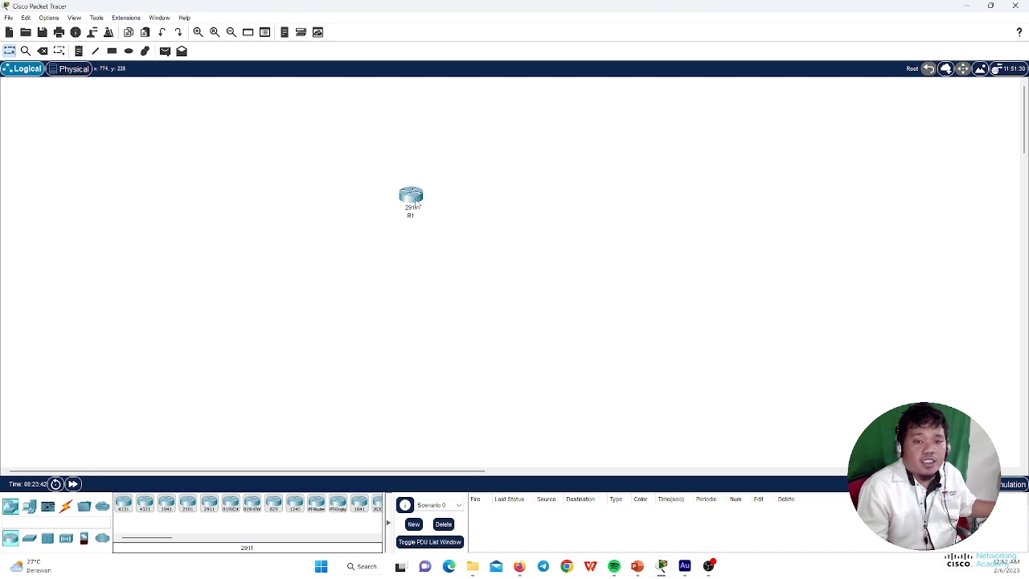
Install an HWIC-2T serial module in the first empty expansion slot of router R1 and close its device window.
{"action": "left_click", "coordinate": [415, 203]}
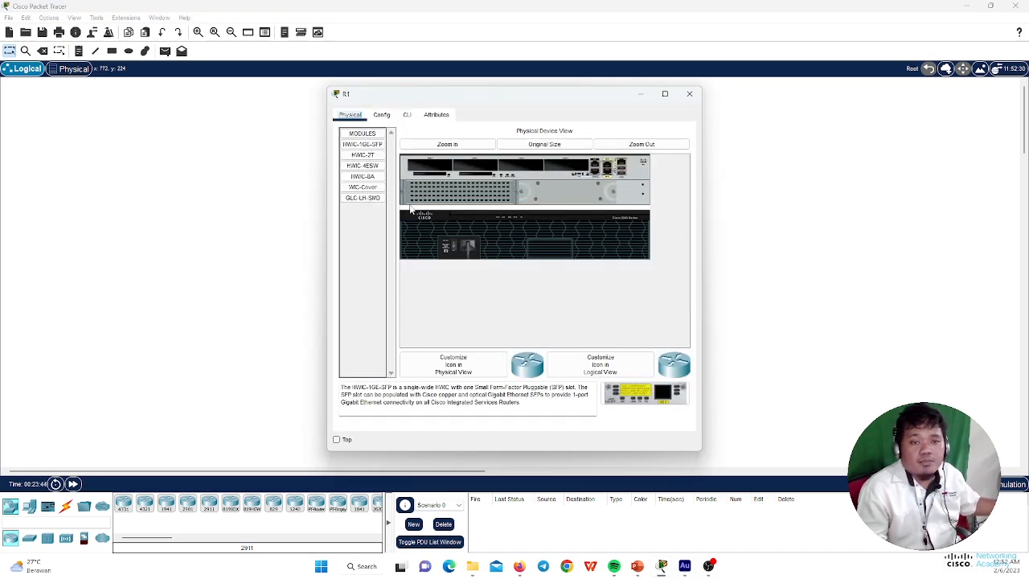
{"action": "left_click_drag", "start_coordinate": [505, 96], "coordinate": [625, 126]}
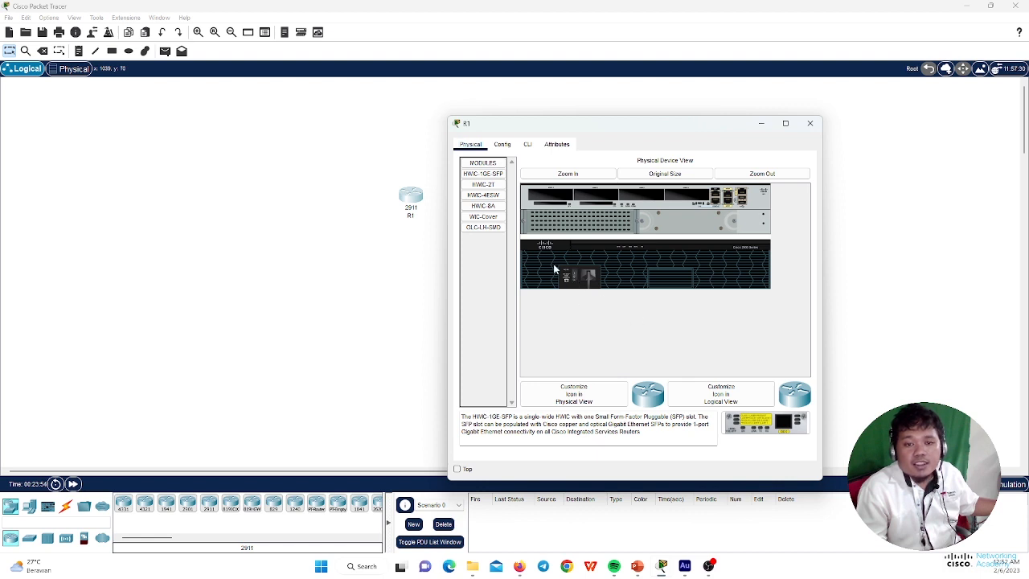
{"action": "left_click", "coordinate": [485, 187]}
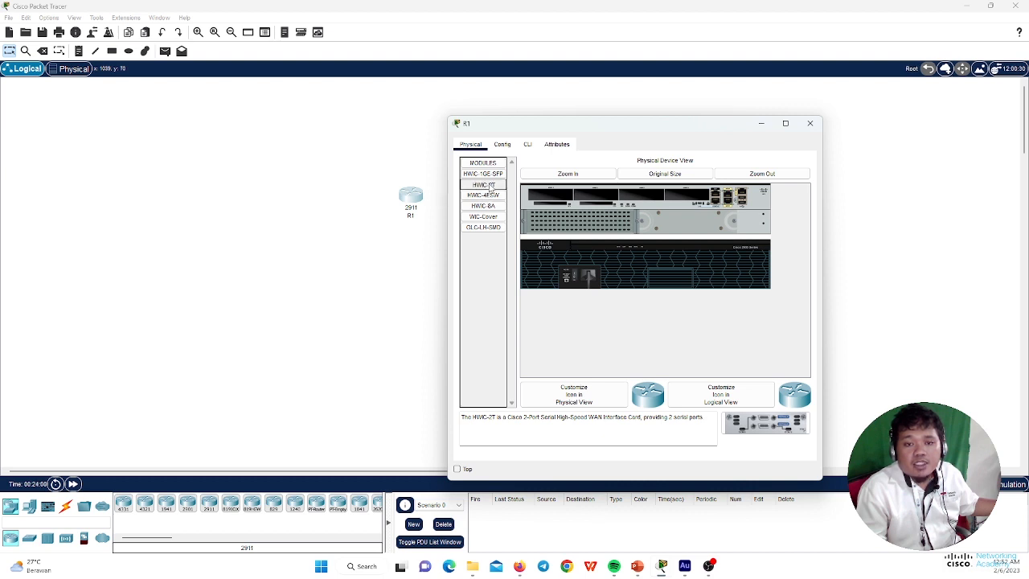
{"action": "left_click_drag", "start_coordinate": [750, 426], "coordinate": [559, 199]}
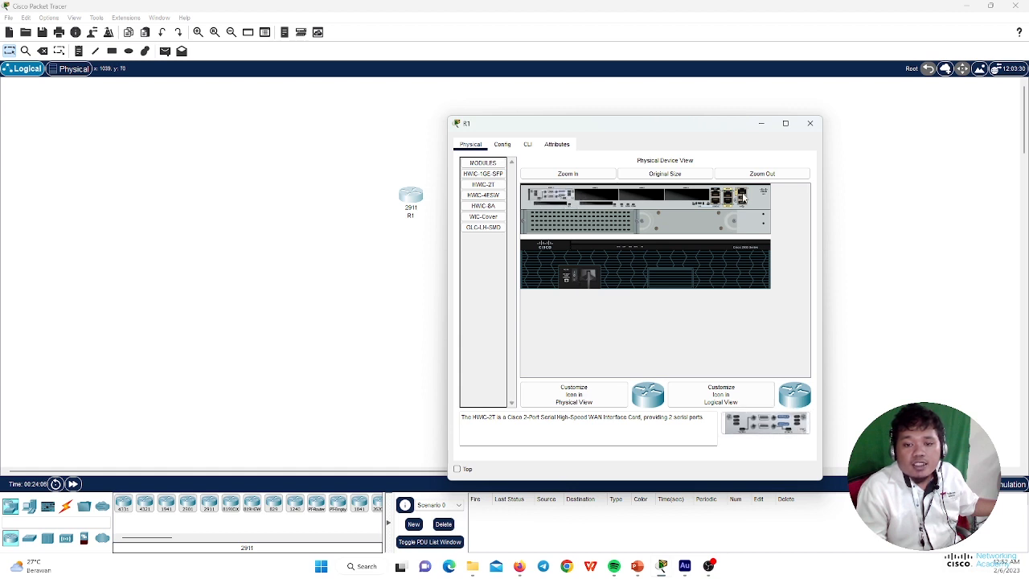
{"action": "left_click", "coordinate": [810, 126]}
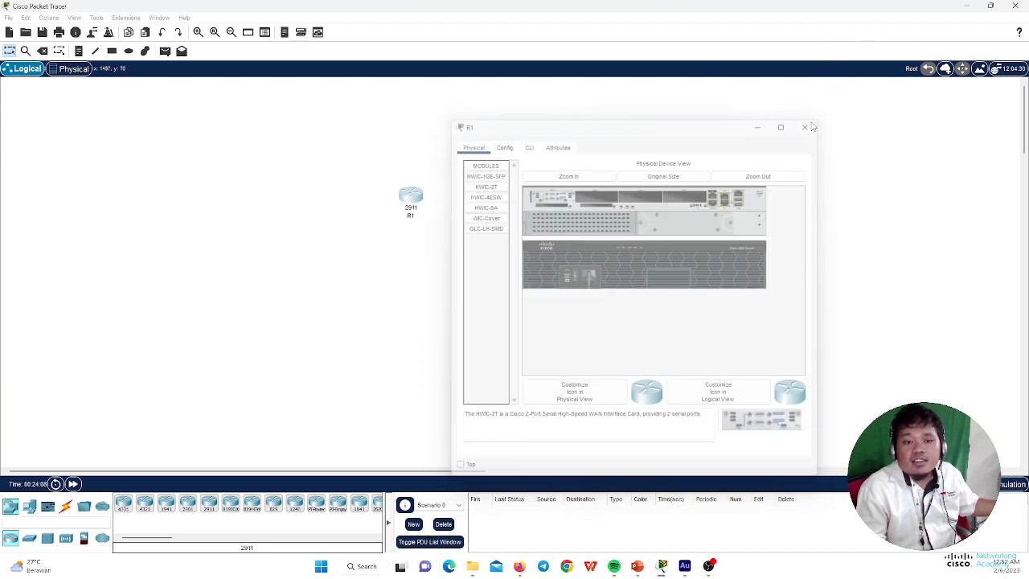
Duplicate router R1, place the copy to its right, and rename it R2.
{"action": "left_click_drag", "start_coordinate": [420, 205], "coordinate": [408, 195]}
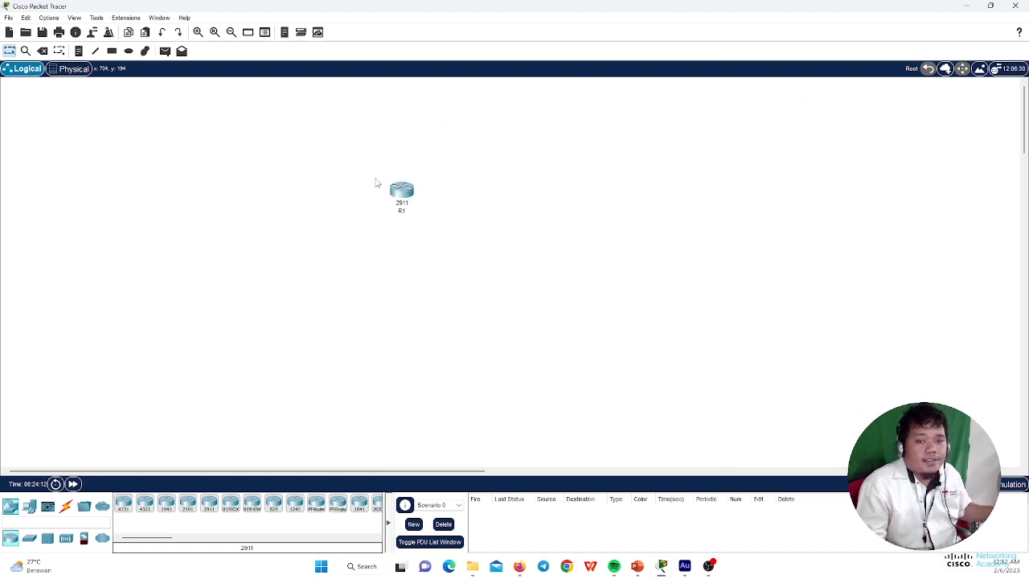
{"action": "left_click_drag", "start_coordinate": [375, 183], "coordinate": [439, 230]}
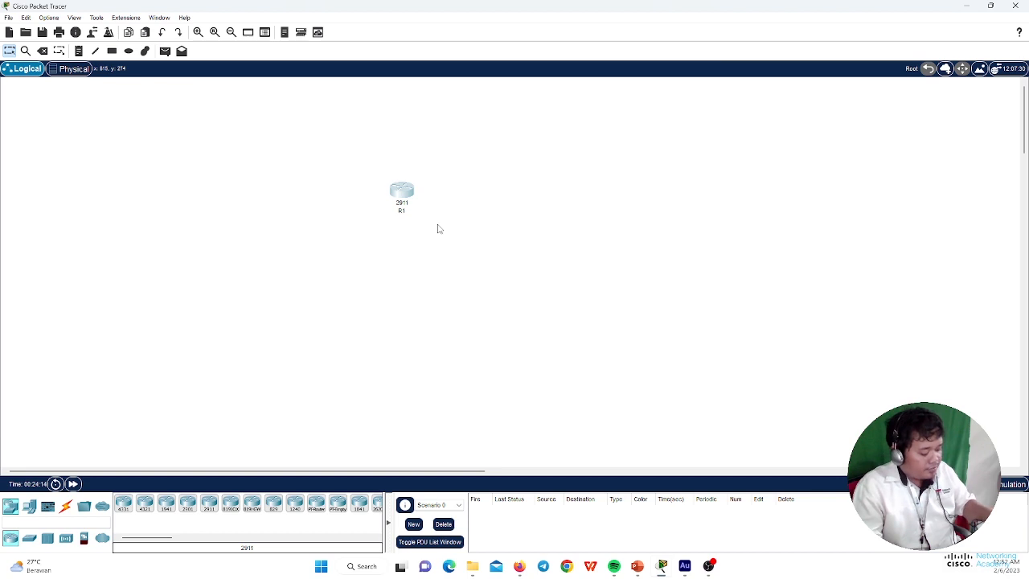
{"action": "left_click", "coordinate": [436, 240]}
{"action": "key", "text": "ctrl+v"}
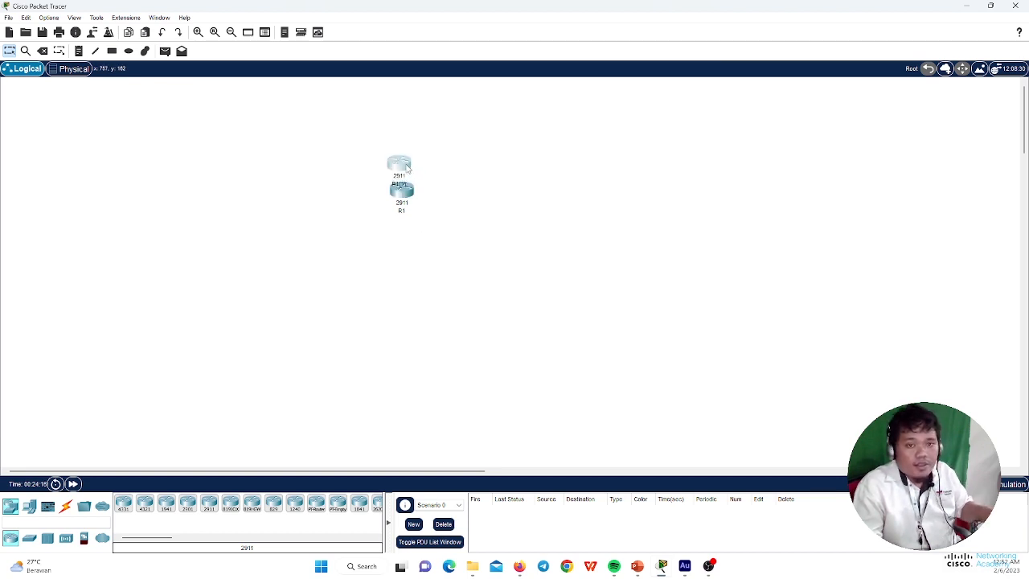
{"action": "left_click_drag", "start_coordinate": [407, 166], "coordinate": [497, 205]}
{"action": "left_click", "coordinate": [486, 221]}
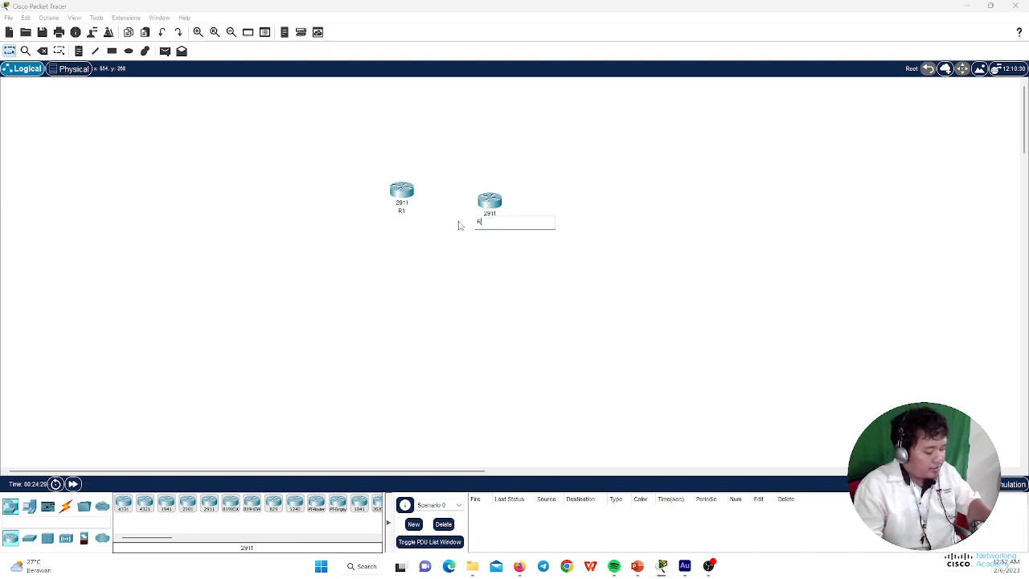
{"action": "key", "text": "Return"}
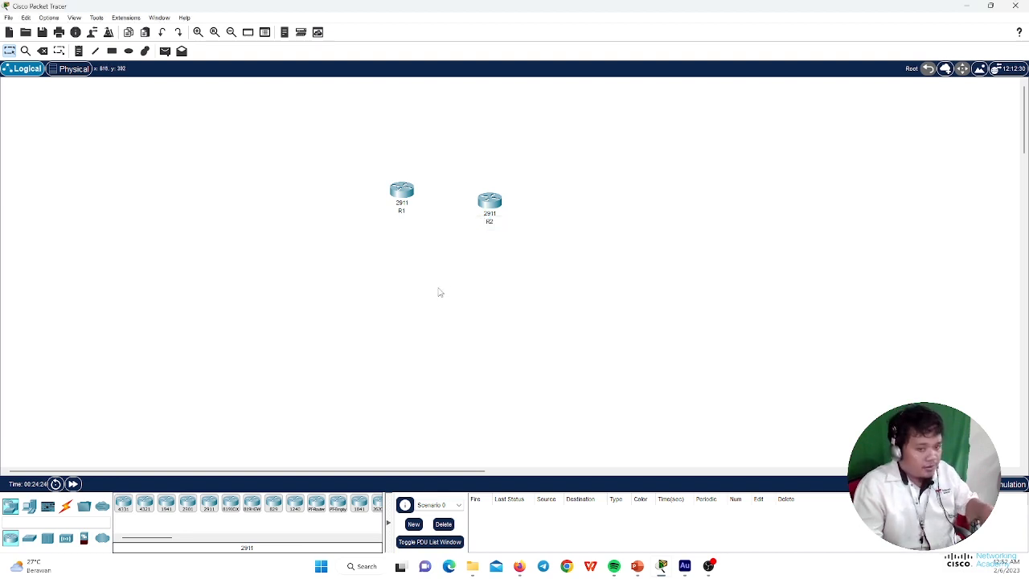
Paste another copy of the R1 router below and between the two routers, and rename it R3.
{"action": "key", "text": "ctrl+v"}
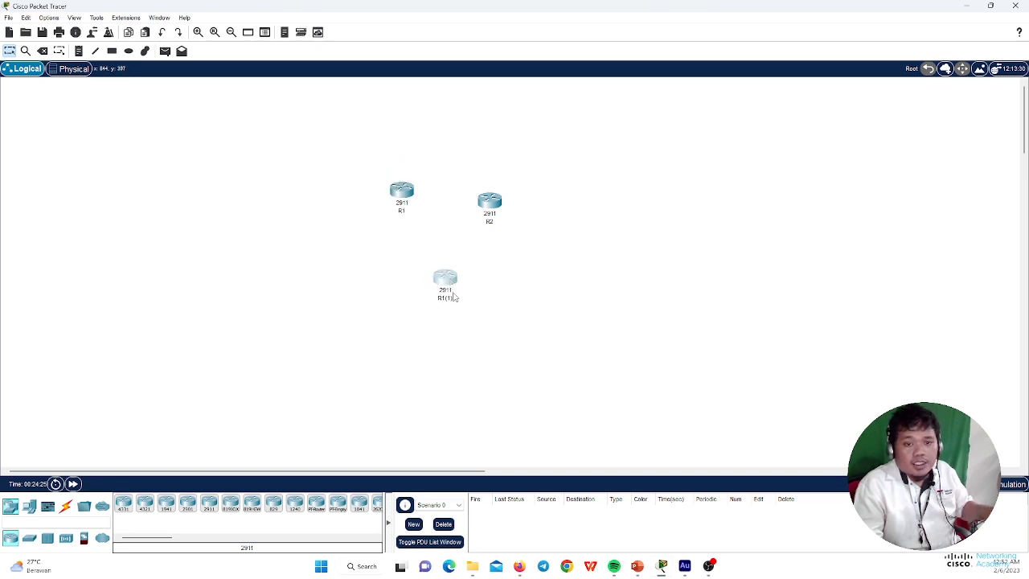
{"action": "left_click", "coordinate": [451, 299]}
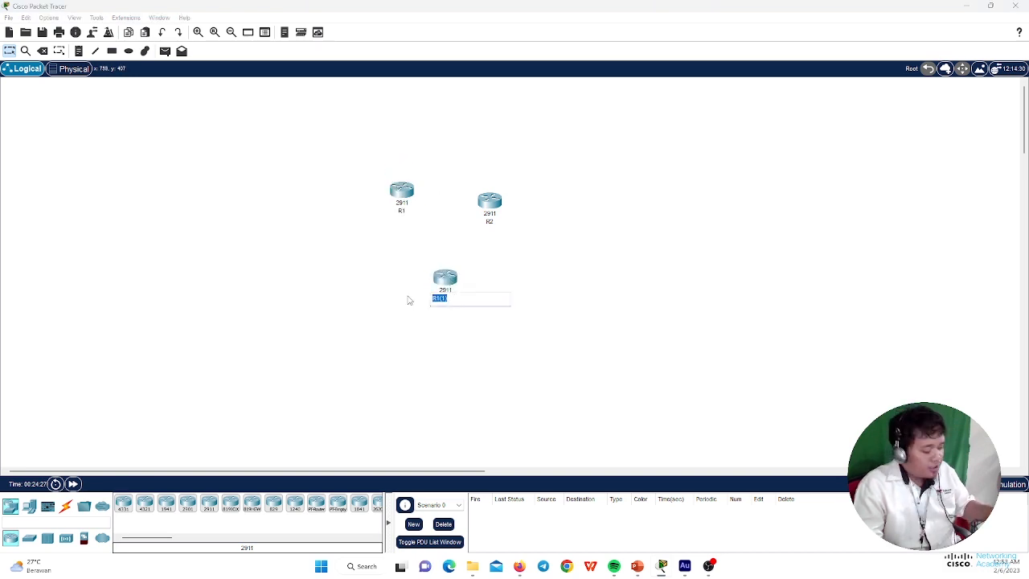
{"action": "left_click", "coordinate": [531, 290]}
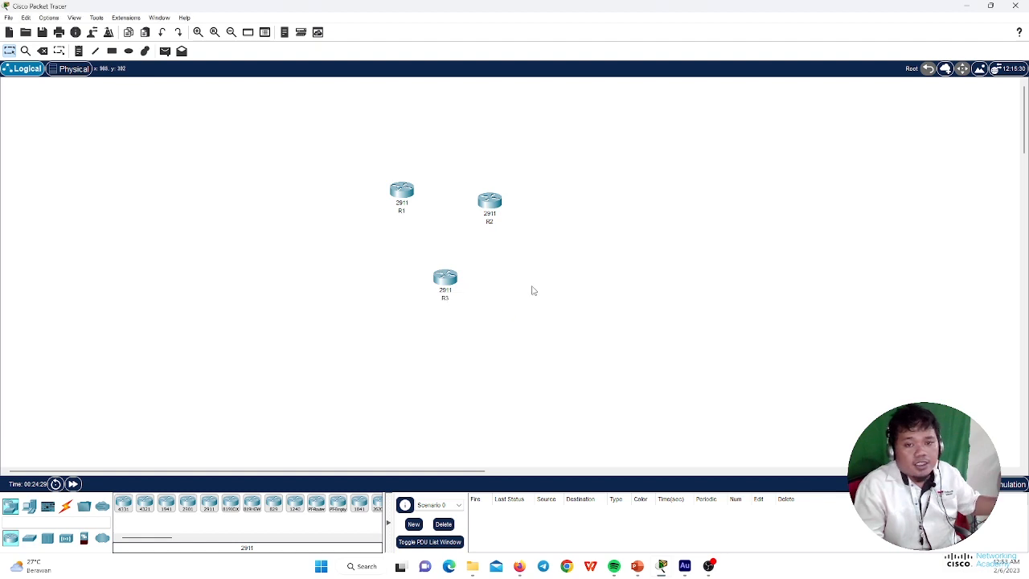
Arrange the routers in a wider triangle, with R1 and R2 level at the top and R3 centred below.
{"action": "left_click_drag", "start_coordinate": [492, 202], "coordinate": [503, 194]}
{"action": "left_click_drag", "start_coordinate": [402, 192], "coordinate": [392, 195]}
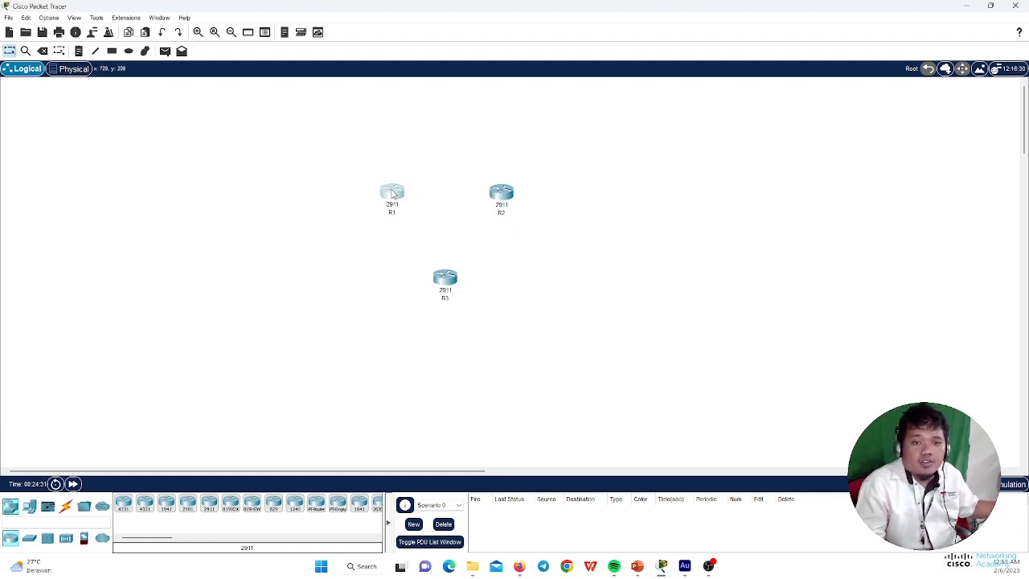
{"action": "left_click_drag", "start_coordinate": [447, 269], "coordinate": [453, 256]}
{"action": "left_click_drag", "start_coordinate": [504, 196], "coordinate": [515, 197]}
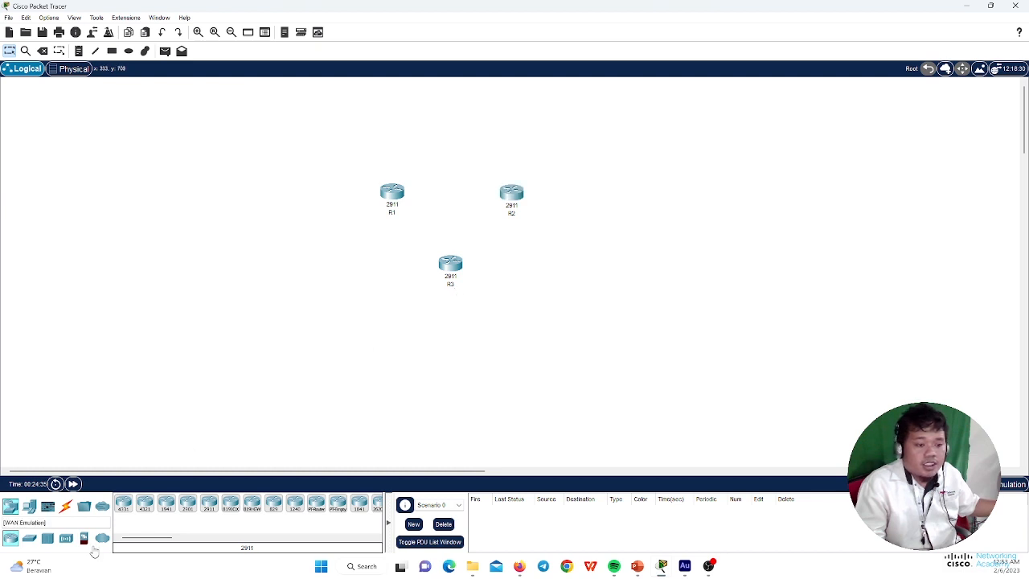
Add a 2960 switch to the left of R1, rename it SW0, and align it roughly level with R1.
{"action": "left_click", "coordinate": [29, 538]}
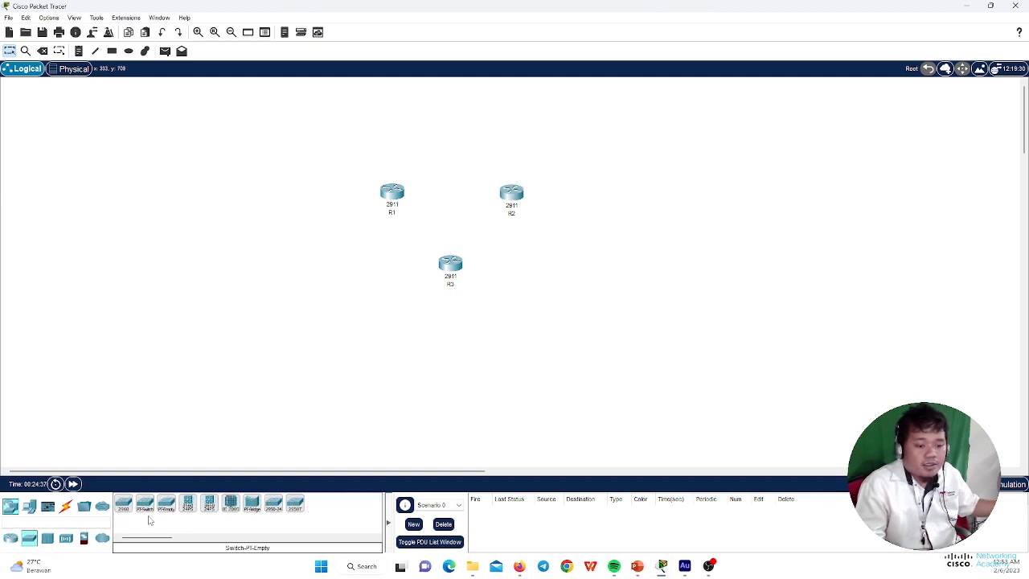
{"action": "left_click", "coordinate": [123, 504]}
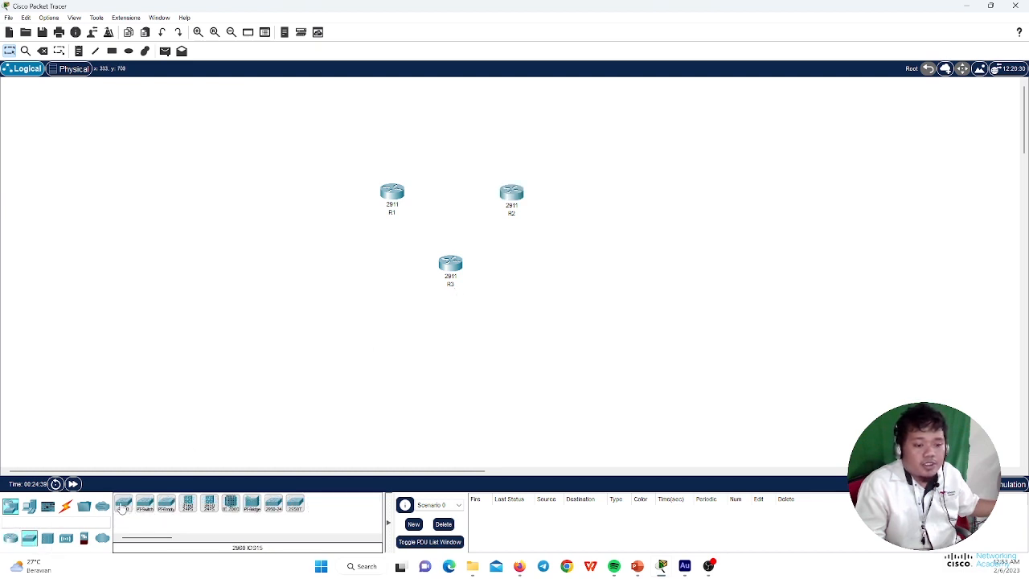
{"action": "left_click", "coordinate": [310, 217]}
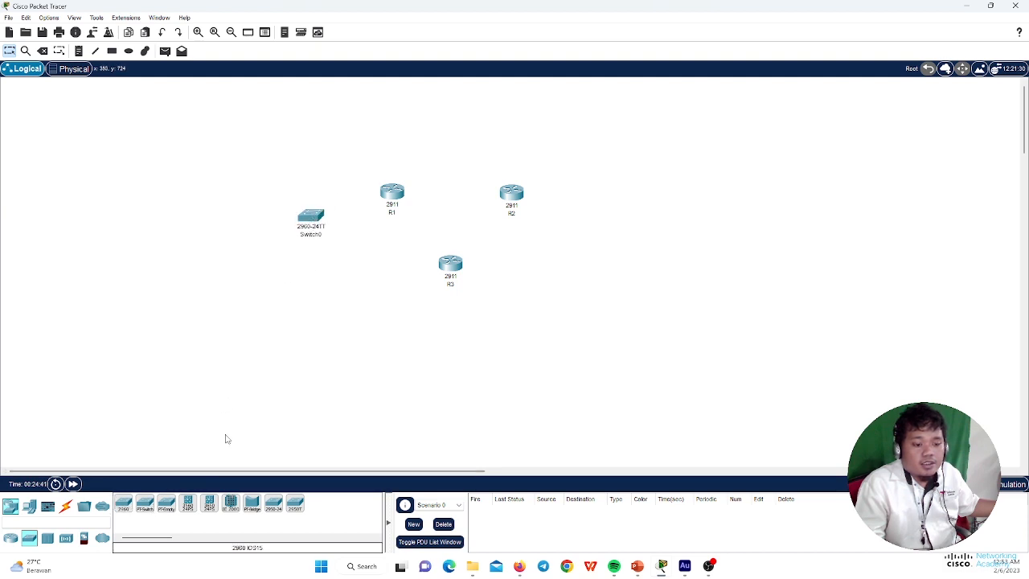
{"action": "left_click", "coordinate": [315, 234]}
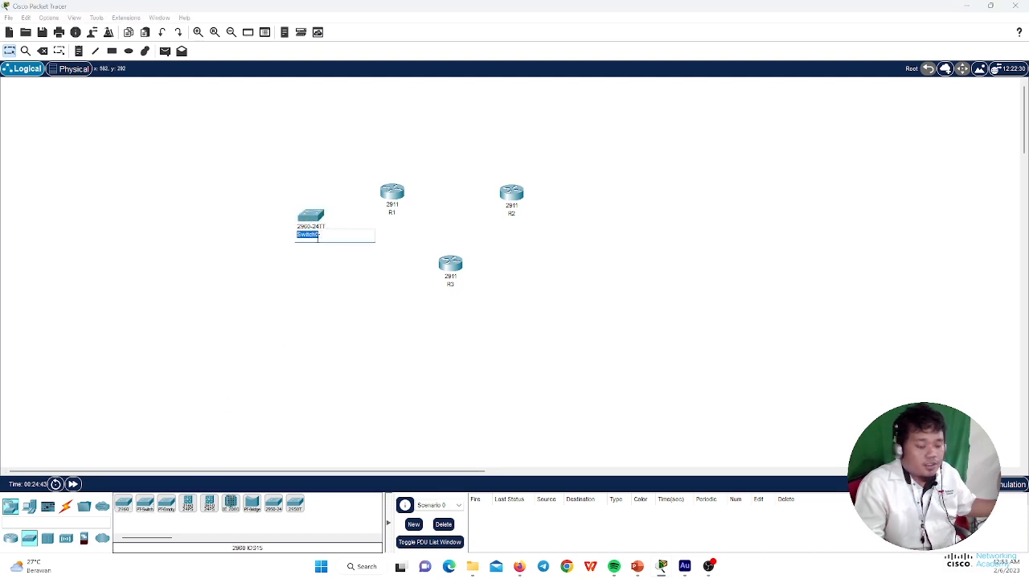
{"action": "type", "text": "SW0"}
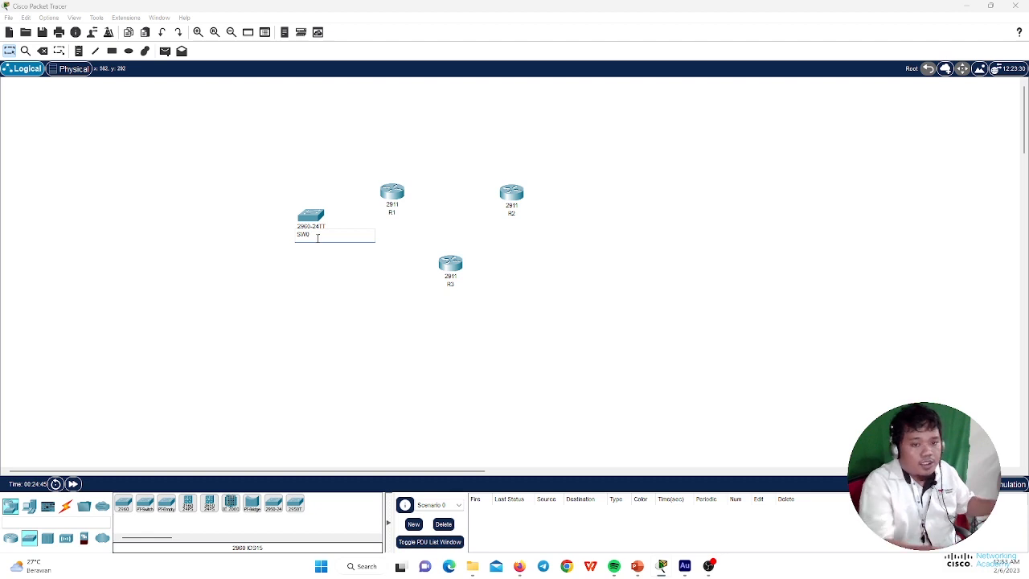
{"action": "key", "text": "Return"}
{"action": "left_click_drag", "start_coordinate": [312, 229], "coordinate": [304, 213]}
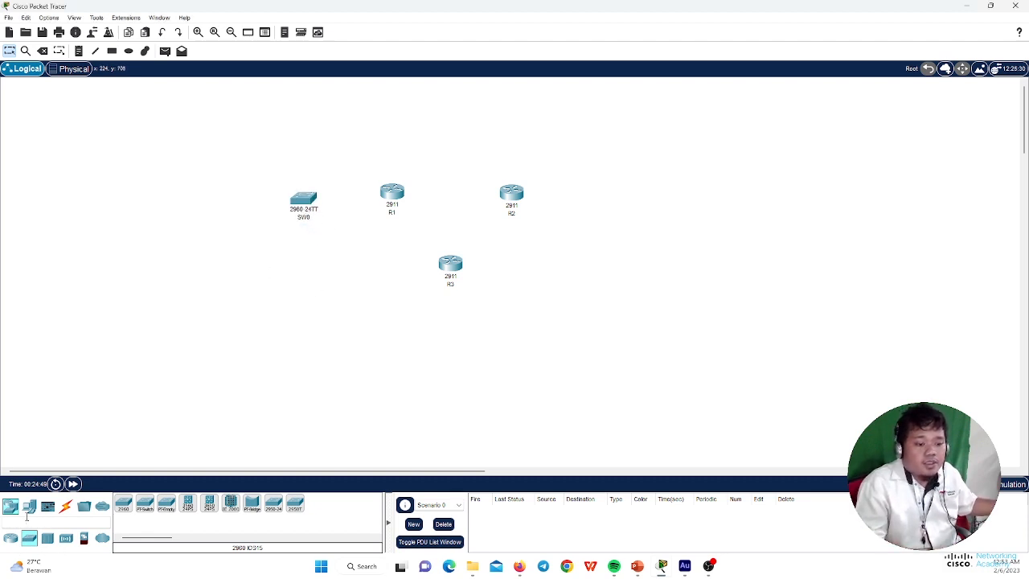
Duplicate switch SW0, place the copy directly below R3, and rename it SW1.
{"action": "left_click_drag", "start_coordinate": [269, 188], "coordinate": [227, 214]}
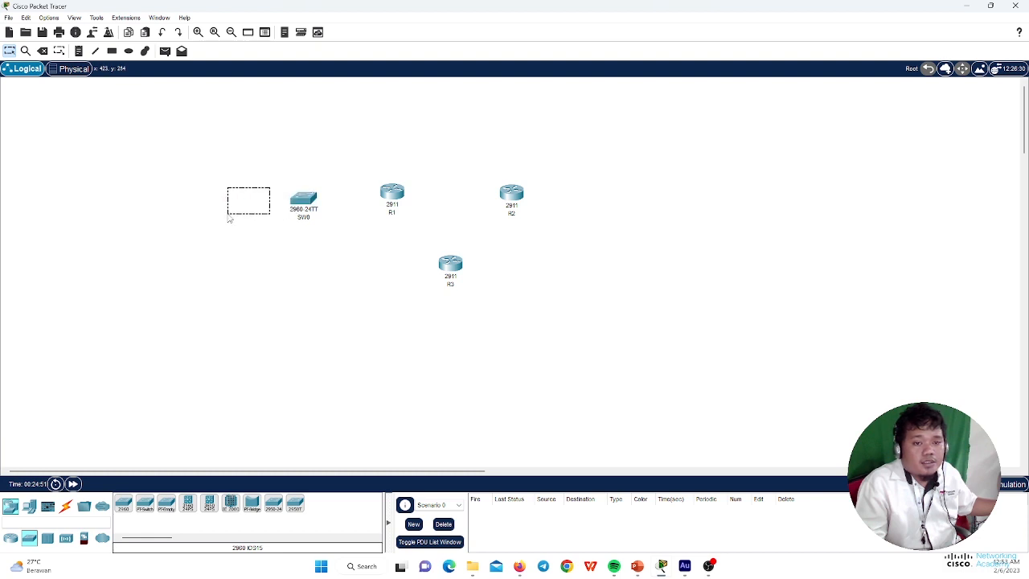
{"action": "left_click_drag", "start_coordinate": [273, 184], "coordinate": [328, 240]}
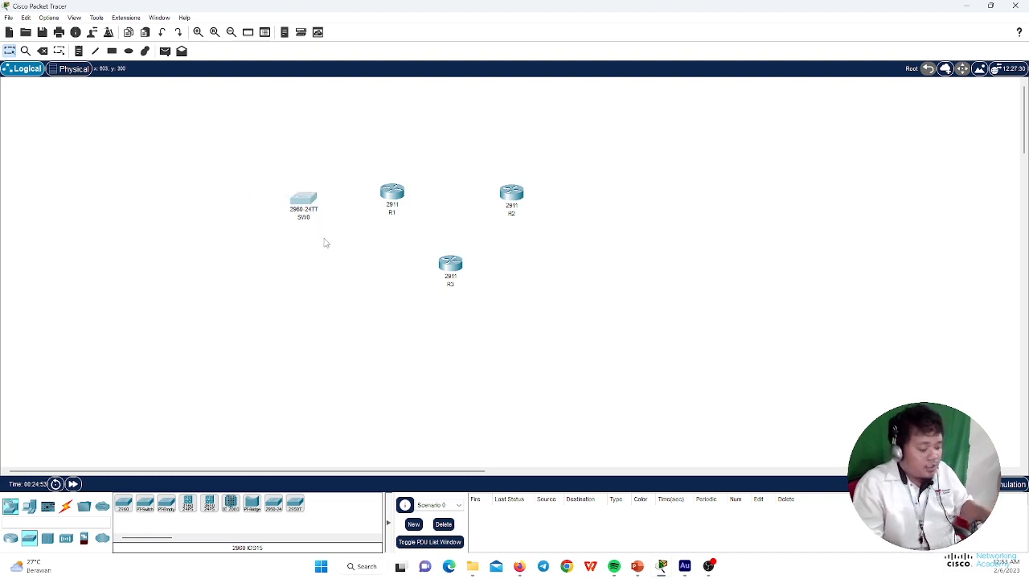
{"action": "left_click", "coordinate": [266, 325]}
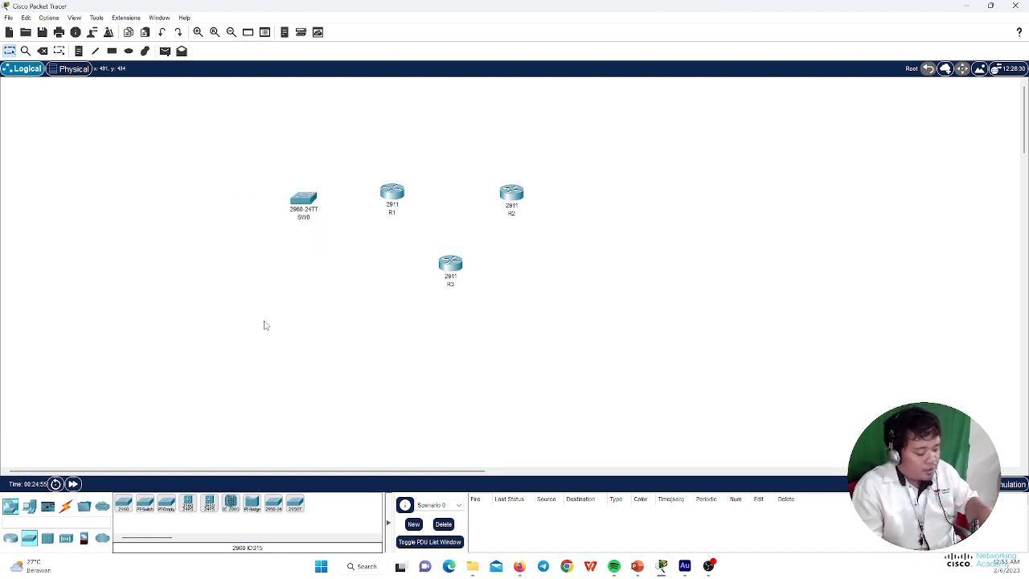
{"action": "key", "text": "ctrl+v"}
{"action": "left_click_drag", "start_coordinate": [305, 168], "coordinate": [457, 315]}
{"action": "left_click", "coordinate": [455, 333]}
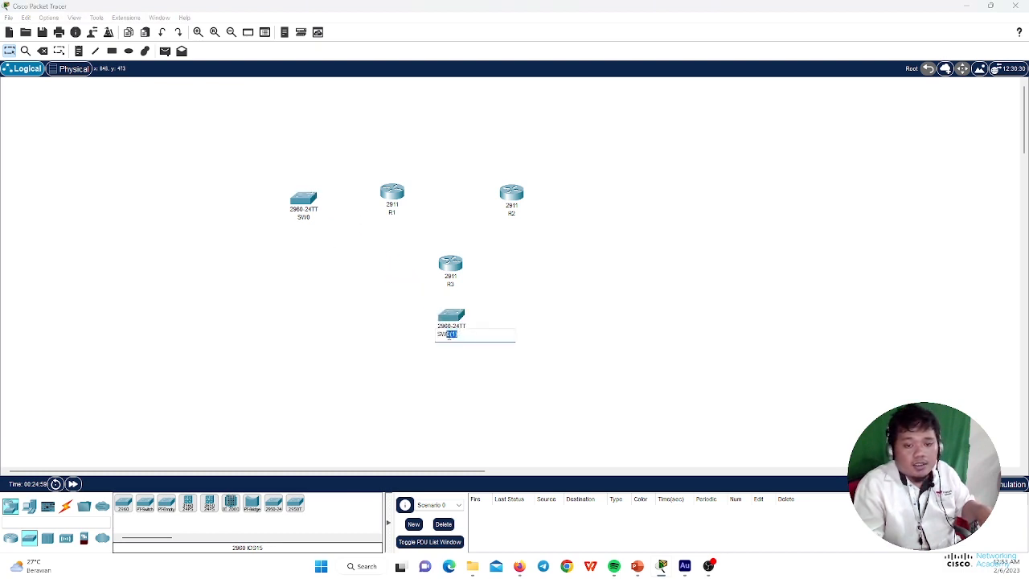
{"action": "type", "text": "1"}
{"action": "left_click", "coordinate": [440, 372]}
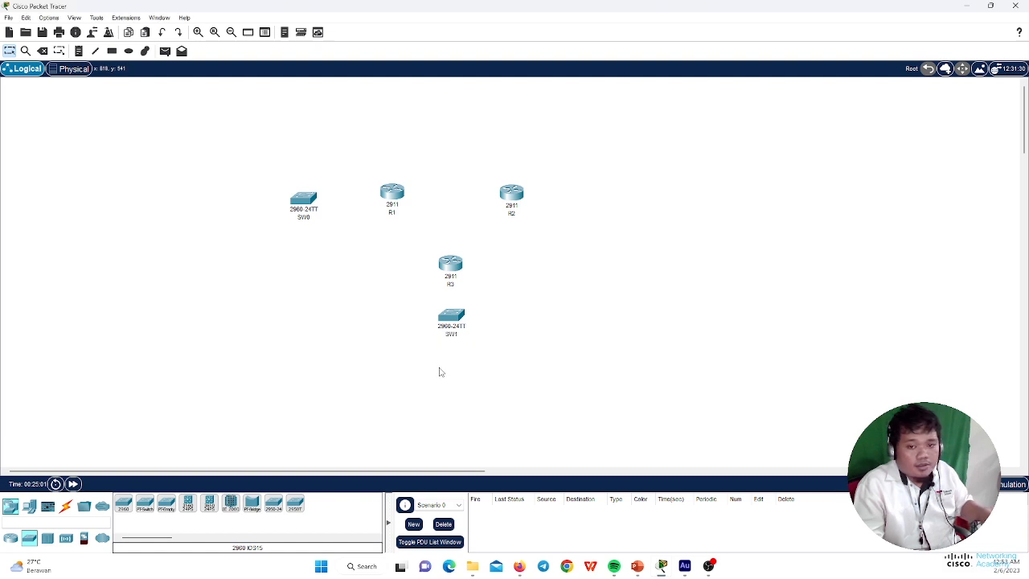
Paste another copy of SW0 to the right of R2, rename it SW2, and shift SW0 slightly farther left of R1.
{"action": "key", "text": "ctrl+v"}
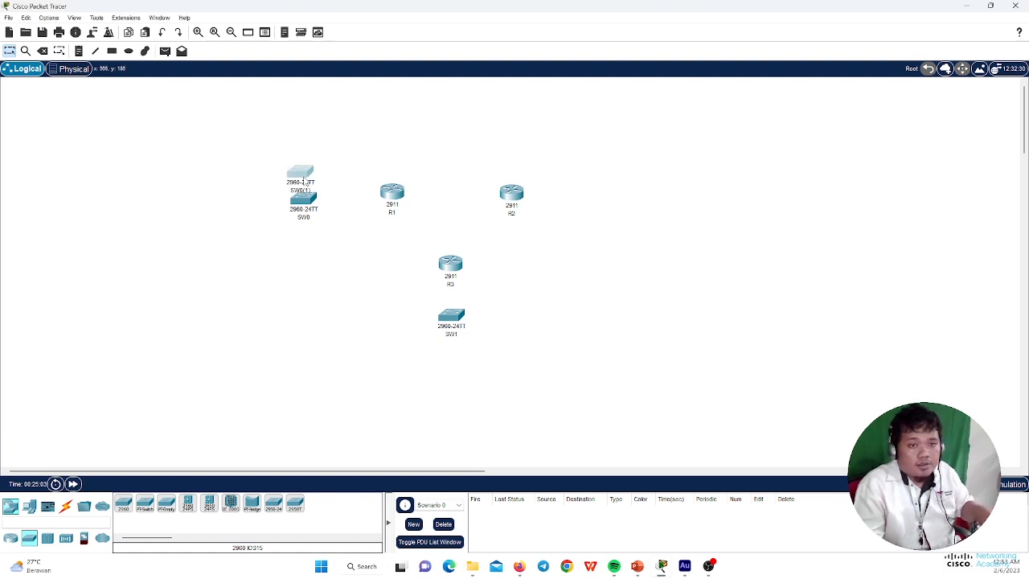
{"action": "left_click_drag", "start_coordinate": [304, 181], "coordinate": [569, 229]}
{"action": "left_click", "coordinate": [609, 223]}
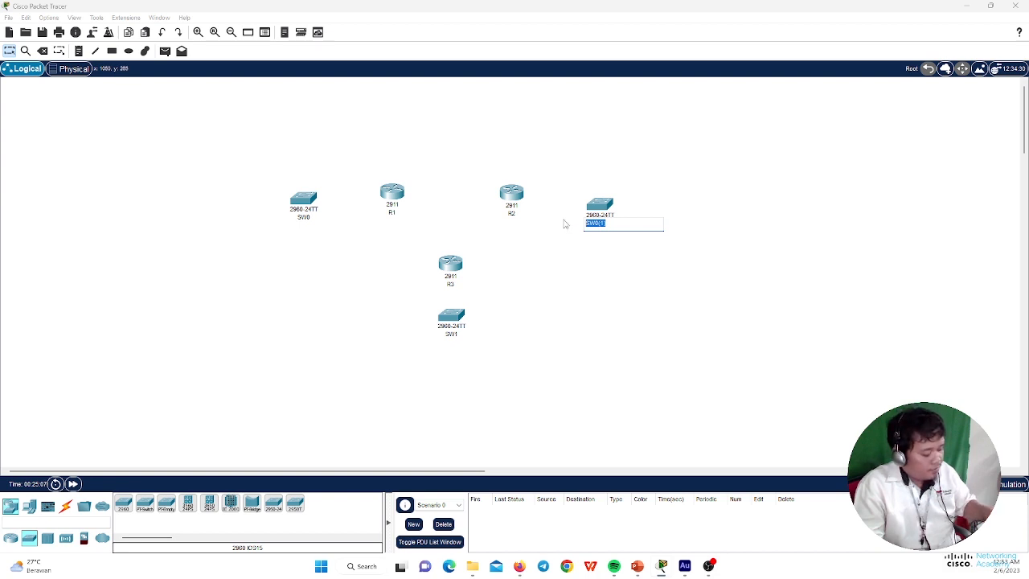
{"action": "type", "text": "SW2"}
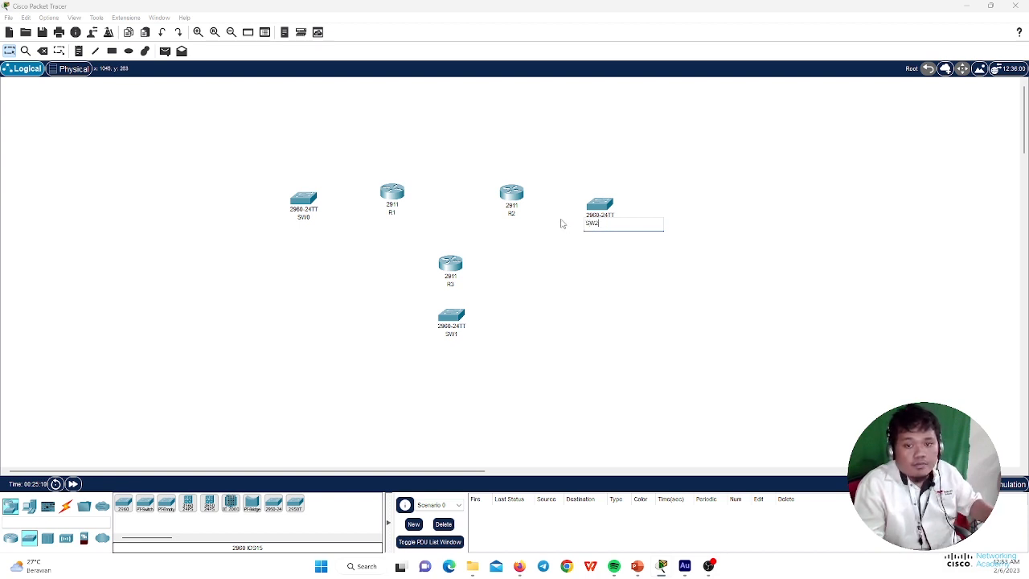
{"action": "left_click", "coordinate": [573, 258]}
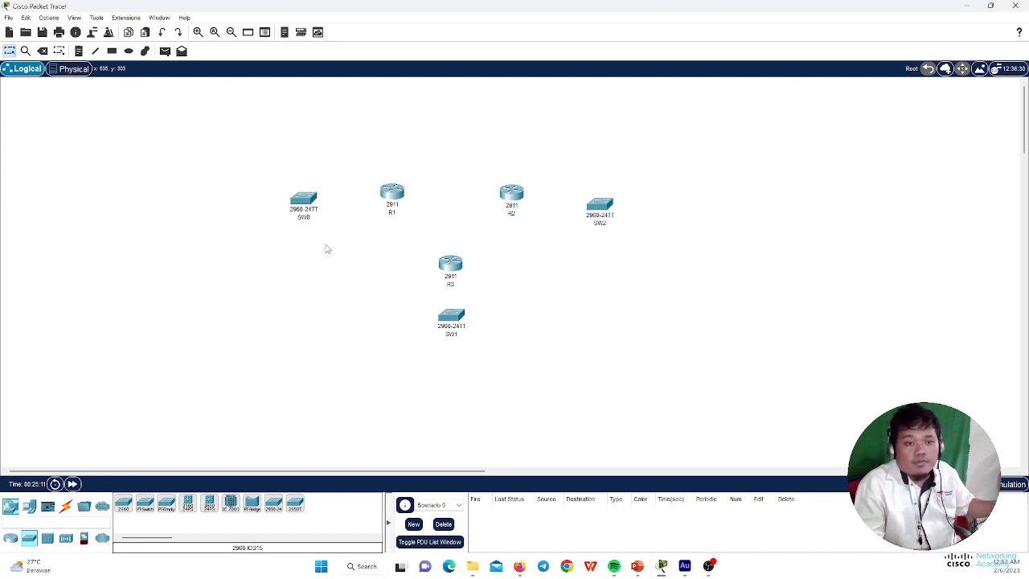
{"action": "left_click_drag", "start_coordinate": [308, 202], "coordinate": [299, 198]}
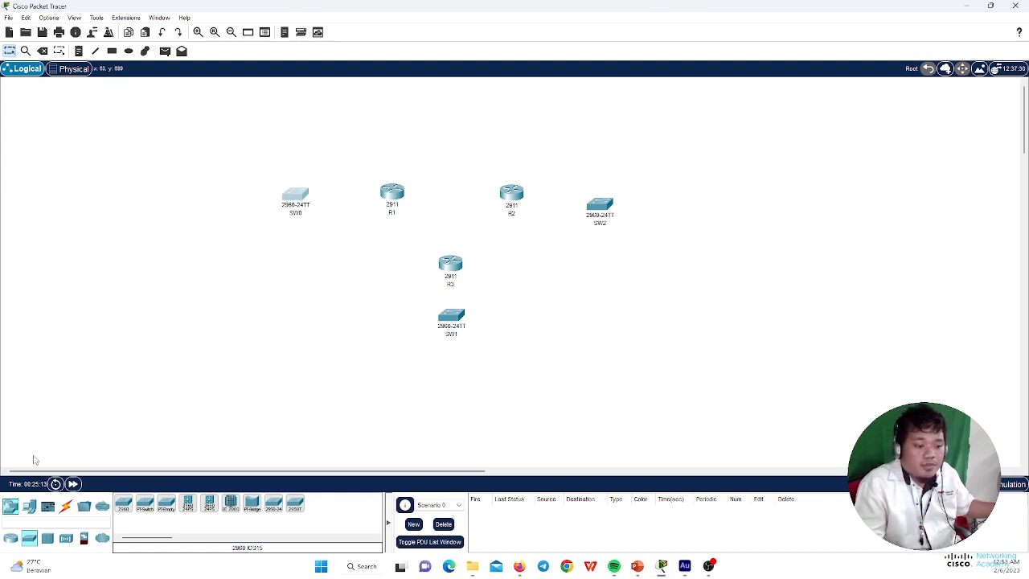
Place two PC end devices to the left of SW0, one above the other.
{"action": "left_click", "coordinate": [26, 506]}
{"action": "left_click", "coordinate": [124, 503]}
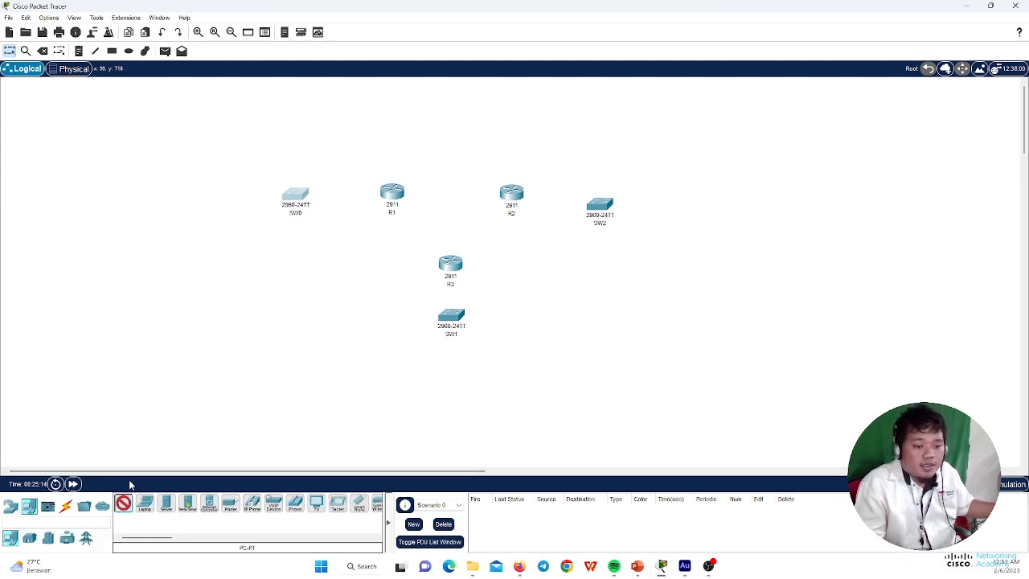
{"action": "left_click", "coordinate": [201, 180]}
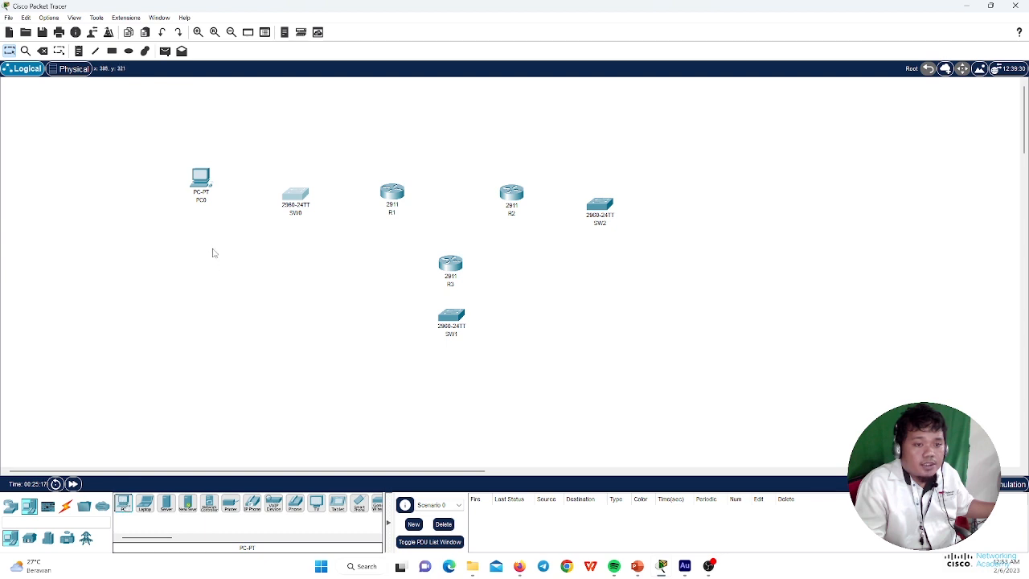
{"action": "left_click", "coordinate": [123, 503]}
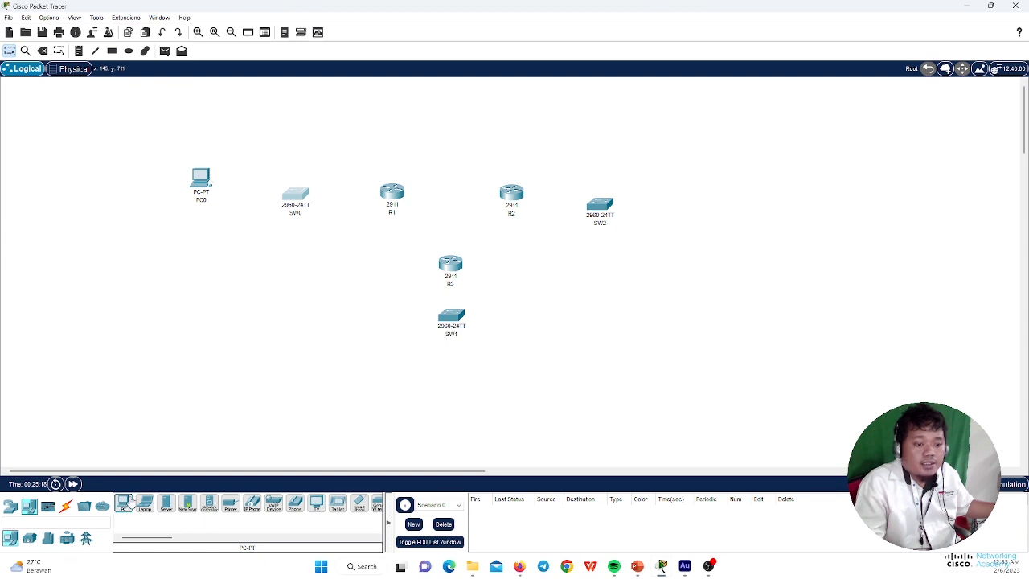
{"action": "left_click", "coordinate": [195, 237]}
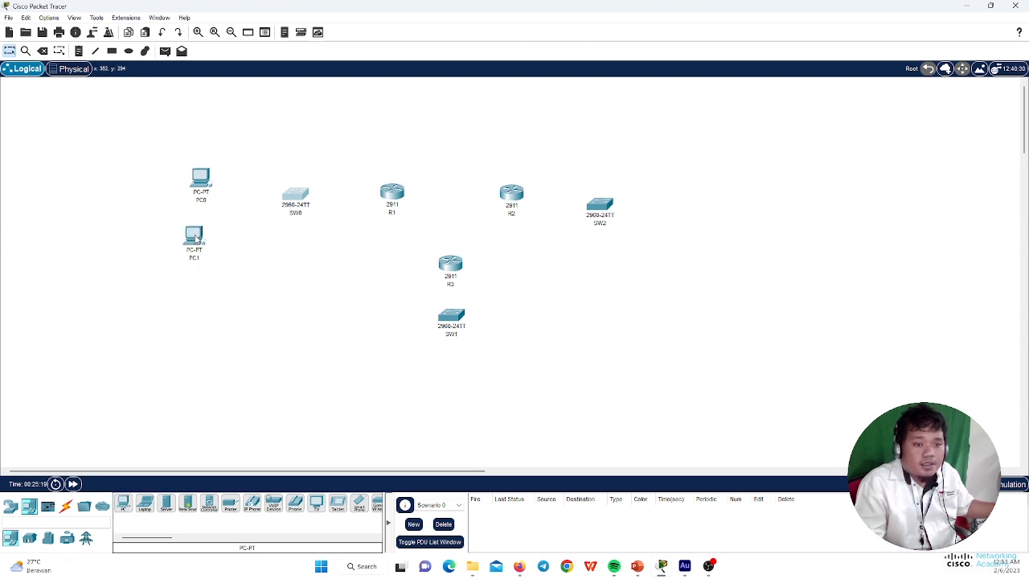
Place two PC end devices below SW1, one on each side of the switch.
{"action": "left_click", "coordinate": [124, 503]}
{"action": "left_click", "coordinate": [389, 350]}
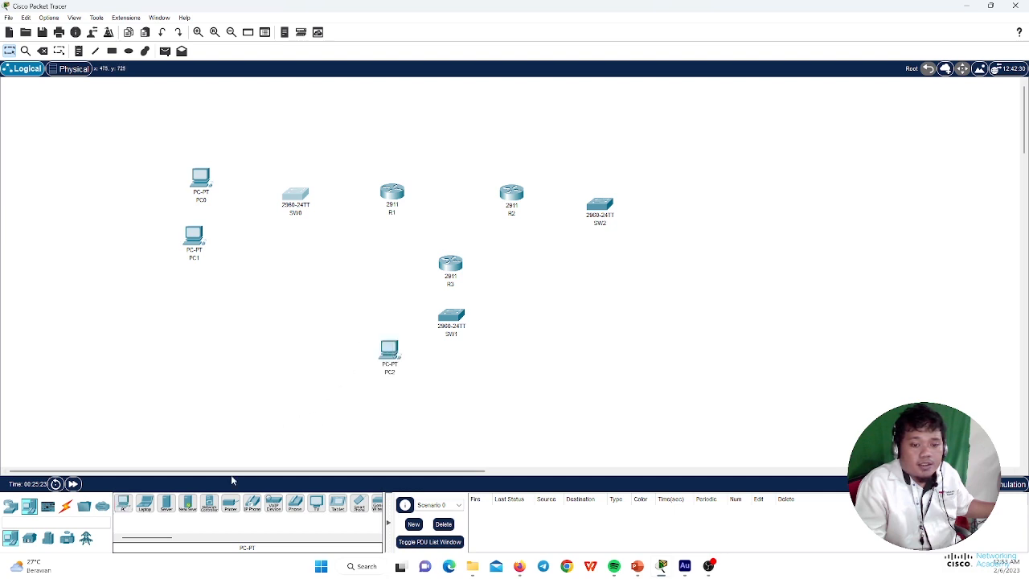
{"action": "left_click", "coordinate": [124, 503]}
{"action": "left_click", "coordinate": [482, 356]}
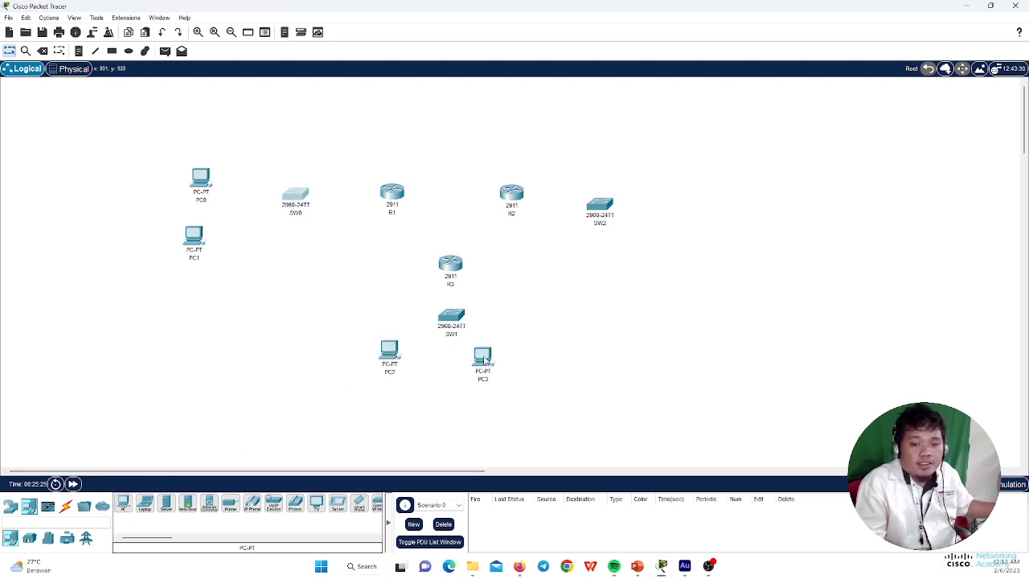
Place two PC end devices to the right of SW2, one above the other.
{"action": "left_click", "coordinate": [124, 503]}
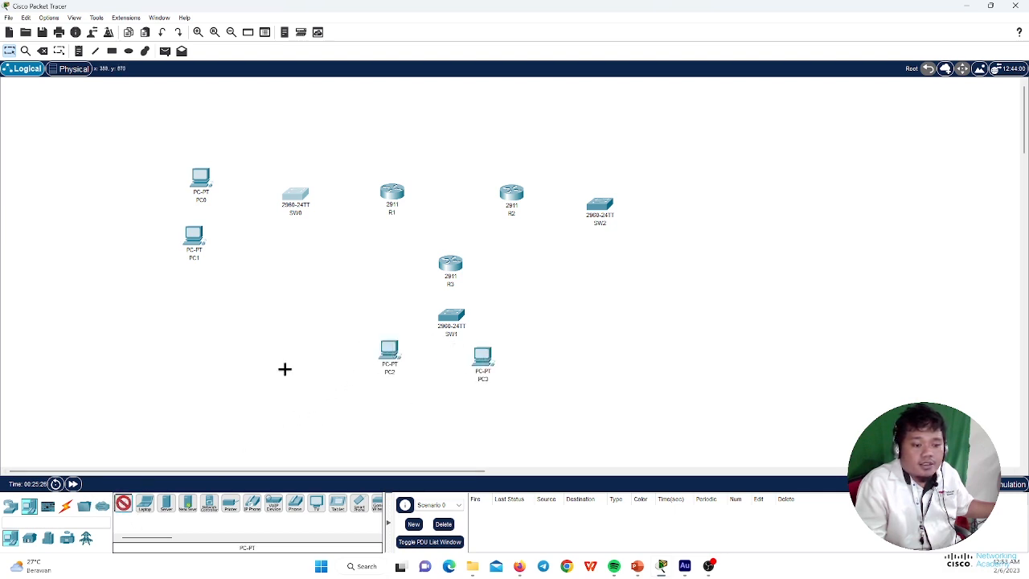
{"action": "left_click", "coordinate": [659, 178]}
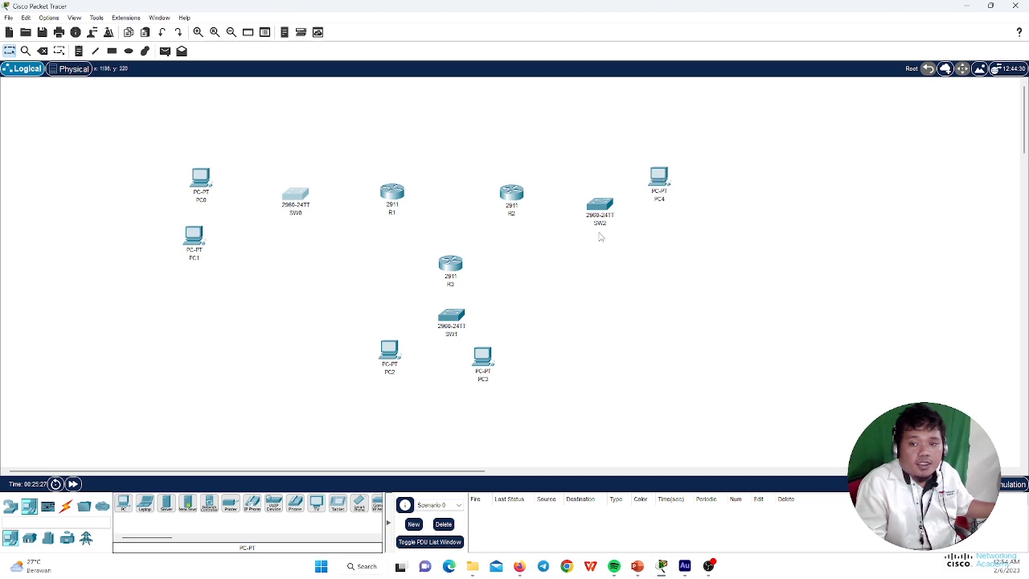
{"action": "left_click", "coordinate": [660, 241]}
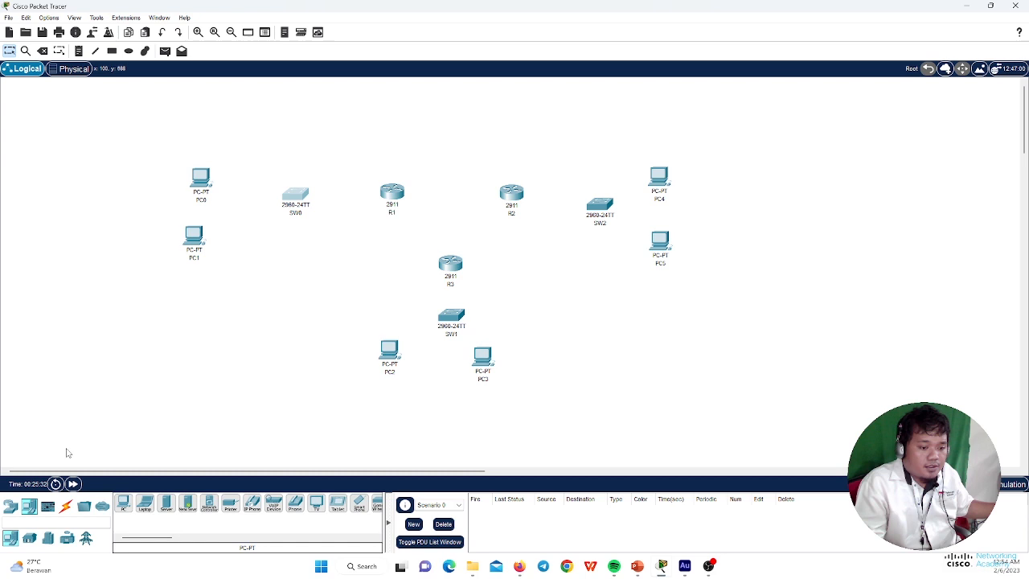
Connect PC0's FastEthernet0 port to SW0's FastEthernet0/1 with a copper straight-through cable.
{"action": "left_click", "coordinate": [66, 505]}
{"action": "left_click", "coordinate": [166, 503]}
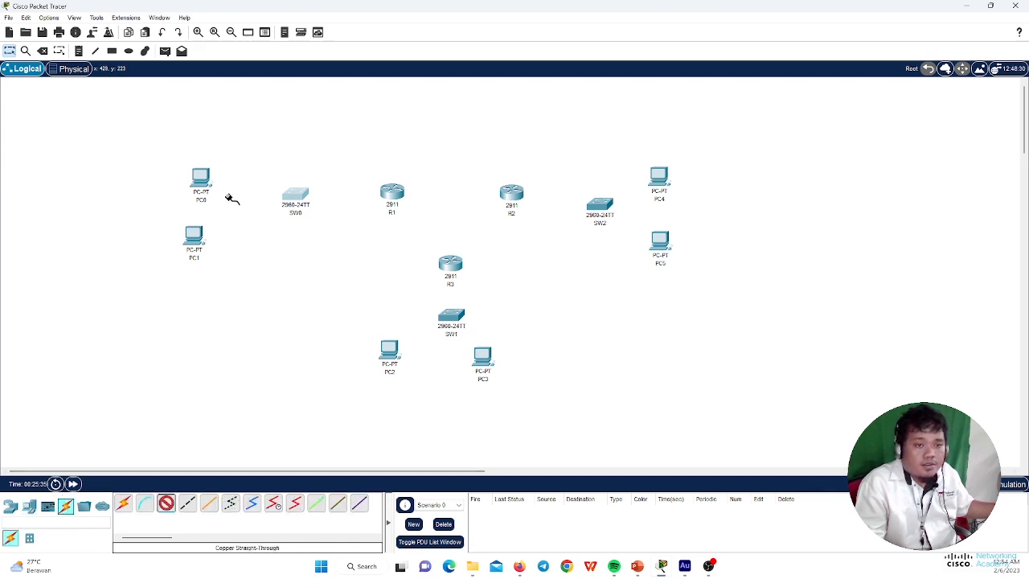
{"action": "left_click", "coordinate": [201, 177]}
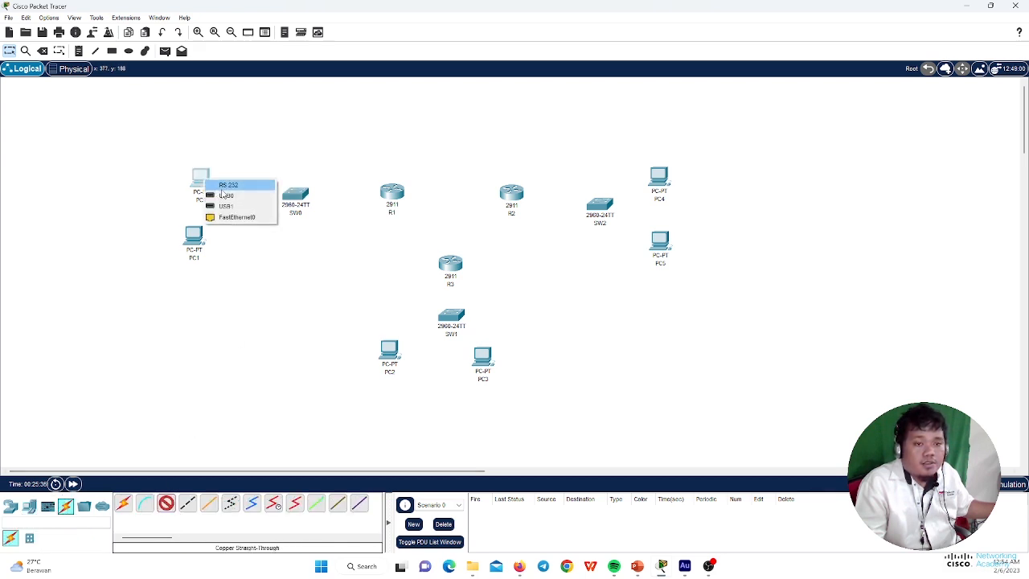
{"action": "left_click", "coordinate": [237, 216]}
{"action": "left_click", "coordinate": [293, 193]}
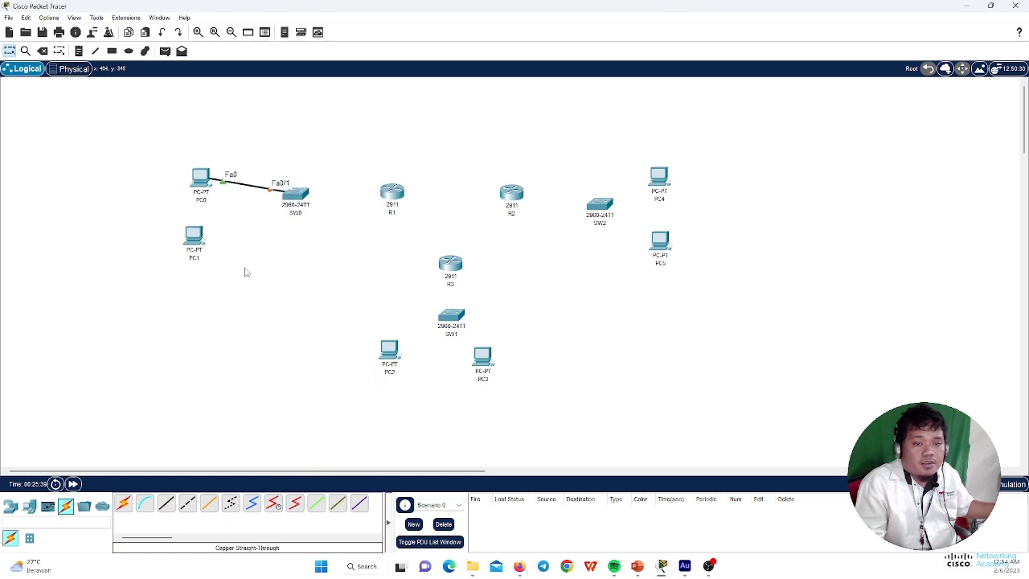
{"action": "left_click", "coordinate": [309, 206]}
Connect PC1's FastEthernet0 port to SW0's FastEthernet0/2 with a copper straight-through cable.
{"action": "left_click", "coordinate": [166, 510]}
{"action": "left_click", "coordinate": [200, 242]}
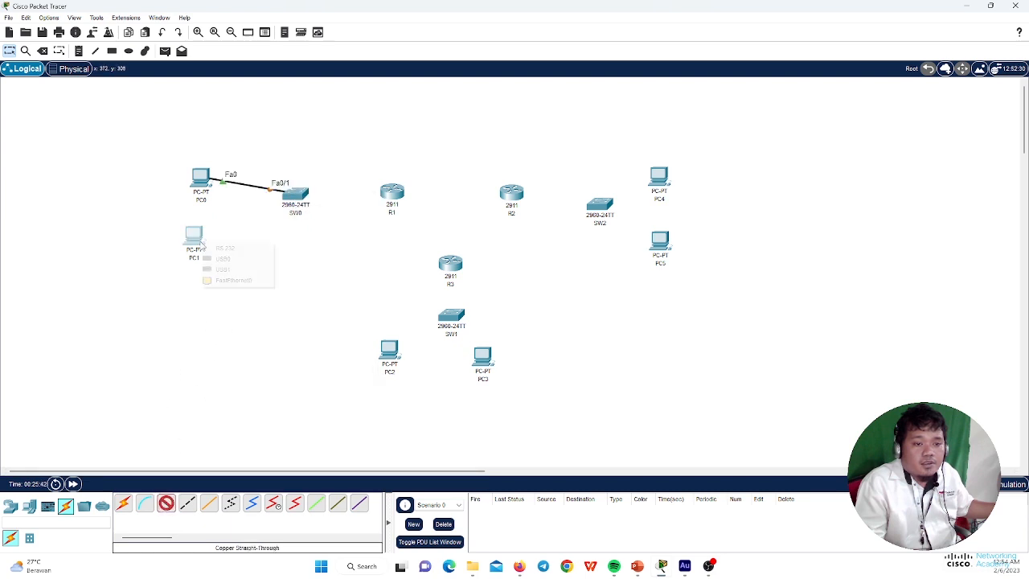
{"action": "left_click", "coordinate": [225, 280]}
{"action": "left_click", "coordinate": [293, 195]}
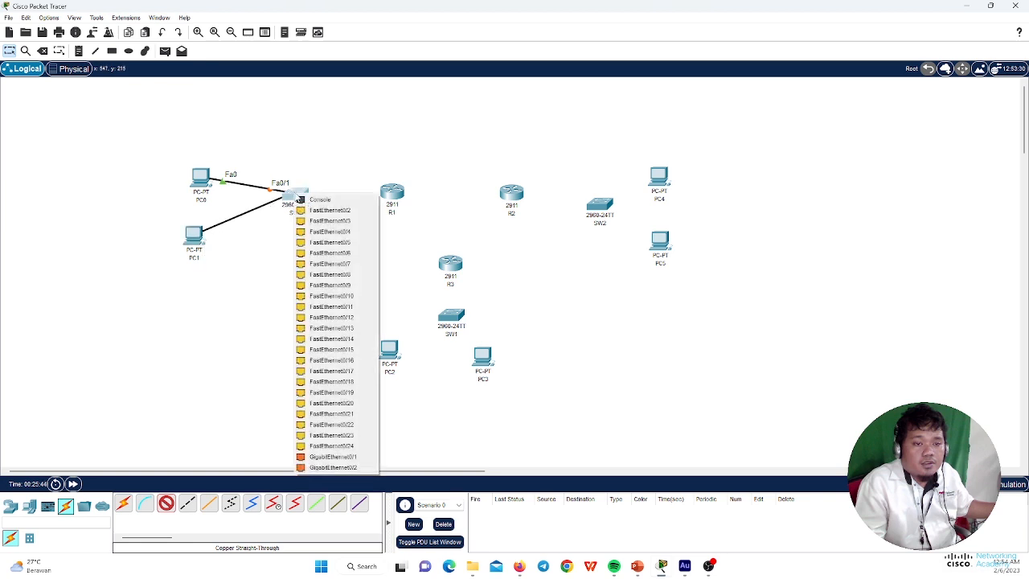
{"action": "left_click", "coordinate": [309, 210]}
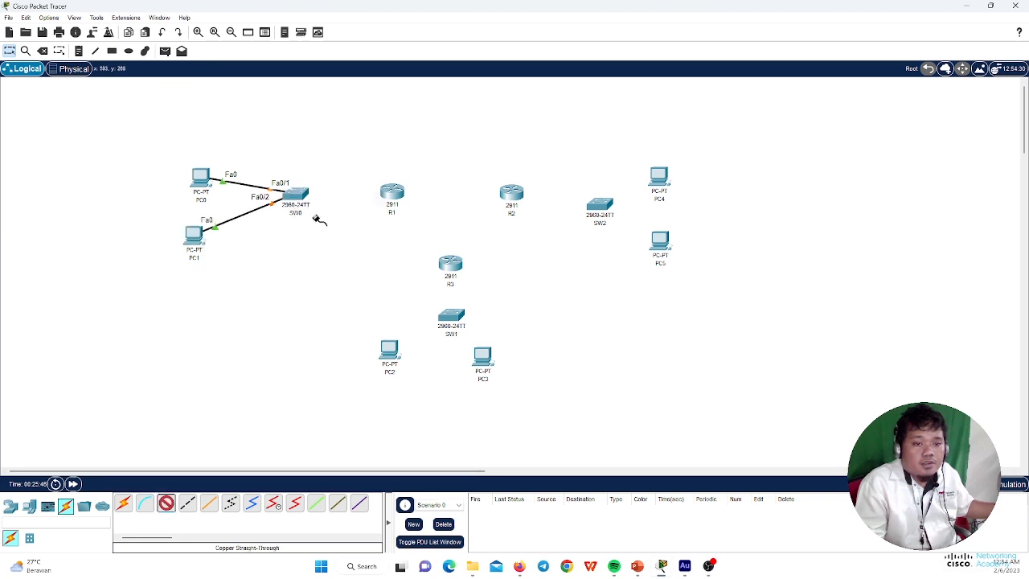
Link SW0's FastEthernet0/3 port to R1's GigabitEthernet0/0 with a copper straight-through cable.
{"action": "left_click", "coordinate": [300, 196]}
{"action": "left_click", "coordinate": [318, 220]}
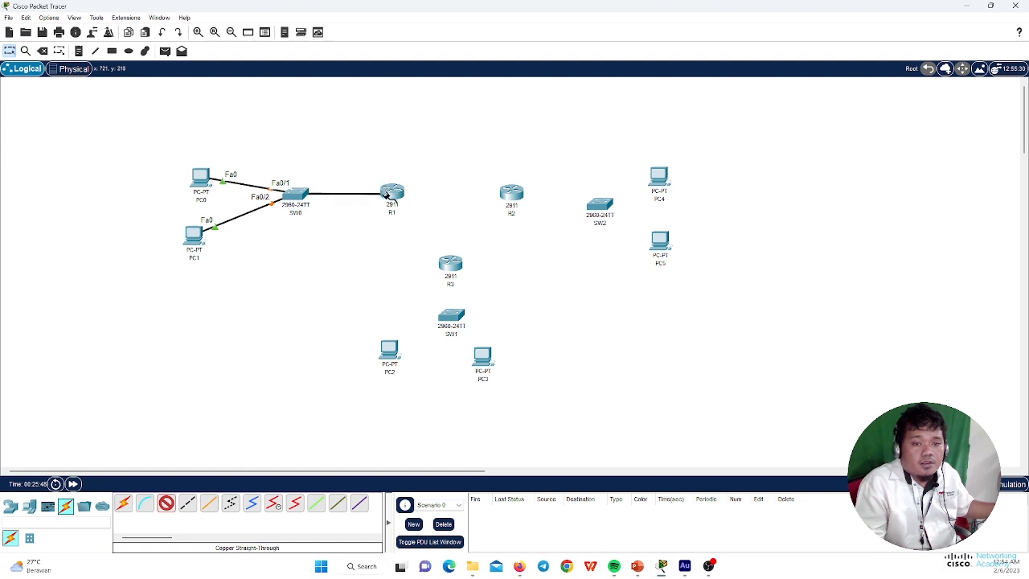
{"action": "left_click", "coordinate": [387, 195]}
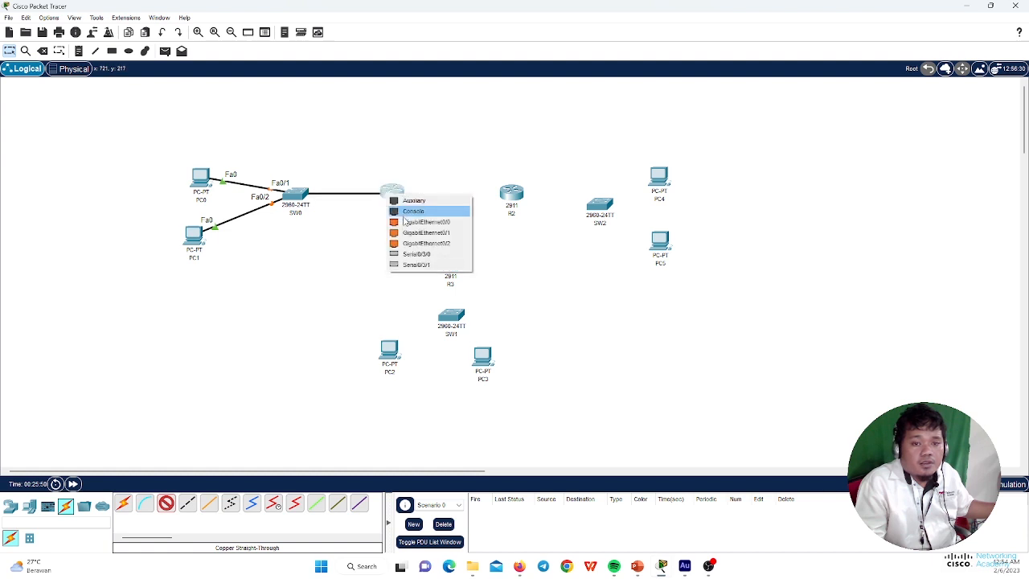
{"action": "left_click", "coordinate": [406, 222]}
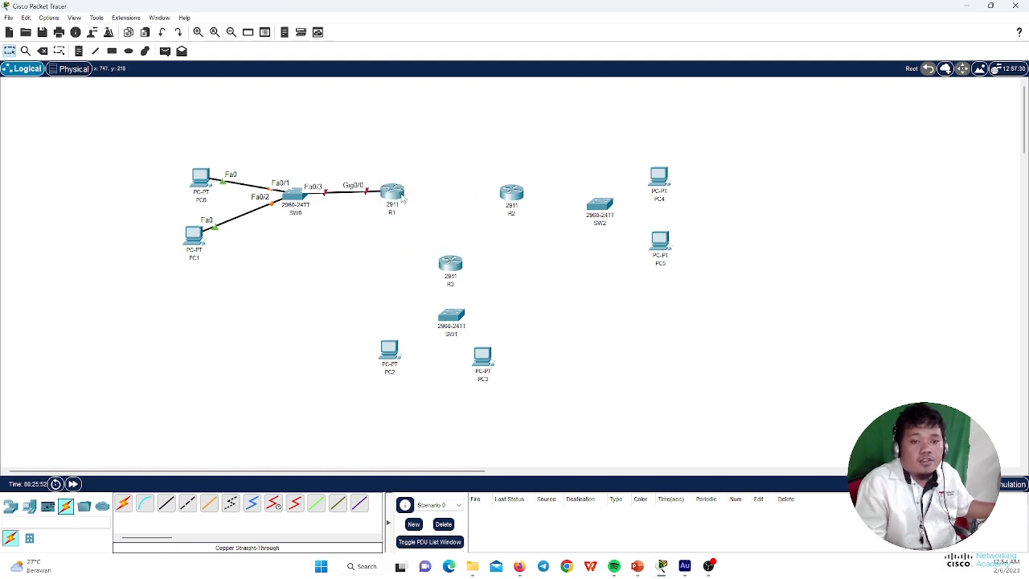
Connect PC2's FastEthernet0 port to SW1's FastEthernet0/1 with a copper straight-through cable.
{"action": "left_click", "coordinate": [166, 504]}
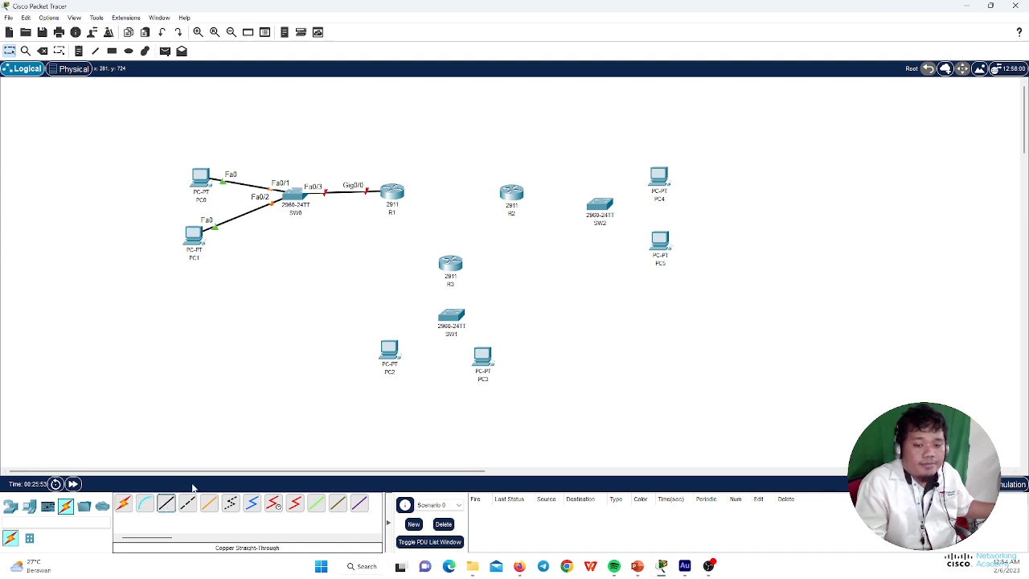
{"action": "left_click", "coordinate": [389, 349]}
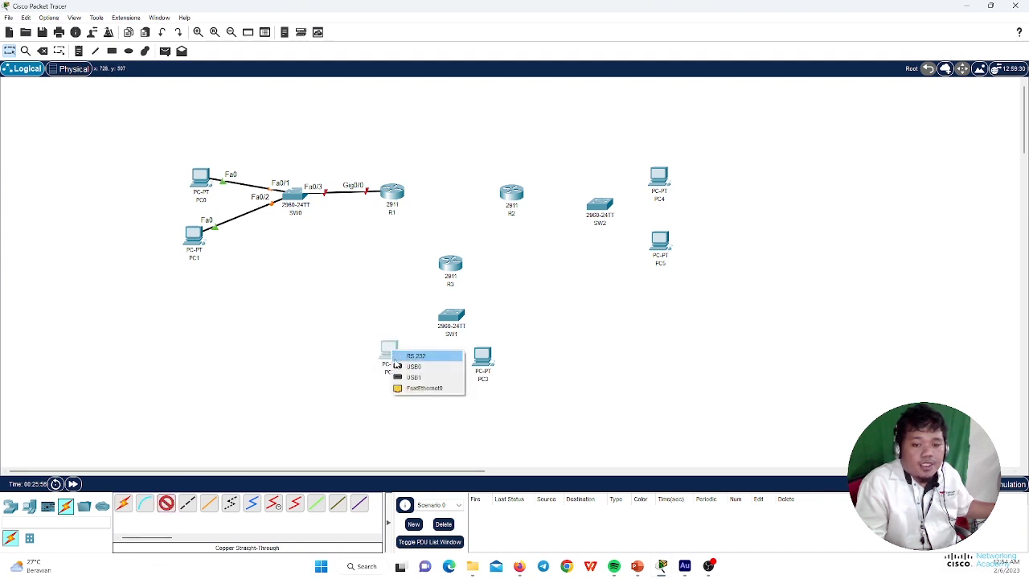
{"action": "left_click", "coordinate": [413, 388]}
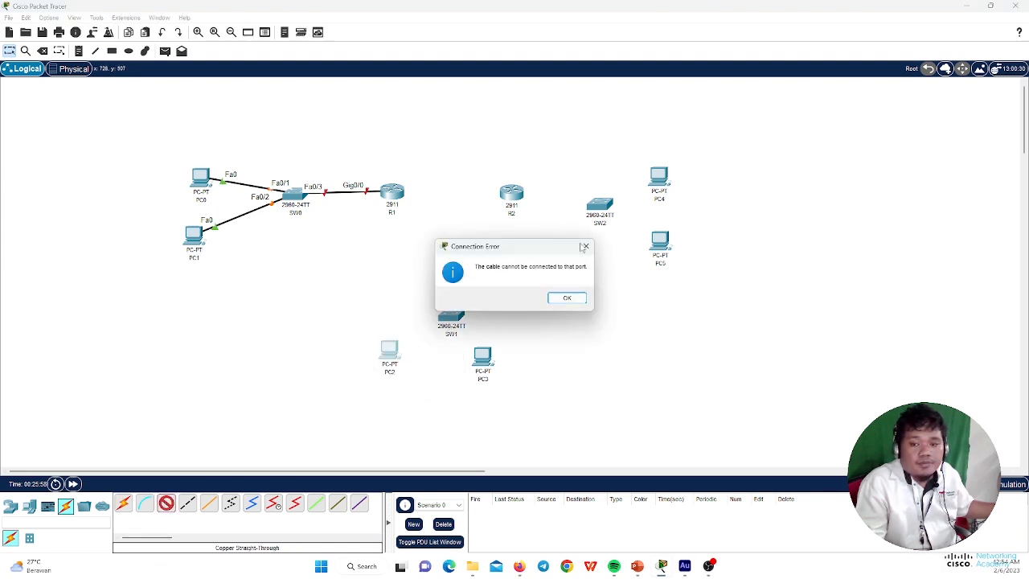
{"action": "left_click", "coordinate": [585, 246]}
{"action": "left_click", "coordinate": [388, 350]}
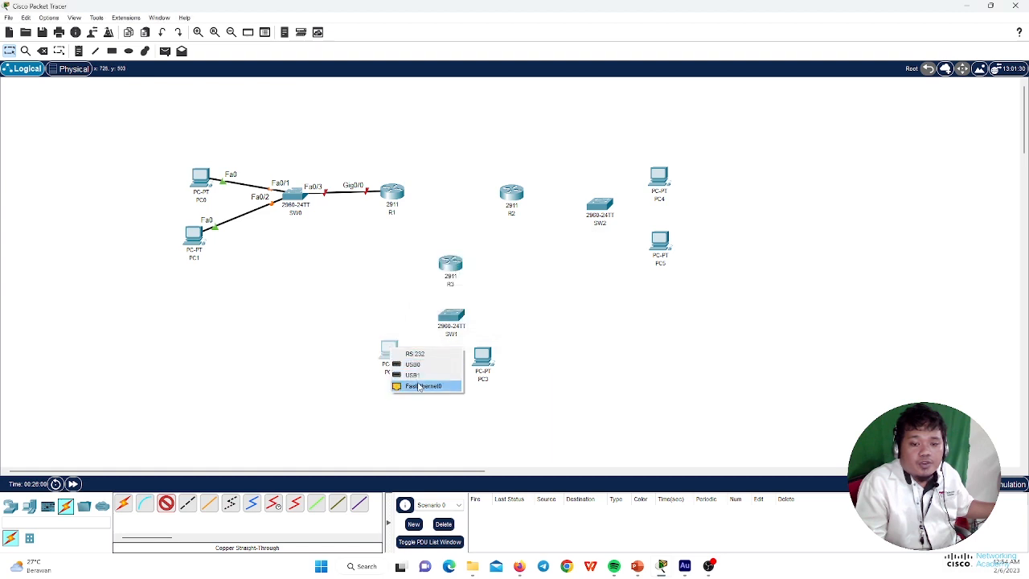
{"action": "left_click", "coordinate": [419, 387]}
{"action": "left_click", "coordinate": [452, 315]}
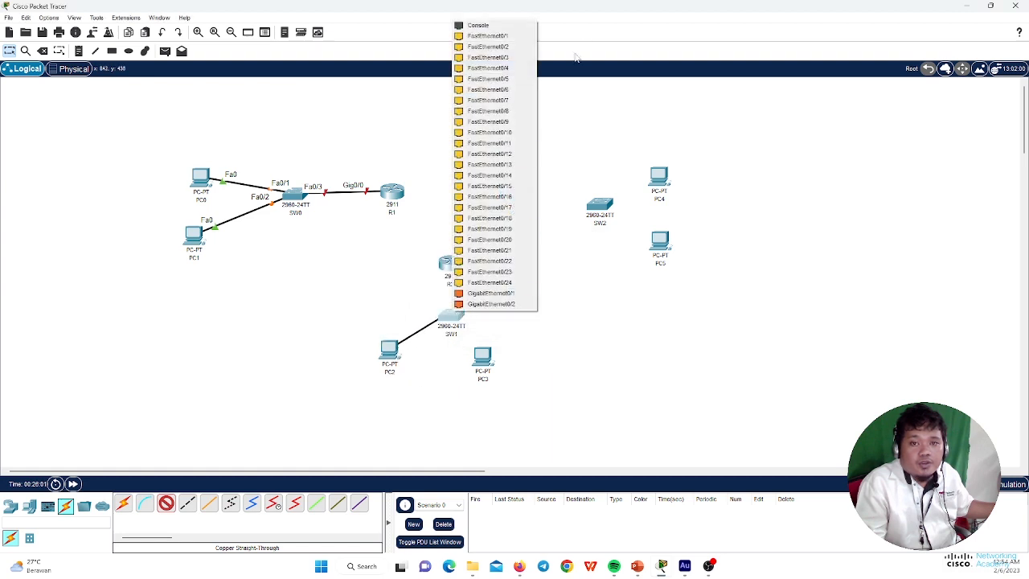
{"action": "left_click", "coordinate": [495, 36]}
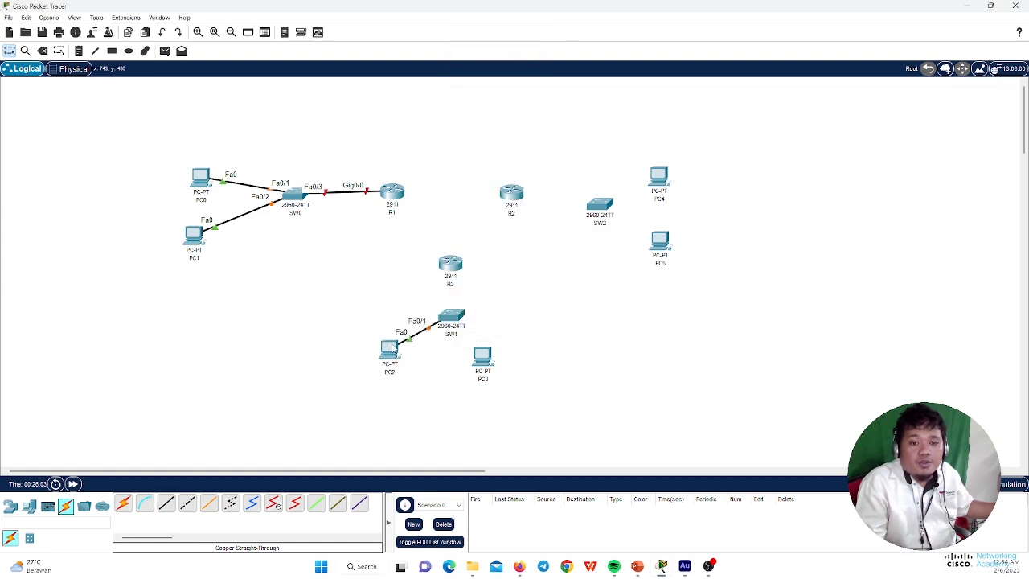
Connect PC3's FastEthernet0 port to SW1's FastEthernet0/2 with a copper straight-through cable.
{"action": "left_click", "coordinate": [165, 503]}
{"action": "left_click", "coordinate": [482, 358]}
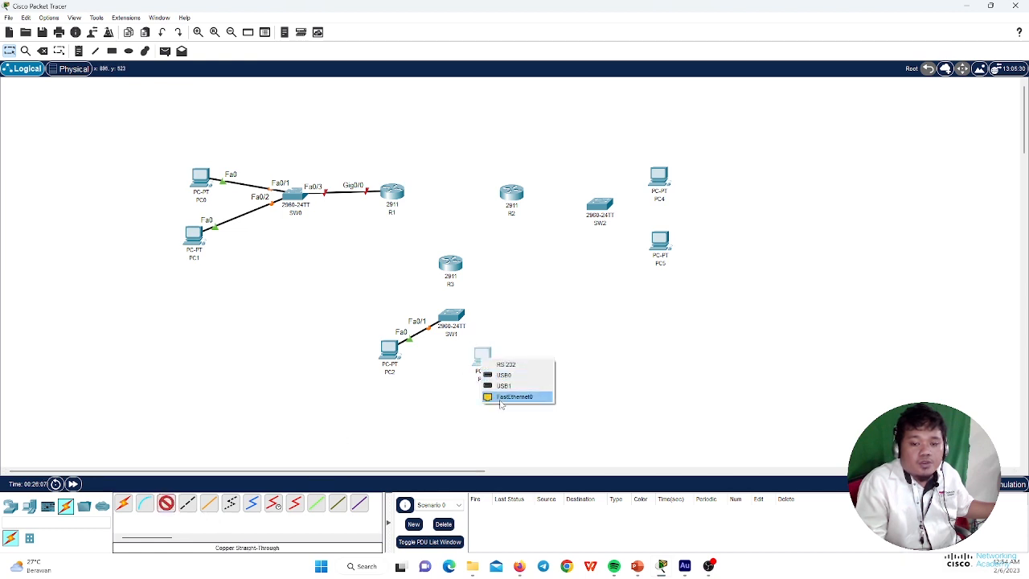
{"action": "left_click", "coordinate": [500, 396]}
{"action": "left_click", "coordinate": [451, 317]}
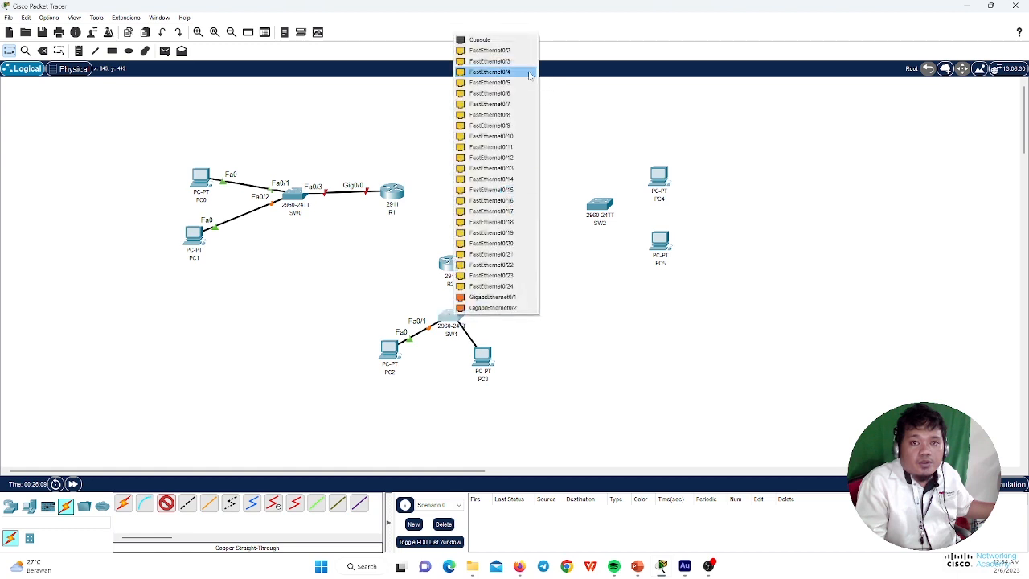
{"action": "left_click", "coordinate": [491, 50]}
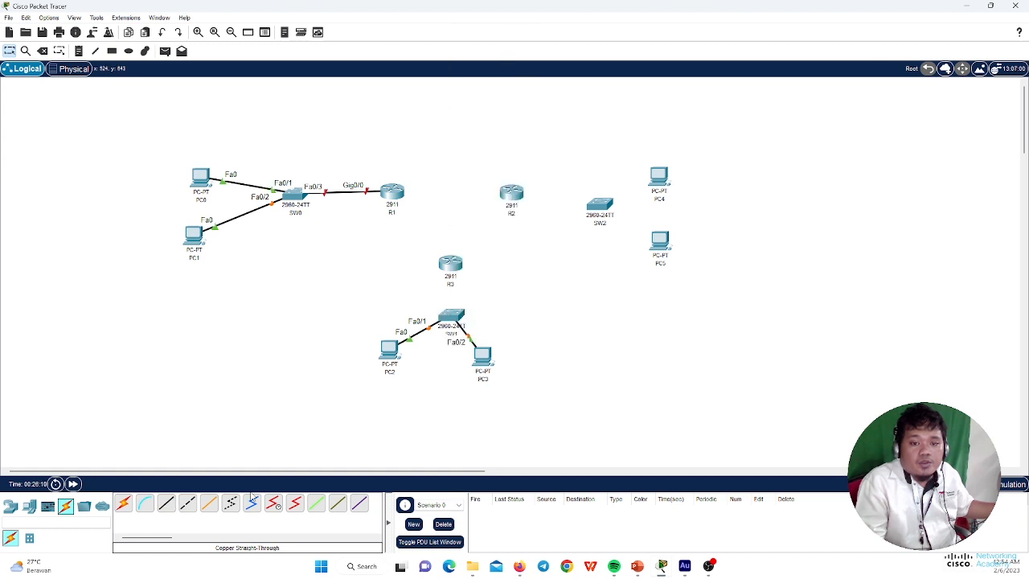
Link SW1's FastEthernet0/3 port to R3's GigabitEthernet0/0 with a copper straight-through cable.
{"action": "left_click", "coordinate": [165, 505]}
{"action": "left_click", "coordinate": [450, 318]}
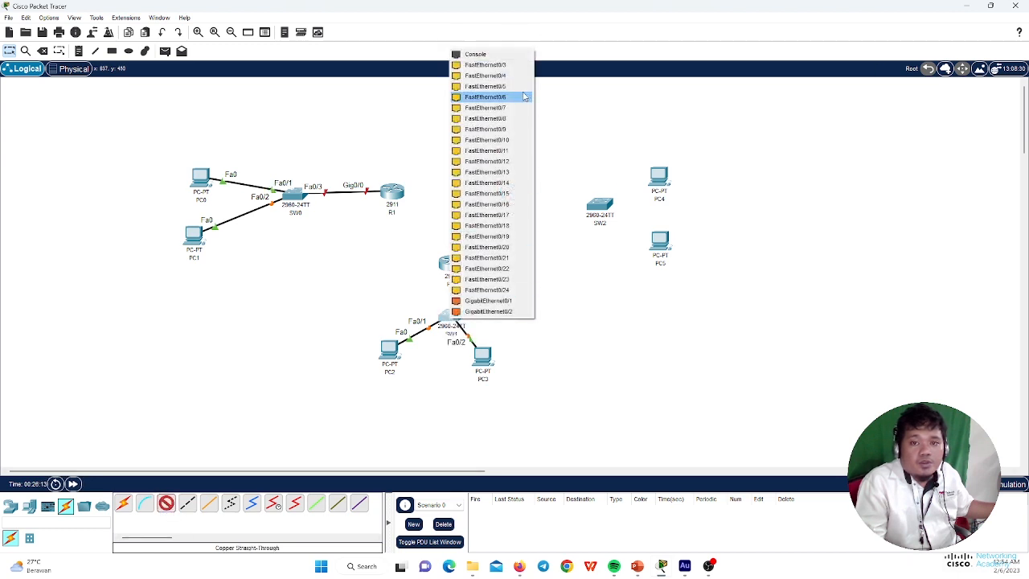
{"action": "left_click", "coordinate": [505, 66]}
{"action": "left_click", "coordinate": [450, 265]}
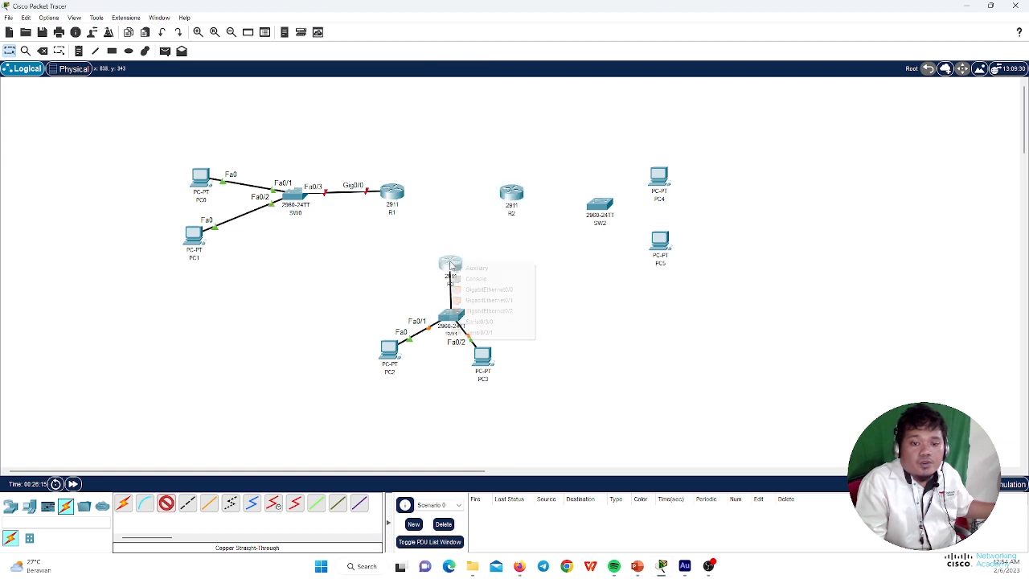
{"action": "left_click", "coordinate": [456, 289]}
Spread out the devices around SW1 by moving R3 slightly up and PC2 and PC3 farther below the switch.
{"action": "left_click_drag", "start_coordinate": [452, 273], "coordinate": [457, 251]}
{"action": "left_click_drag", "start_coordinate": [390, 351], "coordinate": [400, 361]}
{"action": "left_click_drag", "start_coordinate": [492, 352], "coordinate": [501, 368]}
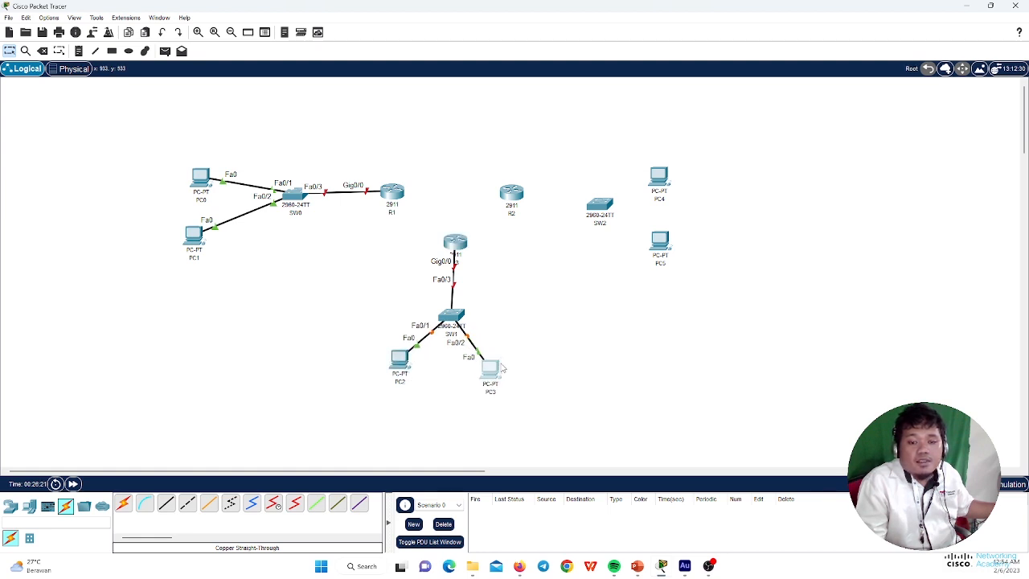
{"action": "left_click_drag", "start_coordinate": [407, 366], "coordinate": [396, 384]}
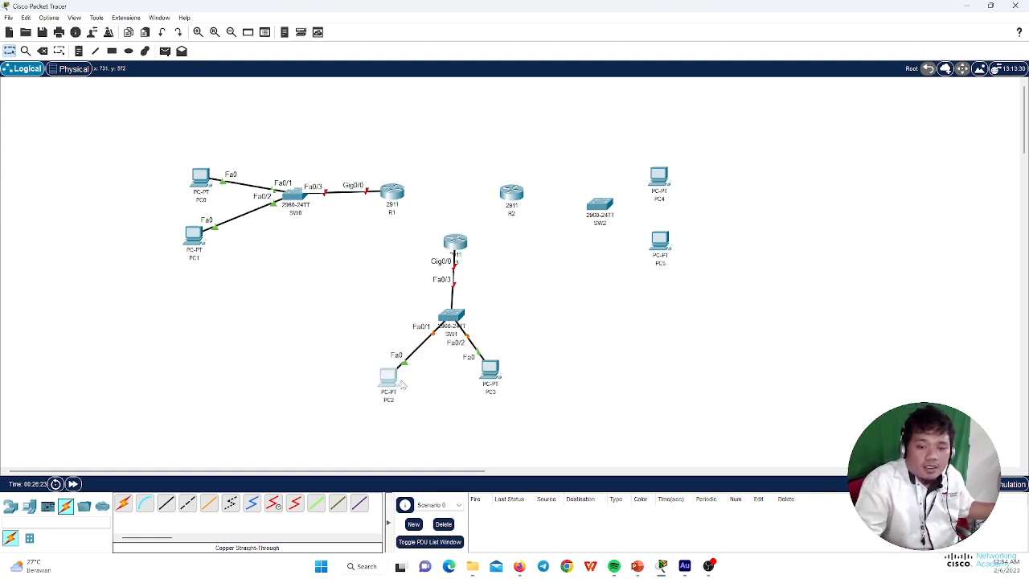
{"action": "left_click_drag", "start_coordinate": [486, 364], "coordinate": [500, 384]}
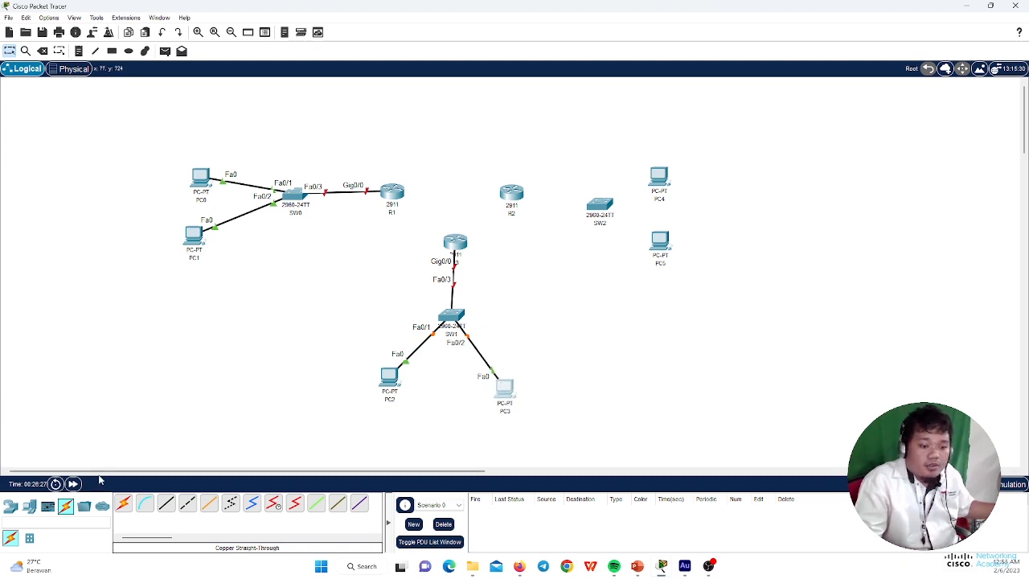
Connect PC4's FastEthernet0 port to SW2's FastEthernet0/1 with a copper straight-through cable.
{"action": "left_click", "coordinate": [166, 503]}
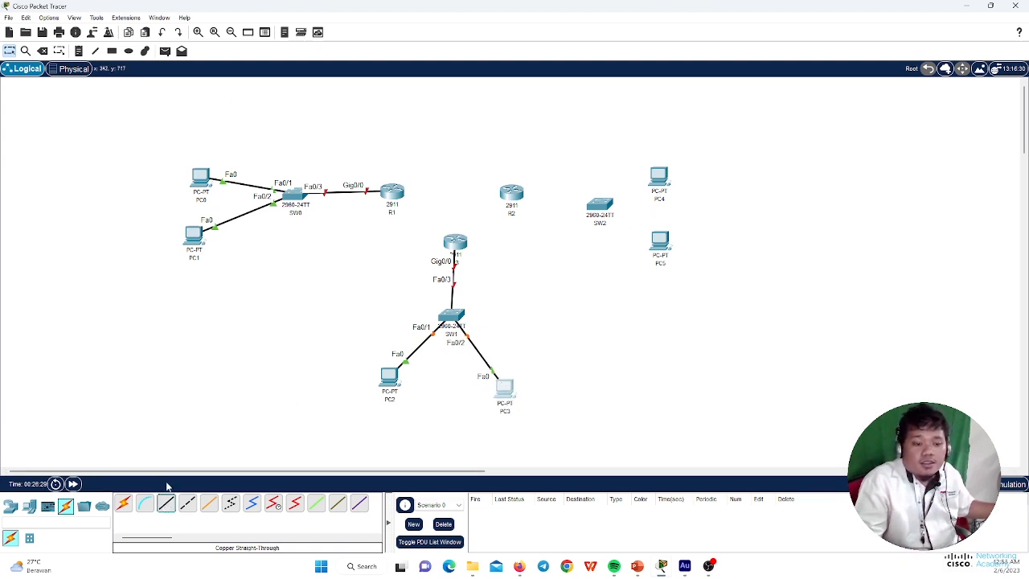
{"action": "left_click", "coordinate": [659, 179]}
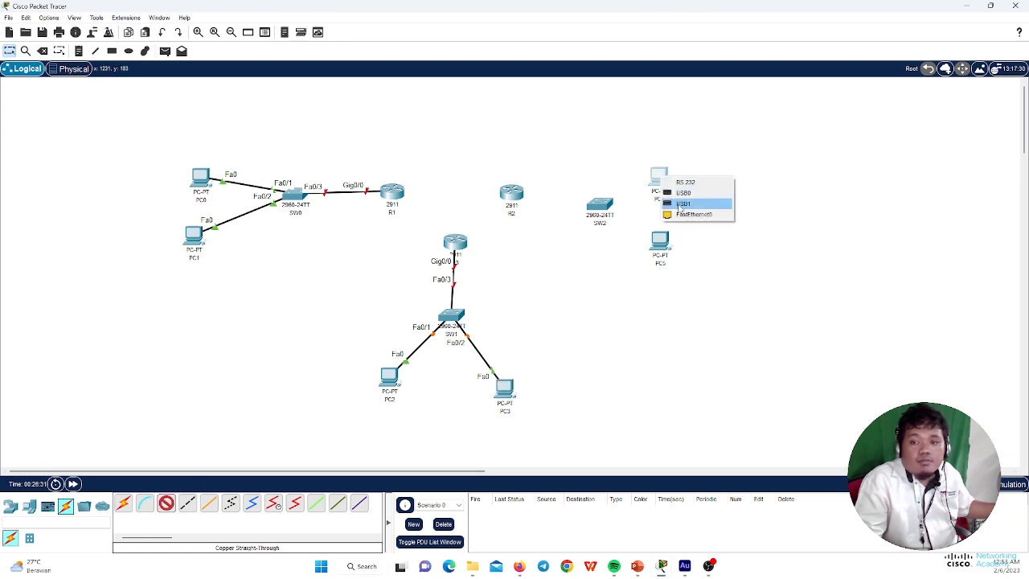
{"action": "left_click", "coordinate": [689, 214]}
{"action": "left_click", "coordinate": [600, 207]}
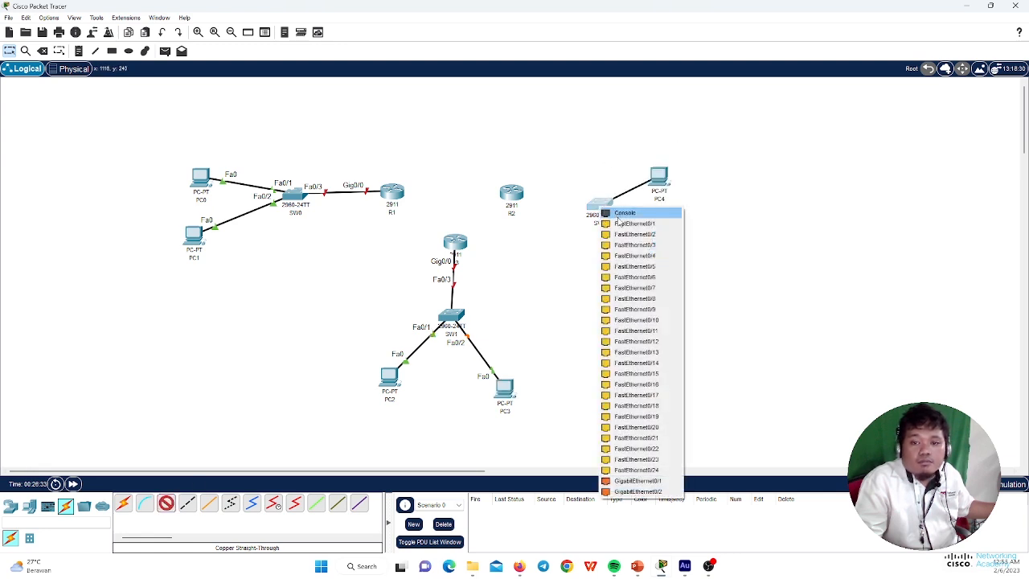
{"action": "left_click", "coordinate": [618, 223]}
Connect PC5's FastEthernet0 port to SW2's FastEthernet0/2 with a copper straight-through cable.
{"action": "left_click", "coordinate": [166, 503]}
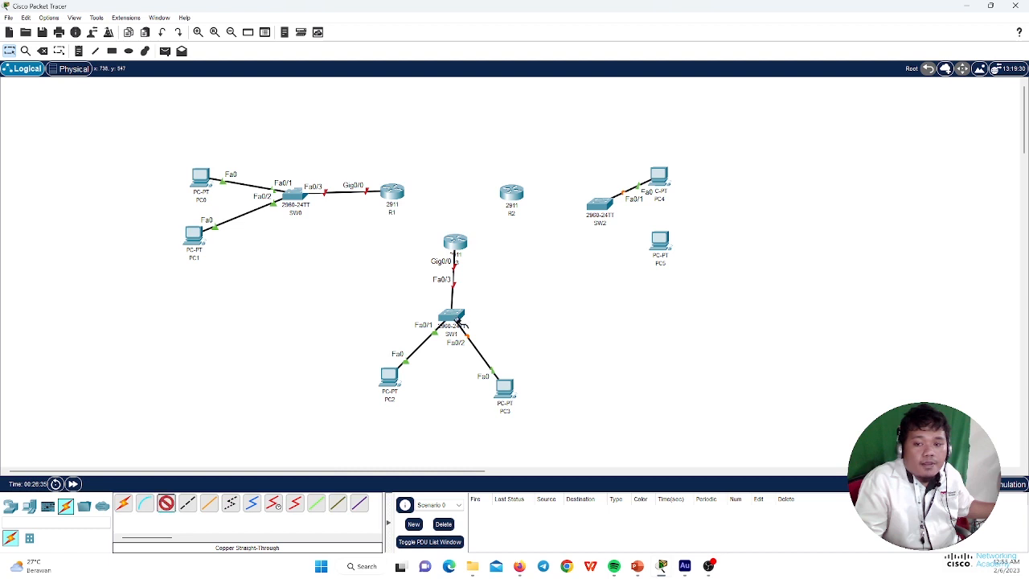
{"action": "left_click", "coordinate": [660, 242]}
{"action": "left_click", "coordinate": [668, 282]}
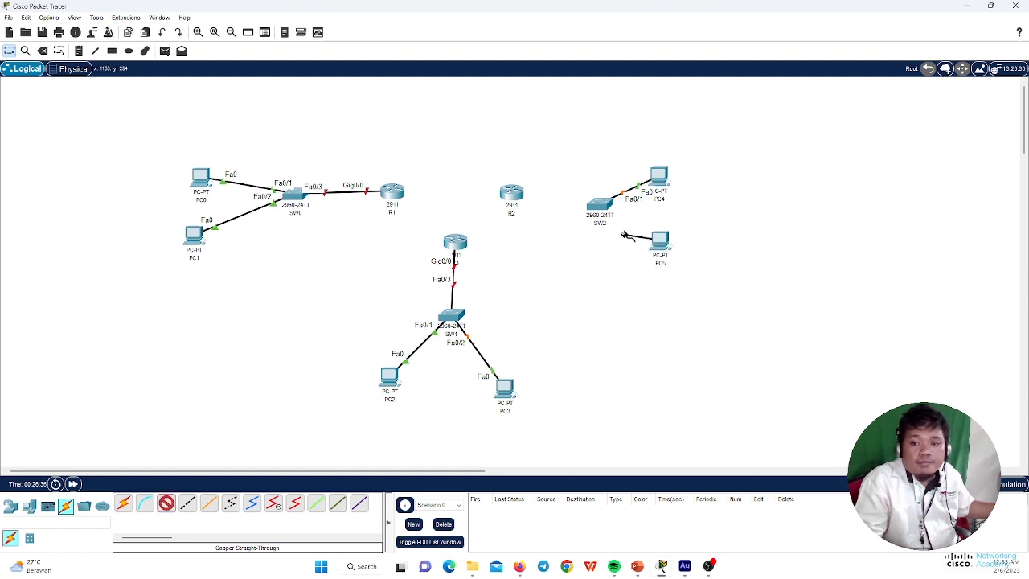
{"action": "left_click", "coordinate": [600, 208]}
{"action": "left_click", "coordinate": [635, 227]}
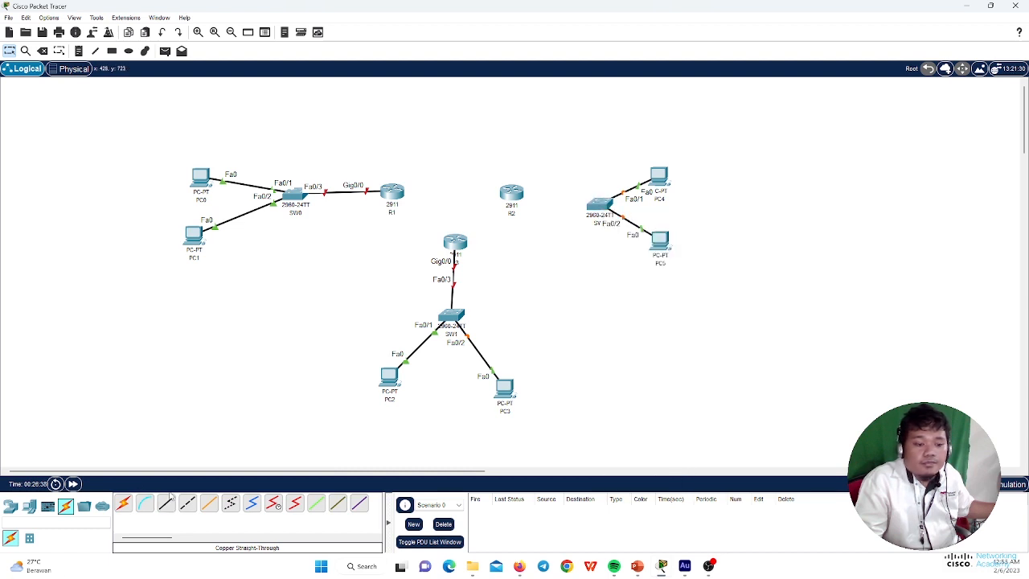
Link SW2's FastEthernet0/3 port to R2's GigabitEthernet0/0 with a copper straight-through cable and move R2 slightly down, level with the switch.
{"action": "left_click", "coordinate": [168, 500]}
{"action": "left_click", "coordinate": [599, 206]}
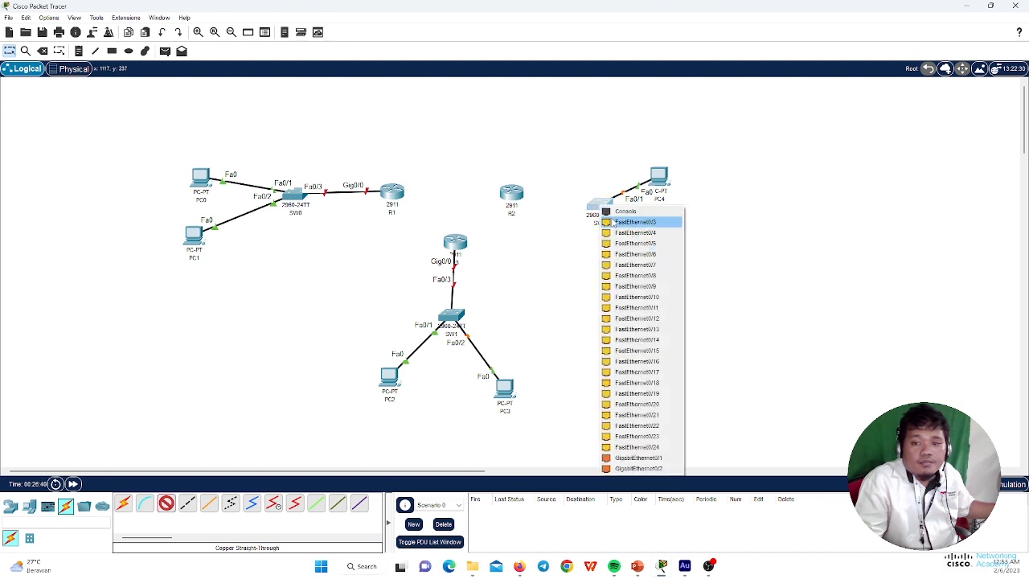
{"action": "left_click", "coordinate": [616, 225]}
{"action": "left_click", "coordinate": [512, 201]}
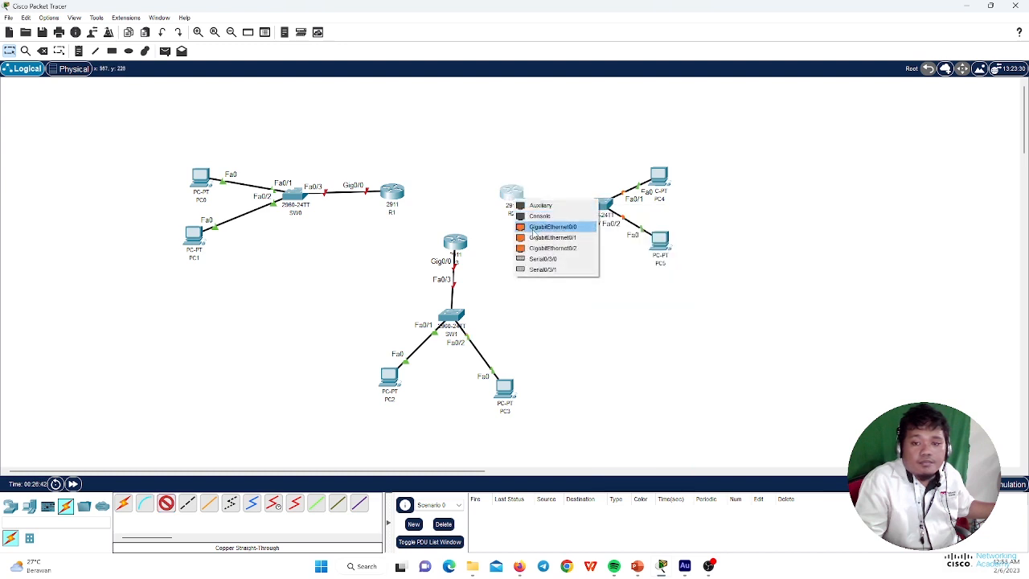
{"action": "left_click", "coordinate": [518, 226]}
{"action": "left_click_drag", "start_coordinate": [505, 206], "coordinate": [528, 207]}
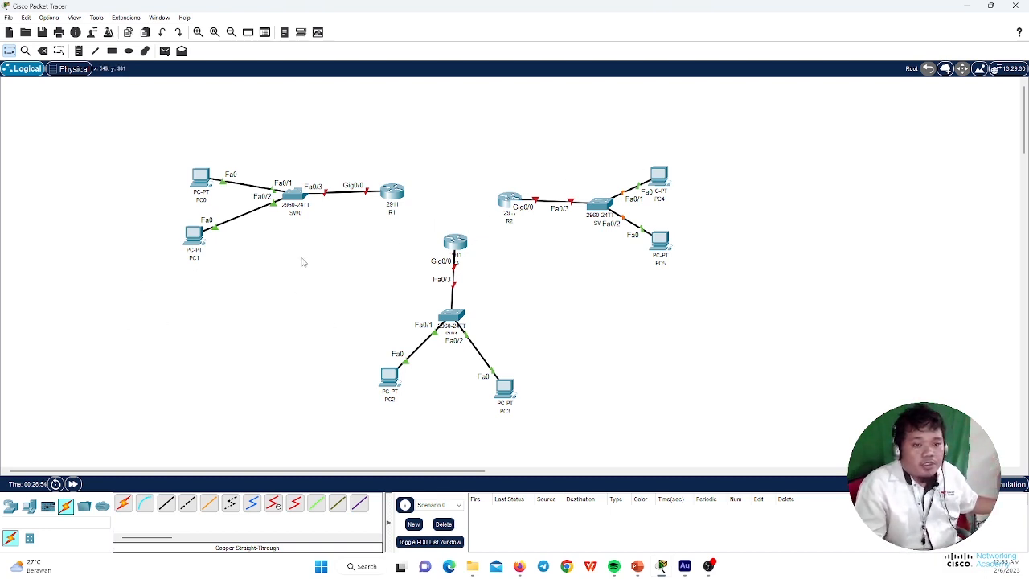
Add the text notes LAN1 above the SW0–R1 link, LAN2 beside SW1 and LAN3 above SW2.
{"action": "key", "text": "n"}
{"action": "left_click", "coordinate": [323, 148]}
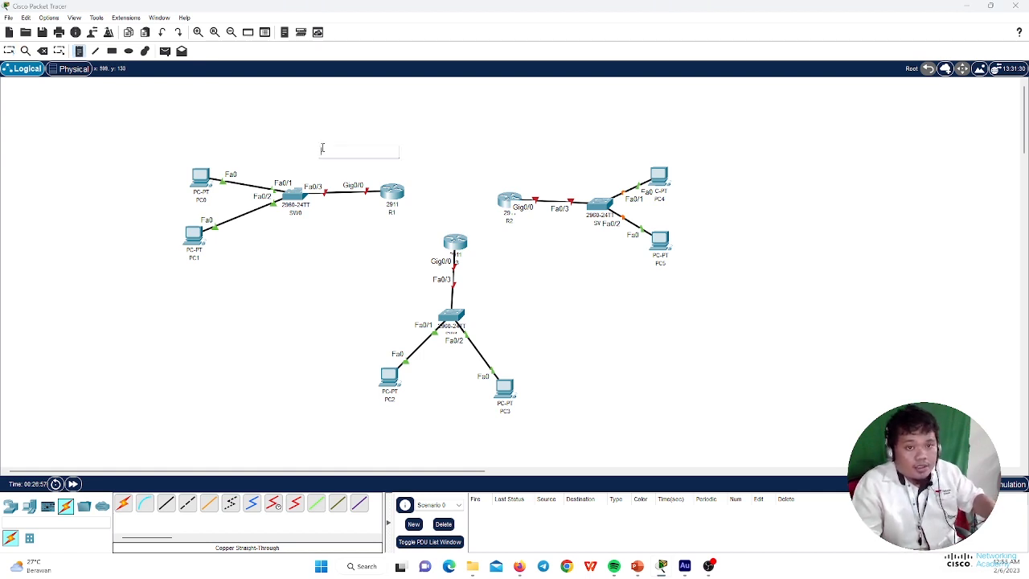
{"action": "type", "text": "LAN1"}
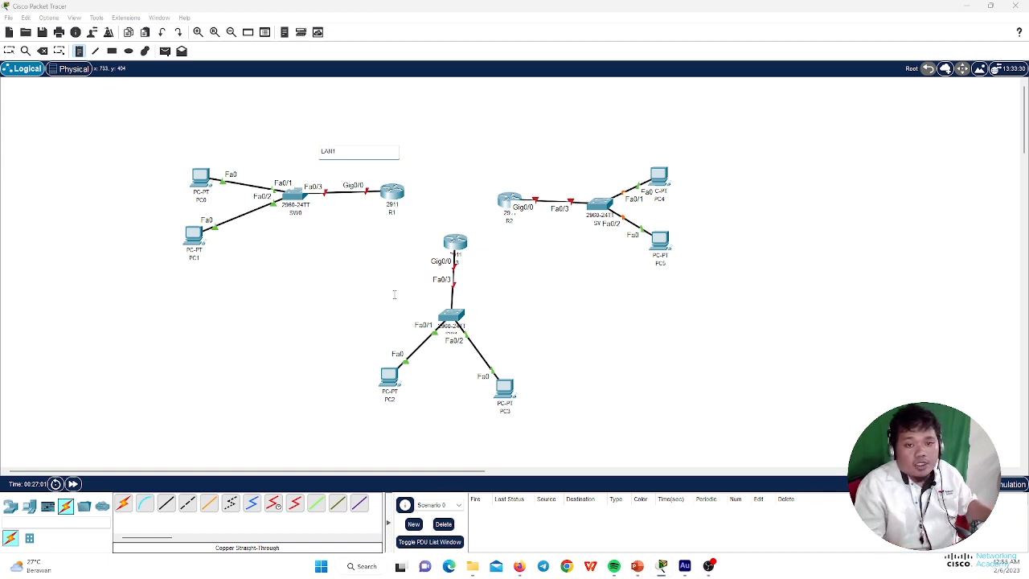
{"action": "left_click", "coordinate": [394, 294]}
{"action": "type", "text": "LAN2"}
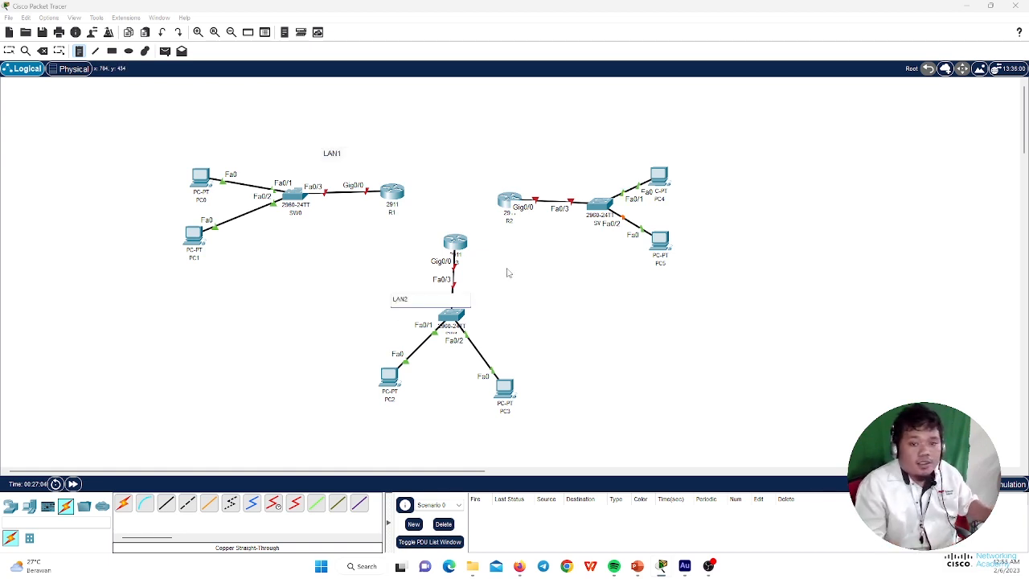
{"action": "left_click", "coordinate": [580, 154]}
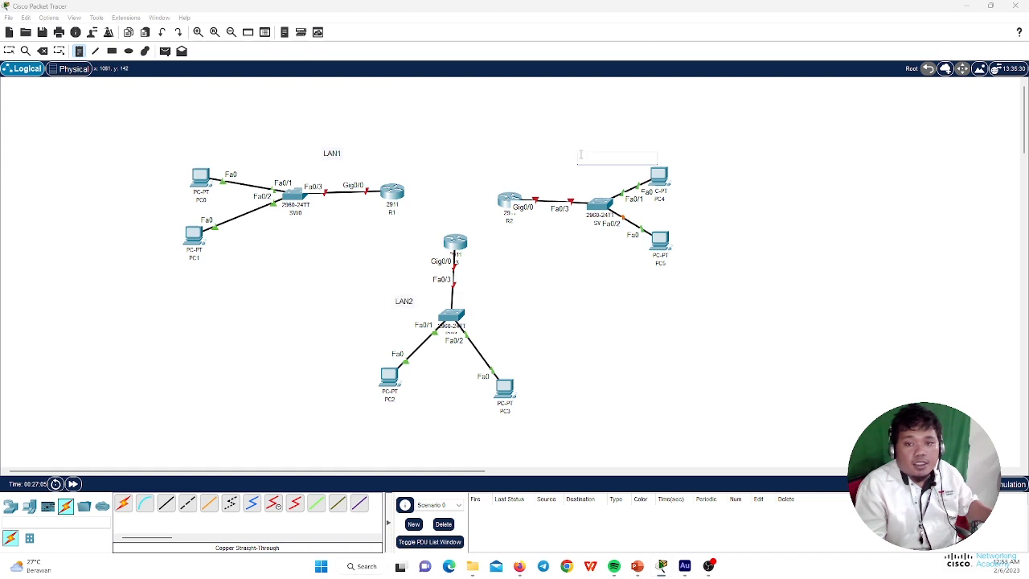
{"action": "type", "text": "LAN3"}
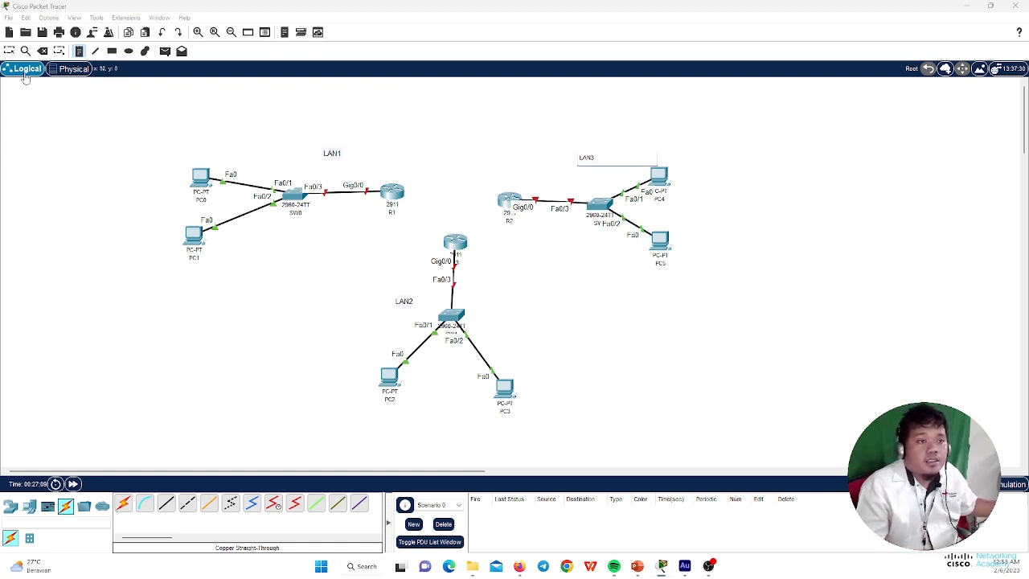
{"action": "left_click", "coordinate": [10, 51]}
{"action": "left_click", "coordinate": [9, 51]}
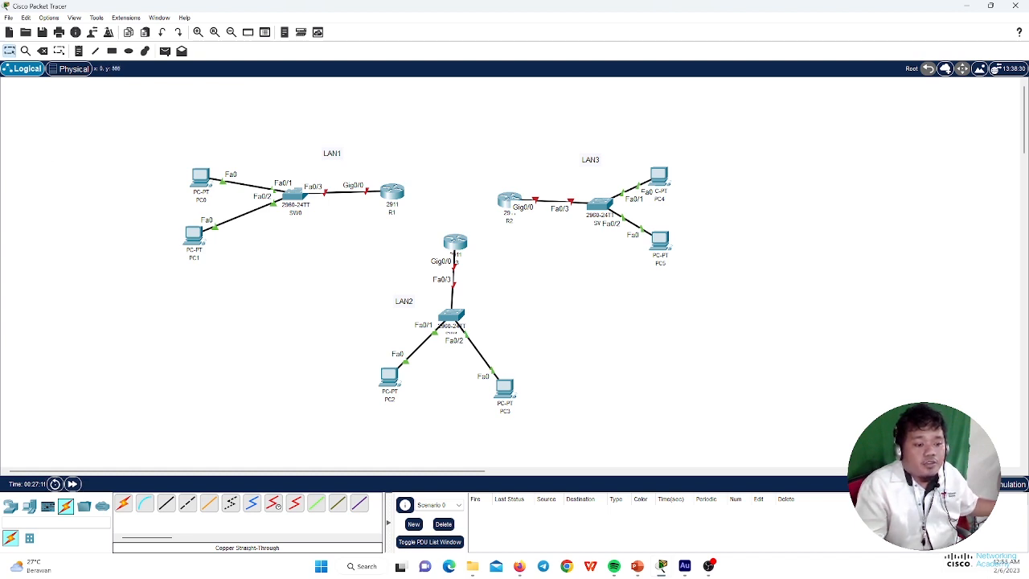
Place a laptop in the empty workspace below PC1.
{"action": "left_click", "coordinate": [29, 506]}
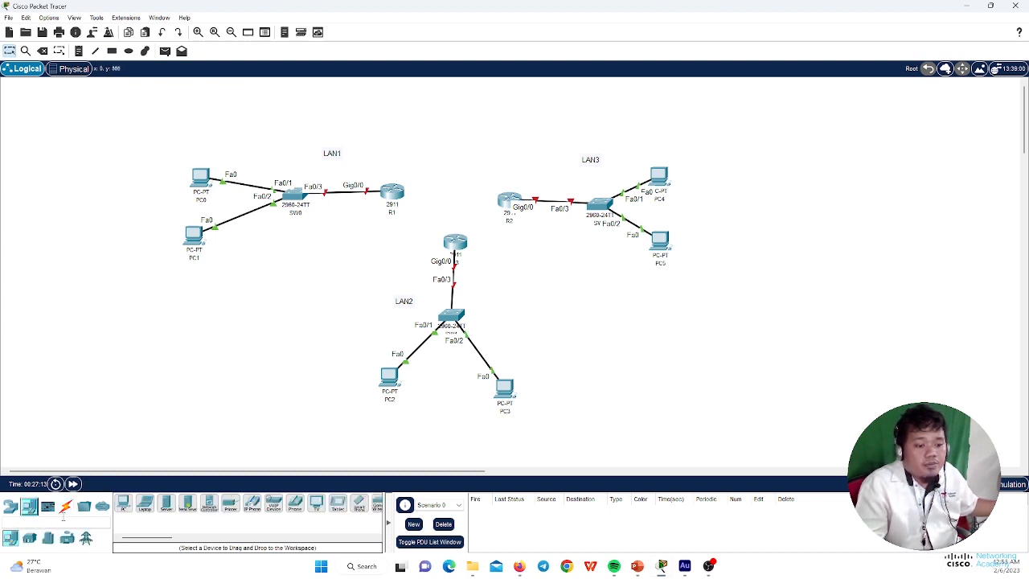
{"action": "left_click", "coordinate": [144, 503]}
{"action": "left_click", "coordinate": [240, 309]}
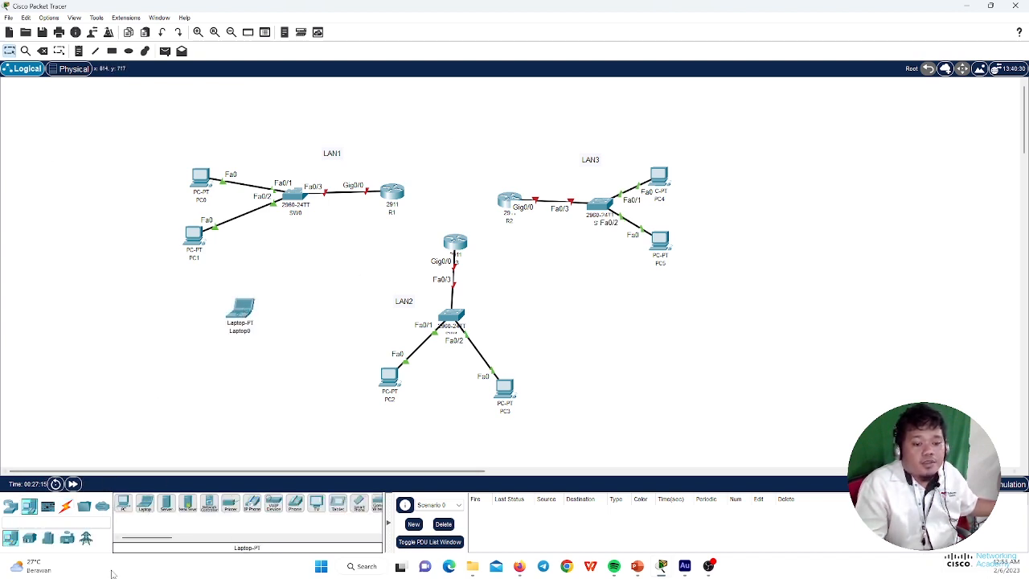
Connect the laptop to R1's Console port with a console cable.
{"action": "left_click", "coordinate": [66, 506]}
{"action": "left_click", "coordinate": [145, 504]}
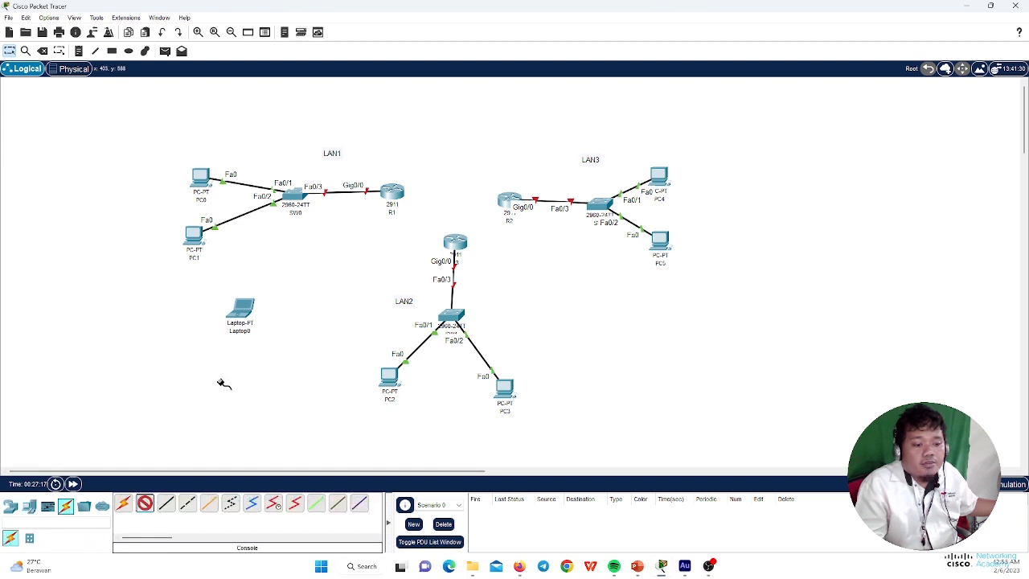
{"action": "left_click", "coordinate": [249, 319]}
{"action": "left_click", "coordinate": [274, 322]}
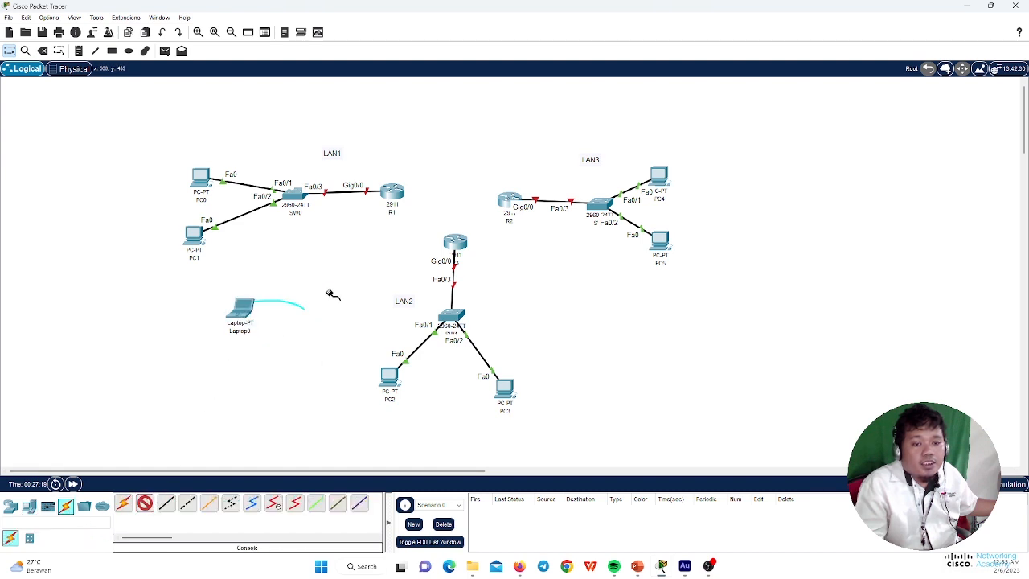
{"action": "left_click", "coordinate": [392, 199]}
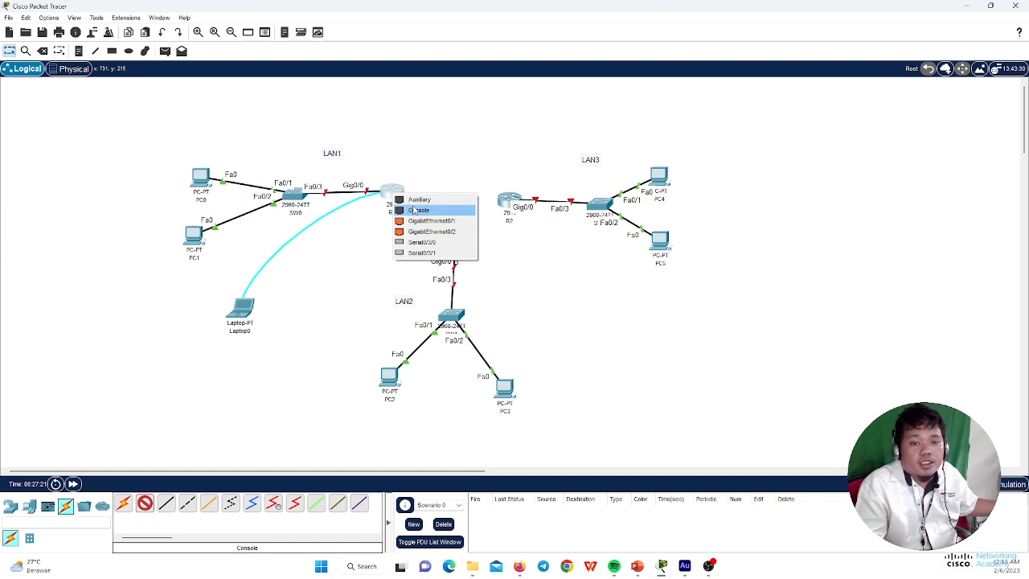
{"action": "left_click", "coordinate": [410, 200]}
Open a terminal session to R1 from the laptop, answer no to the initial configuration dialog, and minimize the laptop window.
{"action": "left_click", "coordinate": [242, 315]}
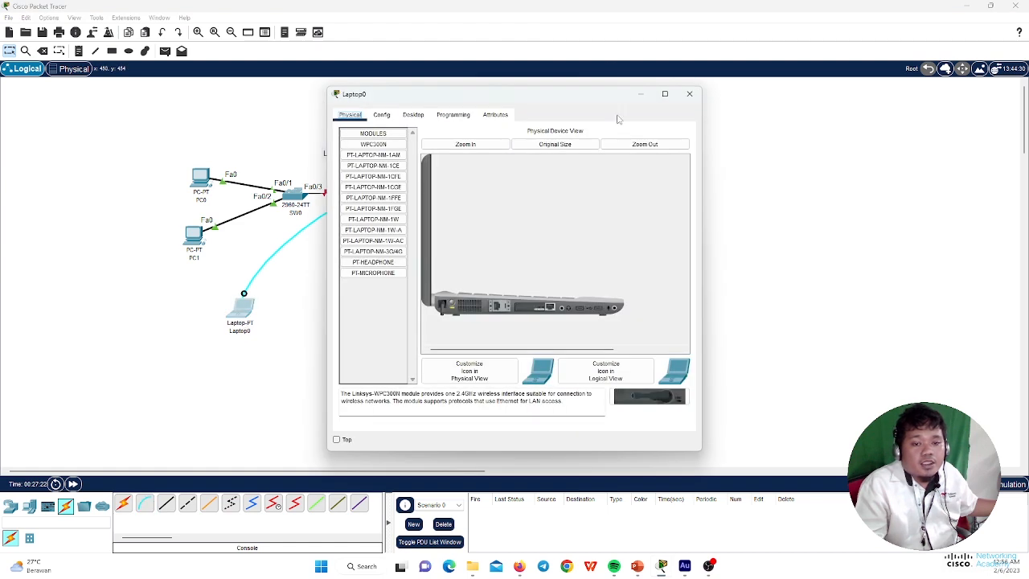
{"action": "left_click", "coordinate": [413, 115]}
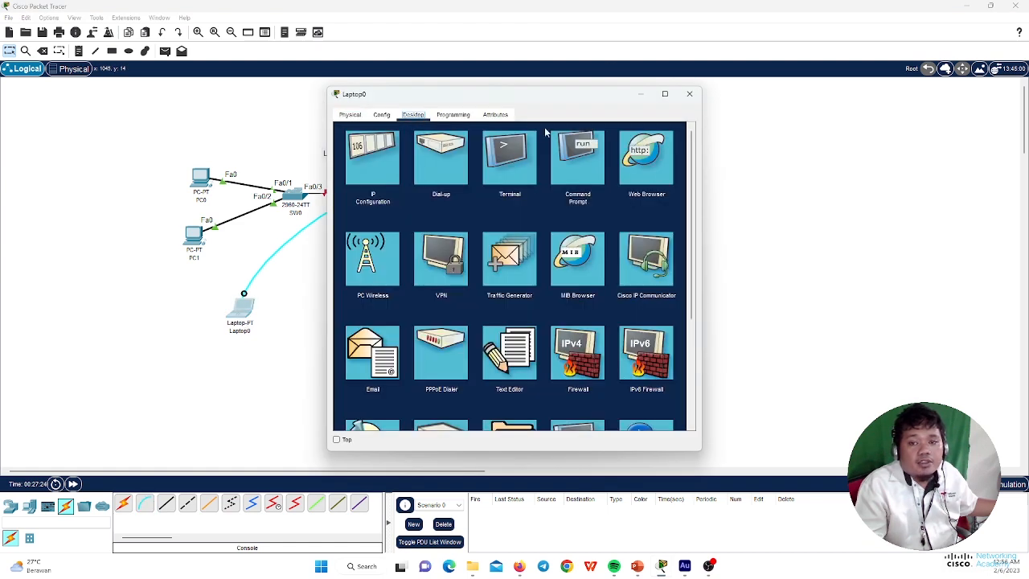
{"action": "left_click", "coordinate": [512, 175]}
{"action": "left_click", "coordinate": [663, 231]}
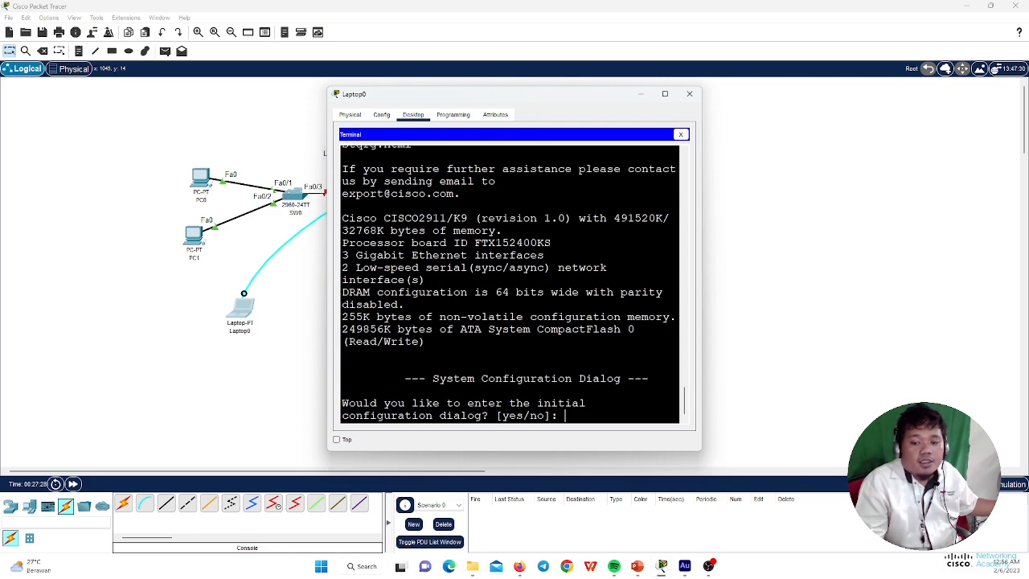
{"action": "type", "text": "no"}
{"action": "key", "text": "Return"}
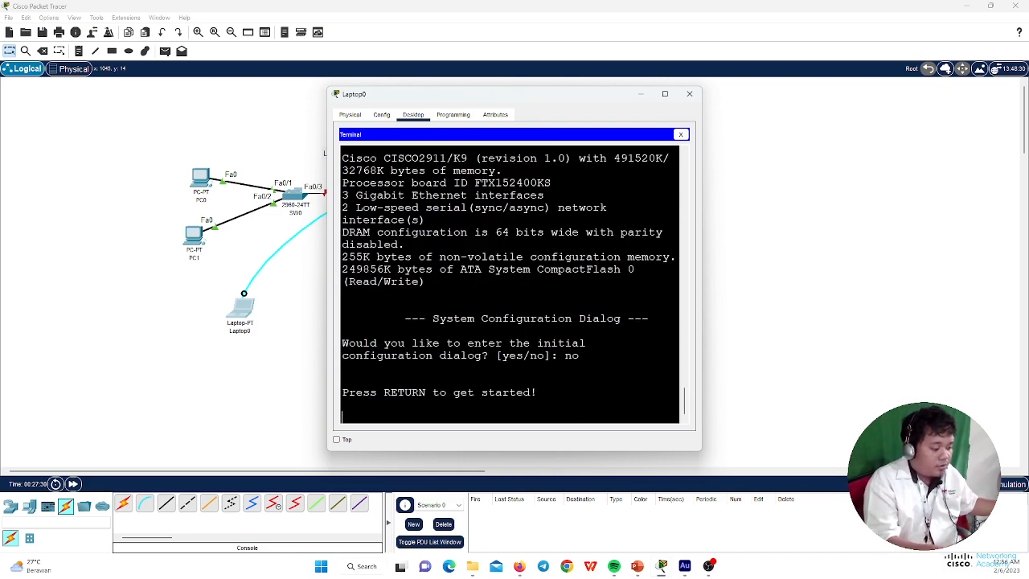
{"action": "key", "text": "Return"}
{"action": "key", "text": "Return"}
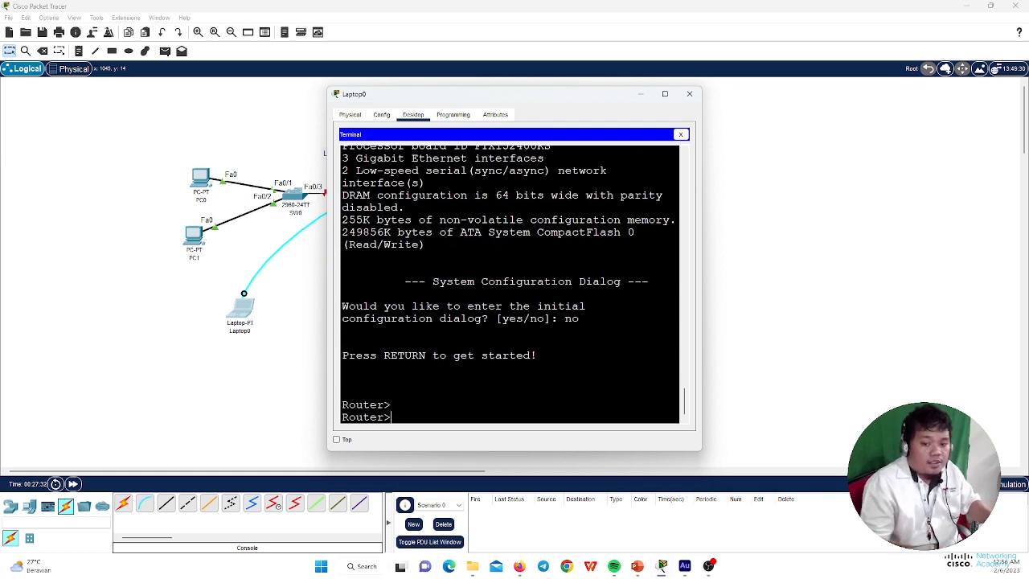
{"action": "left_click_drag", "start_coordinate": [566, 109], "coordinate": [760, 68]}
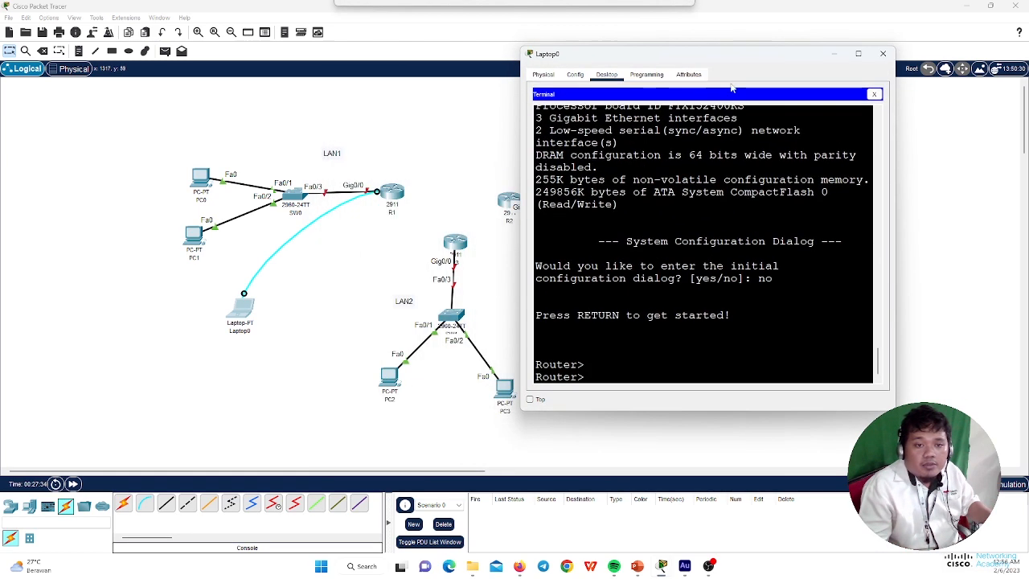
{"action": "left_click", "coordinate": [835, 53]}
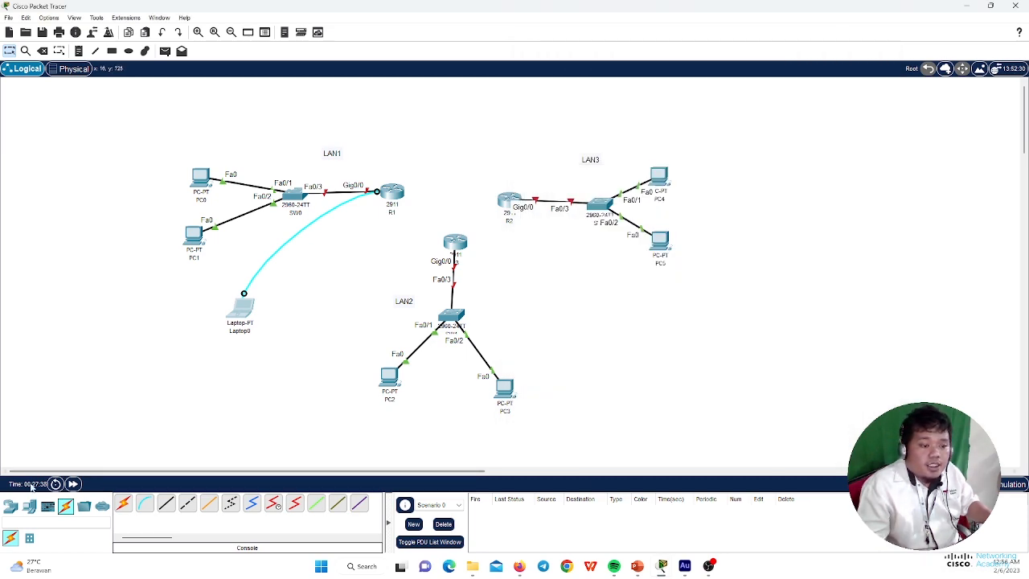
Add network address notes: 192.168.0.0/24 for LAN1, 192.168.1.0/24 for LAN2 and 192.168.2.0/24 for LAN3.
{"action": "key", "text": "n"}
{"action": "left_click", "coordinate": [318, 171]}
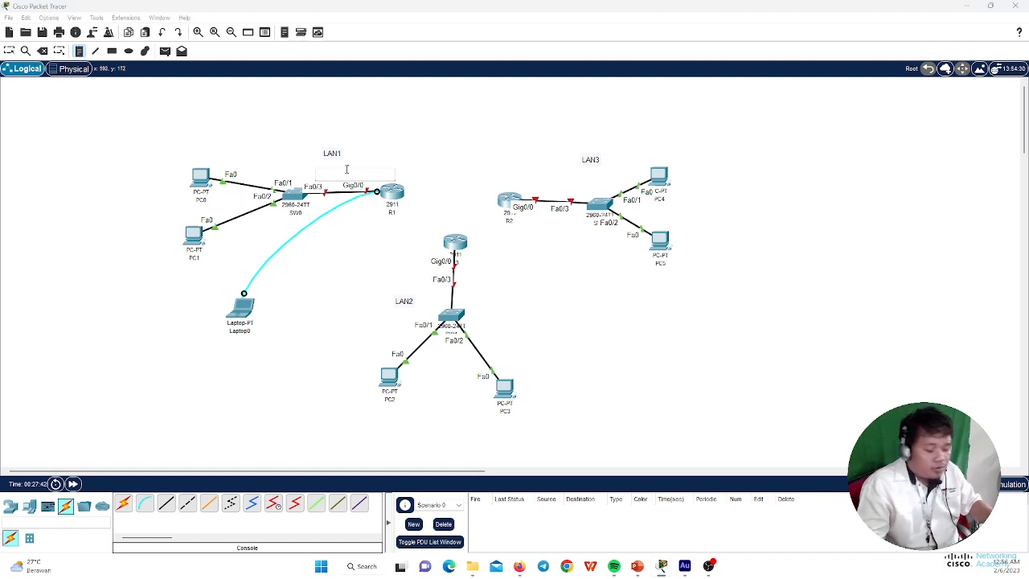
{"action": "type", "text": "192"}
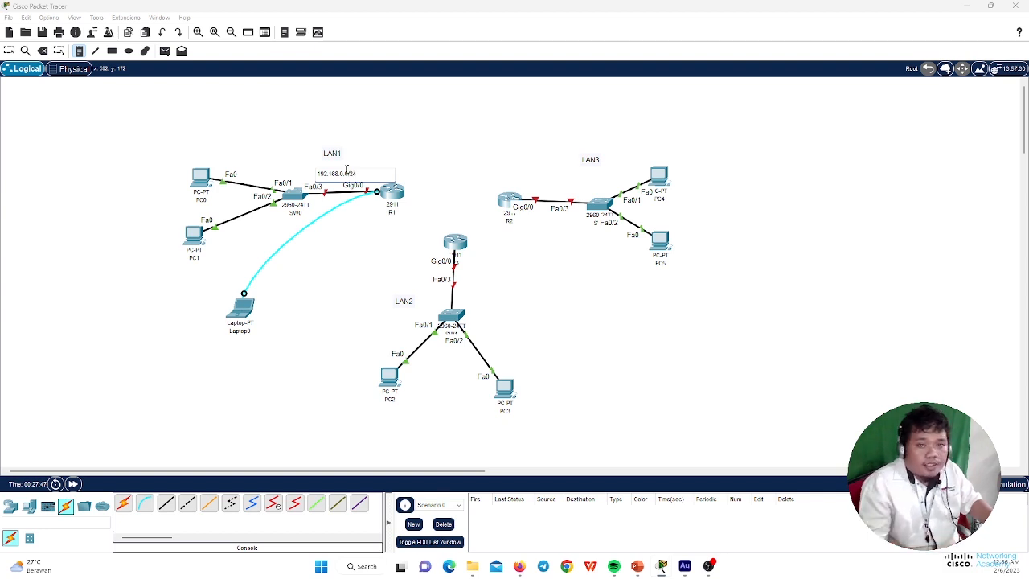
{"action": "type", "text": ".168.0.0/24"}
{"action": "left_click", "coordinate": [473, 289]}
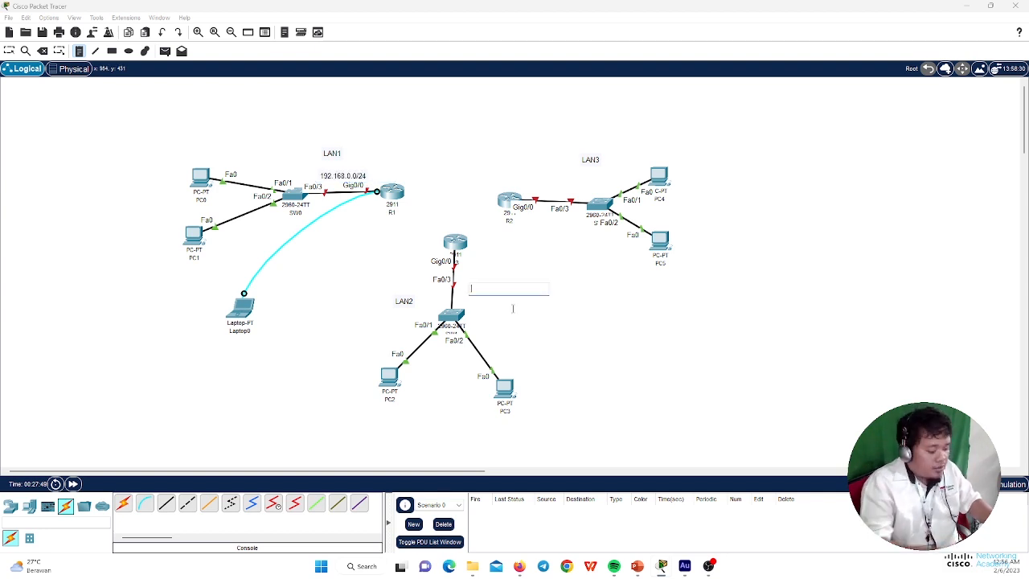
{"action": "type", "text": "192.168.1.0/24"}
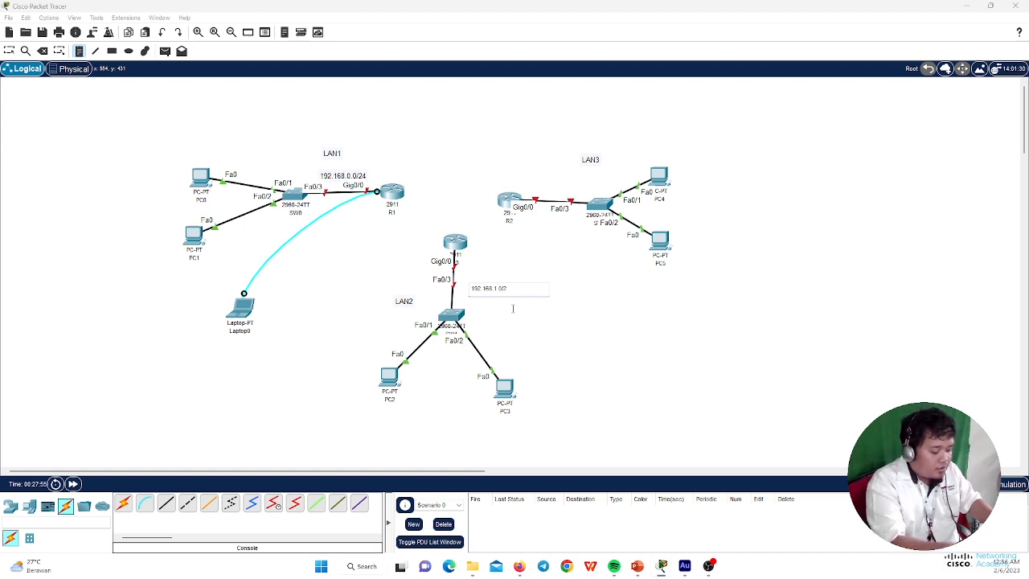
{"action": "left_click", "coordinate": [560, 228]}
{"action": "type", "text": "192.168.2.0/24"}
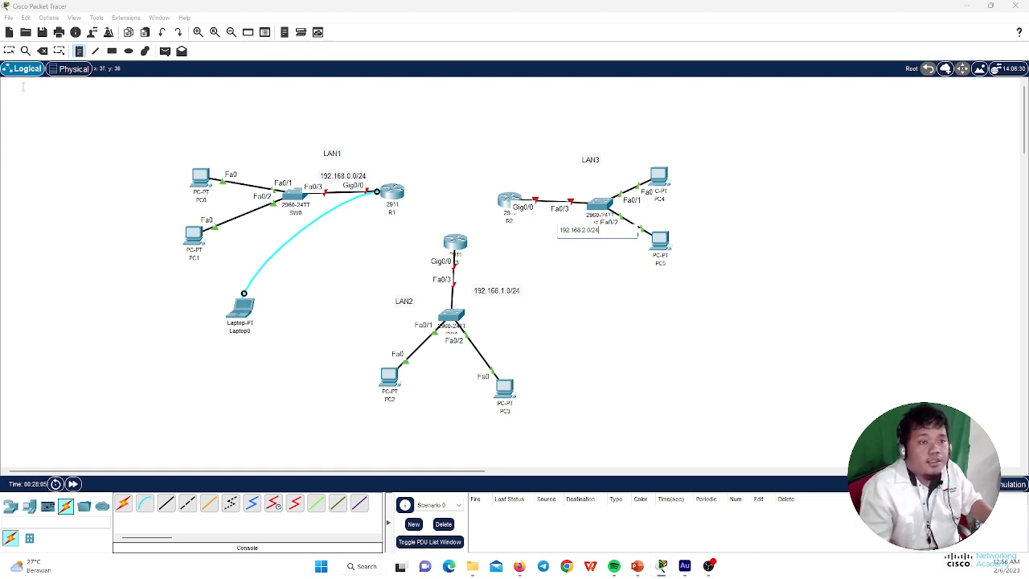
Move the 192.168.2.0/24 note under the R2–SW2 link and the 192.168.1.0/24 note closer to the R3–SW1 link.
{"action": "left_click", "coordinate": [9, 51]}
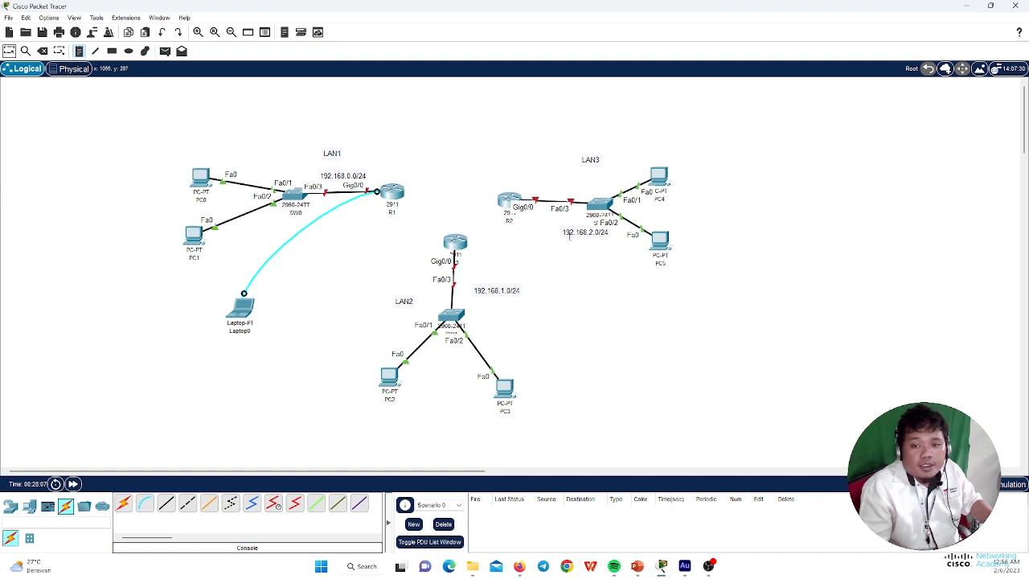
{"action": "left_click", "coordinate": [12, 52]}
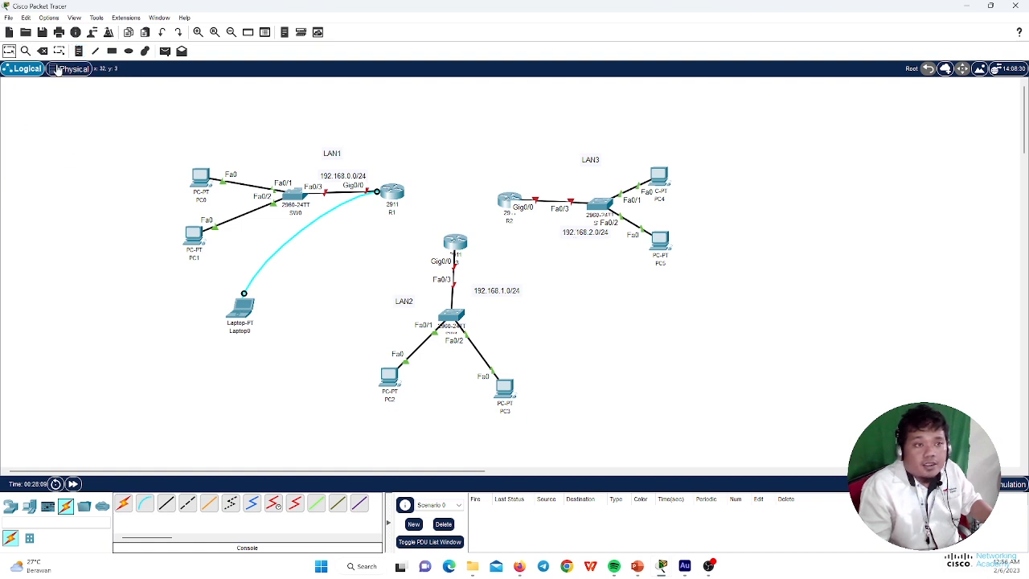
{"action": "left_click_drag", "start_coordinate": [572, 239], "coordinate": [545, 239]}
{"action": "left_click_drag", "start_coordinate": [506, 294], "coordinate": [498, 287]}
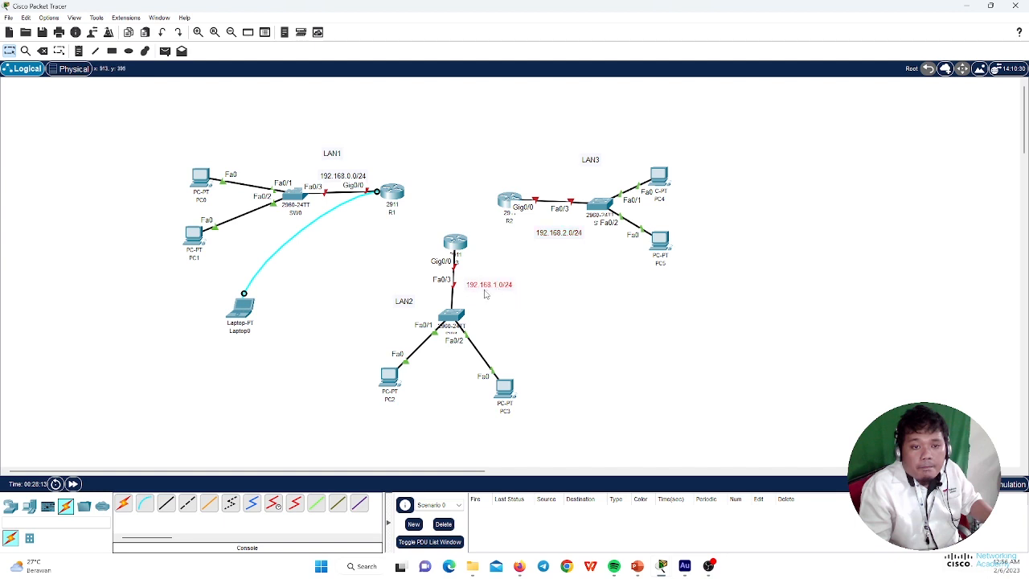
Reopen the laptop's terminal and enter privileged mode with enable and global configuration mode with conf t on R1.
{"action": "left_click", "coordinate": [243, 315]}
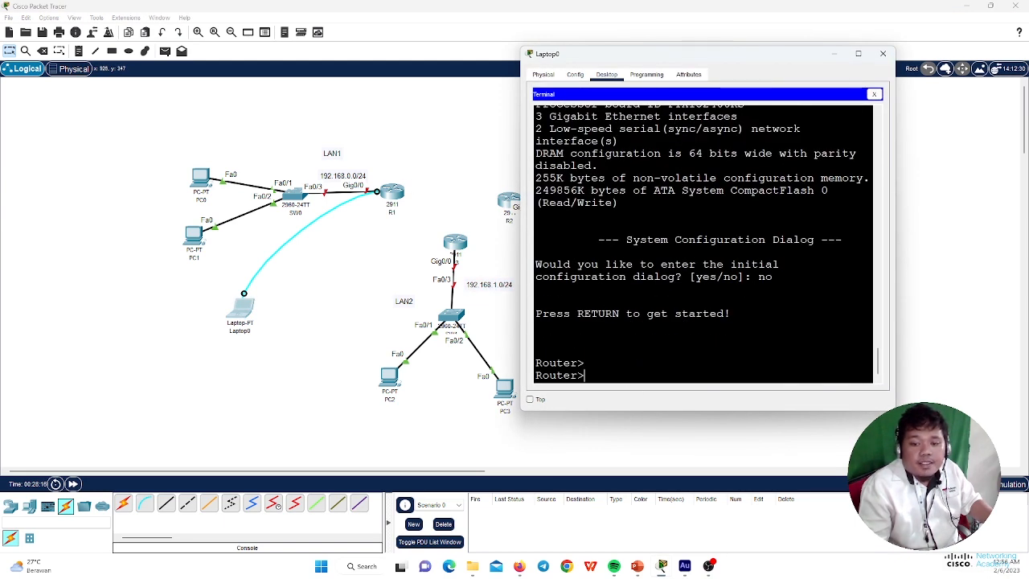
{"action": "type", "text": "en"}
{"action": "key", "text": "Tab"}
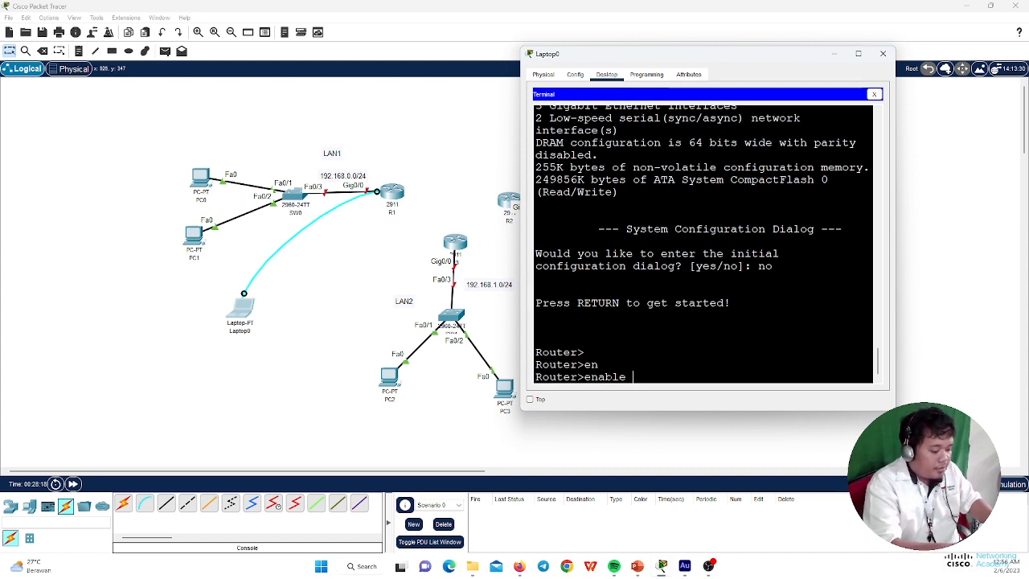
{"action": "key", "text": "Return"}
{"action": "type", "text": "conf"}
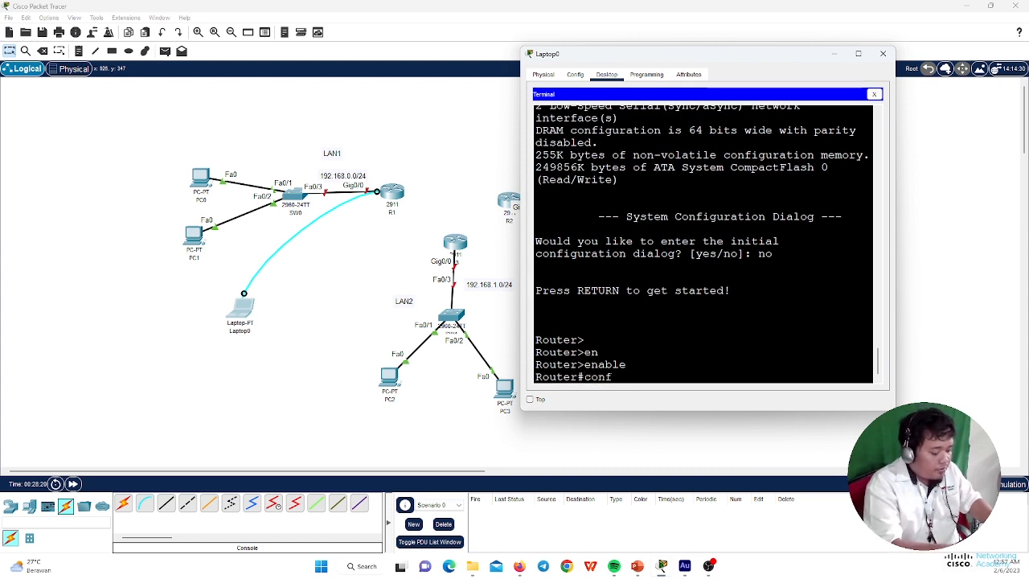
{"action": "type", "text": " t"}
{"action": "key", "text": "Return"}
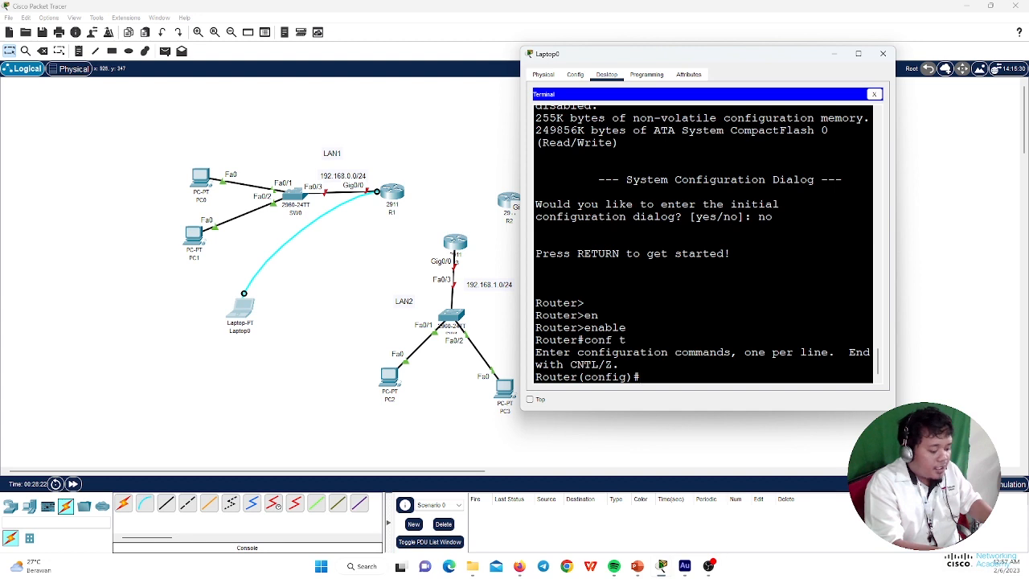
Set the hostname of the router attached to the laptop to R1.
{"action": "type", "text": "host"}
{"action": "key", "text": "Tab"}
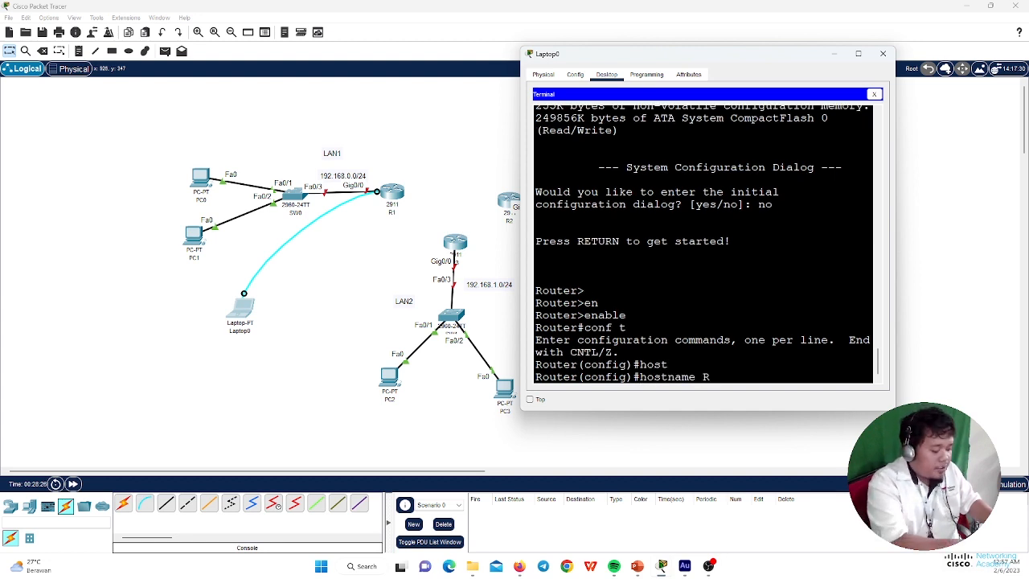
{"action": "type", "text": "R1"}
{"action": "key", "text": "Return"}
{"action": "key", "text": "Return"}
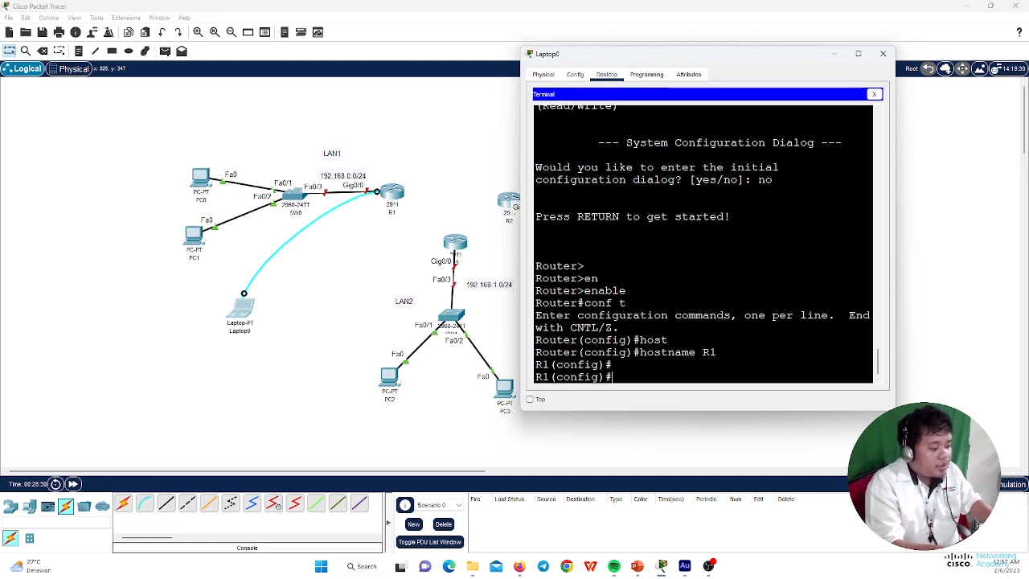
Configure R1's gi0/0 interface with IP address 192.168.0.1 and subnet mask 255.255.255.0.
{"action": "type", "text": "int gi"}
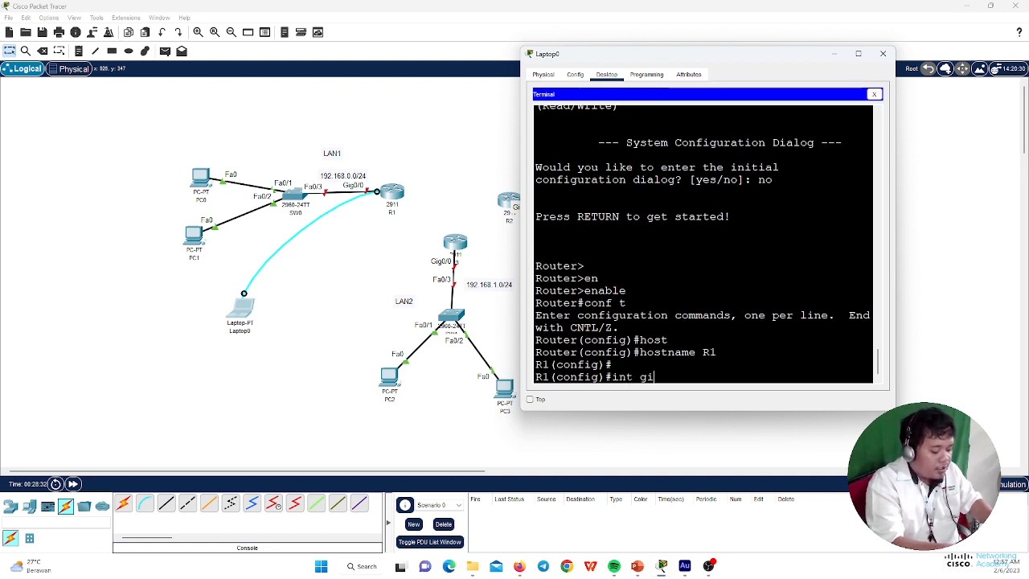
{"action": "type", "text": "0/"}
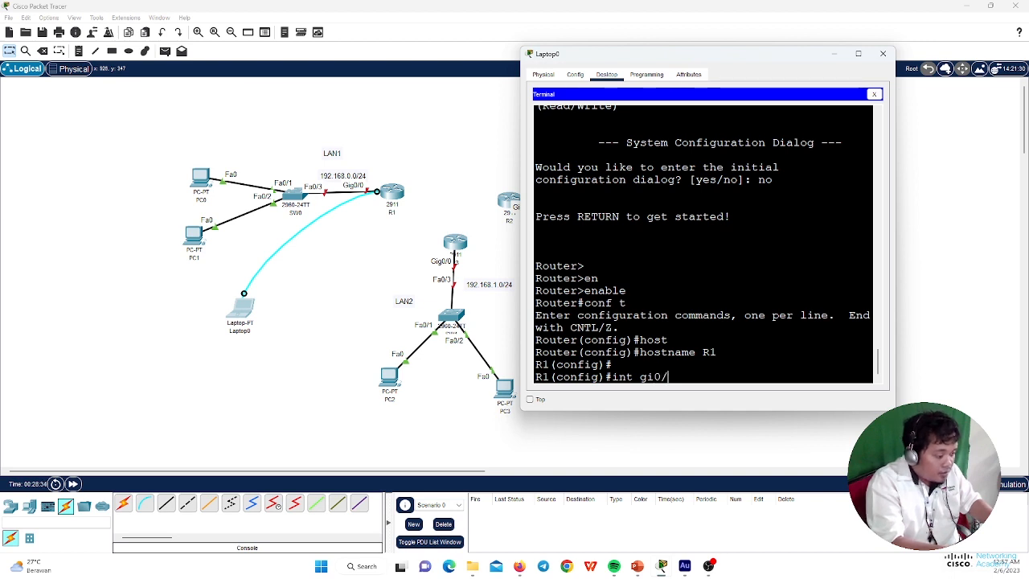
{"action": "type", "text": "0"}
{"action": "key", "text": "Return"}
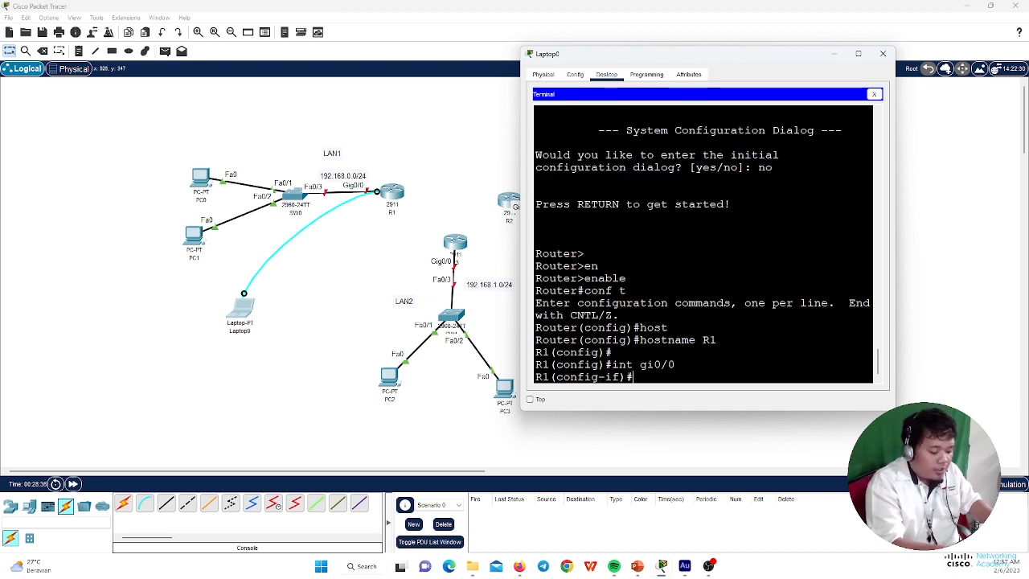
{"action": "type", "text": "ip ad"}
{"action": "key", "text": "Tab"}
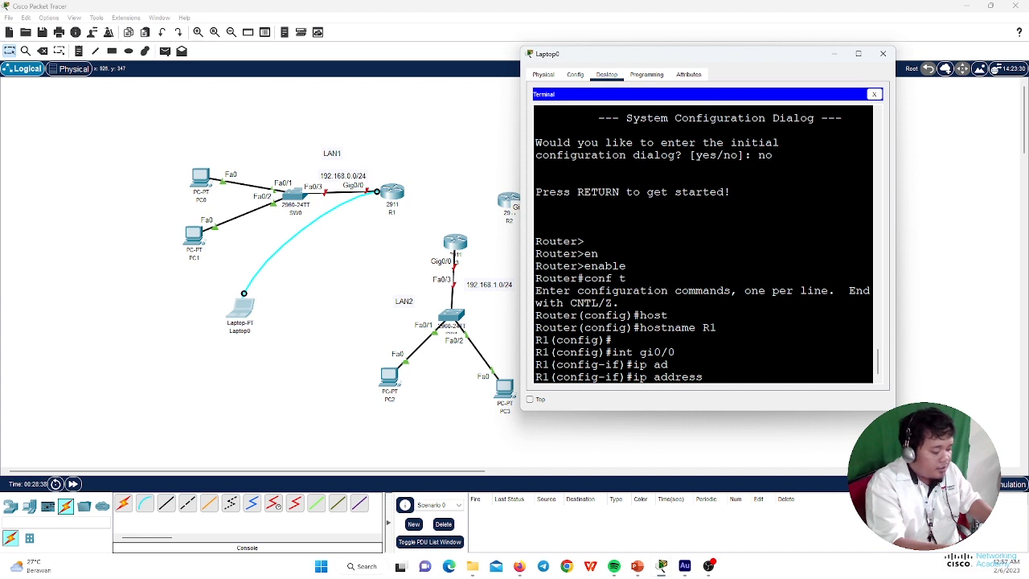
{"action": "type", "text": "192.168."}
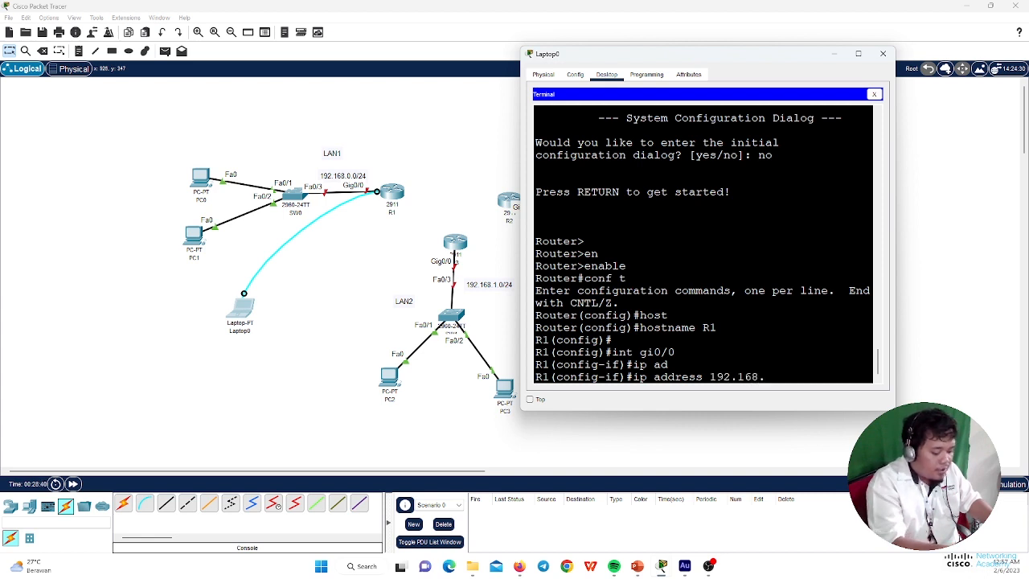
{"action": "type", "text": "0.1"}
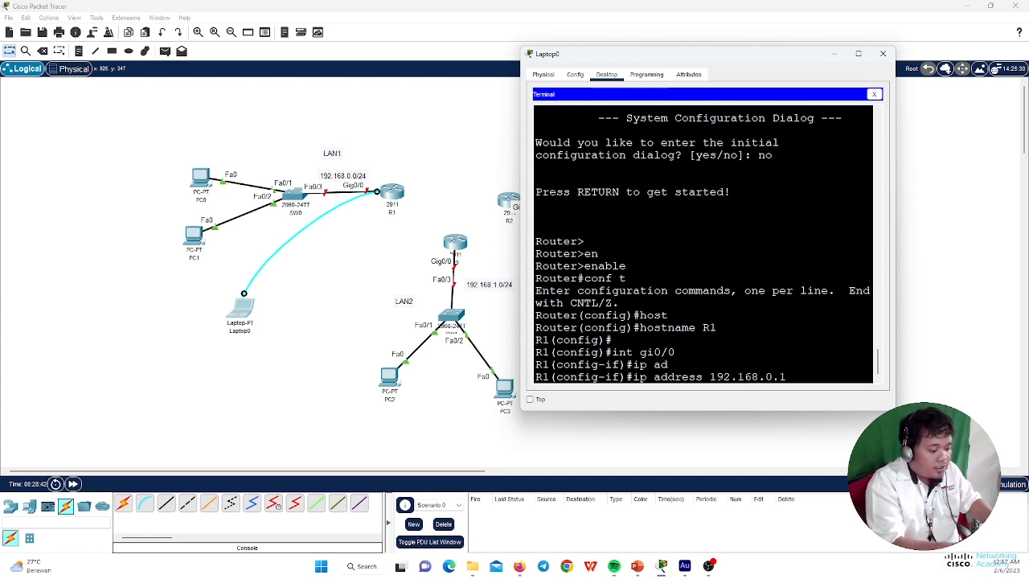
{"action": "type", "text": " 255."}
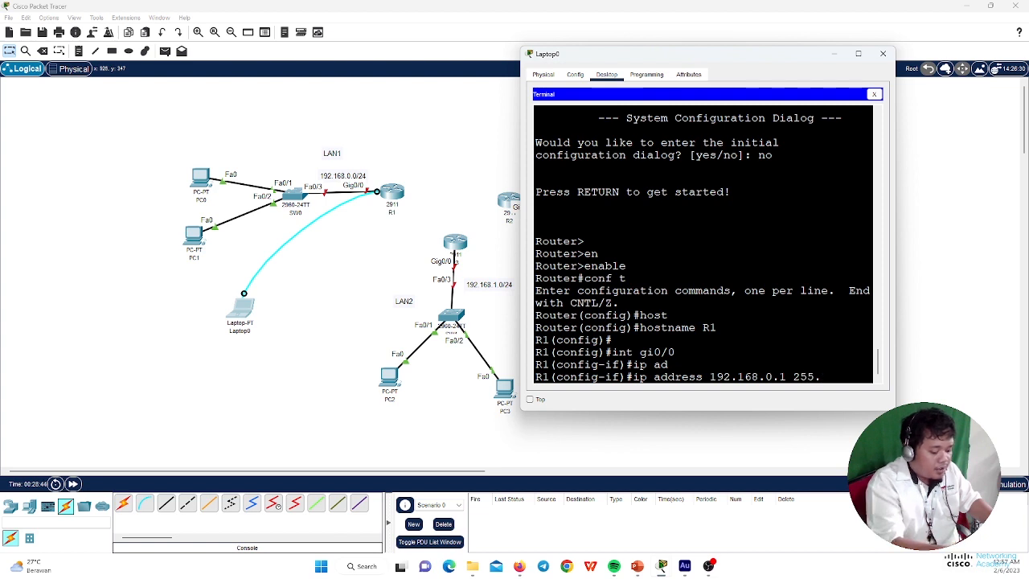
{"action": "type", "text": "255.255.0"}
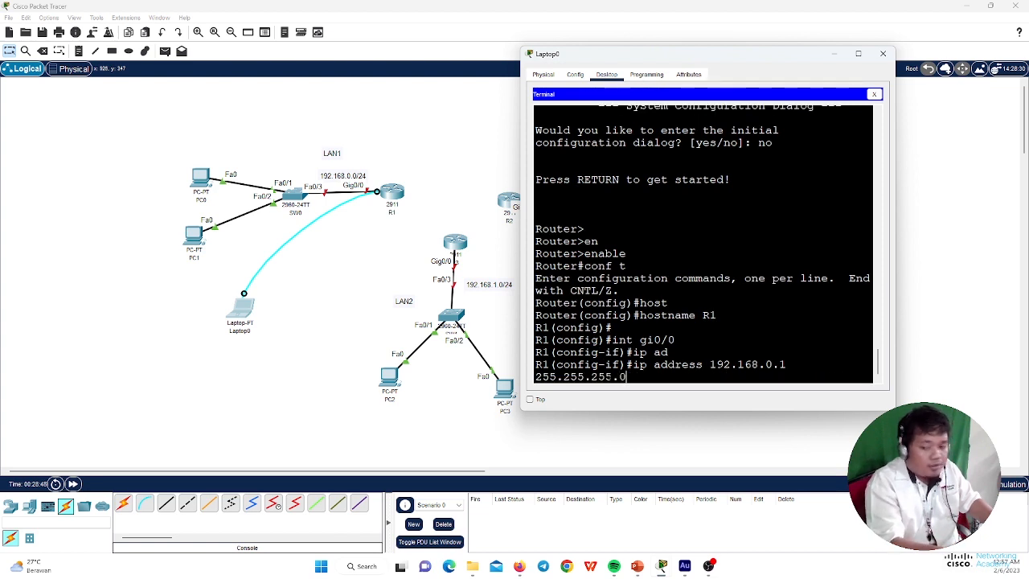
{"action": "key", "text": "Return"}
Enable R1's gi0/0 interface with no sh and return to global configuration mode.
{"action": "type", "text": "no sh"}
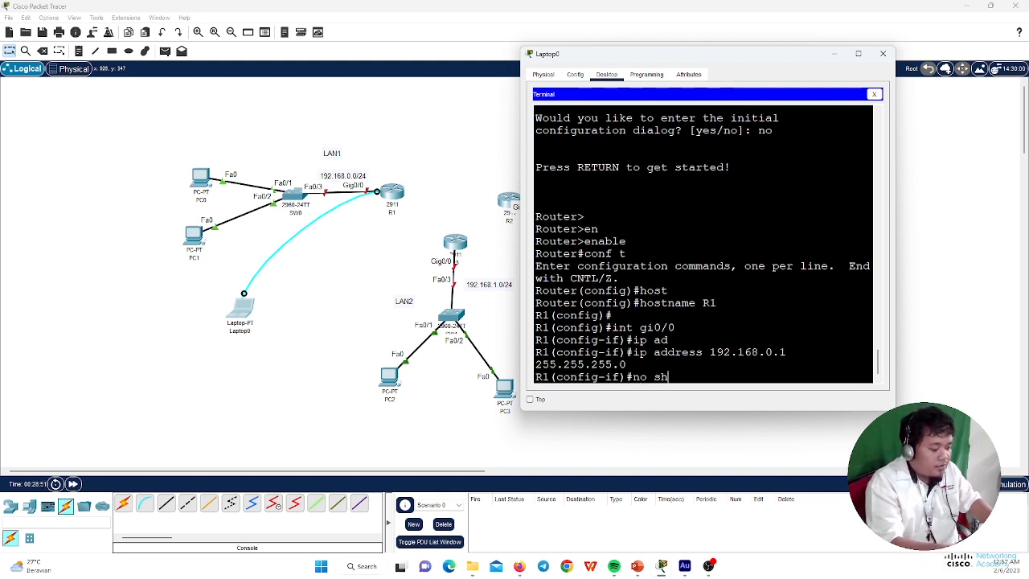
{"action": "key", "text": "Return"}
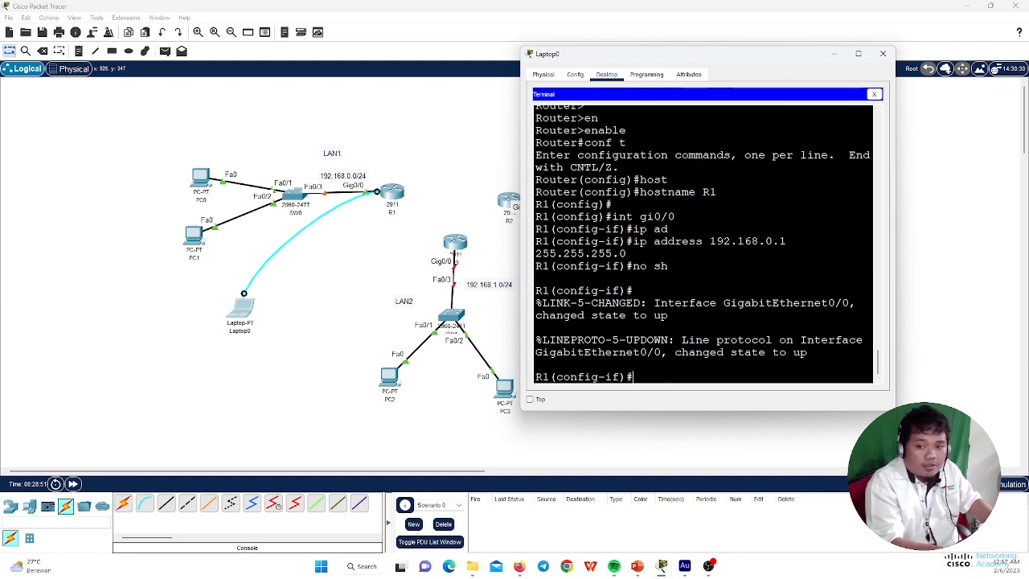
{"action": "type", "text": "exit"}
{"action": "key", "text": "Return"}
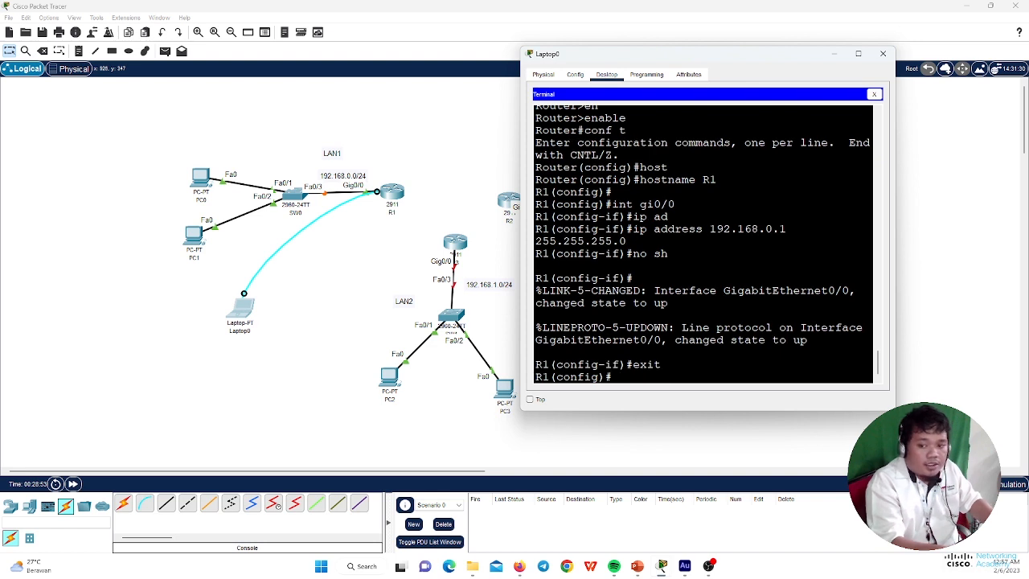
{"action": "key", "text": "Return"}
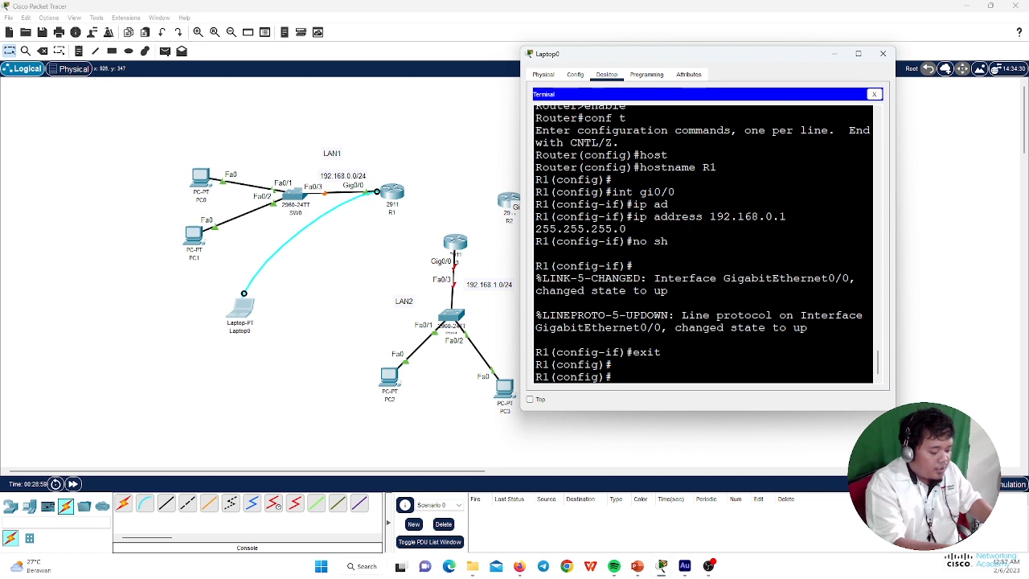
Create a DHCP pool named LAN1 on R1.
{"action": "type", "text": "ip dhc"}
{"action": "key", "text": "Tab"}
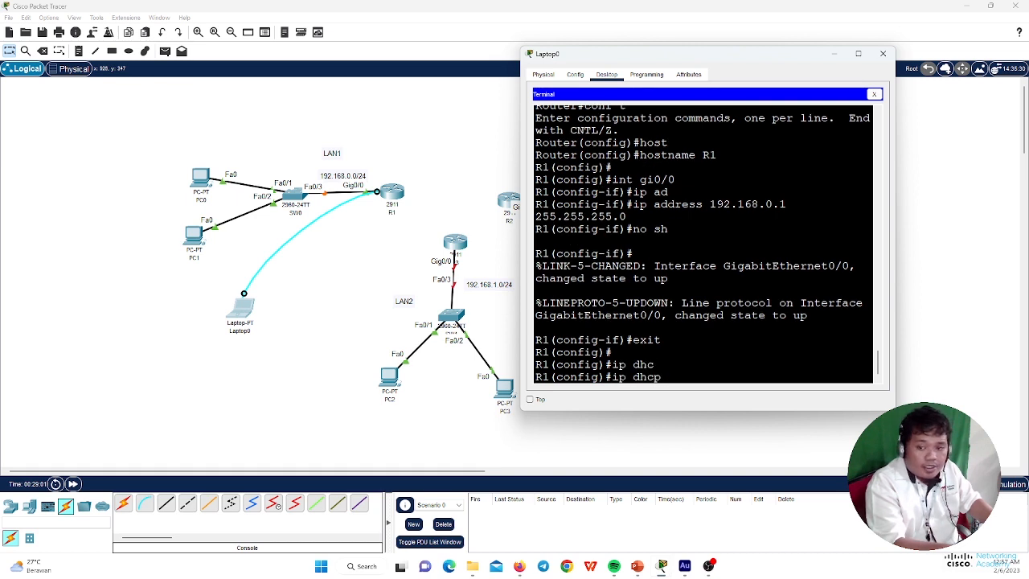
{"action": "type", "text": "po"}
{"action": "key", "text": "Tab"}
{"action": "type", "text": "L"}
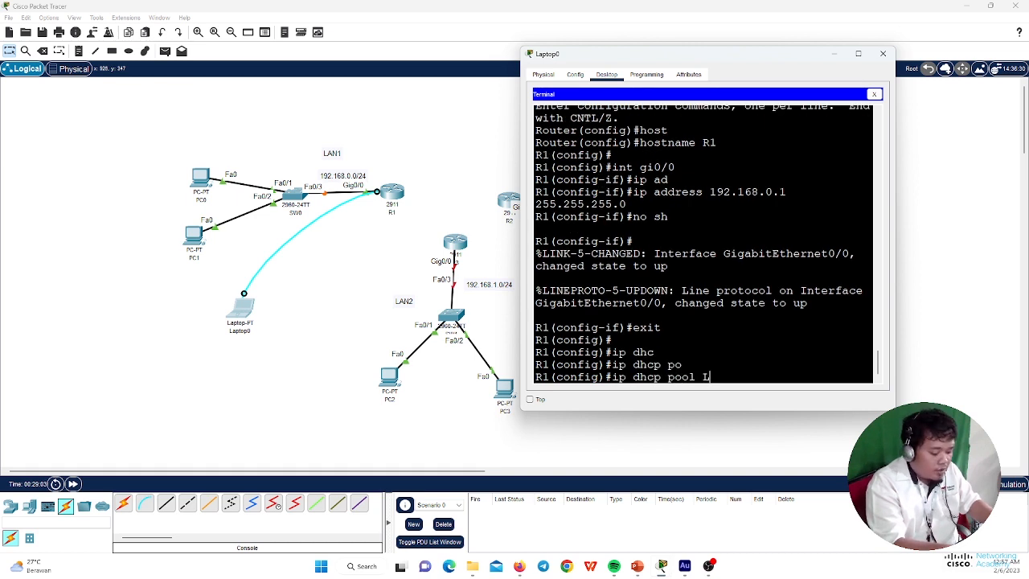
{"action": "type", "text": "AN1"}
{"action": "key", "text": "Return"}
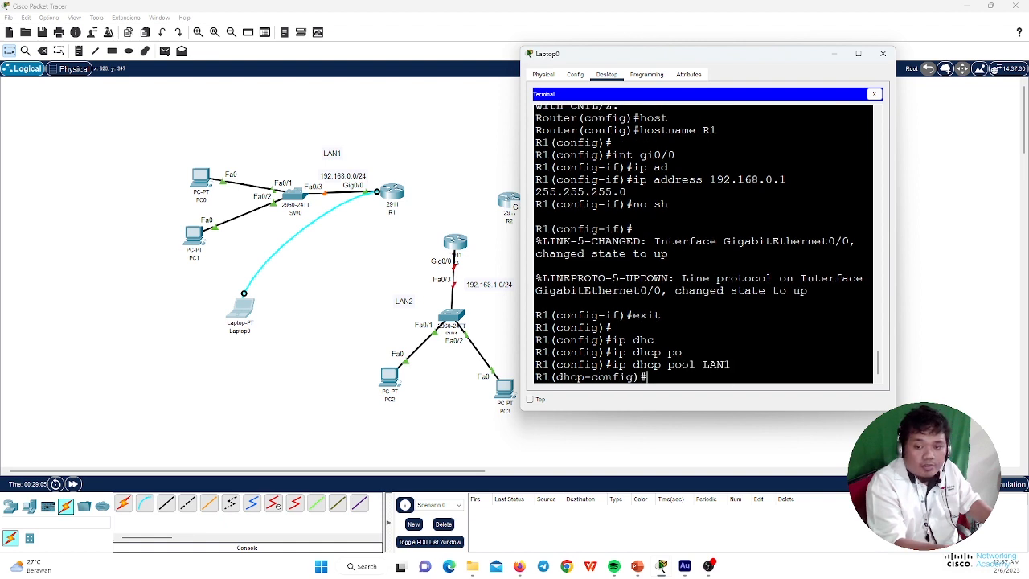
Assign network 192.168.0.0 with mask 255.255.255.0 to the LAN1 DHCP pool.
{"action": "type", "text": "netw"}
{"action": "key", "text": "Tab"}
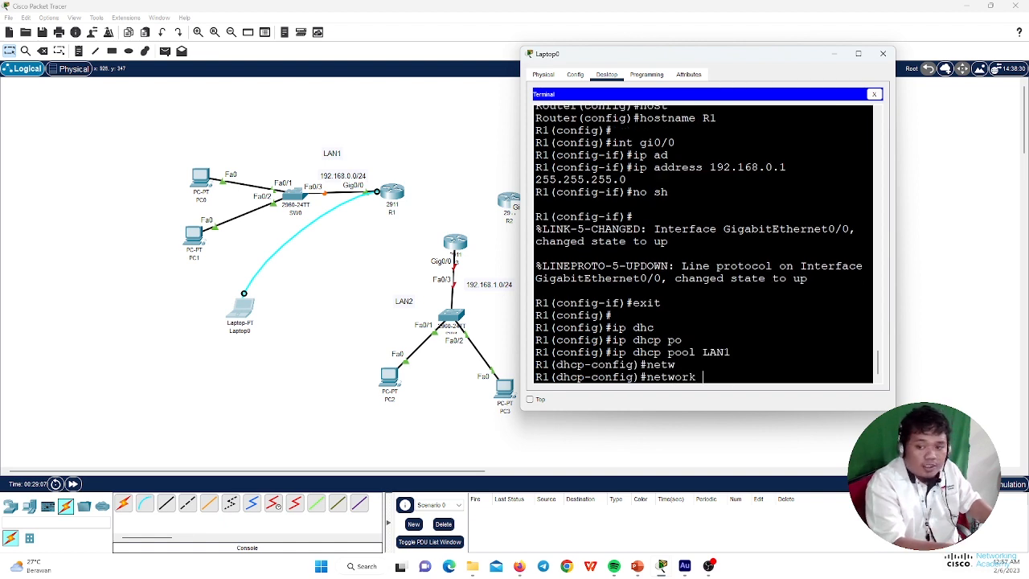
{"action": "type", "text": "19216"}
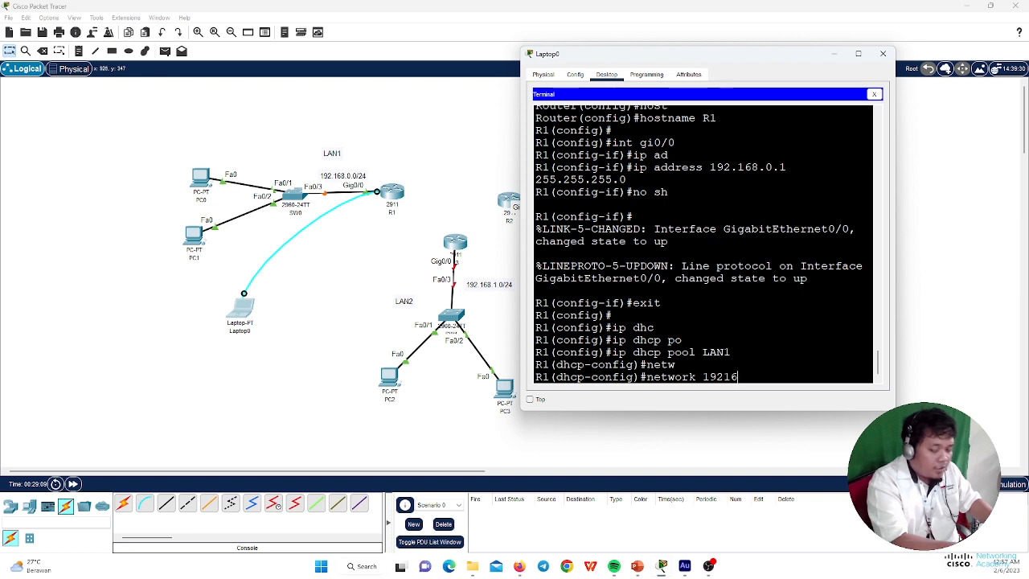
{"action": "key", "text": "BackSpace"}
{"action": "key", "text": "BackSpace"}
{"action": "type", "text": ".168.0."}
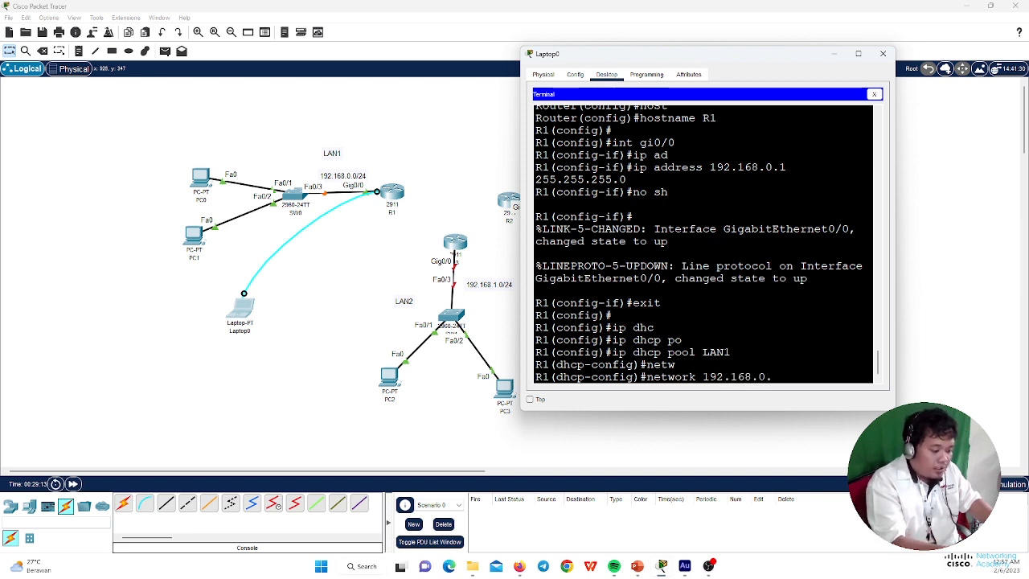
{"action": "type", "text": "0 255"}
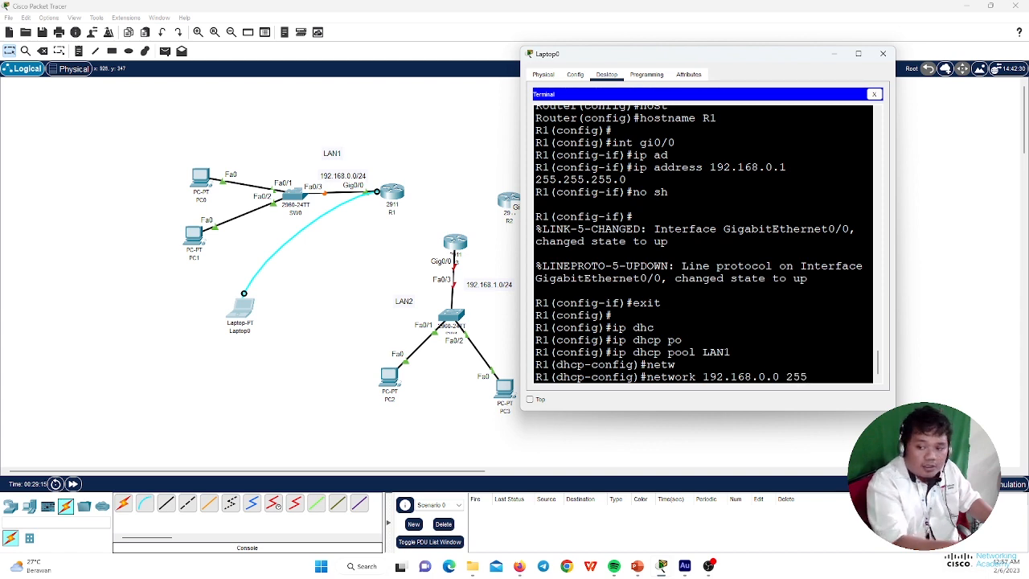
{"action": "type", "text": ".255.255."}
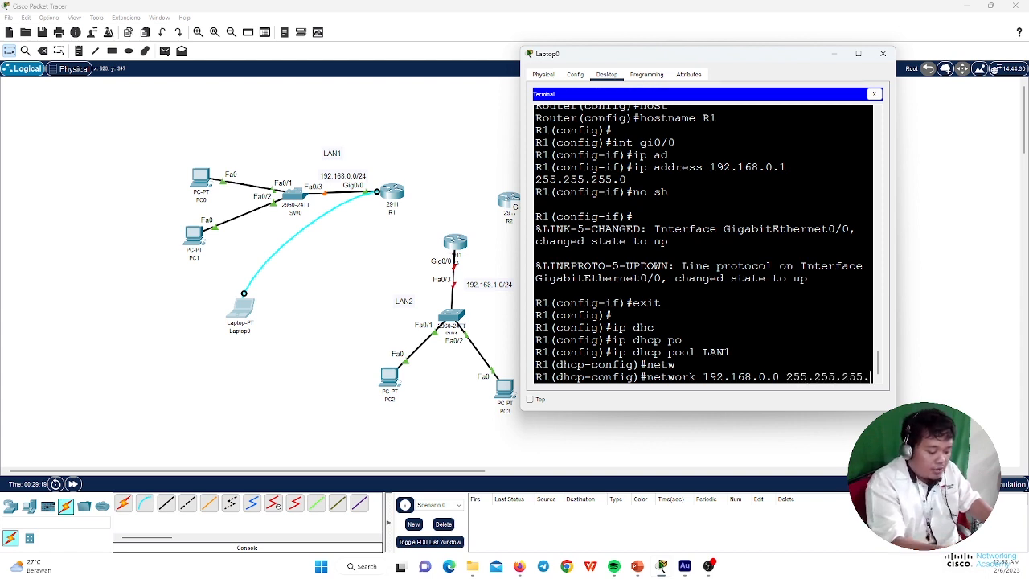
{"action": "type", "text": "0"}
{"action": "key", "text": "Return"}
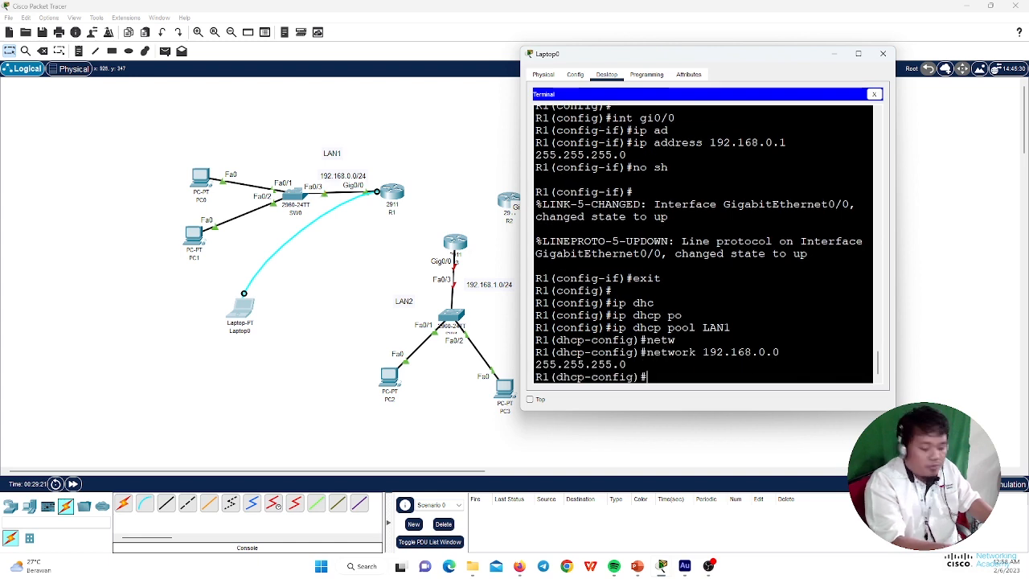
Set the LAN1 pool's default router to 192.168.0.1 and close the laptop's window.
{"action": "type", "text": "defa"}
{"action": "key", "text": "Tab"}
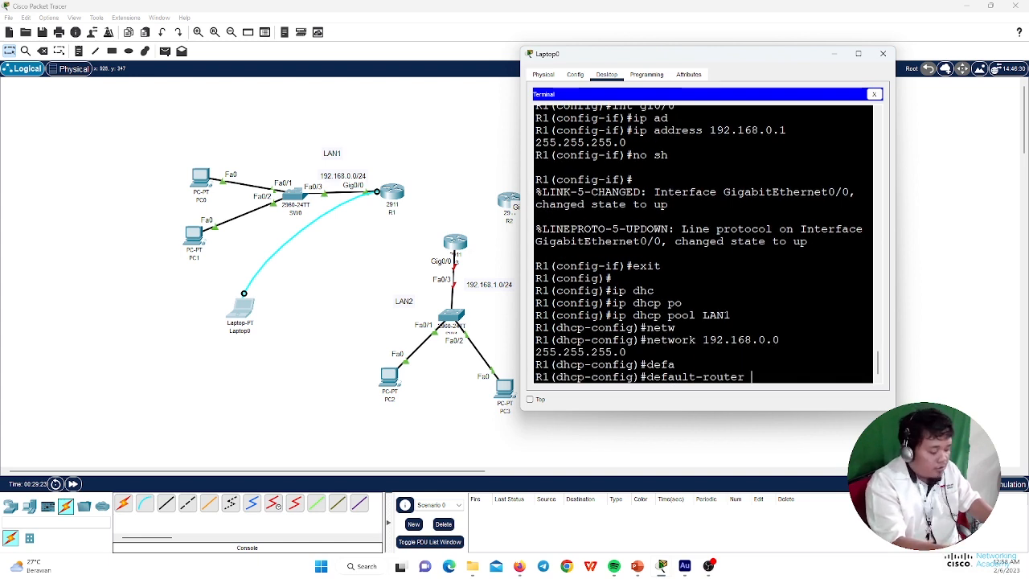
{"action": "type", "text": "192.168."}
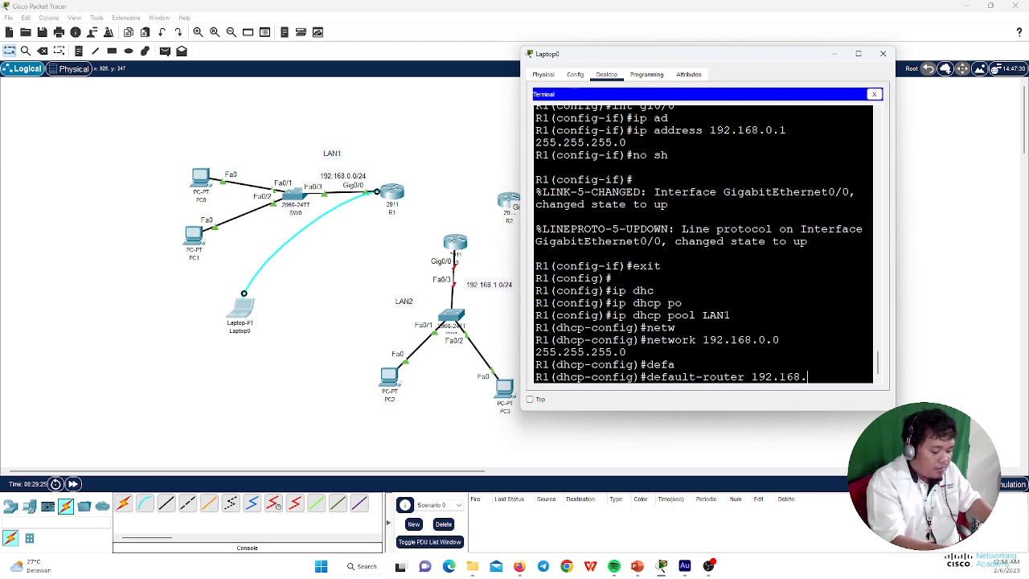
{"action": "type", "text": "0.1"}
{"action": "key", "text": "Return"}
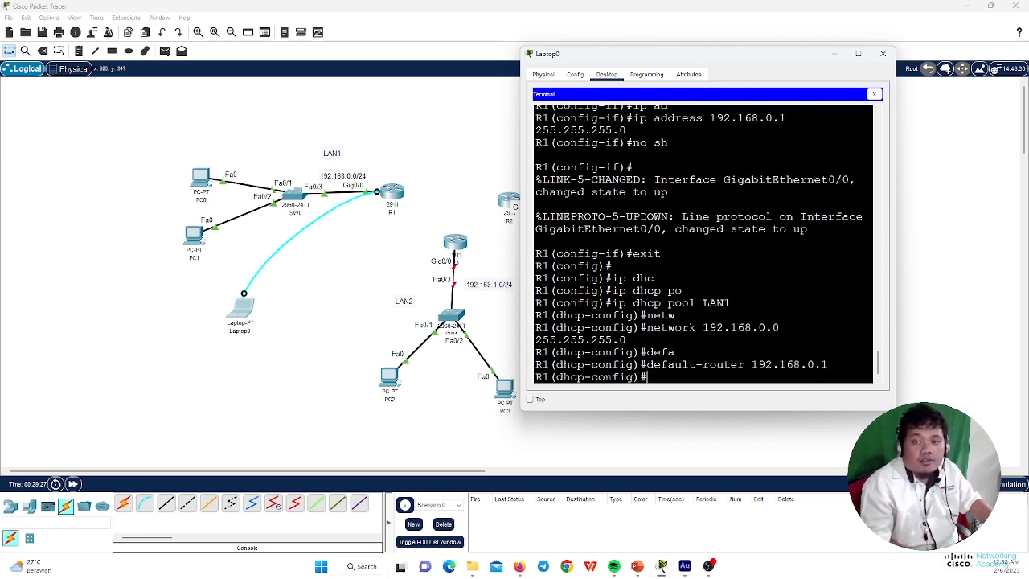
{"action": "left_click", "coordinate": [883, 53]}
Switch PC0's IPv4 configuration to DHCP and close its window.
{"action": "left_click", "coordinate": [201, 178]}
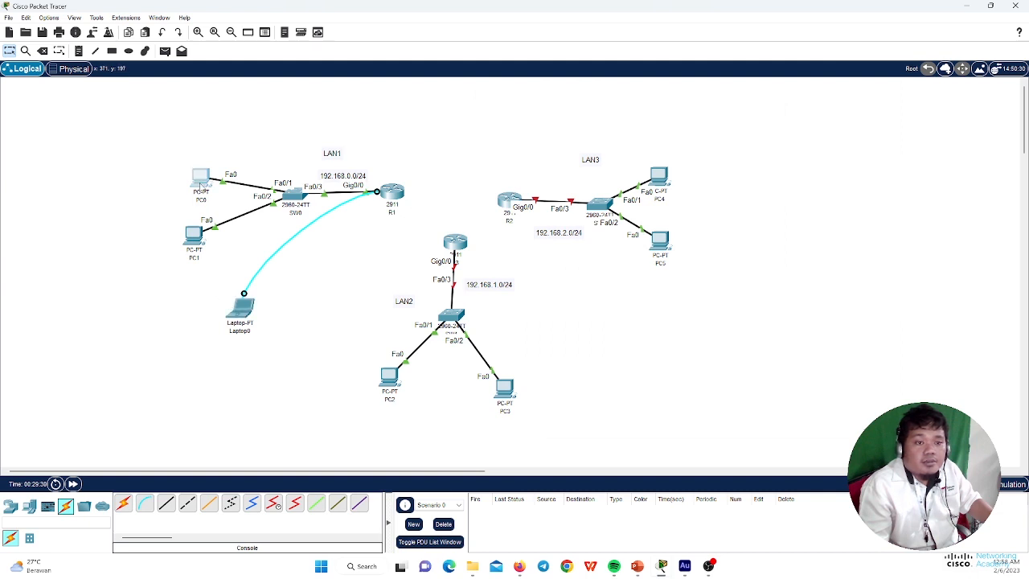
{"action": "left_click", "coordinate": [413, 115]}
{"action": "left_click", "coordinate": [380, 169]}
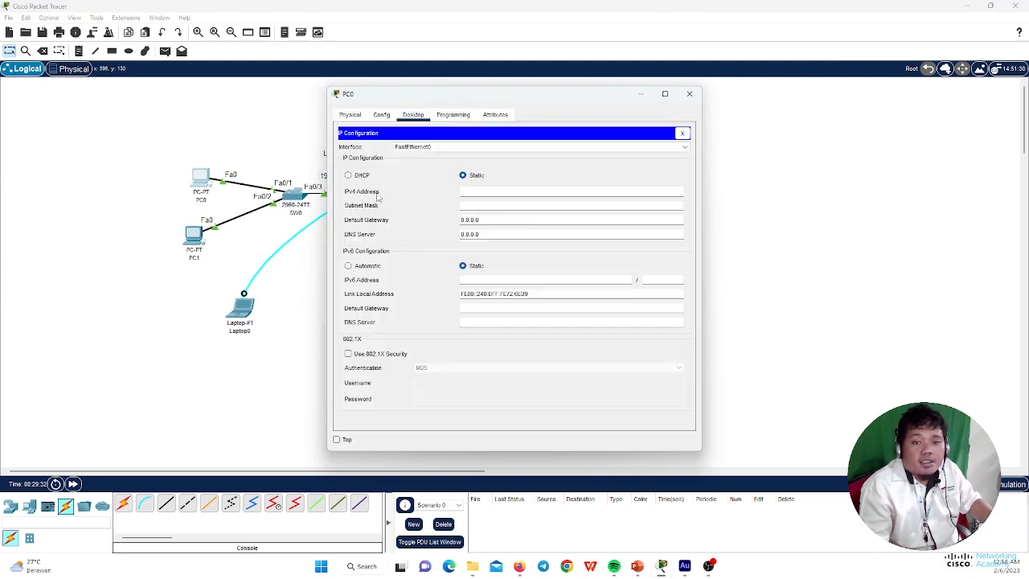
{"action": "left_click", "coordinate": [362, 177]}
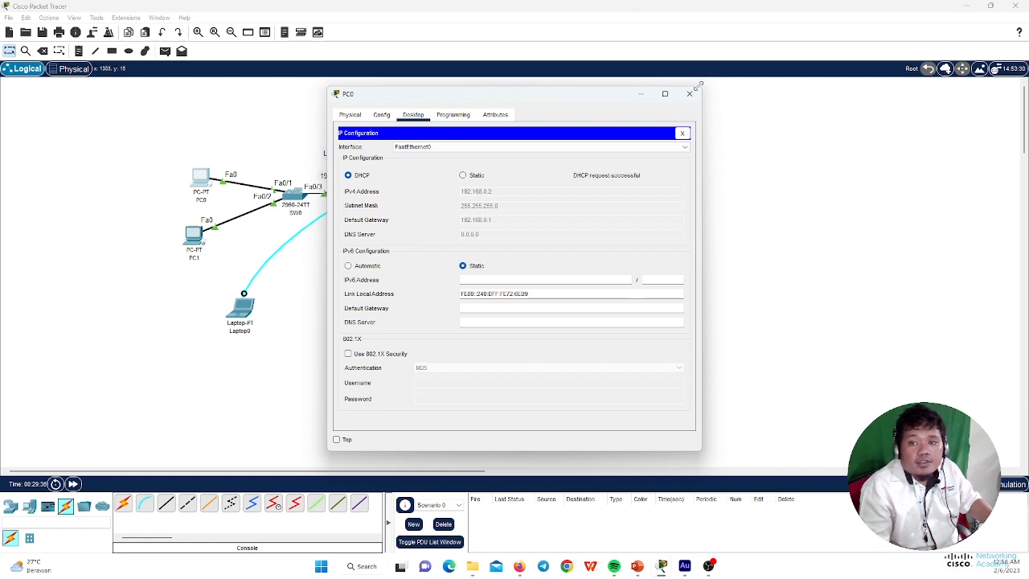
{"action": "left_click", "coordinate": [689, 93]}
Switch PC1's IPv4 configuration to DHCP and close its window.
{"action": "left_click", "coordinate": [197, 237]}
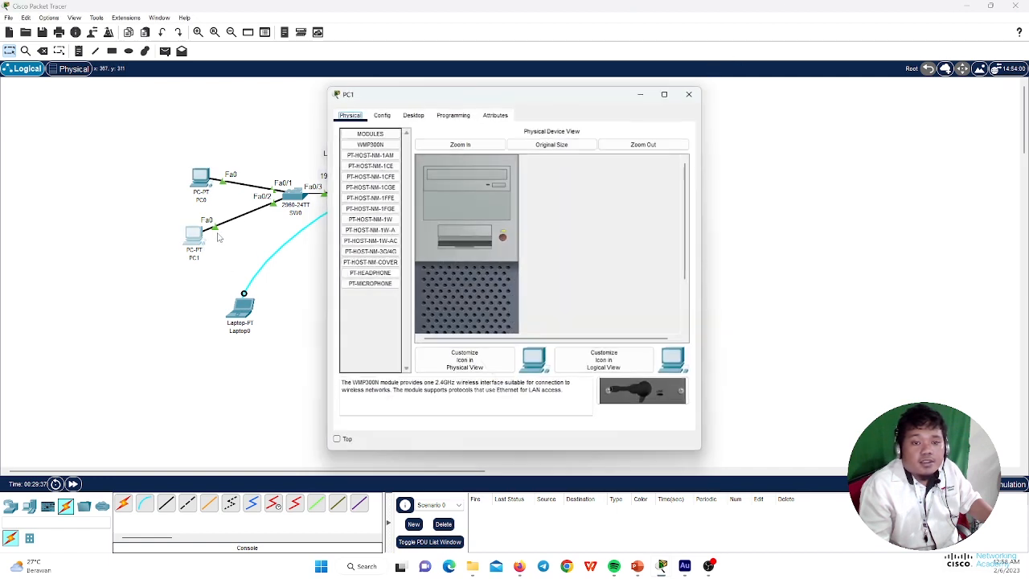
{"action": "left_click", "coordinate": [413, 115]}
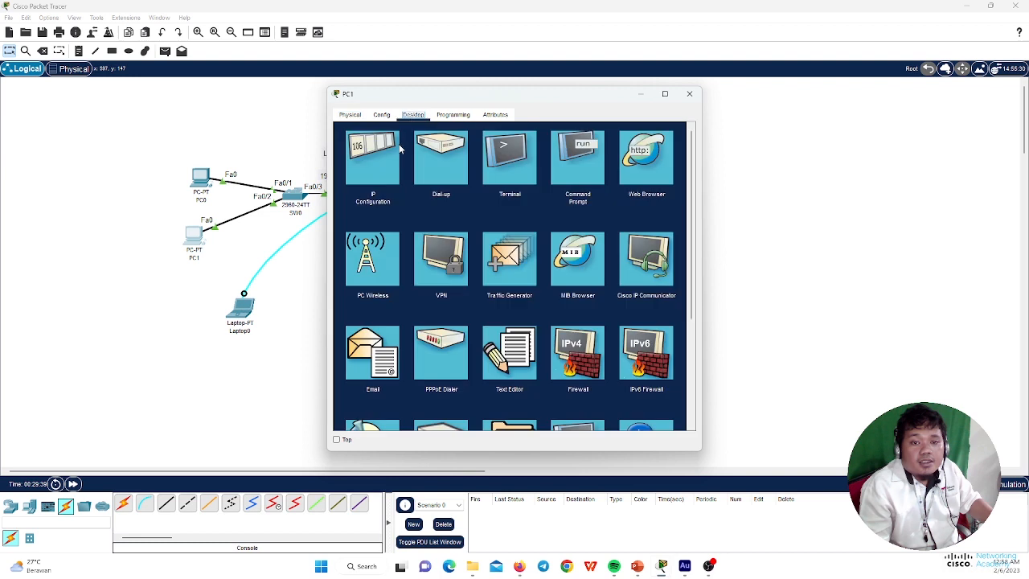
{"action": "left_click", "coordinate": [366, 166]}
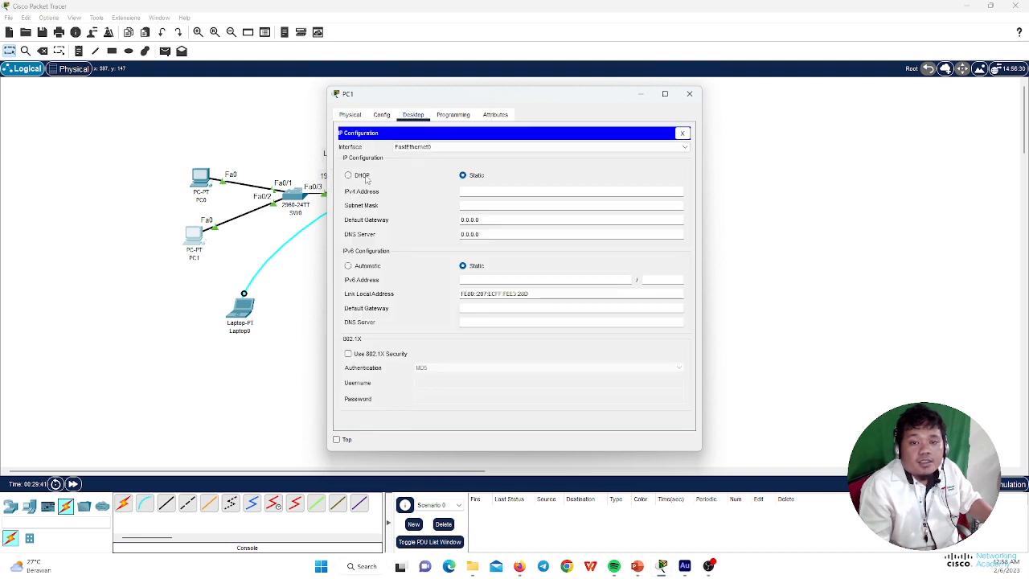
{"action": "left_click", "coordinate": [365, 175]}
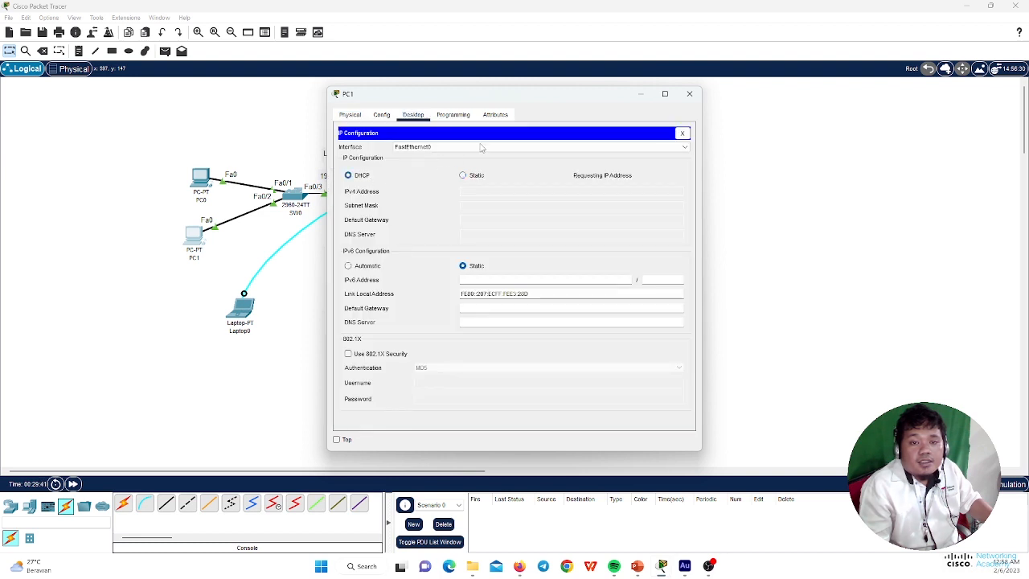
{"action": "left_click", "coordinate": [687, 94]}
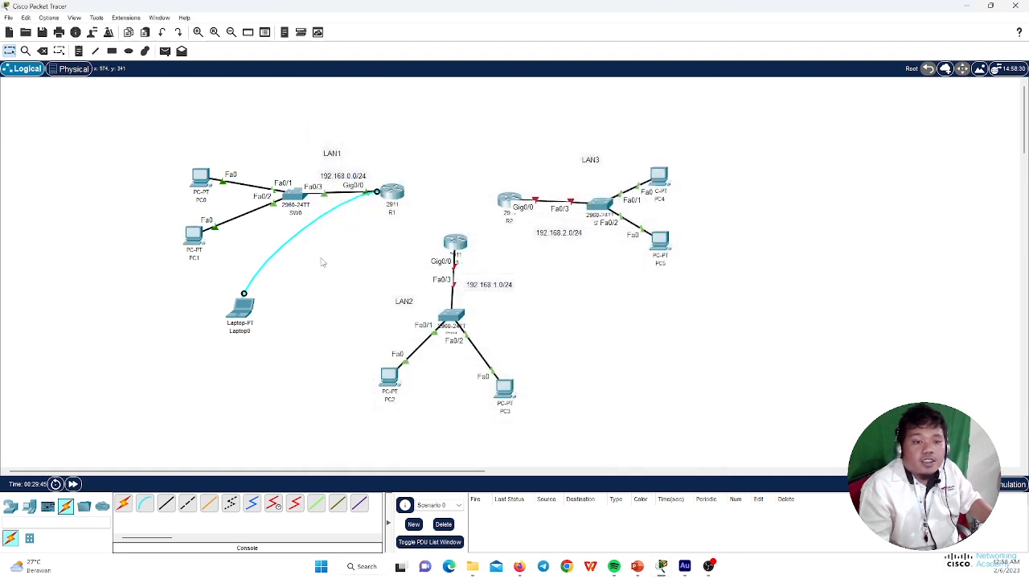
Delete the console cable between the laptop and router R1.
{"action": "left_click_drag", "start_coordinate": [278, 231], "coordinate": [313, 262]}
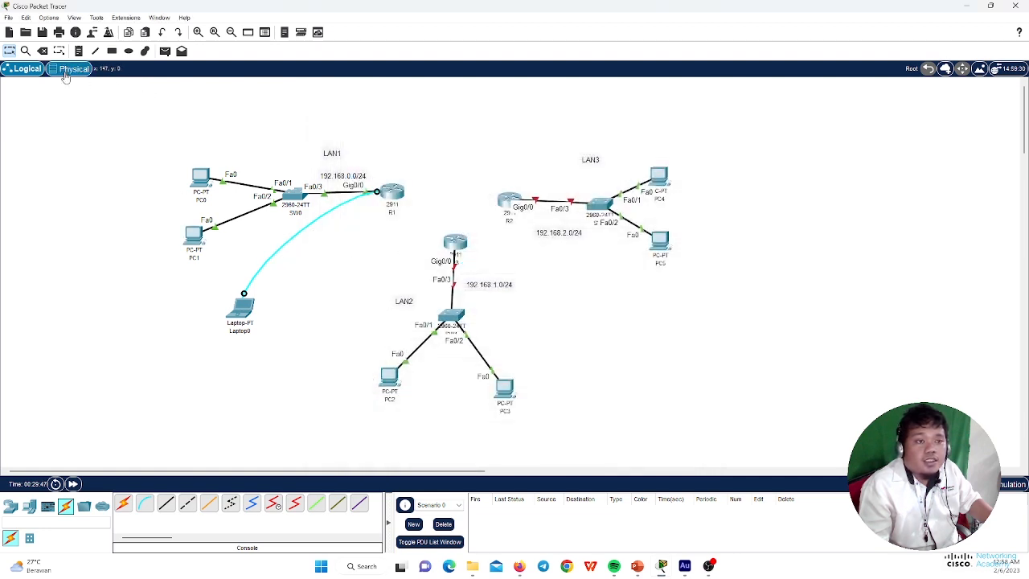
{"action": "left_click", "coordinate": [43, 51]}
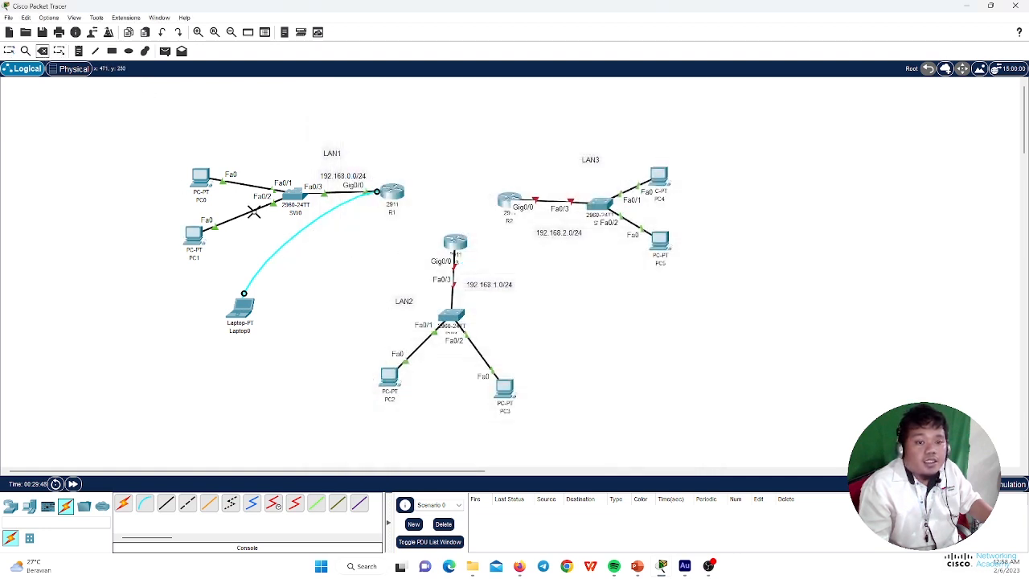
{"action": "left_click", "coordinate": [286, 242]}
Connect a console cable from the laptop to the Console port of LAN2's router.
{"action": "left_click", "coordinate": [144, 502]}
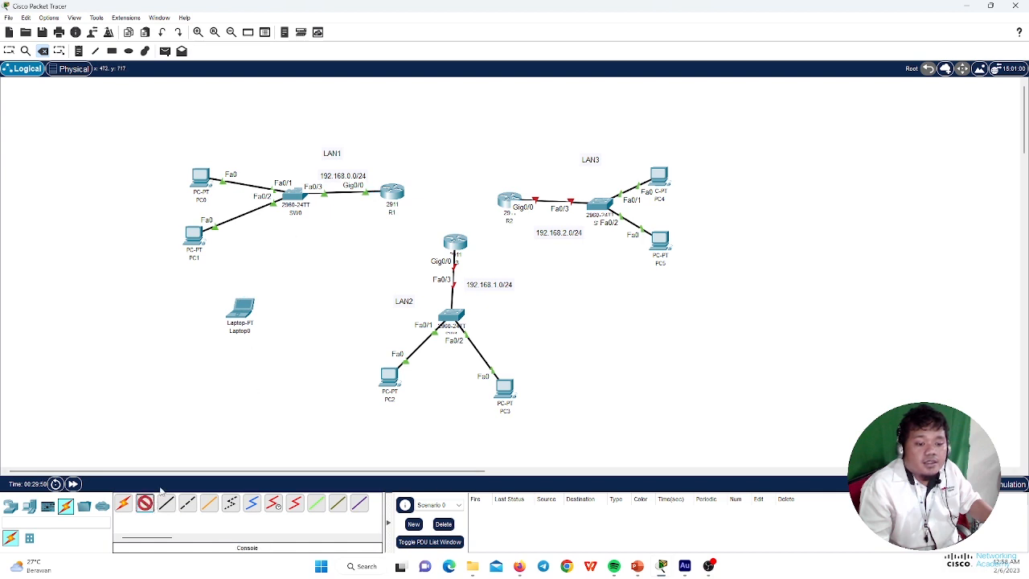
{"action": "left_click", "coordinate": [246, 317]}
{"action": "left_click", "coordinate": [274, 332]}
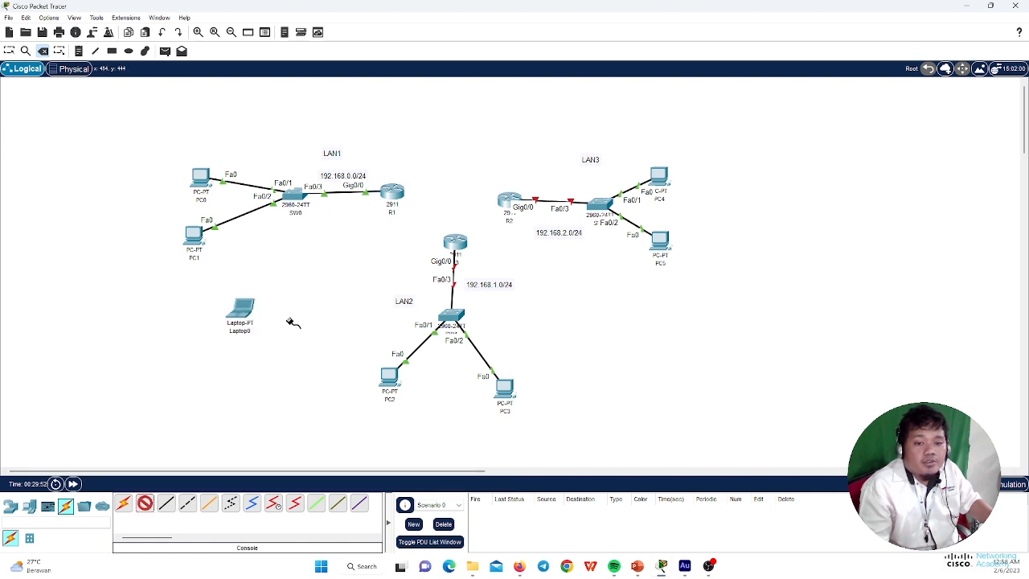
{"action": "left_click", "coordinate": [453, 239]}
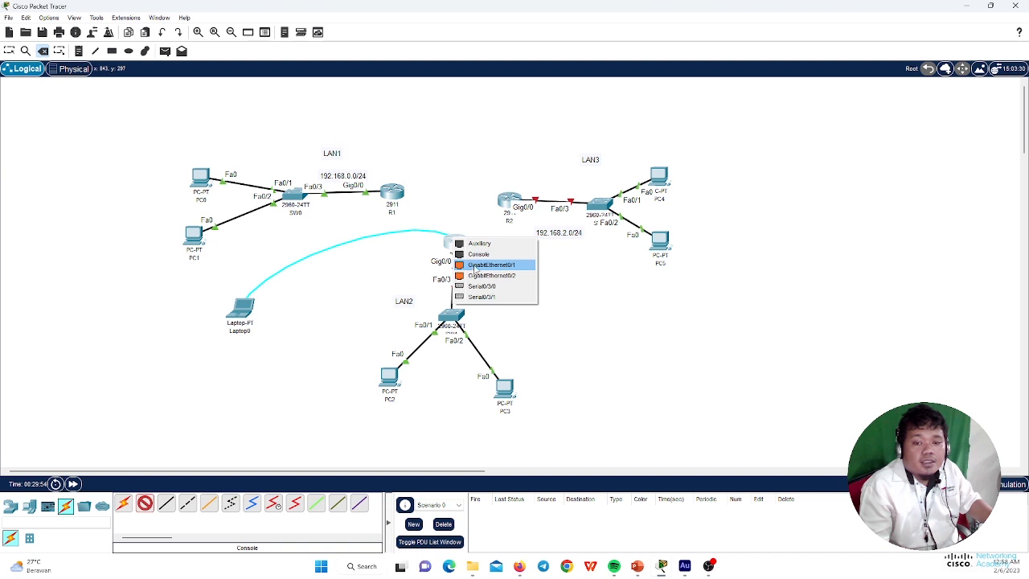
{"action": "left_click", "coordinate": [479, 254]}
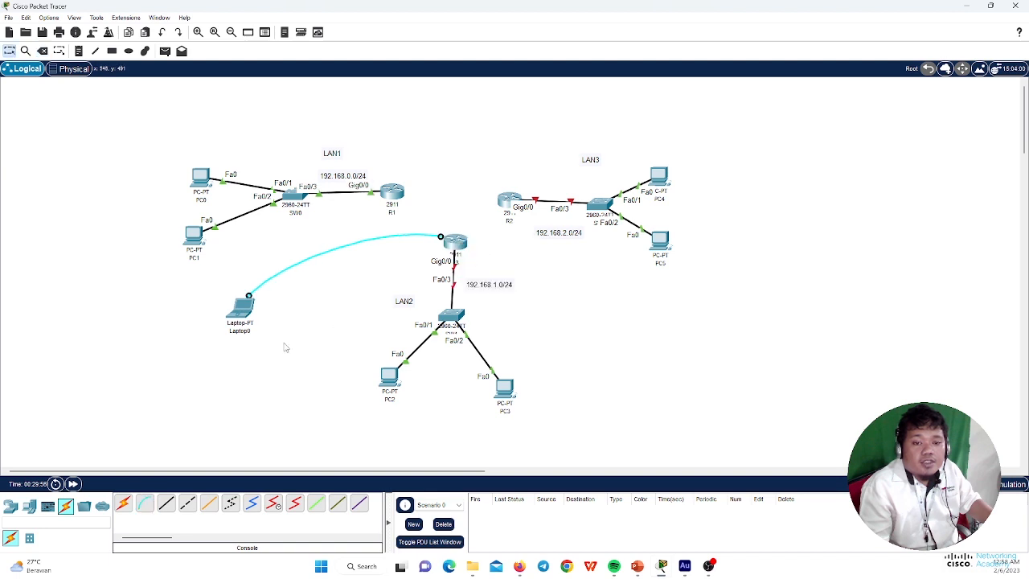
Start a terminal session on the laptop with default settings and answer no to the initial configuration dialog.
{"action": "left_click", "coordinate": [240, 309]}
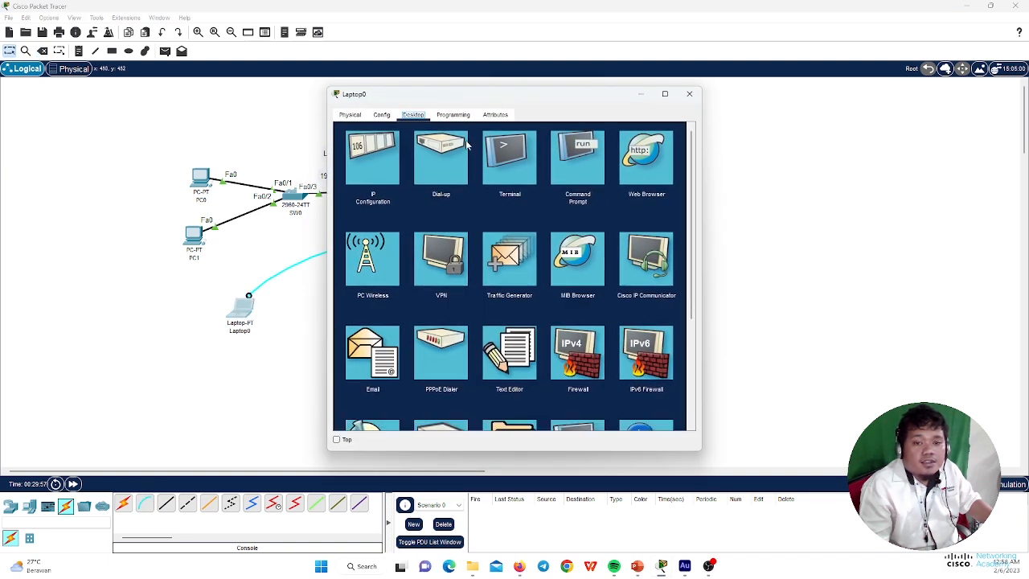
{"action": "left_click", "coordinate": [512, 158]}
{"action": "left_click", "coordinate": [660, 229]}
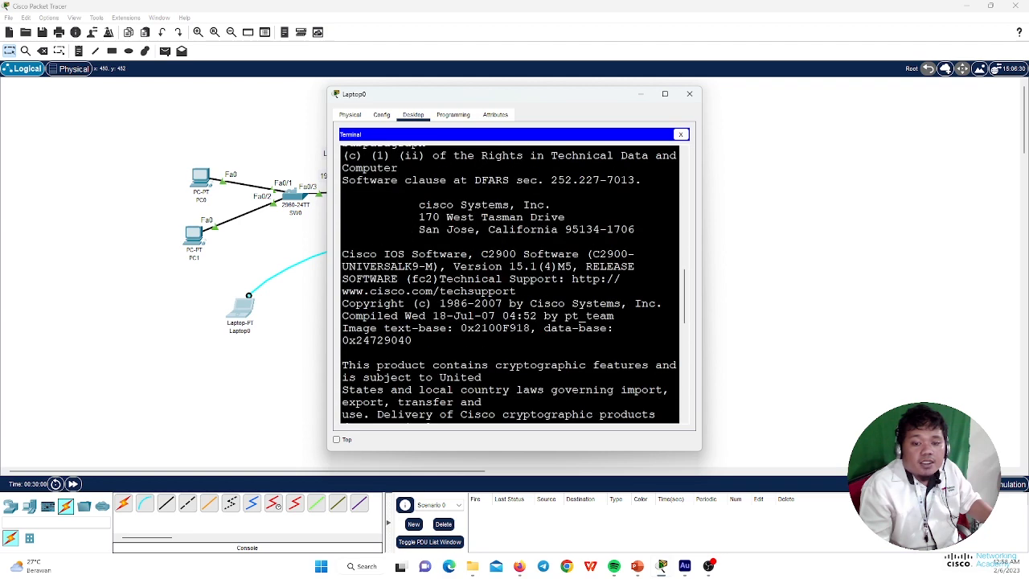
{"action": "type", "text": "no"}
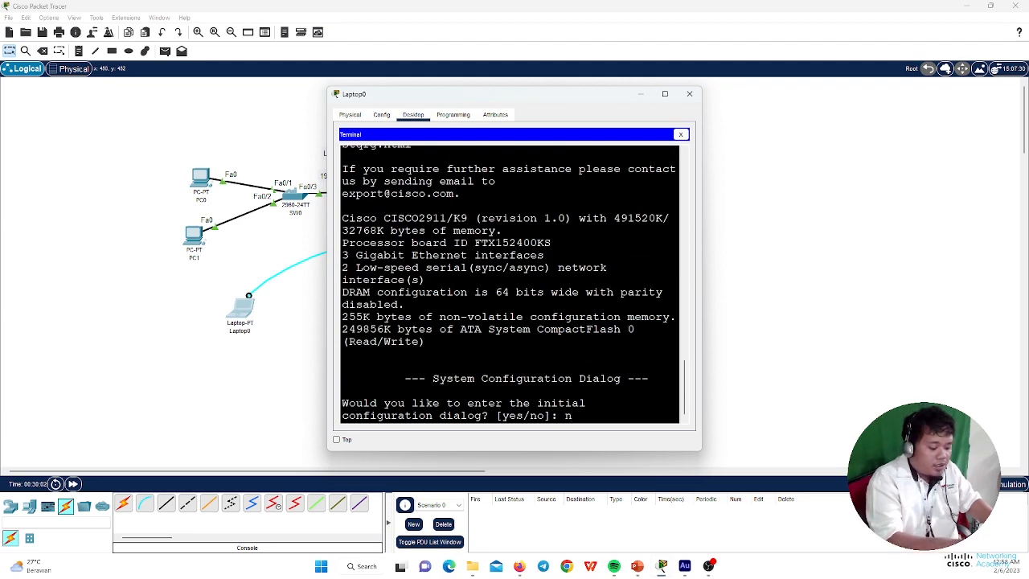
{"action": "key", "text": "Return"}
Try to enter global configuration mode directly from the router's user mode.
{"action": "type", "text": "c"}
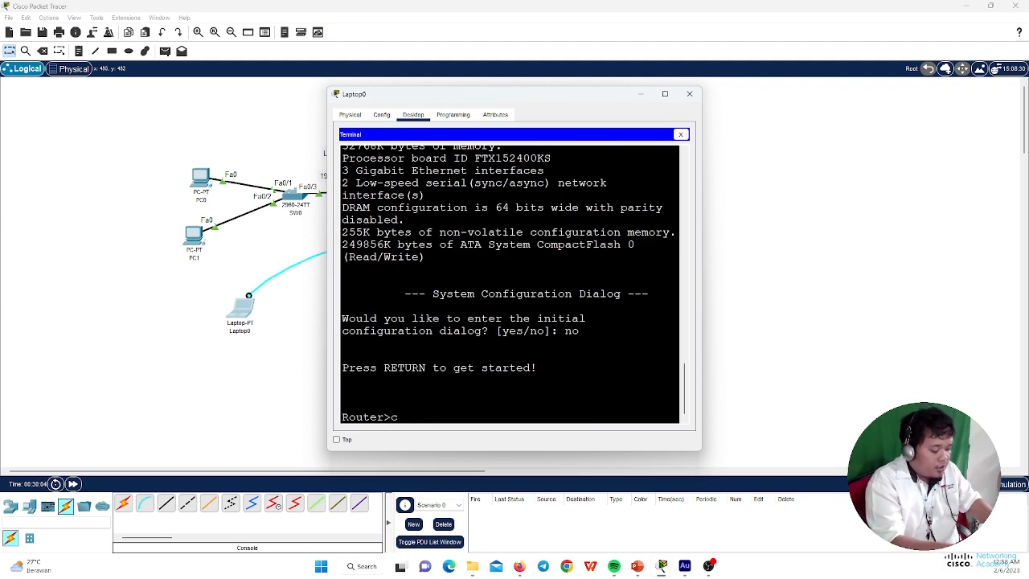
{"action": "type", "text": "ond t"}
{"action": "key", "text": "Return"}
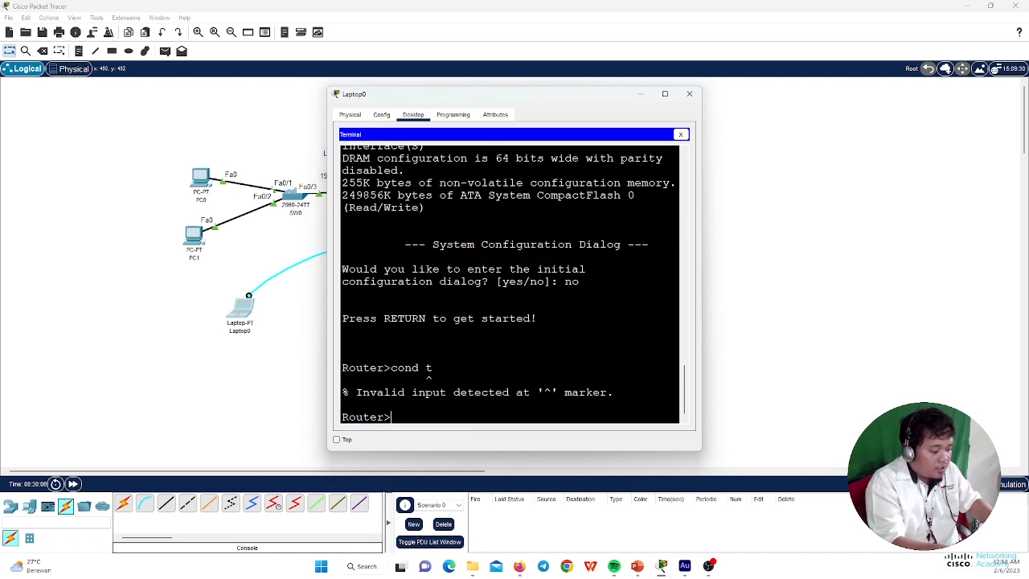
{"action": "type", "text": "conf "}
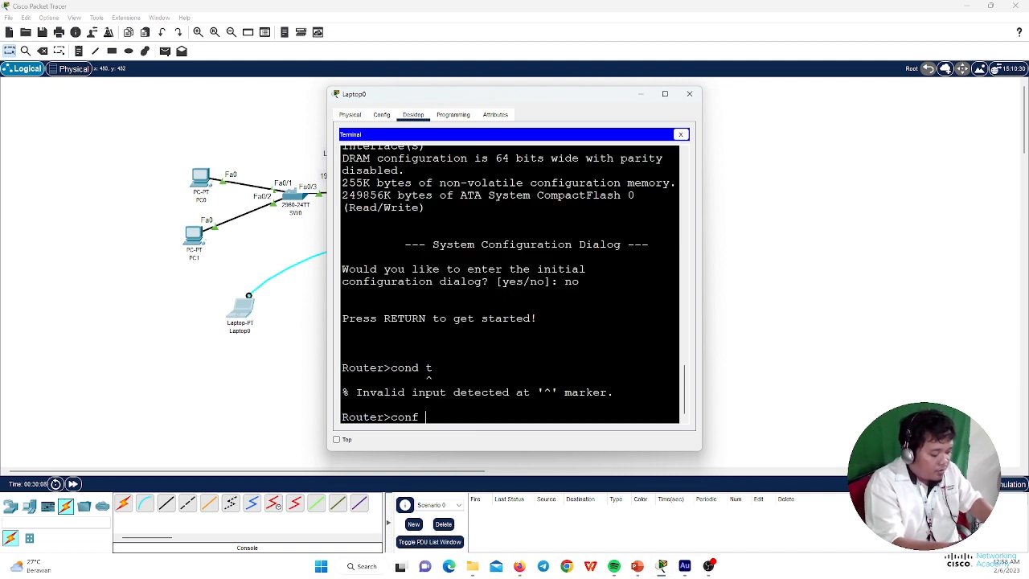
{"action": "type", "text": "t"}
{"action": "key", "text": "Return"}
{"action": "key", "text": "Return"}
{"action": "type", "text": "hos"}
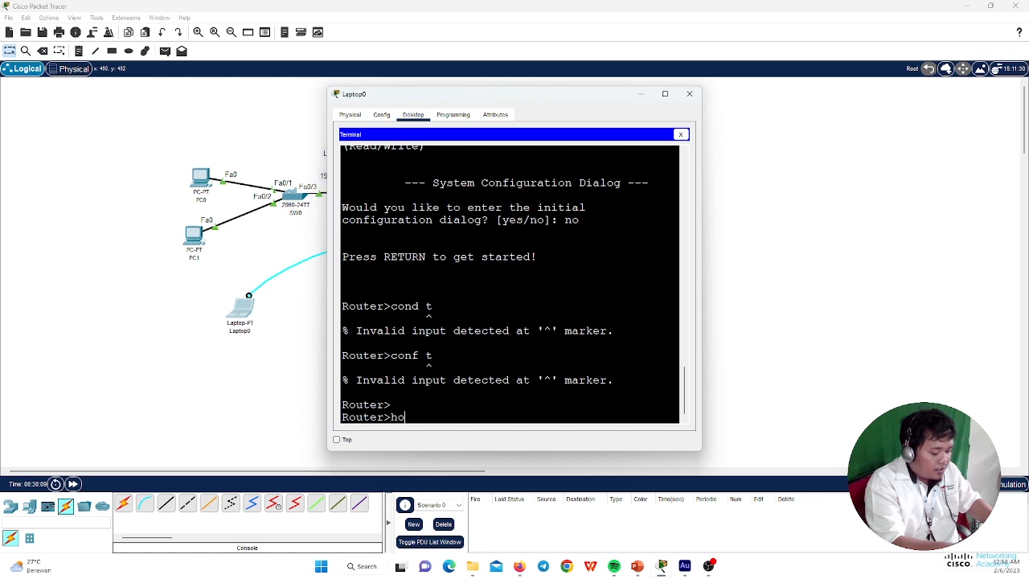
{"action": "key", "text": "Tab"}
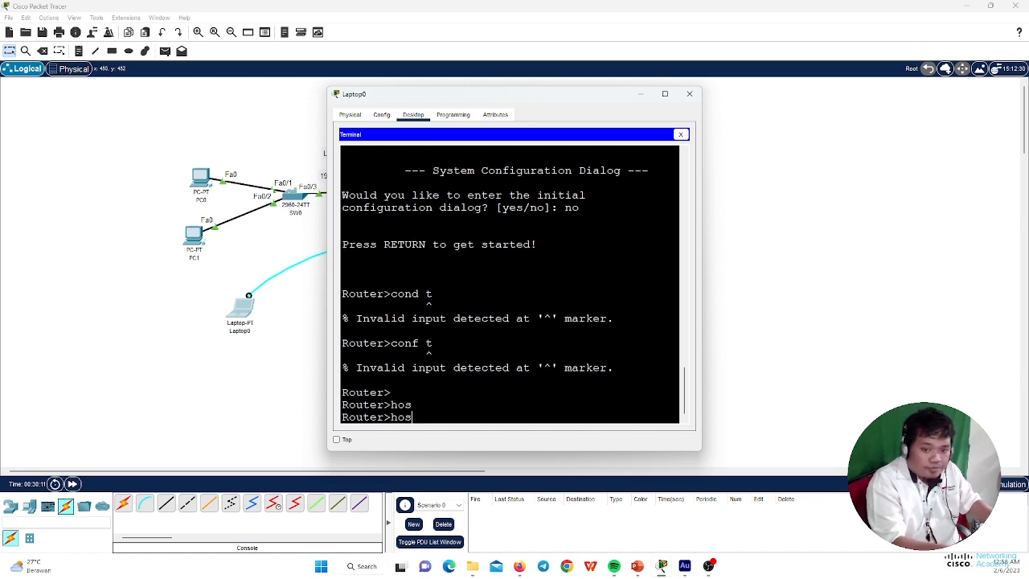
{"action": "key", "text": "BackSpace"}
{"action": "key", "text": "BackSpace"}
{"action": "key", "text": "BackSpace"}
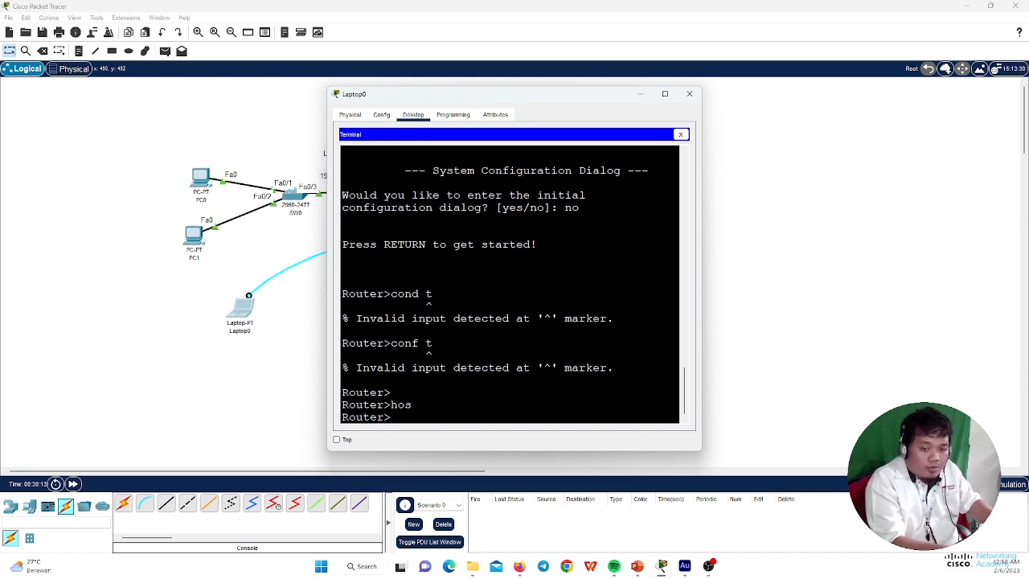
{"action": "type", "text": "conf t"}
{"action": "key", "text": "Return"}
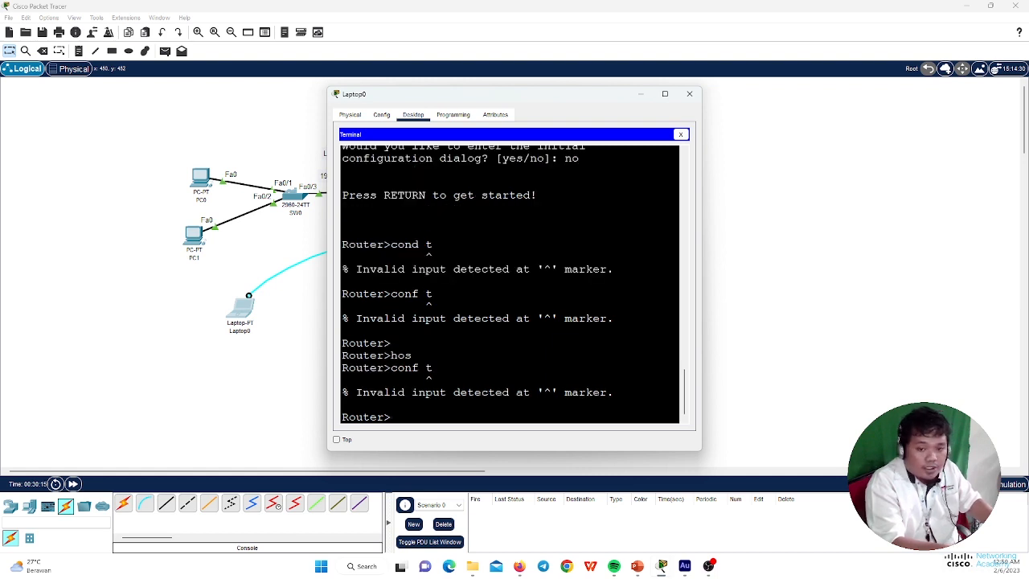
Enable privileged mode on LAN2's router and enter global configuration mode with conf t.
{"action": "type", "text": "e"}
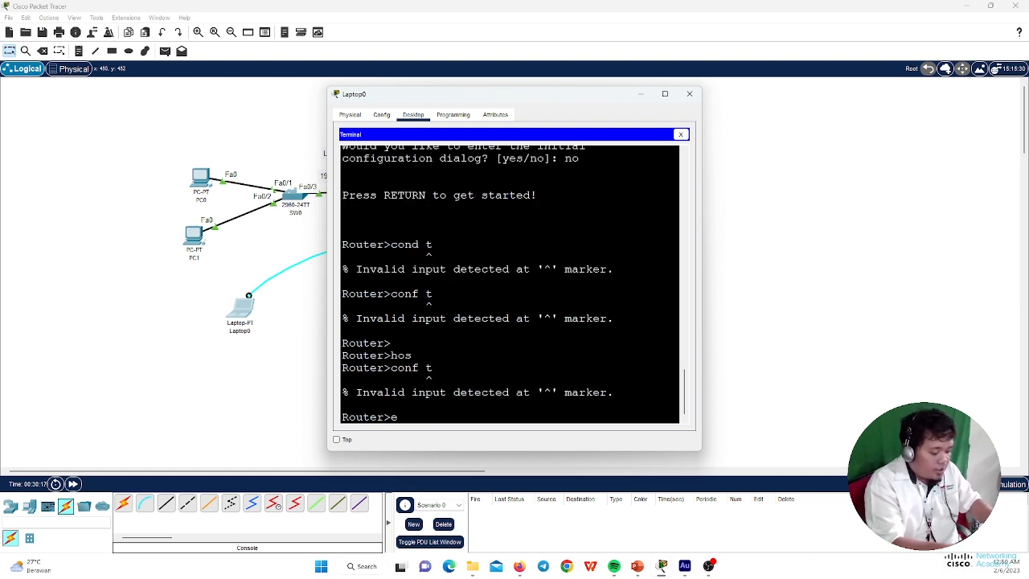
{"action": "type", "text": "n"}
{"action": "key", "text": "Tab"}
{"action": "key", "text": "Return"}
{"action": "type", "text": "con"}
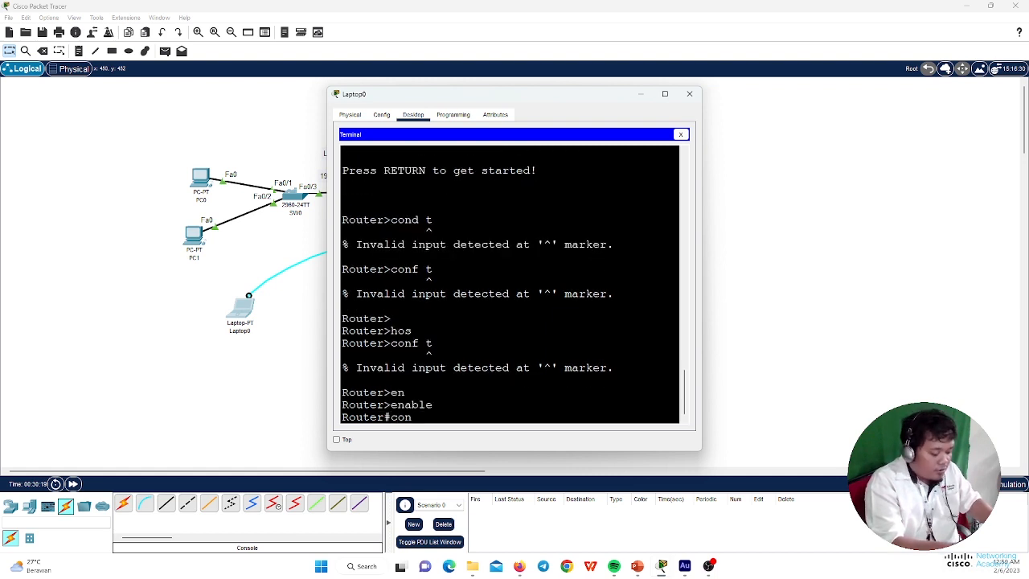
{"action": "type", "text": "f t"}
{"action": "key", "text": "Return"}
Set the router's hostname to R2.
{"action": "type", "text": "h"}
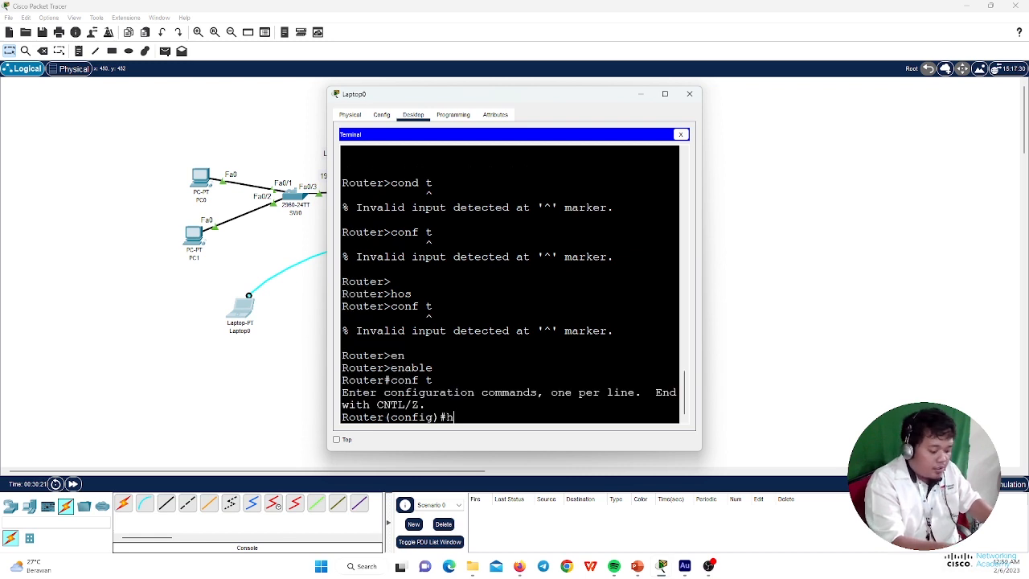
{"action": "type", "text": "os"}
{"action": "key", "text": "Tab"}
{"action": "type", "text": "R"}
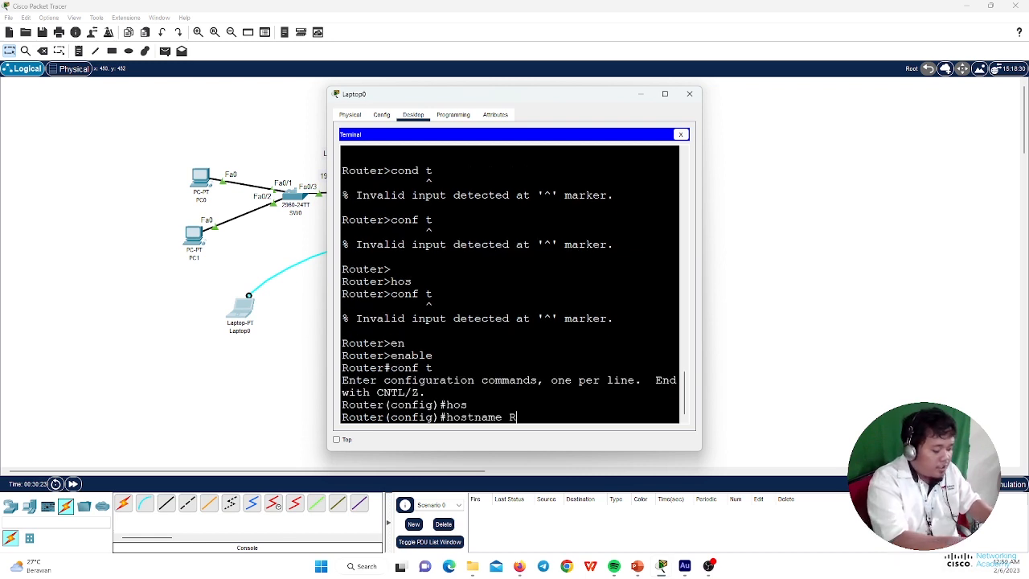
{"action": "type", "text": "2"}
{"action": "key", "text": "Return"}
{"action": "key", "text": "Return"}
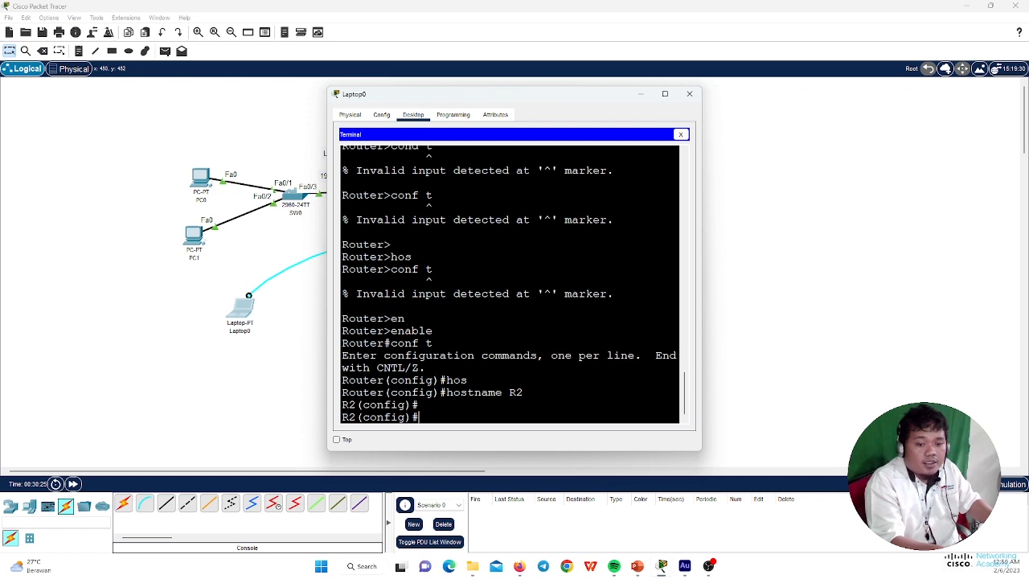
Assign IP address 192.168.1.1 with mask 255.255.255.0 to R2's interface gi0/0.
{"action": "type", "text": "int g"}
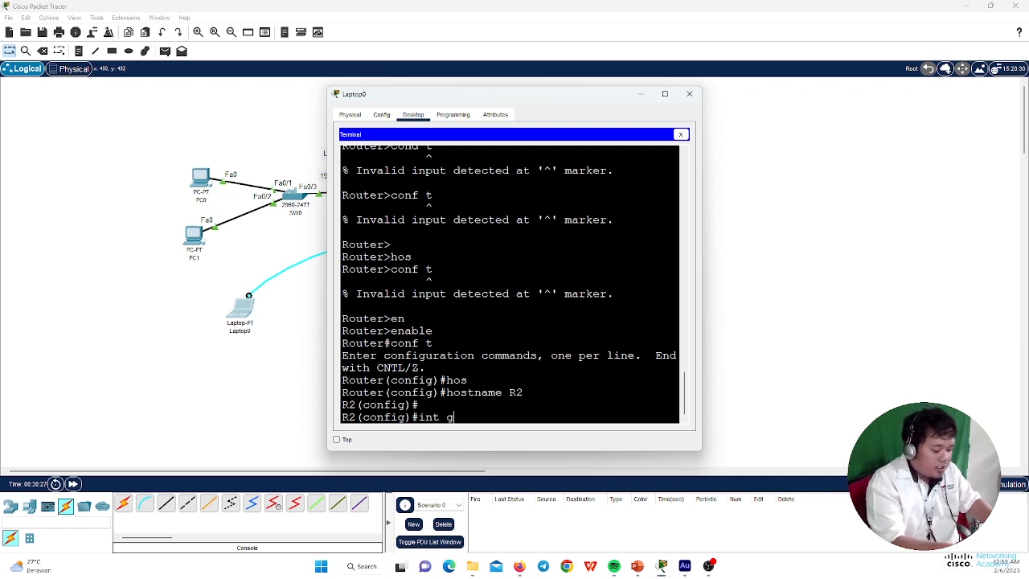
{"action": "type", "text": "i0/0"}
{"action": "key", "text": "Return"}
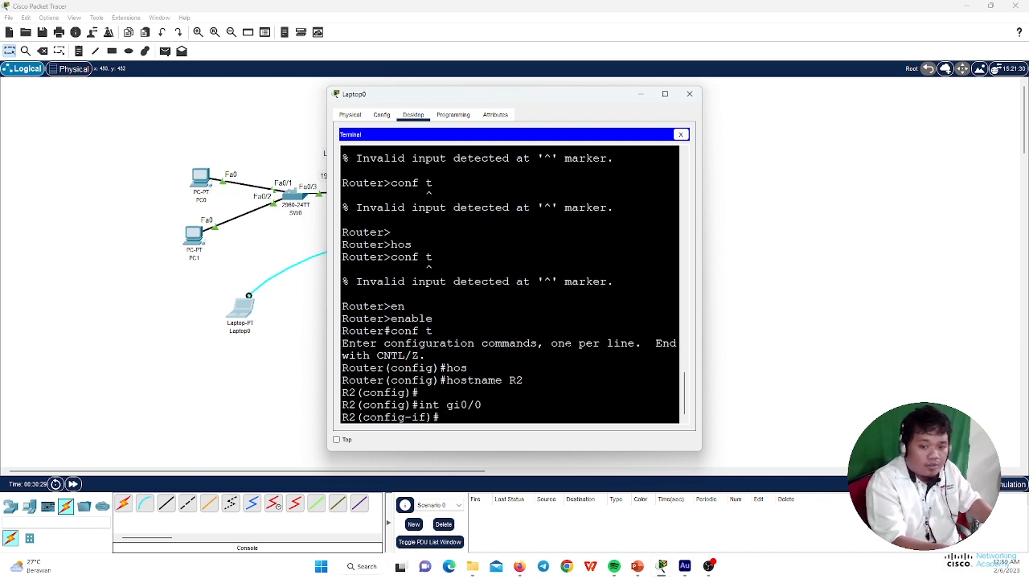
{"action": "type", "text": "ip ad"}
{"action": "key", "text": "Tab"}
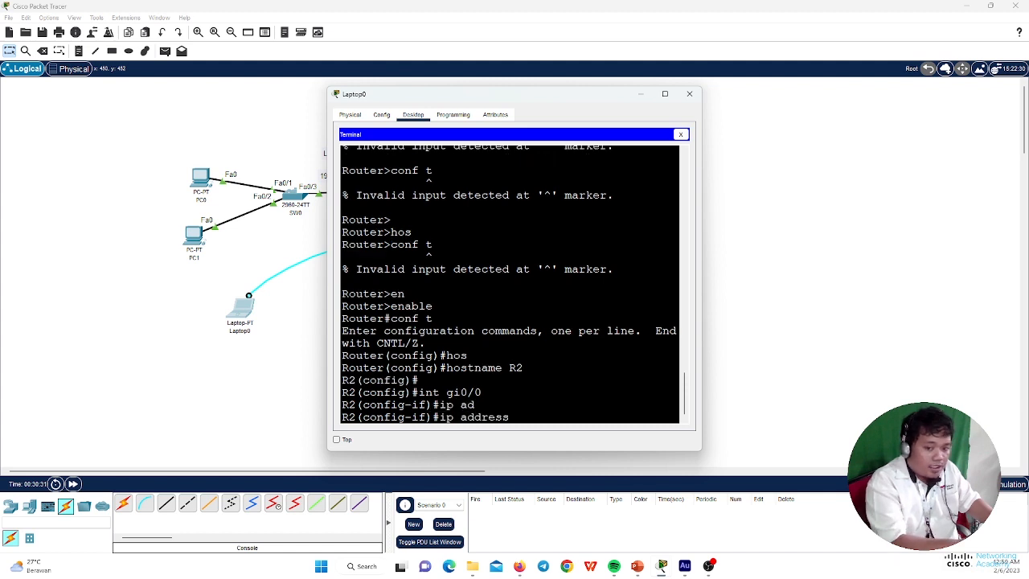
{"action": "type", "text": "192.168."}
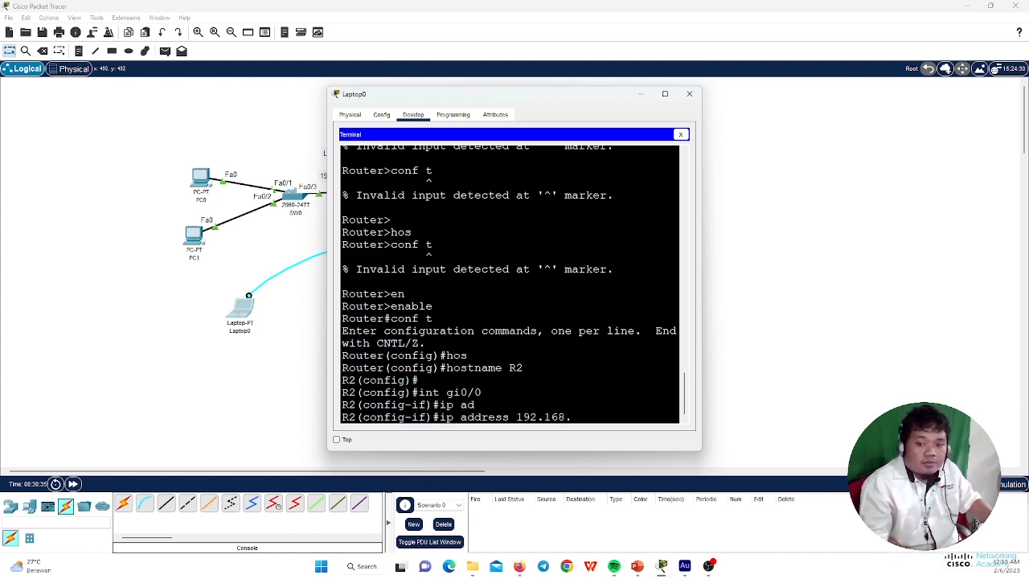
{"action": "mouse_move", "coordinate": [532, 100]}
{"action": "left_mouse_down"}
{"action": "mouse_move", "coordinate": [639, 81]}
{"action": "mouse_move", "coordinate": [705, 79]}
{"action": "mouse_move", "coordinate": [754, 93]}
{"action": "mouse_move", "coordinate": [537, 99]}
{"action": "left_mouse_up"}
{"action": "type", "text": "168."}
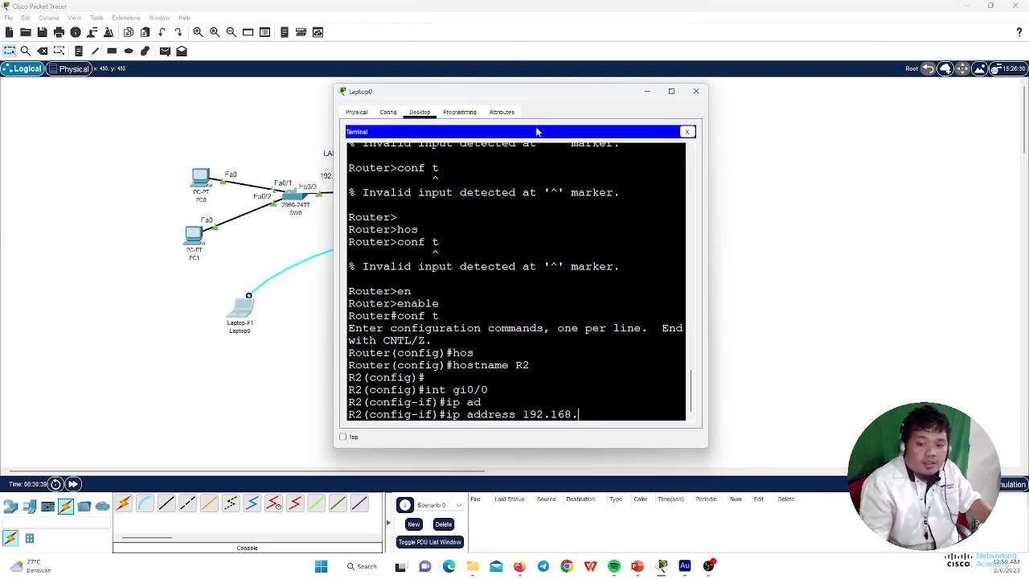
{"action": "type", "text": "1"}
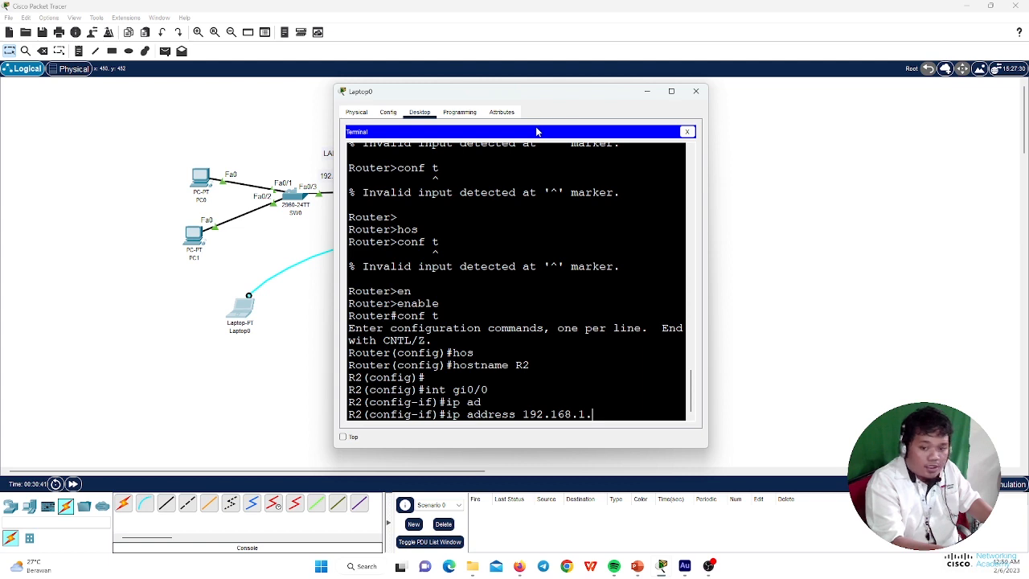
{"action": "type", "text": ".1 2"}
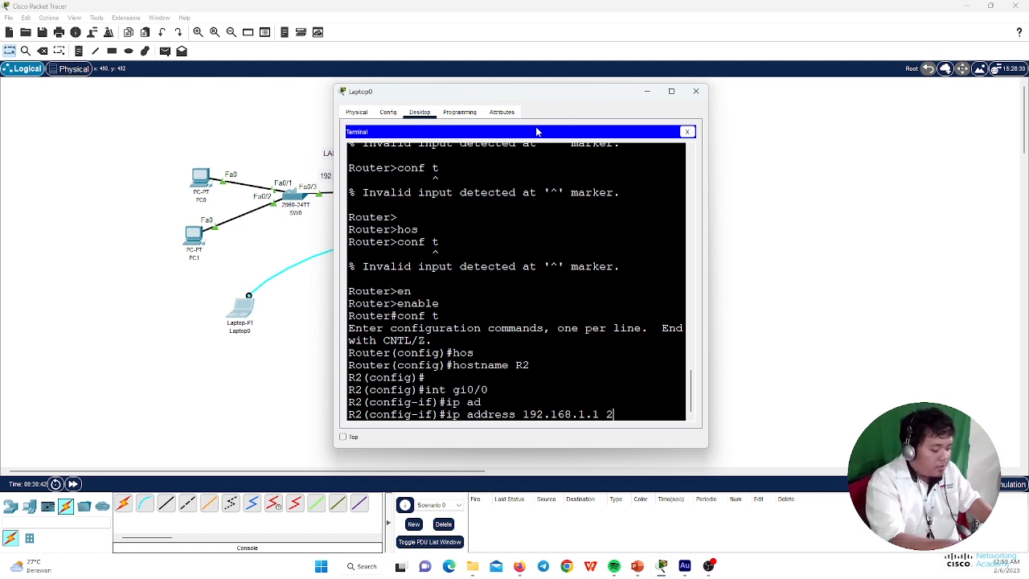
{"action": "type", "text": "55.25"}
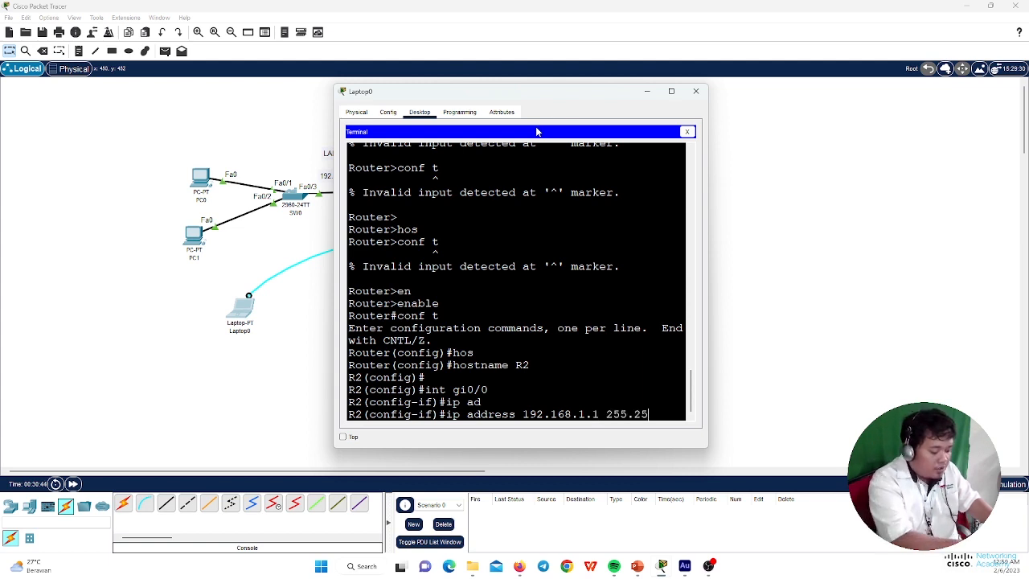
{"action": "type", "text": "5.255.0"}
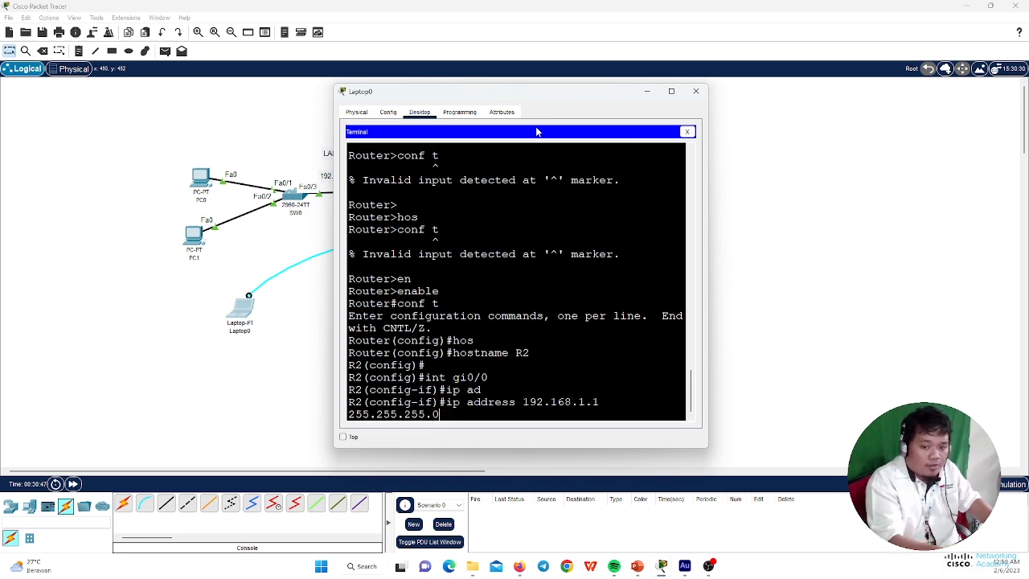
{"action": "key", "text": "Return"}
Bring up R2's gi0/0 interface with no shutdown and return to global configuration mode.
{"action": "type", "text": "no"}
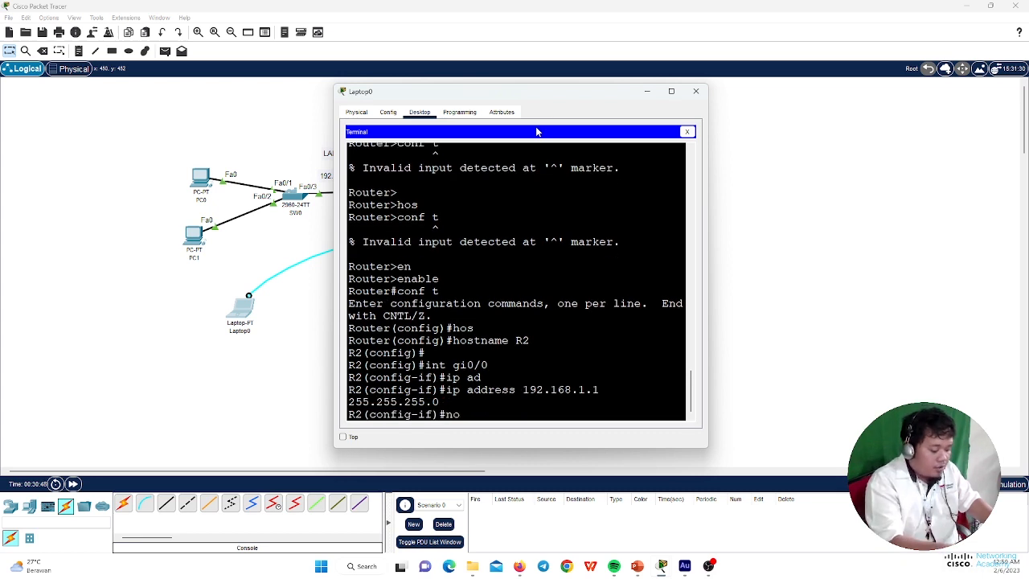
{"action": "type", "text": " sh"}
{"action": "key", "text": "Tab"}
{"action": "key", "text": "Return"}
{"action": "key", "text": "Return"}
{"action": "key", "text": "Return"}
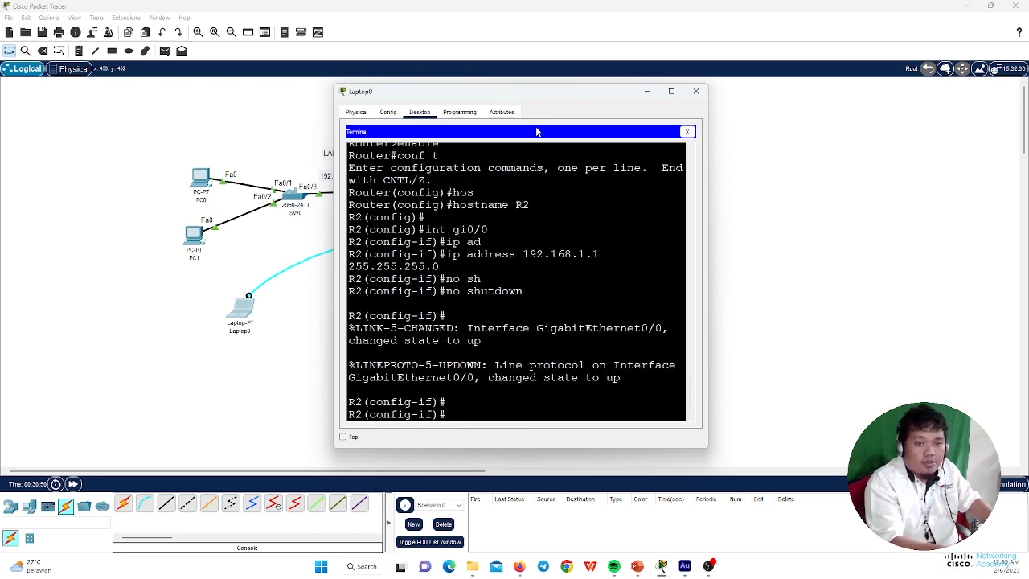
{"action": "type", "text": "exit"}
{"action": "key", "text": "Return"}
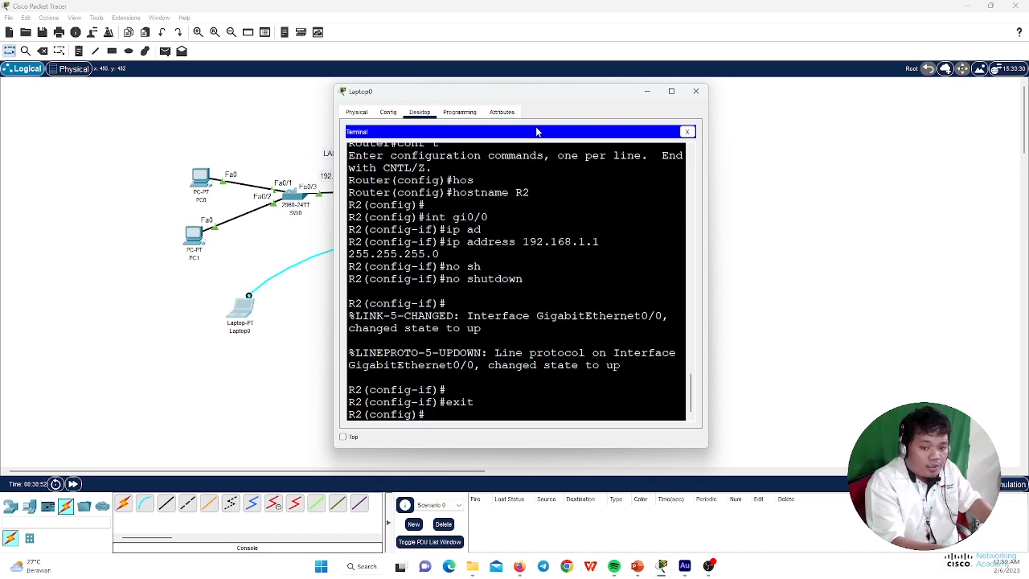
Create a DHCP pool named LAN2 on R2.
{"action": "type", "text": "ip dh"}
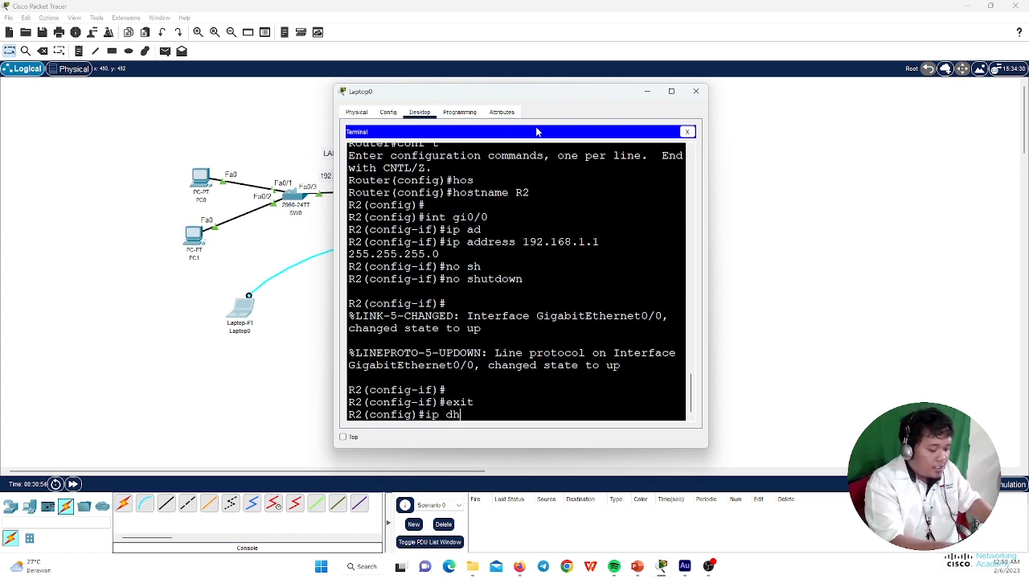
{"action": "key", "text": "Tab"}
{"action": "type", "text": "po"}
{"action": "key", "text": "Tab"}
{"action": "type", "text": "LAN2"}
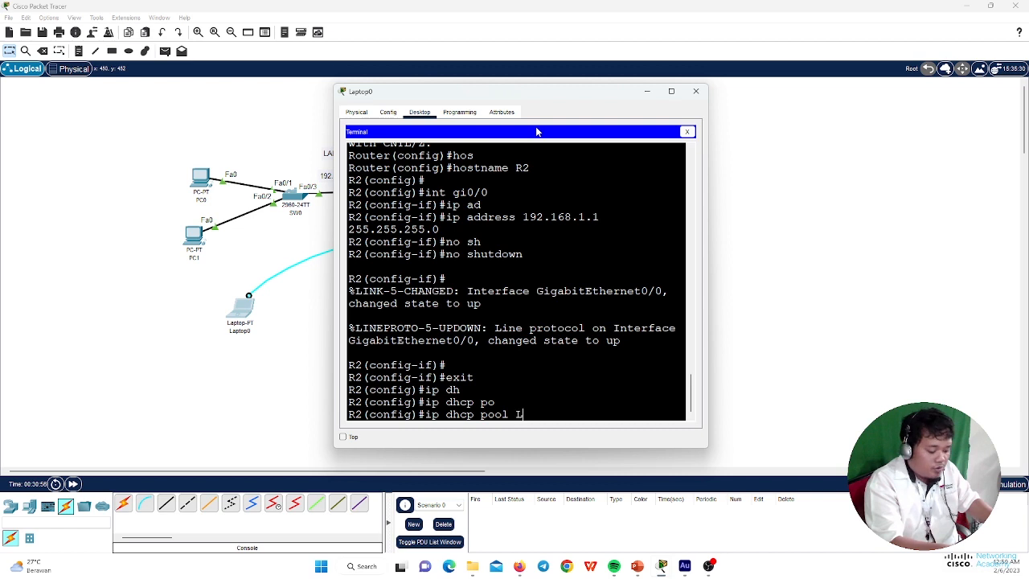
{"action": "key", "text": "Return"}
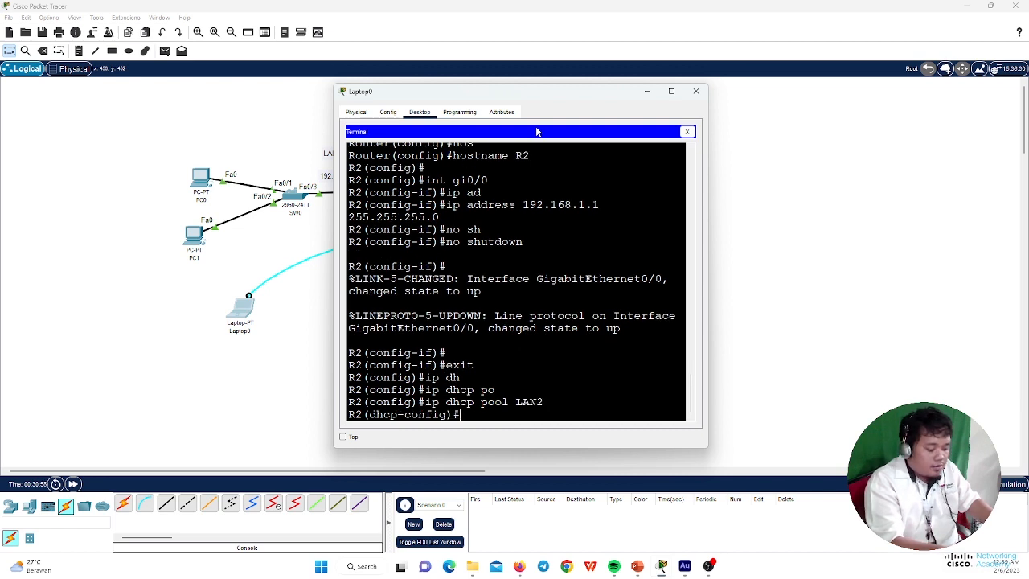
Set the LAN2 DHCP pool's network to 192.168.1.0 with mask 255.255.255.0.
{"action": "type", "text": "netw"}
{"action": "key", "text": "Tab"}
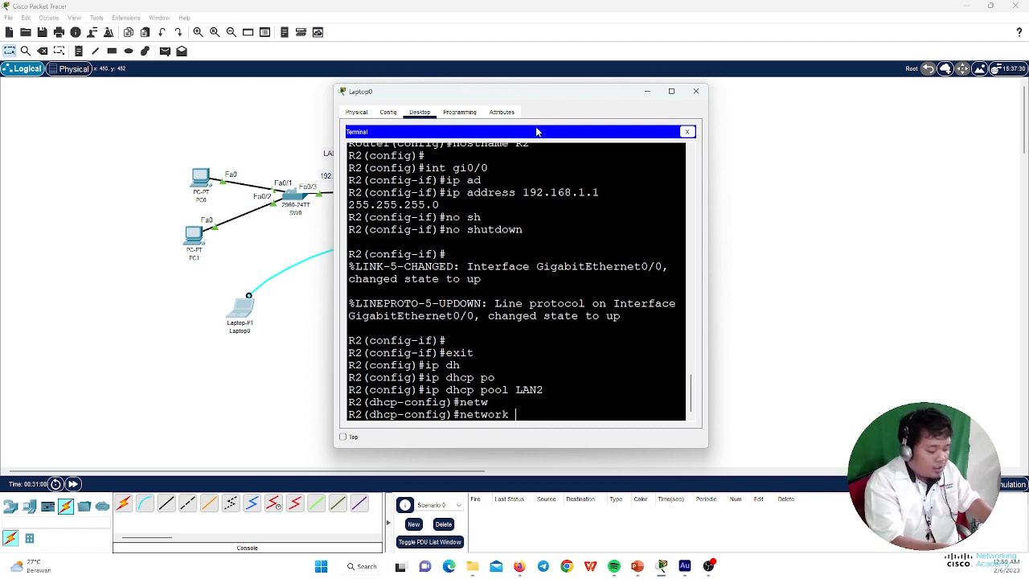
{"action": "type", "text": "192.168.1.0 25"}
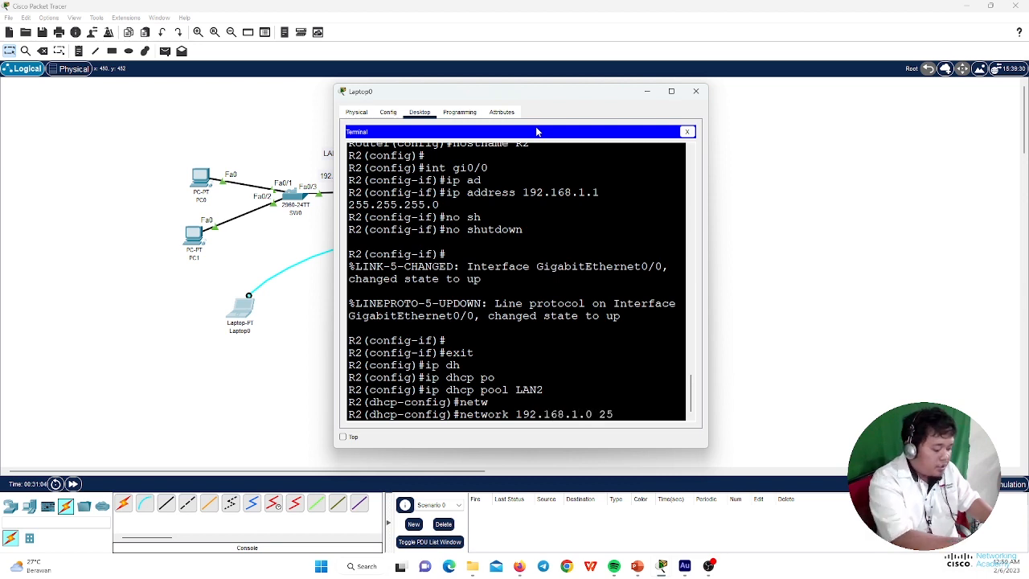
{"action": "type", "text": "5.255"}
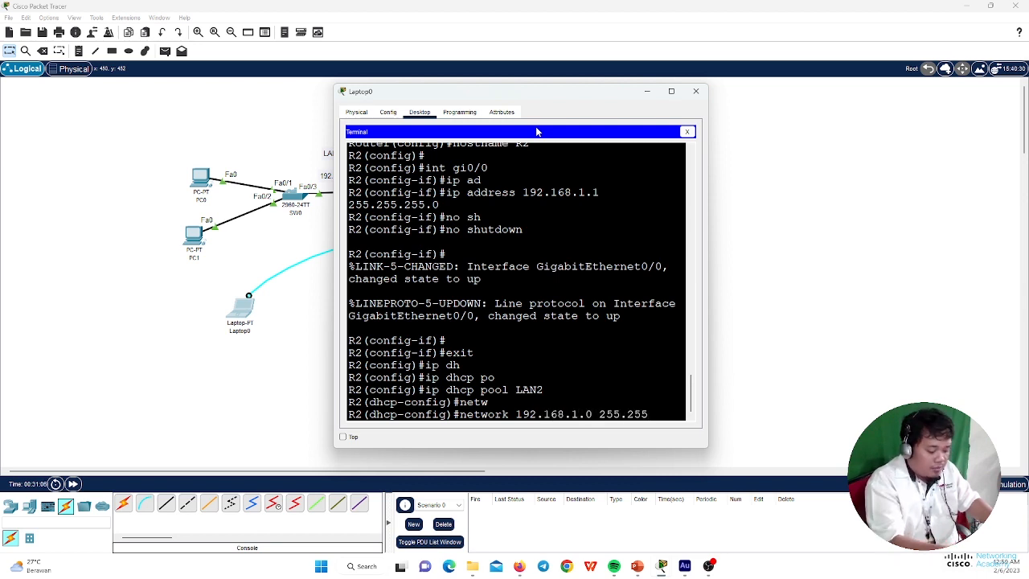
{"action": "type", "text": ".255.0"}
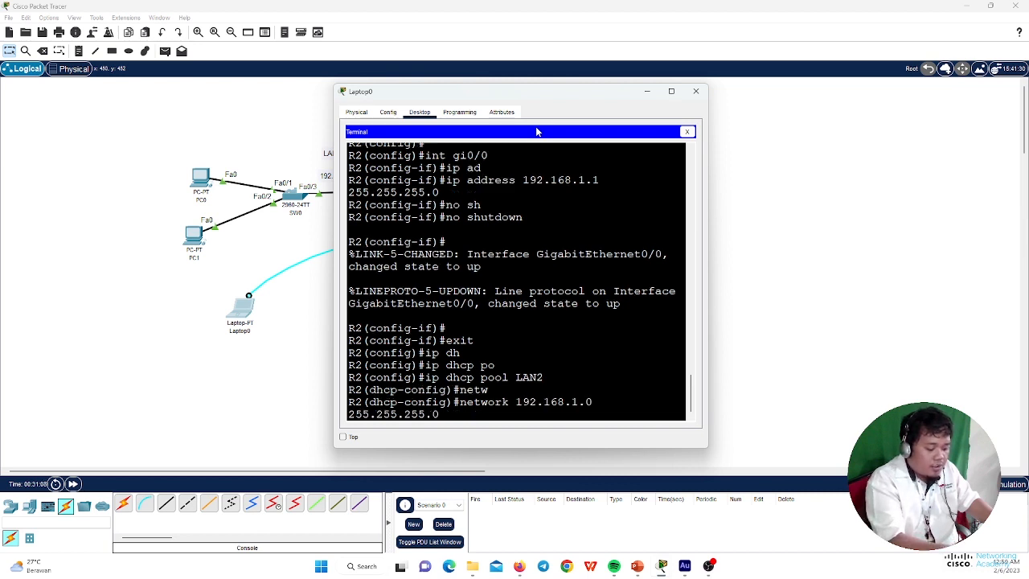
{"action": "key", "text": "Return"}
Set the LAN2 DHCP pool's default router to 192.168.1.1 and close the laptop's window.
{"action": "type", "text": "defa"}
{"action": "key", "text": "Tab"}
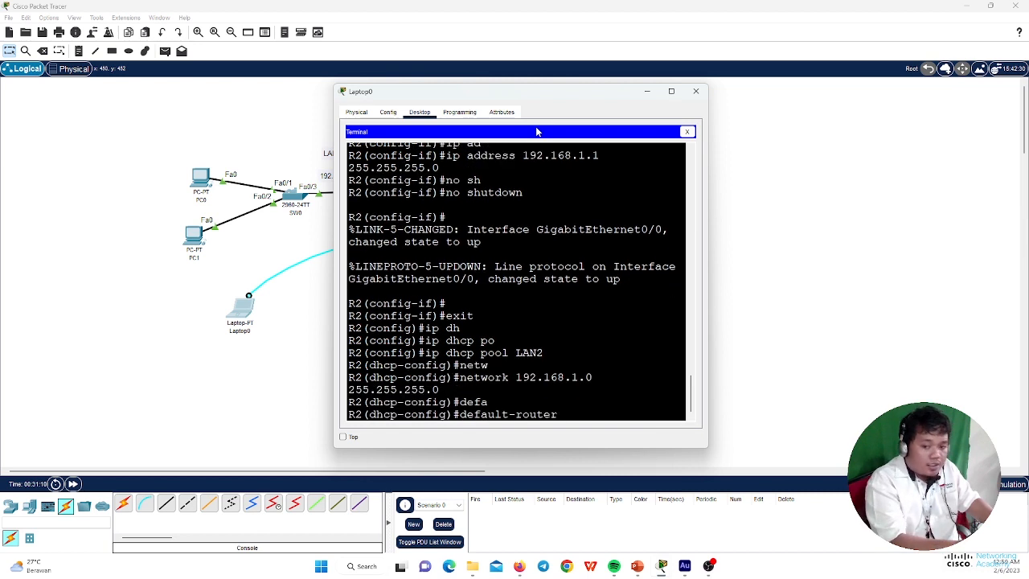
{"action": "type", "text": "192.16"}
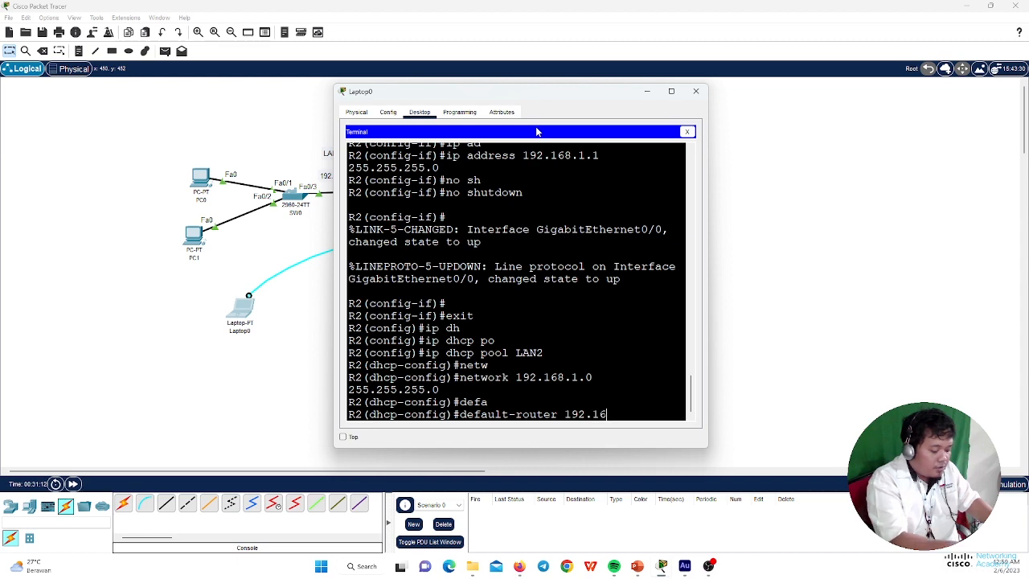
{"action": "type", "text": "8.1.1"}
{"action": "key", "text": "Return"}
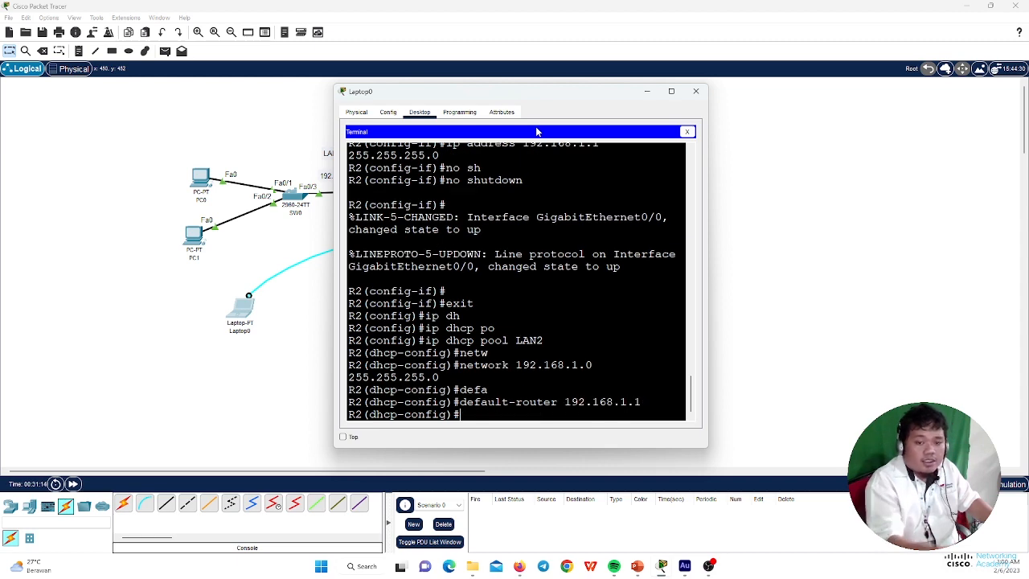
{"action": "left_click", "coordinate": [696, 93]}
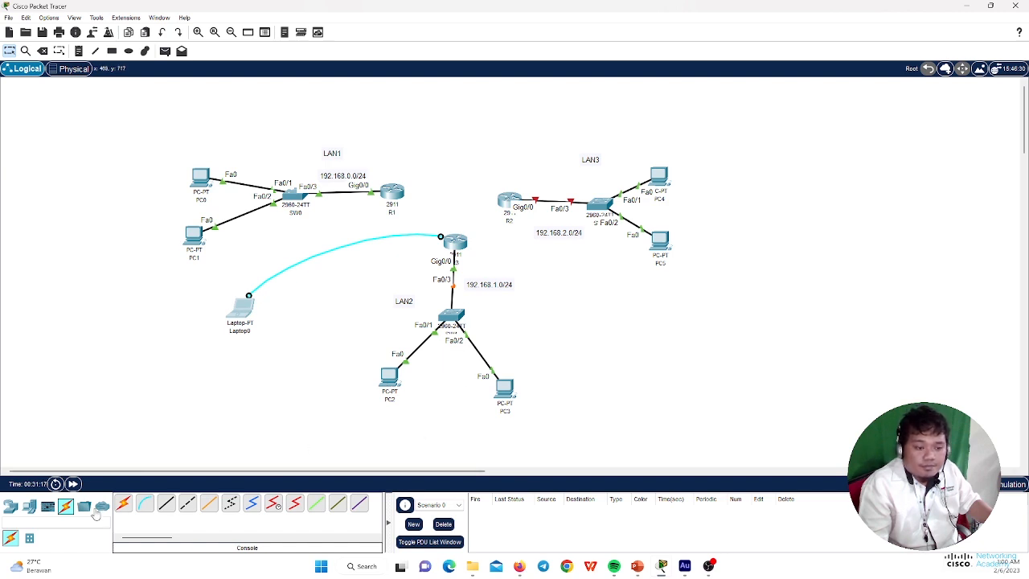
Fast-forward the simulation time and switch PC2's IP configuration to DHCP.
{"action": "left_click", "coordinate": [72, 483]}
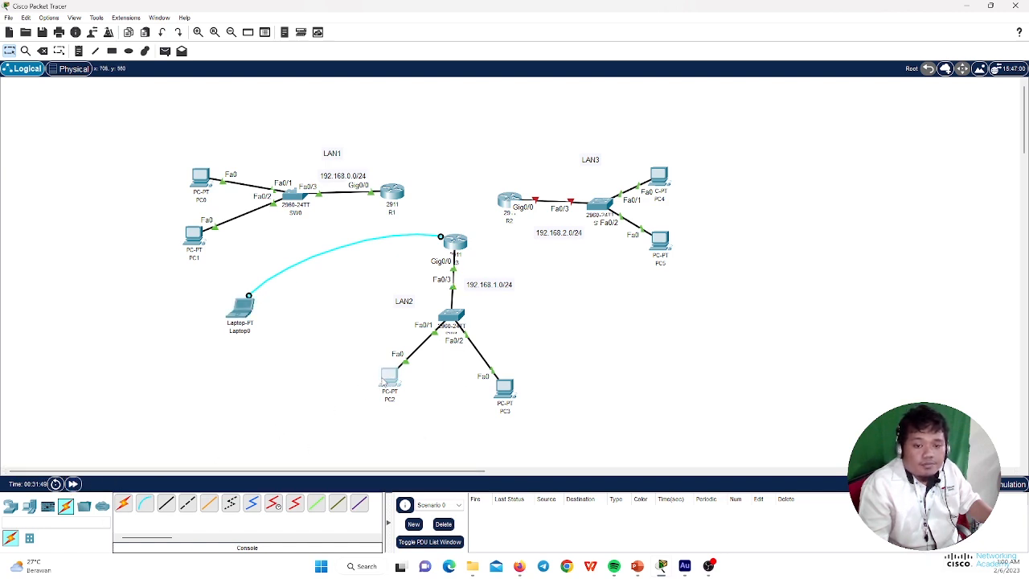
{"action": "left_click", "coordinate": [389, 376]}
{"action": "left_click", "coordinate": [415, 115]}
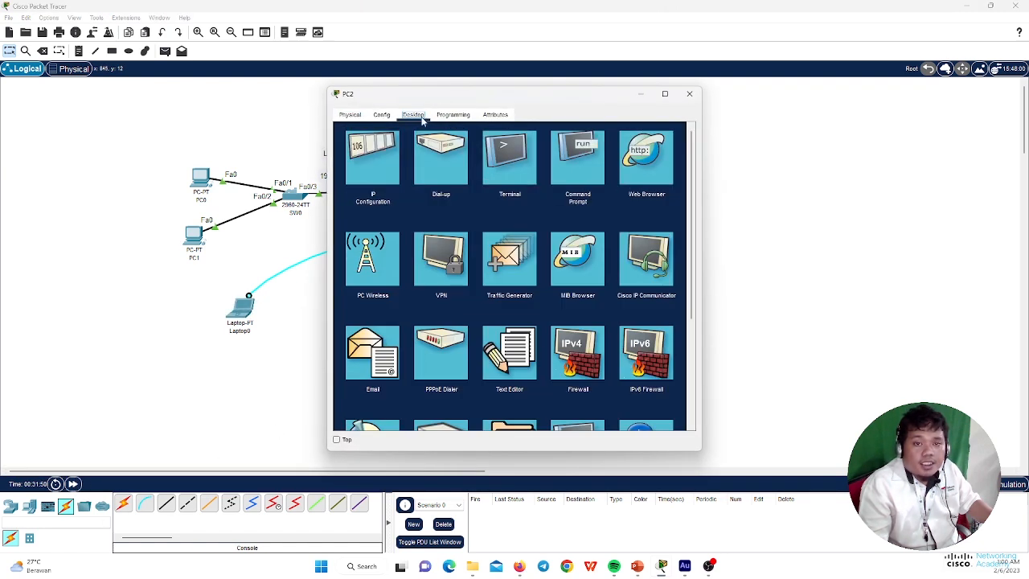
{"action": "left_click", "coordinate": [384, 161]}
{"action": "left_click", "coordinate": [359, 176]}
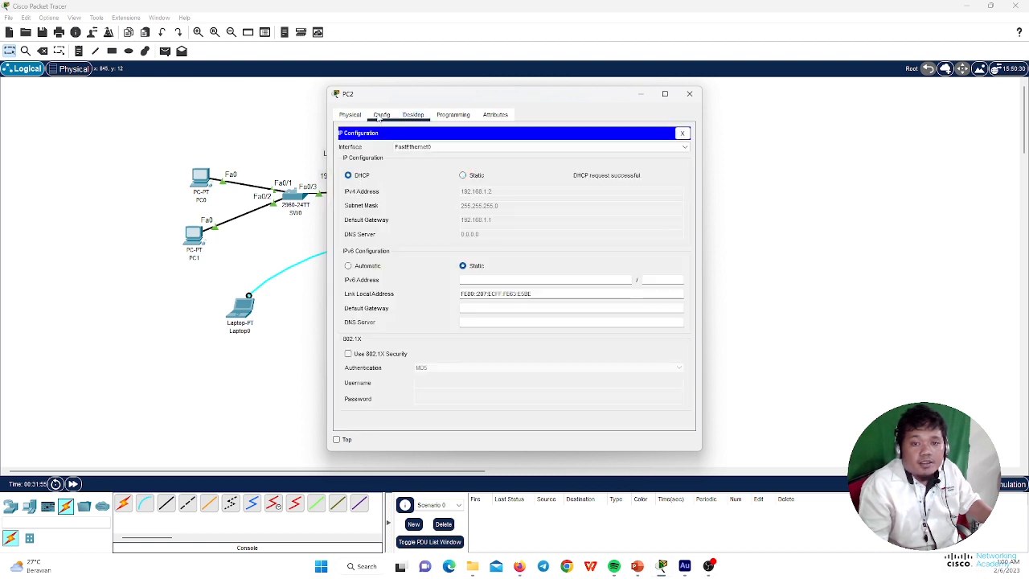
{"action": "left_click", "coordinate": [689, 93]}
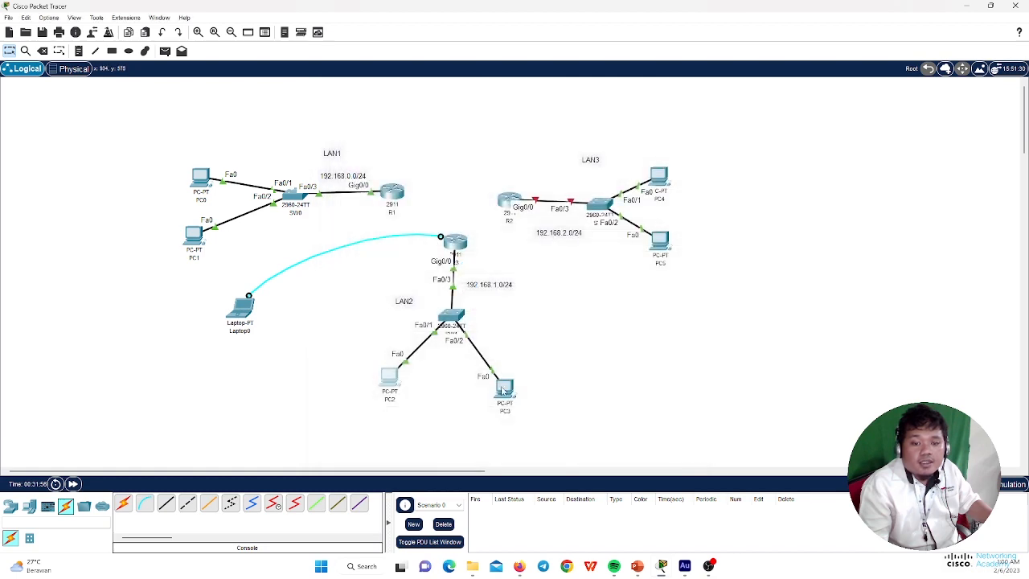
Switch PC3's IP configuration to DHCP and close its window.
{"action": "left_click", "coordinate": [420, 210]}
{"action": "left_click", "coordinate": [413, 114]}
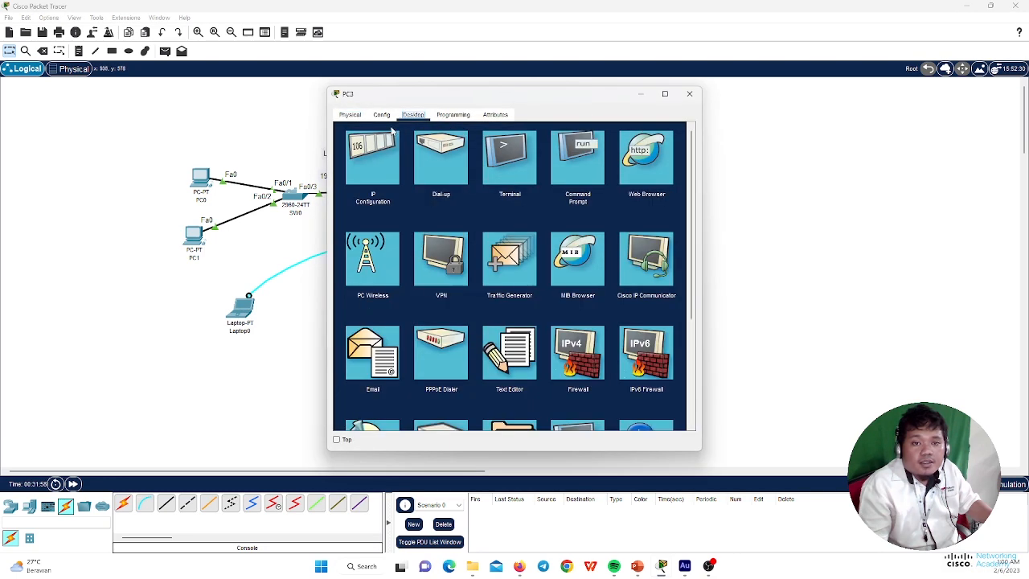
{"action": "left_click", "coordinate": [373, 155]}
{"action": "left_click", "coordinate": [358, 176]}
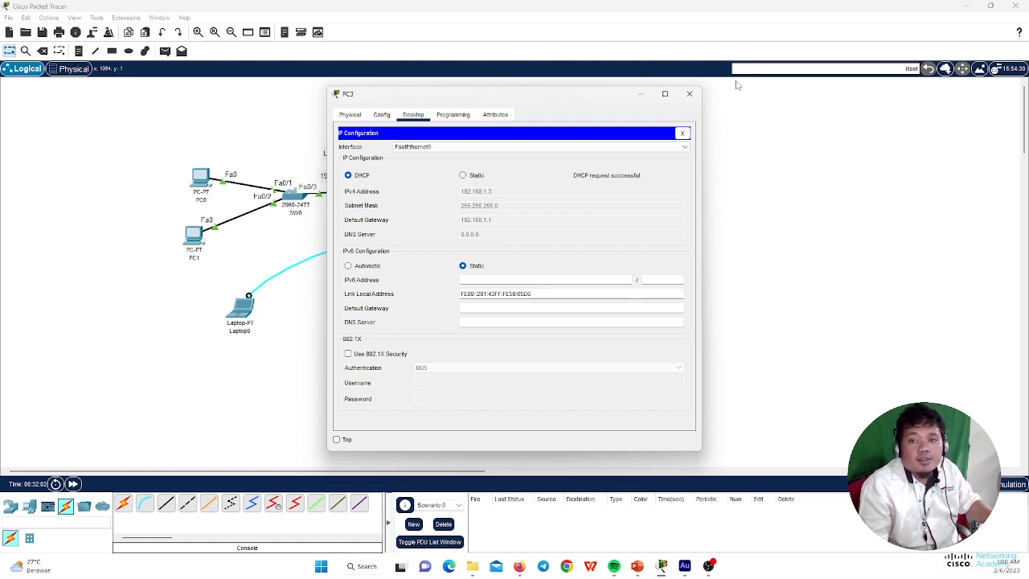
{"action": "left_click", "coordinate": [689, 93]}
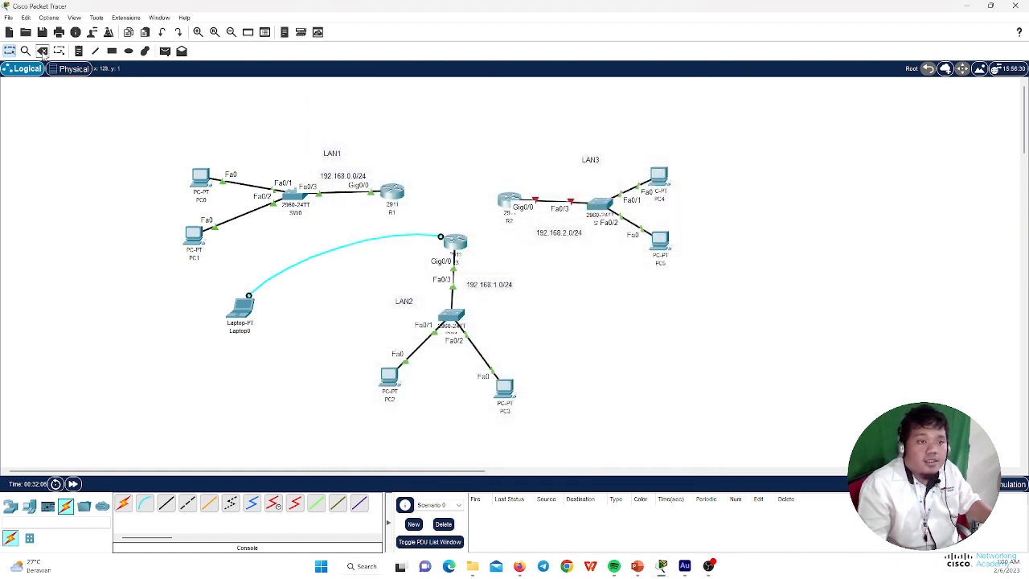
Delete the console cable between Laptop0 and LAN2's router, and connect Laptop0 to LAN3's router with a new console cable.
{"action": "left_click", "coordinate": [42, 51]}
{"action": "left_click", "coordinate": [313, 255]}
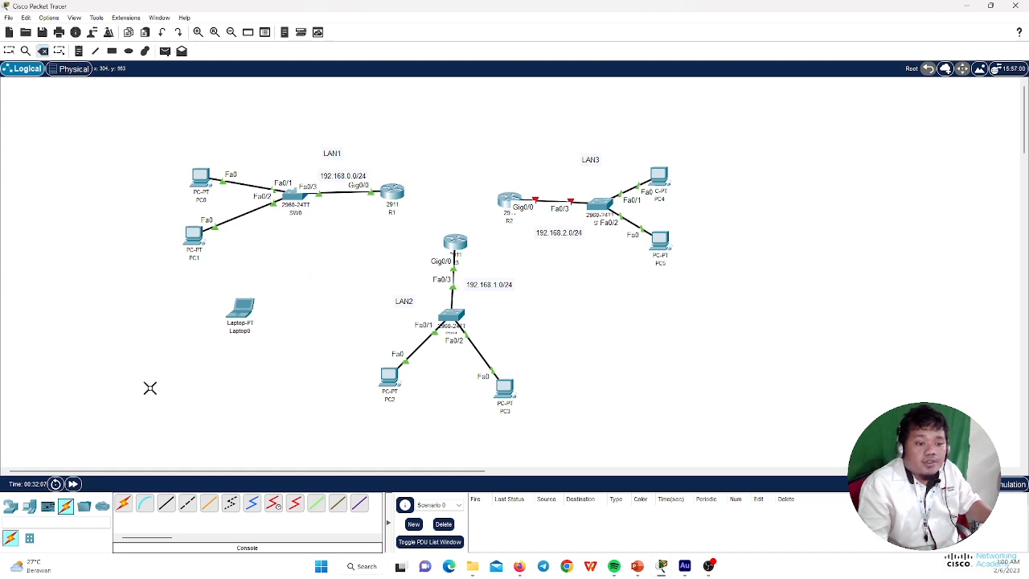
{"action": "left_click", "coordinate": [143, 505]}
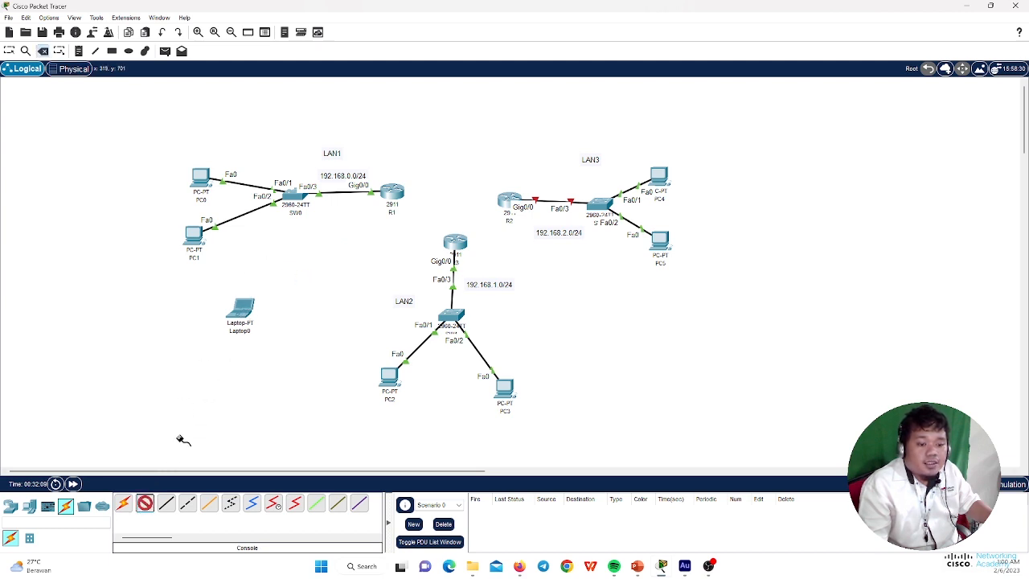
{"action": "left_click", "coordinate": [243, 311]}
{"action": "left_click", "coordinate": [273, 315]}
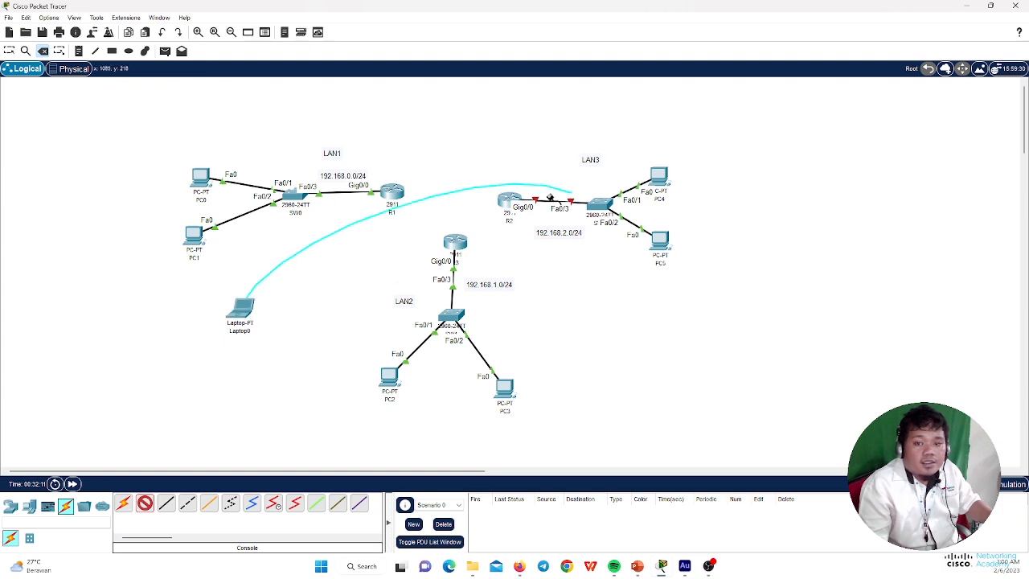
{"action": "left_click", "coordinate": [510, 198]}
{"action": "left_click", "coordinate": [522, 207]}
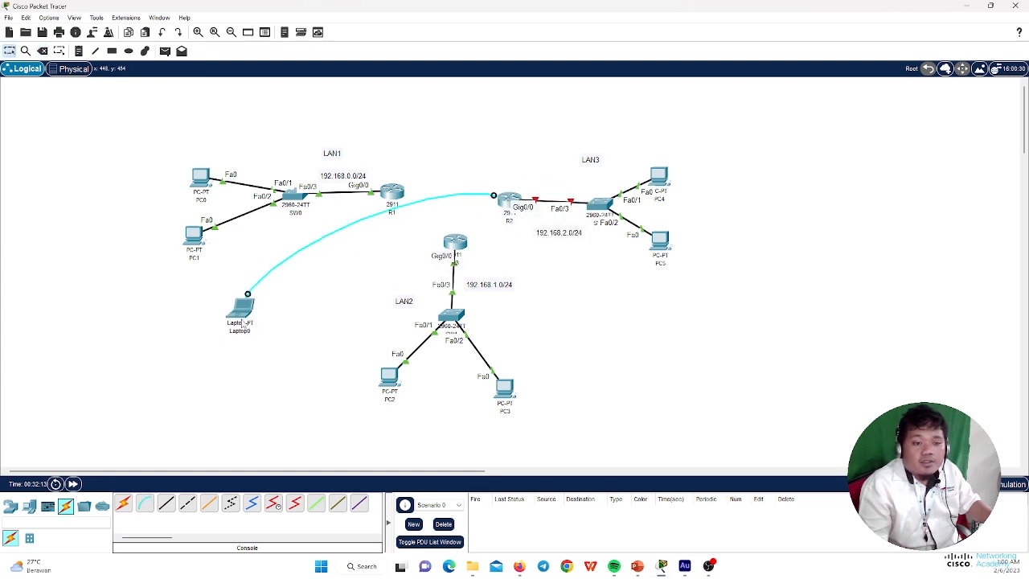
Open a terminal session from Laptop0 to LAN3's router and answer no to the initial configuration dialog.
{"action": "left_click", "coordinate": [242, 314]}
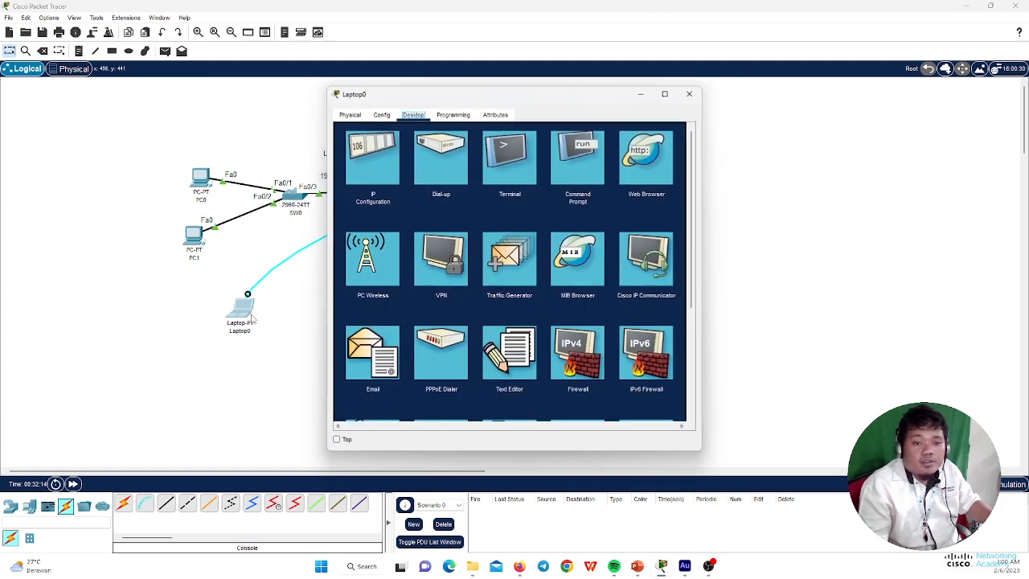
{"action": "left_click", "coordinate": [520, 151]}
{"action": "left_click", "coordinate": [662, 230]}
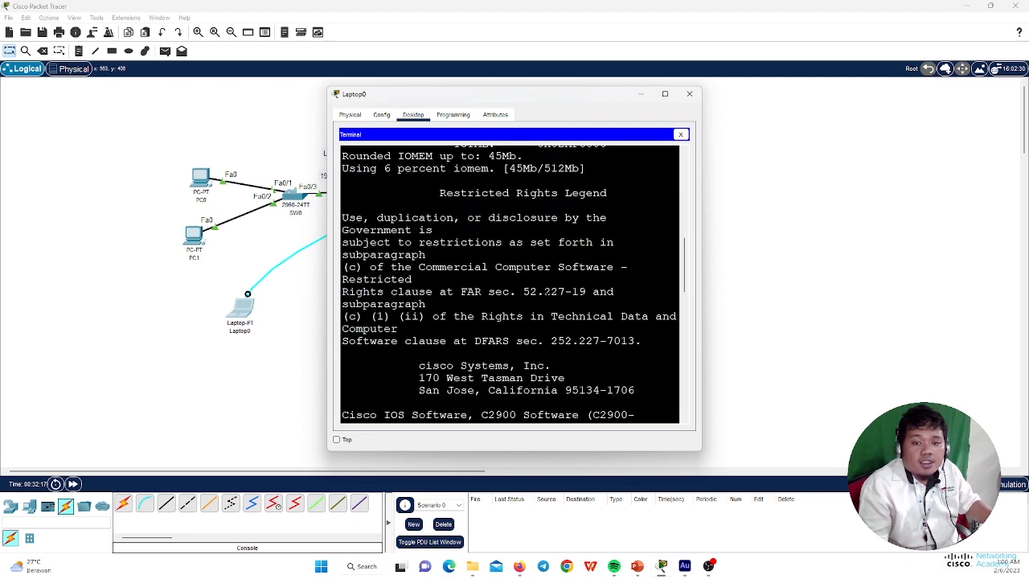
{"action": "type", "text": "no"}
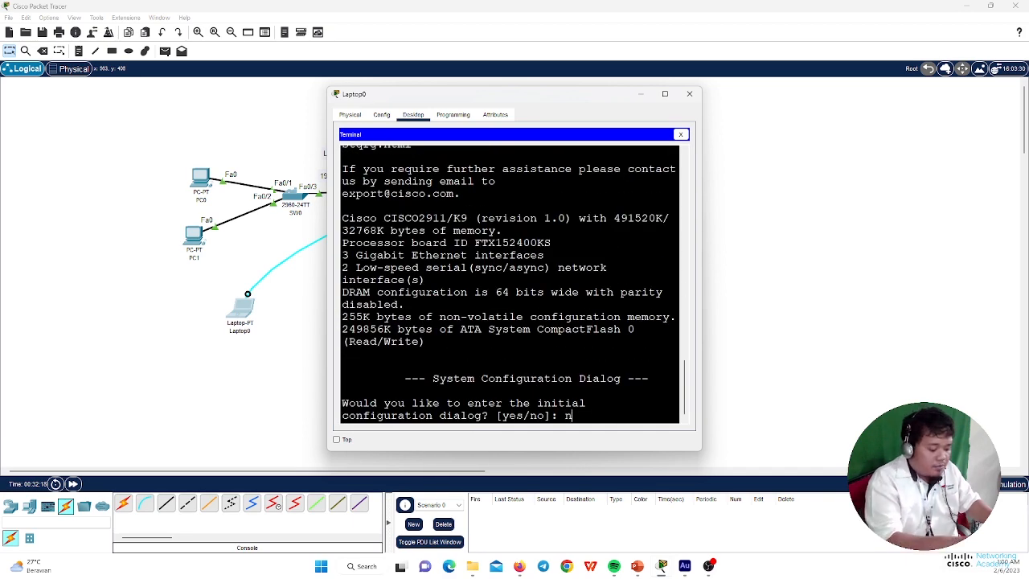
{"action": "key", "text": "Return"}
{"action": "key", "text": "Return"}
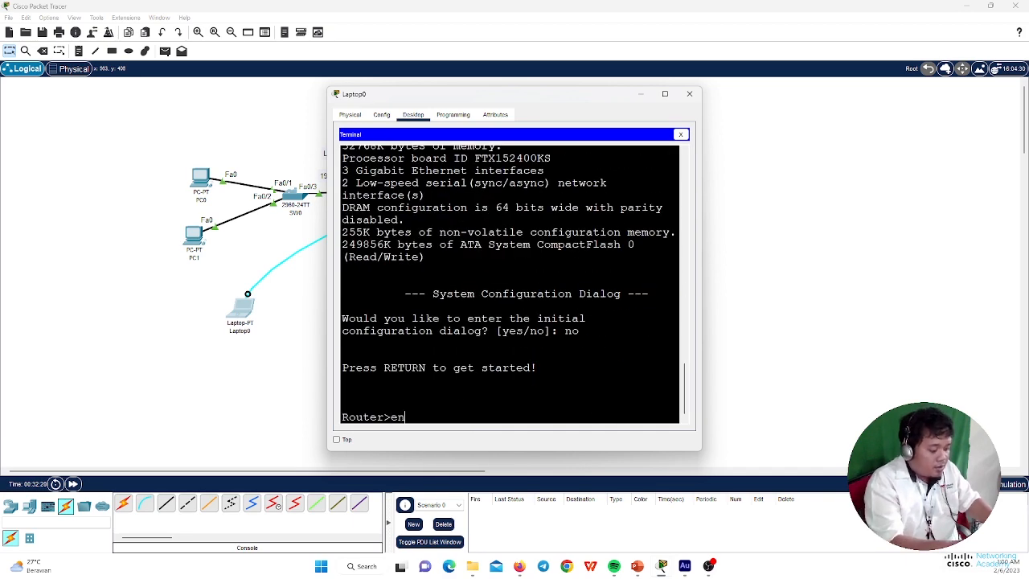
Enable privileged mode on LAN3's router and enter global configuration mode with conf t.
{"action": "type", "text": "en"}
{"action": "key", "text": "Tab"}
{"action": "key", "text": "Return"}
{"action": "type", "text": "conf "}
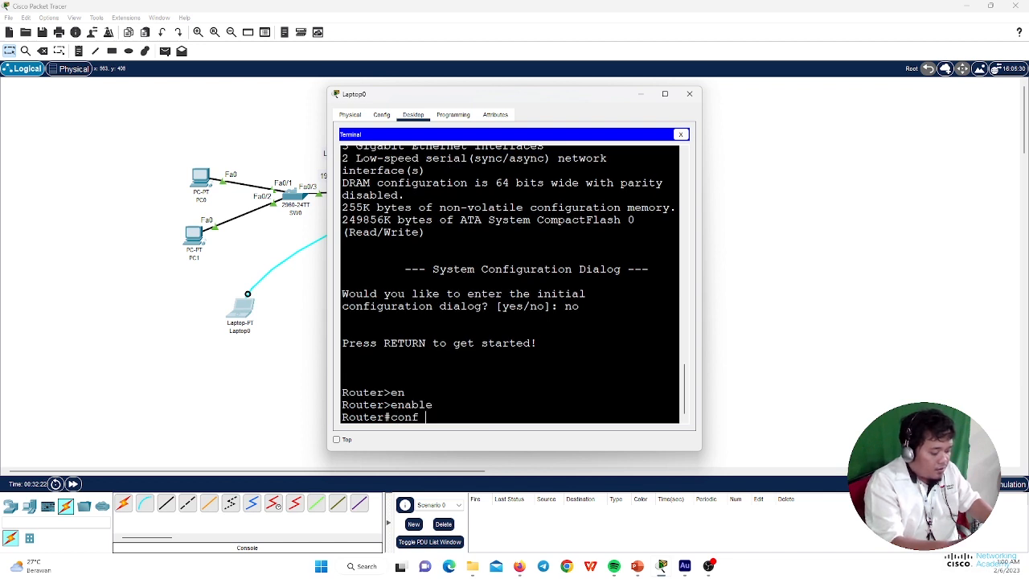
{"action": "type", "text": "t"}
{"action": "key", "text": "Return"}
{"action": "key", "text": "Return"}
Set the hostname of LAN3's router to R3.
{"action": "type", "text": "hos"}
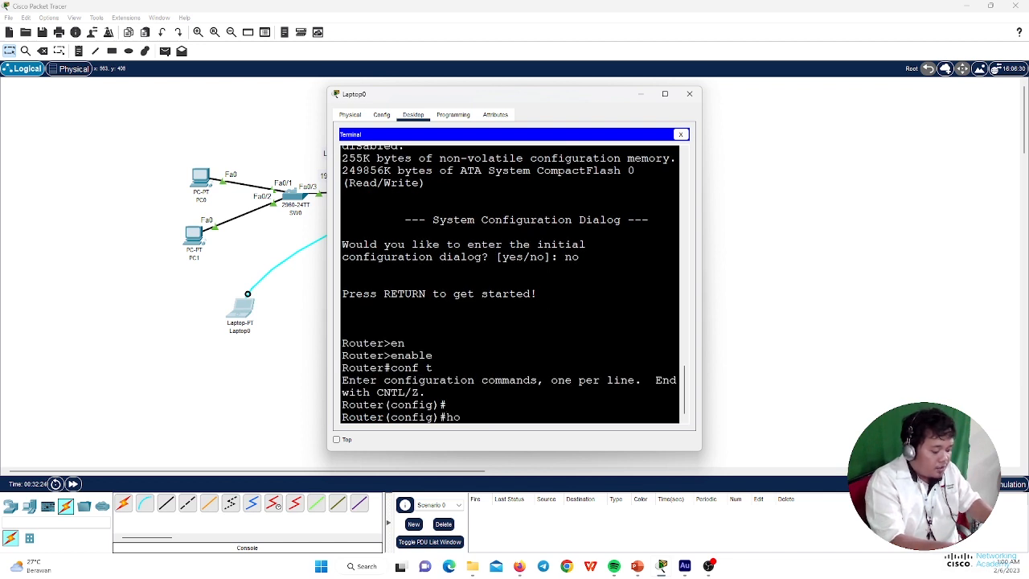
{"action": "key", "text": "Tab"}
{"action": "type", "text": "R3"}
{"action": "key", "text": "Return"}
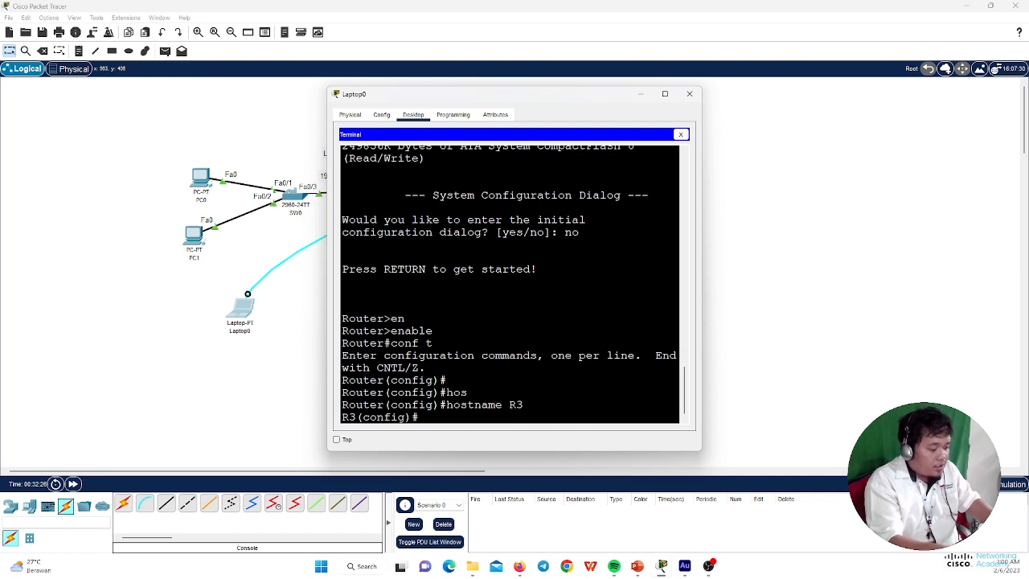
{"action": "key", "text": "Return"}
Assign IP address 192.168.2.1 with mask 255.255.255.0 to interface gi0/0 on R3.
{"action": "type", "text": "int"}
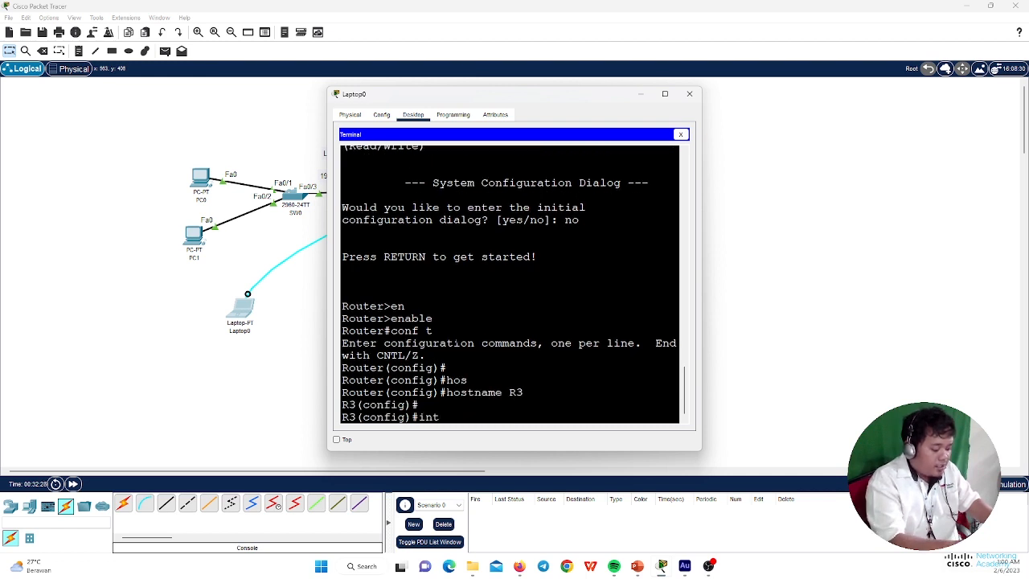
{"action": "type", "text": " gi0/0"}
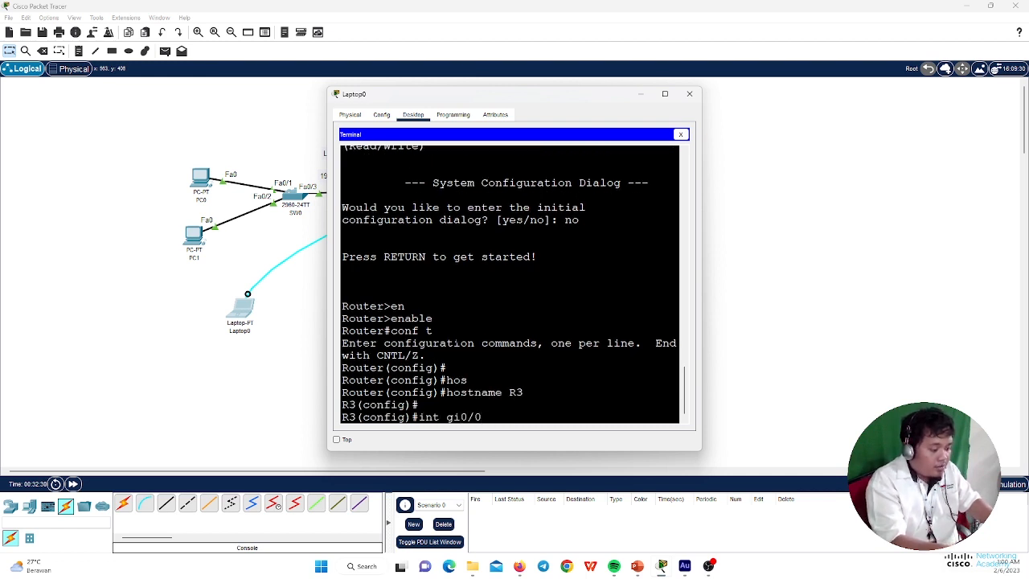
{"action": "key", "text": "Return"}
{"action": "type", "text": "ip ad"}
{"action": "key", "text": "Tab"}
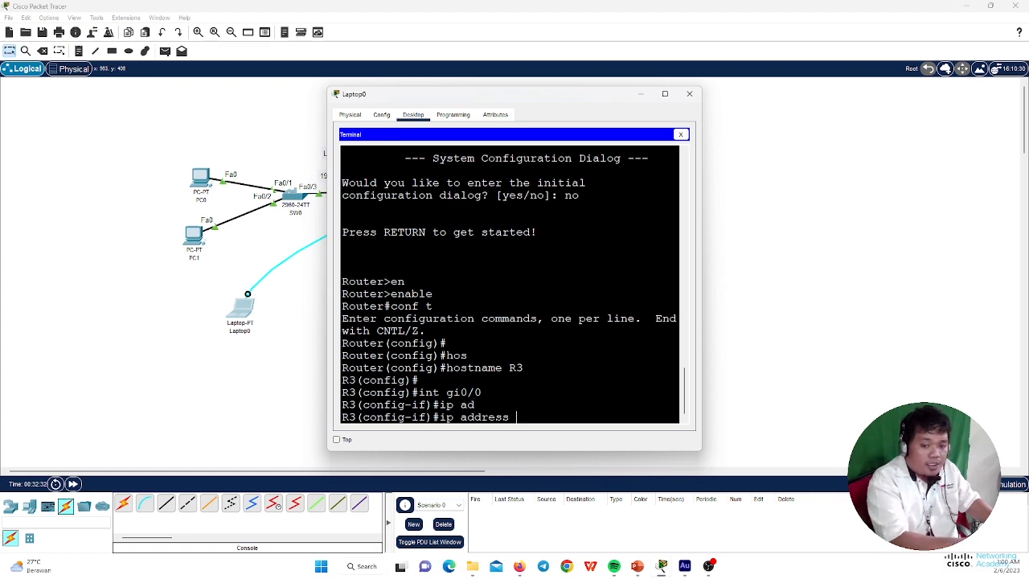
{"action": "left_click_drag", "start_coordinate": [589, 103], "coordinate": [535, 74]}
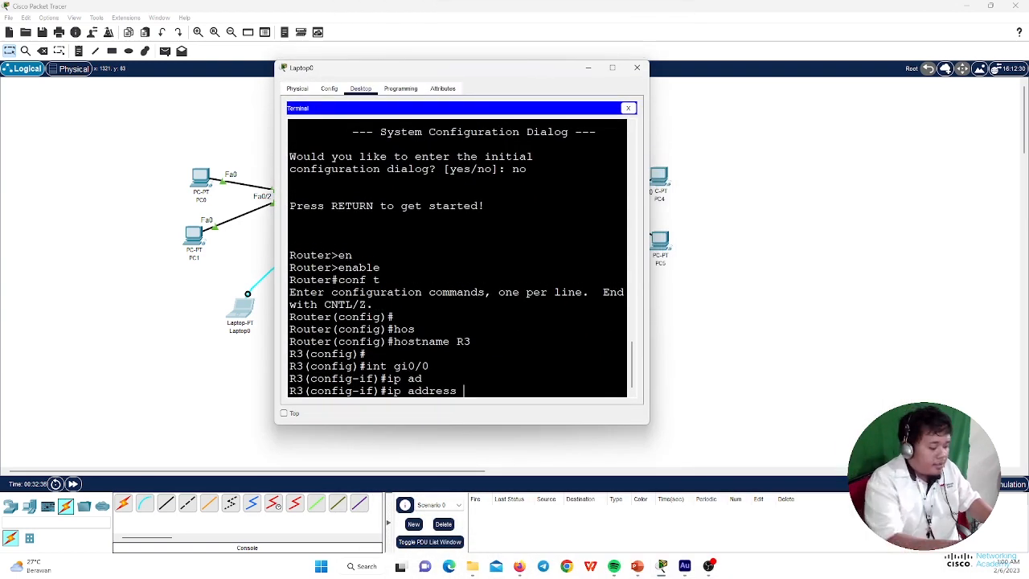
{"action": "type", "text": "192.168."}
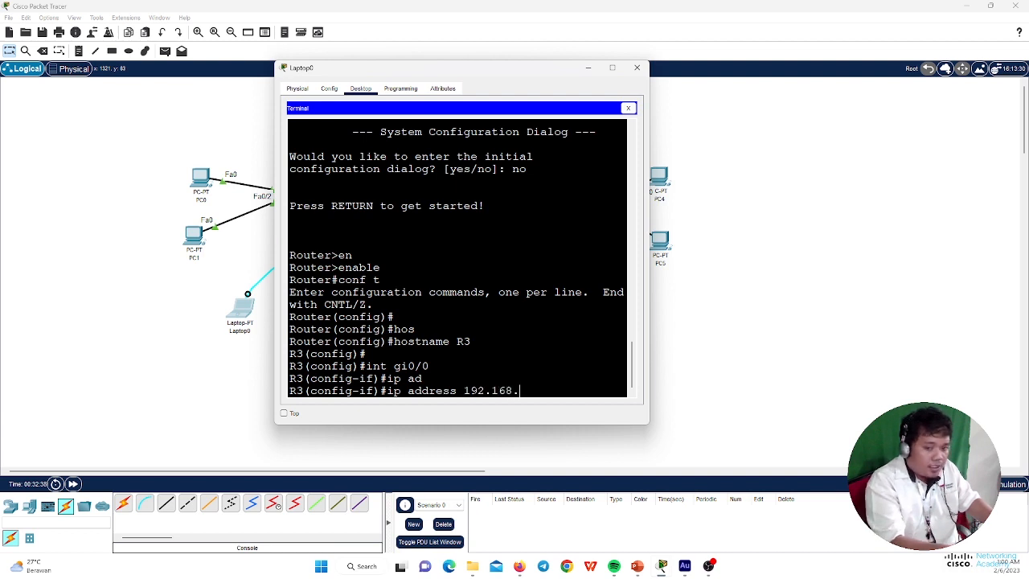
{"action": "type", "text": "2.1"}
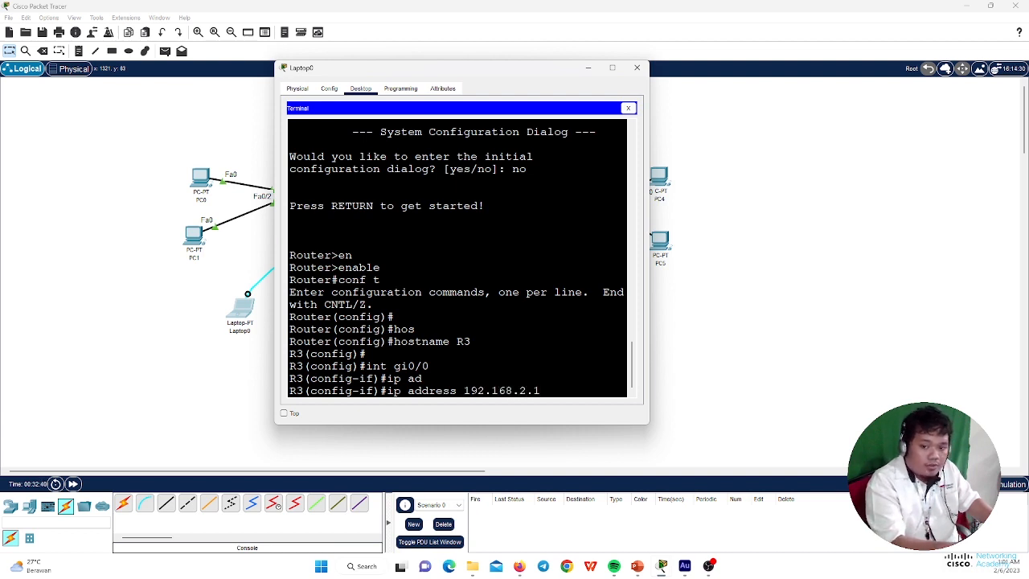
{"action": "type", "text": " 255.25"}
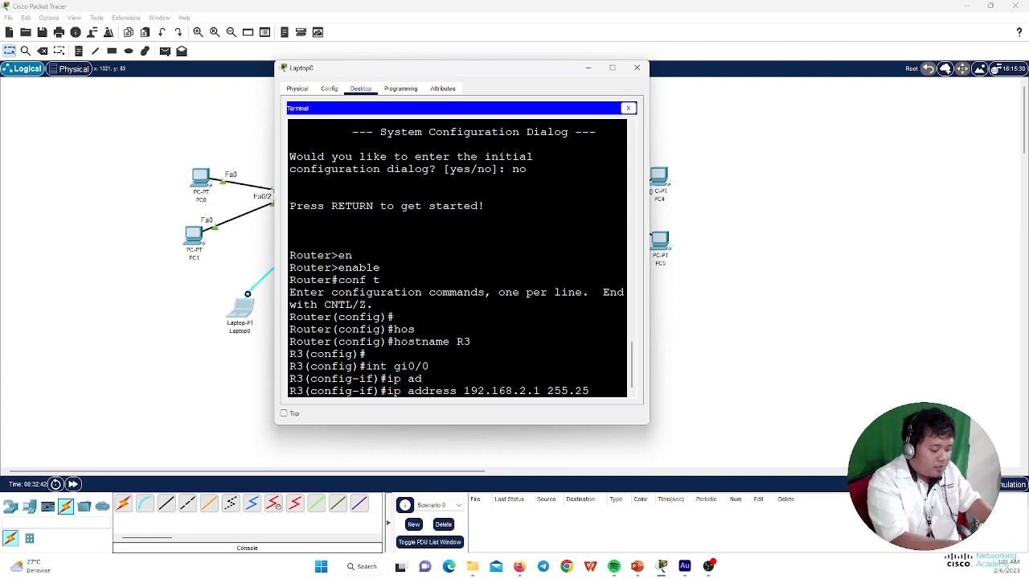
{"action": "type", "text": "5.255.0"}
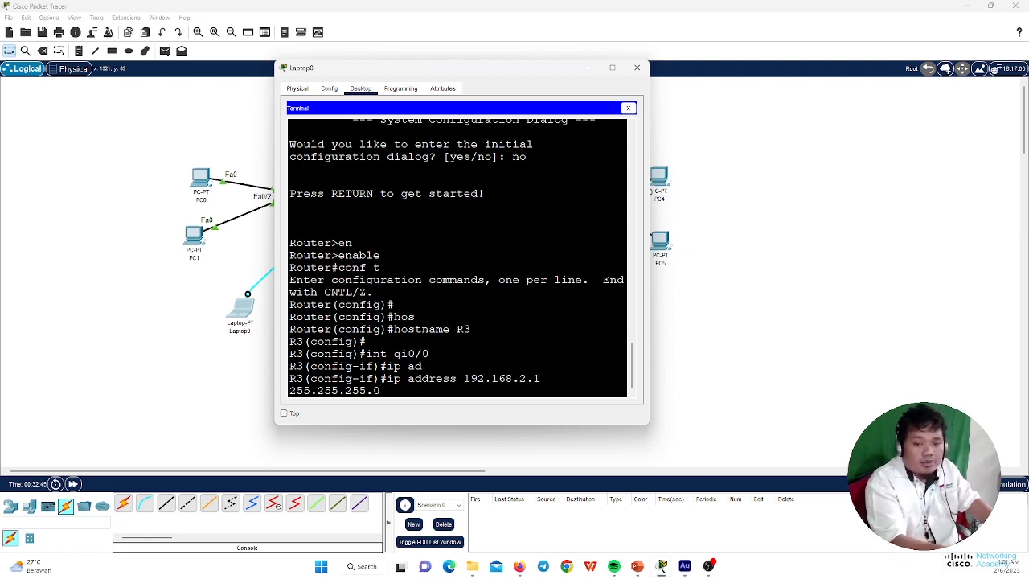
{"action": "key", "text": "Return"}
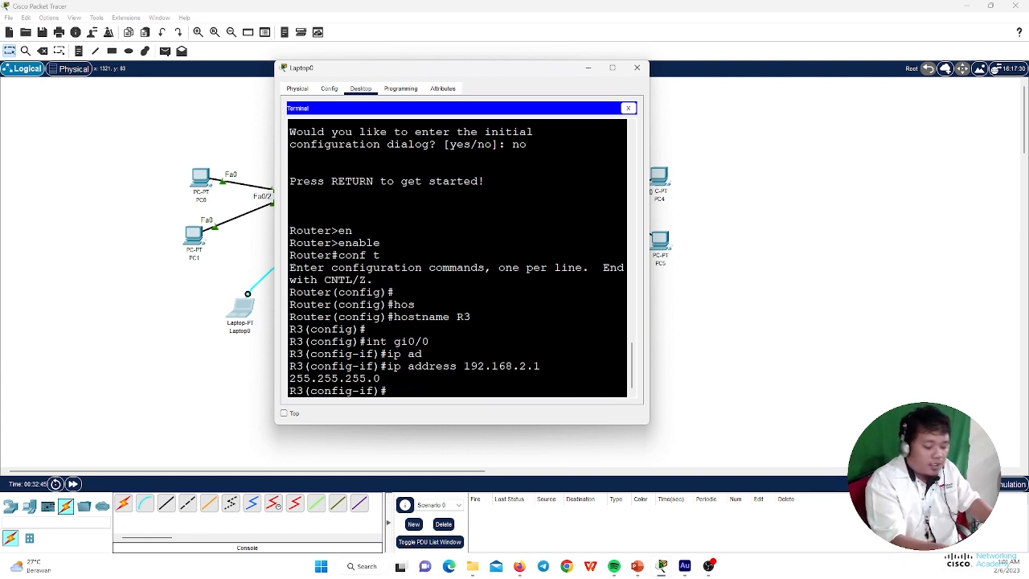
Enable R3's gi0/0 interface with no shutdown.
{"action": "type", "text": "no s"}
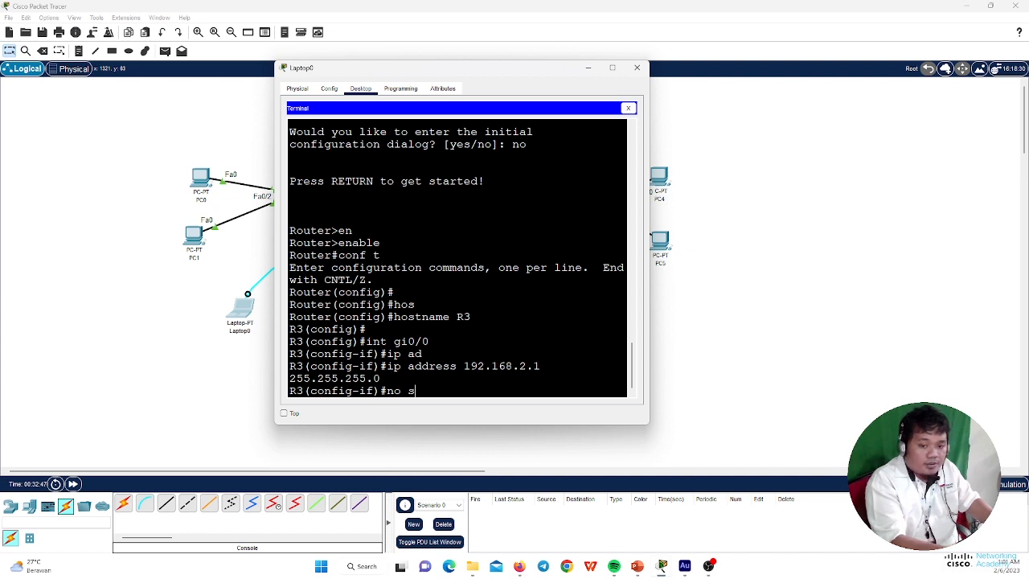
{"action": "type", "text": "h"}
{"action": "key", "text": "Tab"}
{"action": "key", "text": "Return"}
{"action": "key", "text": "Return"}
{"action": "key", "text": "Return"}
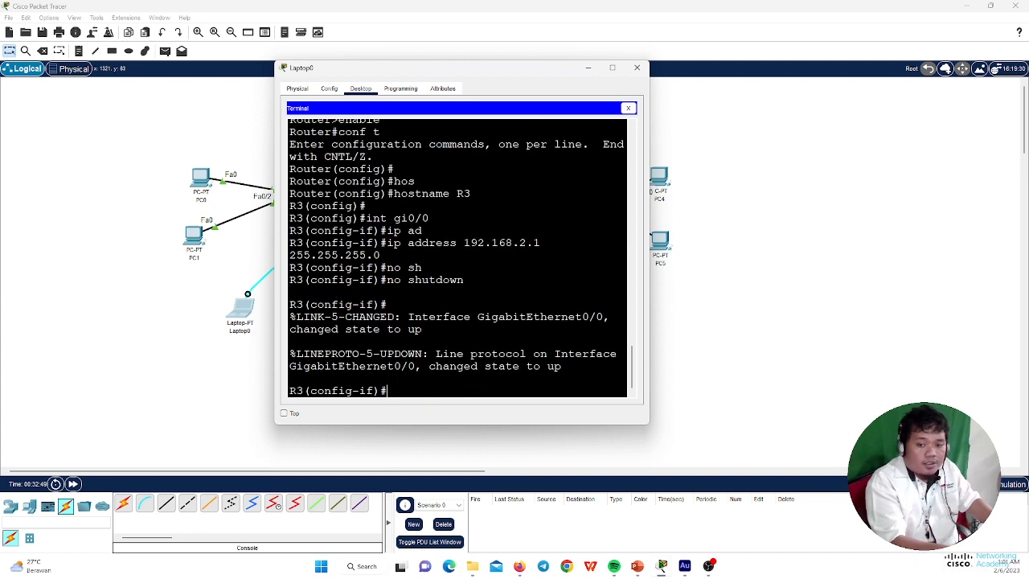
Exit interface configuration on R3 and create a DHCP pool named LAN3.
{"action": "type", "text": "exit"}
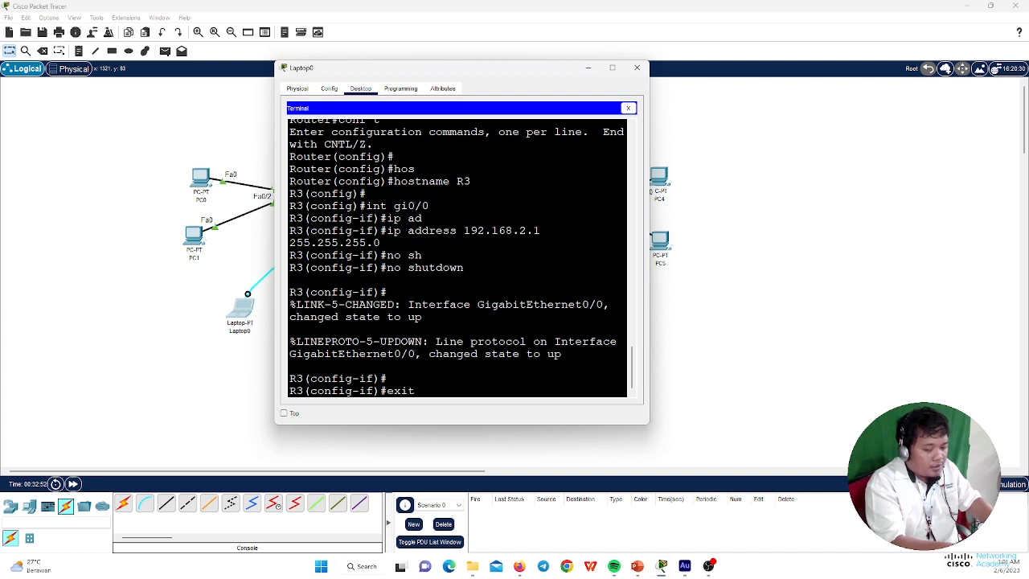
{"action": "key", "text": "Return"}
{"action": "key", "text": "Return"}
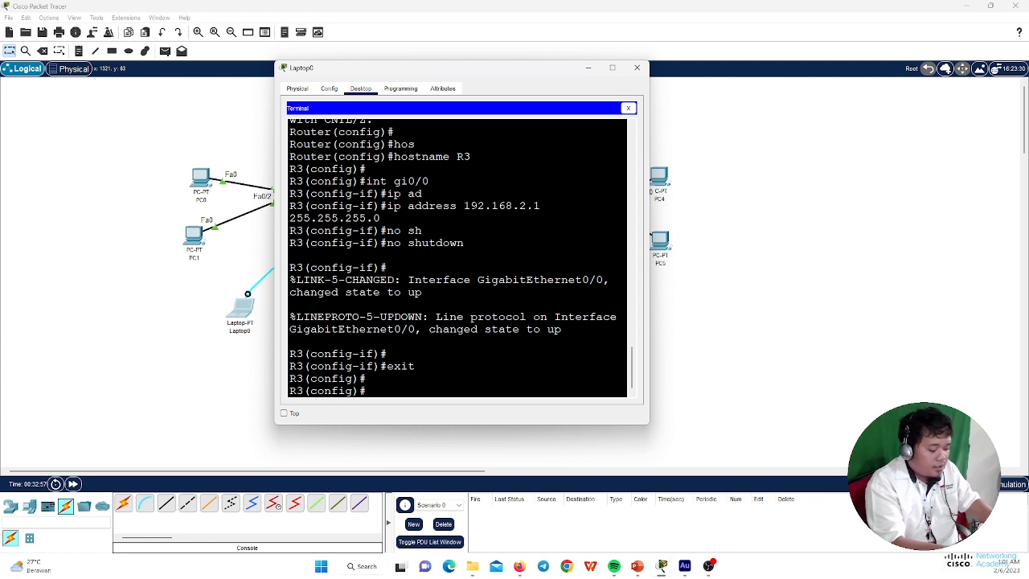
{"action": "type", "text": "ip dh"}
{"action": "key", "text": "Tab"}
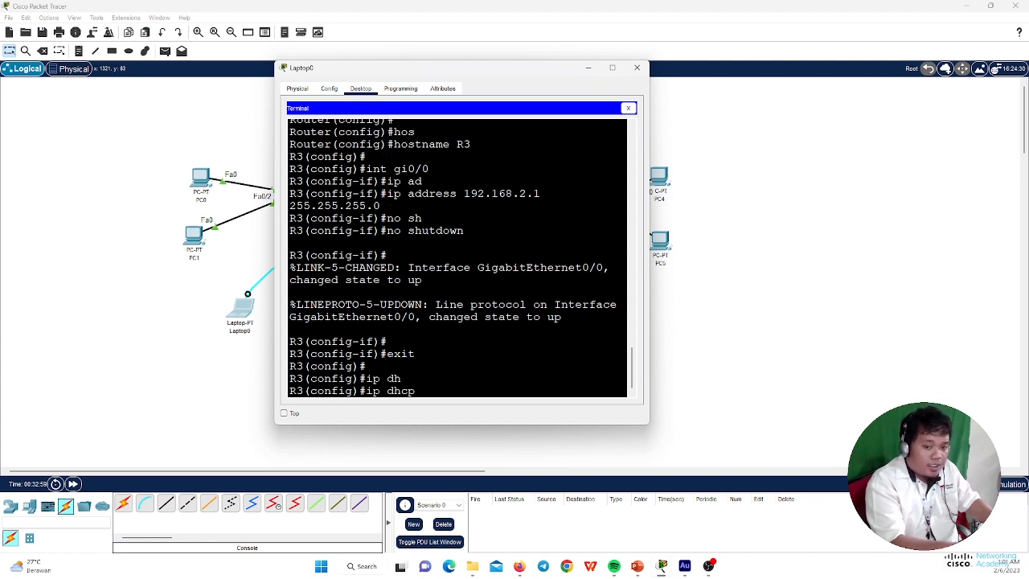
{"action": "type", "text": "po"}
{"action": "key", "text": "Tab"}
{"action": "type", "text": "LAN"}
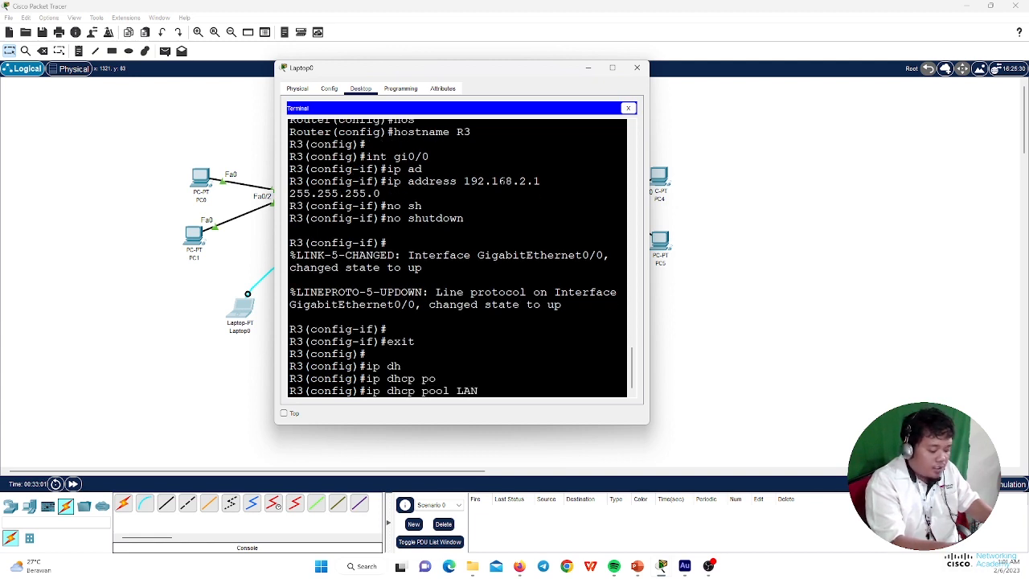
{"action": "type", "text": "3"}
{"action": "key", "text": "Return"}
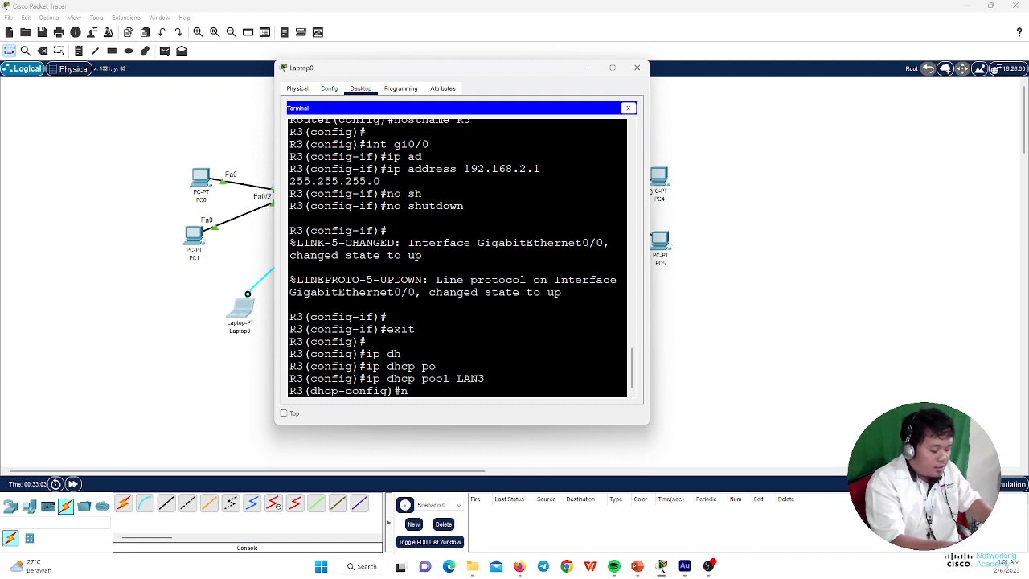
Set the LAN3 DHCP pool's network to 192.168.2.0 with mask 255.255.255.0.
{"action": "type", "text": "netw"}
{"action": "key", "text": "Tab"}
{"action": "type", "text": "192"}
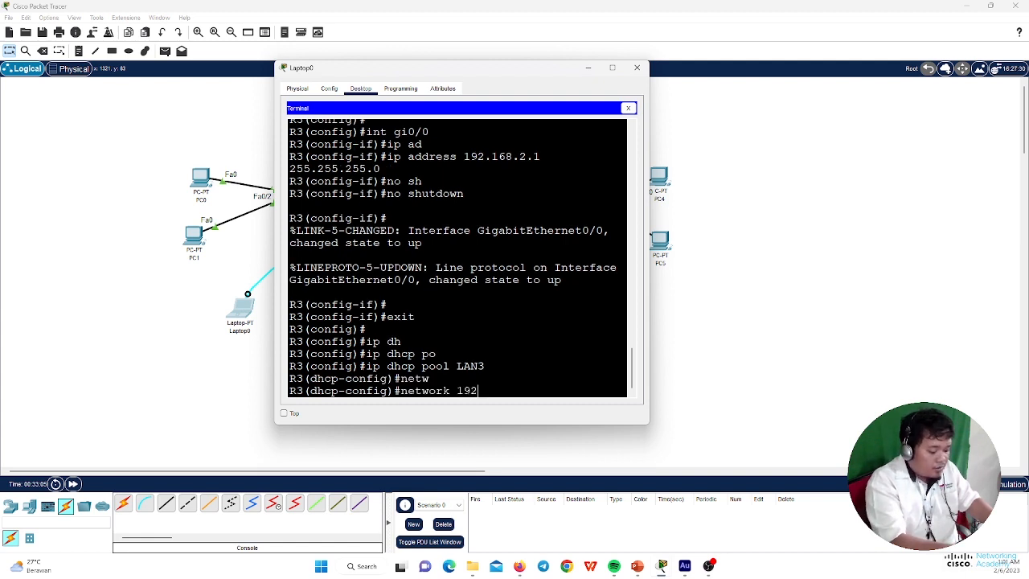
{"action": "type", "text": ".168.2.0 25"}
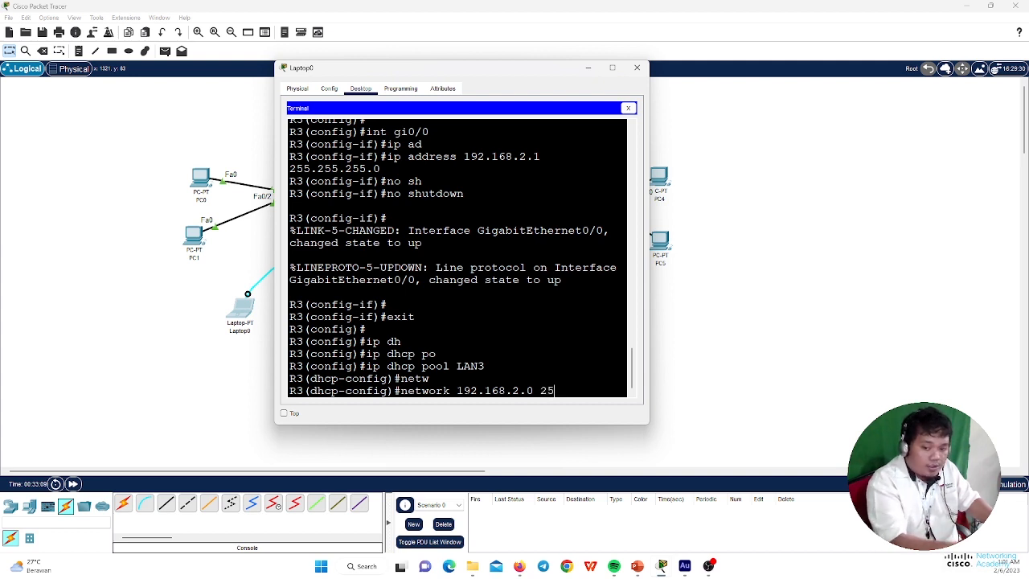
{"action": "type", "text": "5"}
{"action": "type", "text": "."}
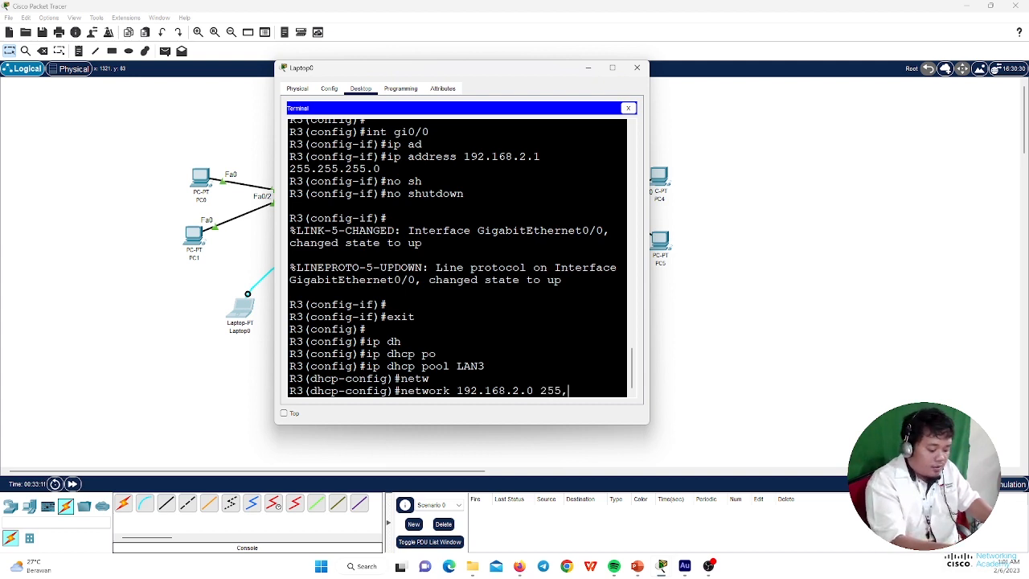
{"action": "type", "text": "255"}
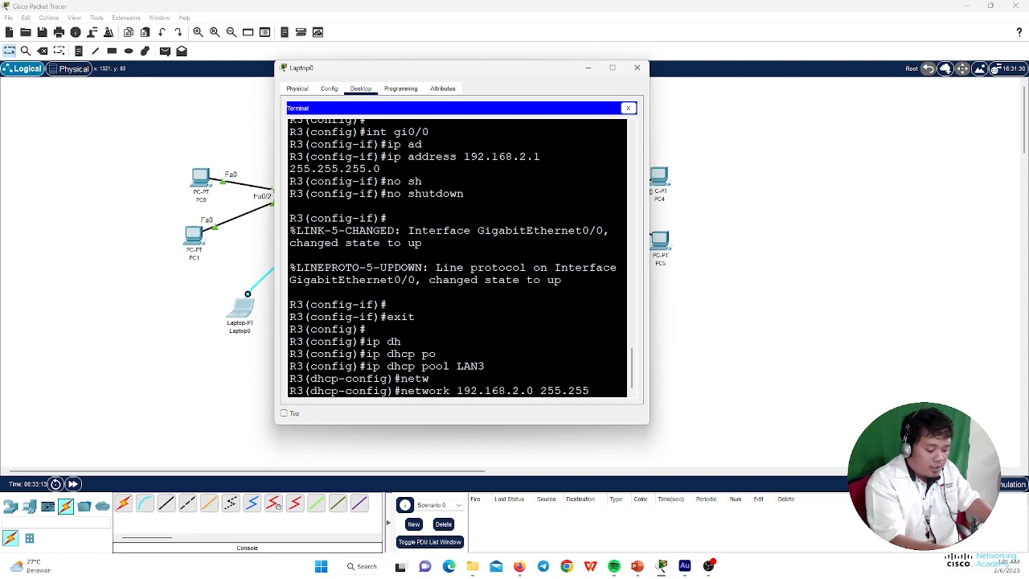
{"action": "type", "text": ".255."}
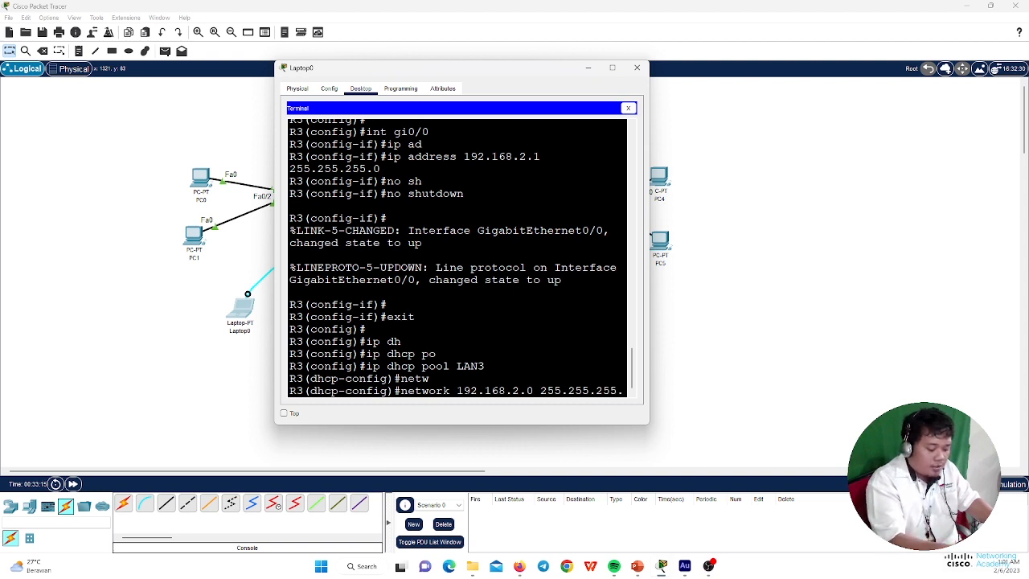
{"action": "type", "text": "0"}
{"action": "key", "text": "Return"}
Set the LAN3 DHCP pool's default router to 192.168.2.1 and close the laptop's window.
{"action": "type", "text": "de"}
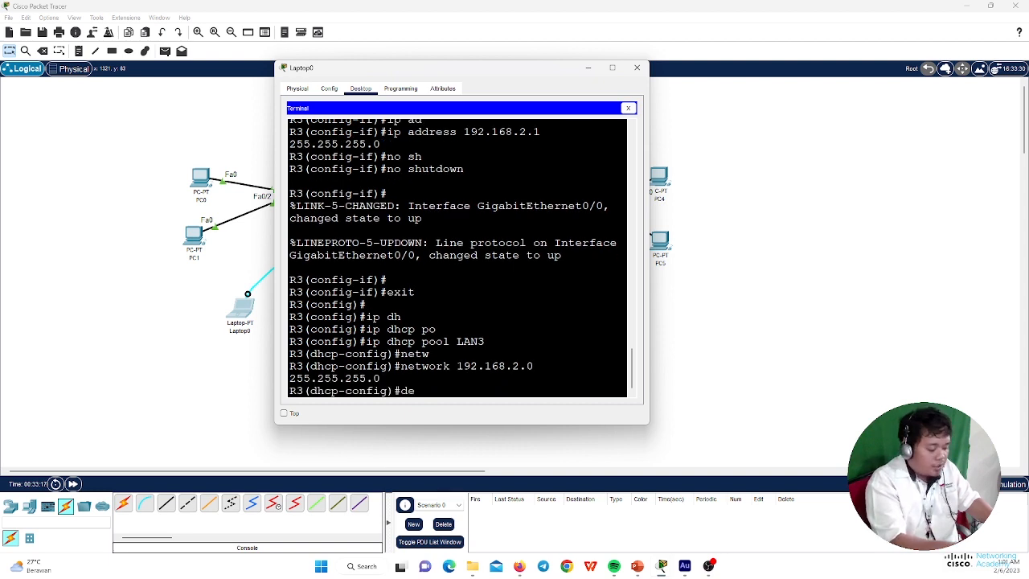
{"action": "type", "text": "fa"}
{"action": "key", "text": "Tab"}
{"action": "type", "text": "19"}
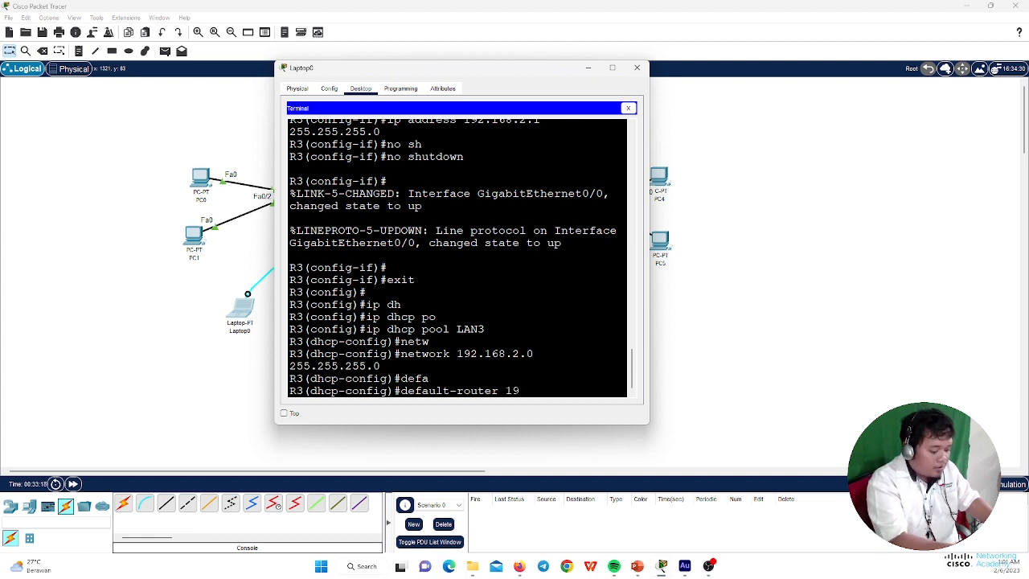
{"action": "type", "text": "2.168.2."}
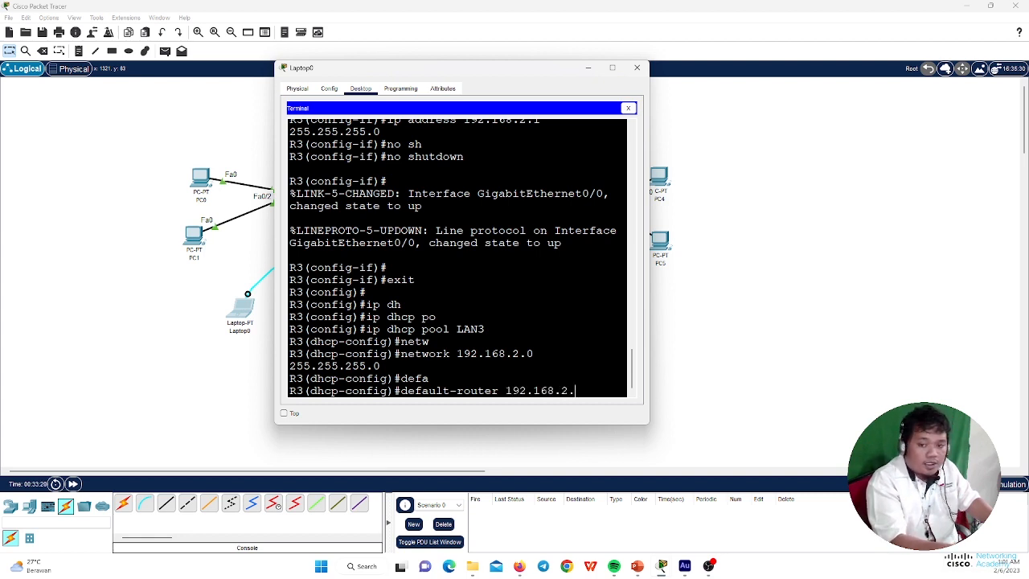
{"action": "type", "text": "1"}
{"action": "key", "text": "Return"}
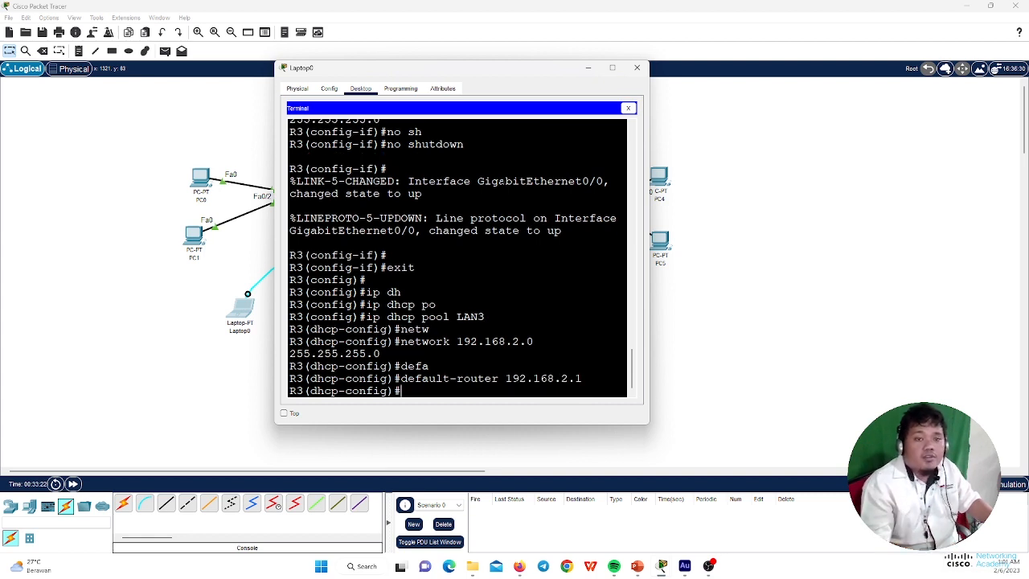
{"action": "left_click", "coordinate": [636, 67]}
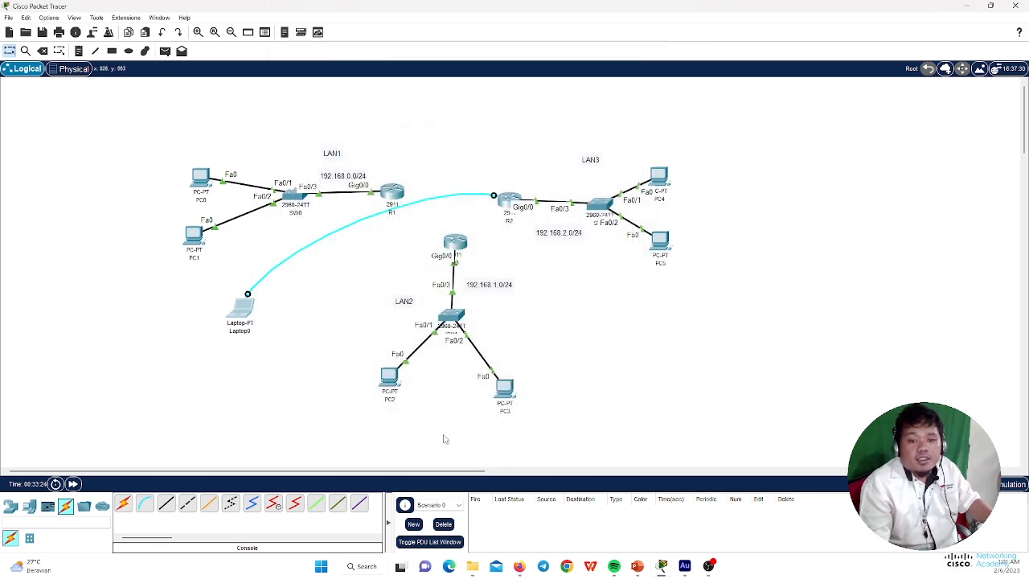
Switch PC5's IP configuration to DHCP and close its window.
{"action": "left_click", "coordinate": [659, 241]}
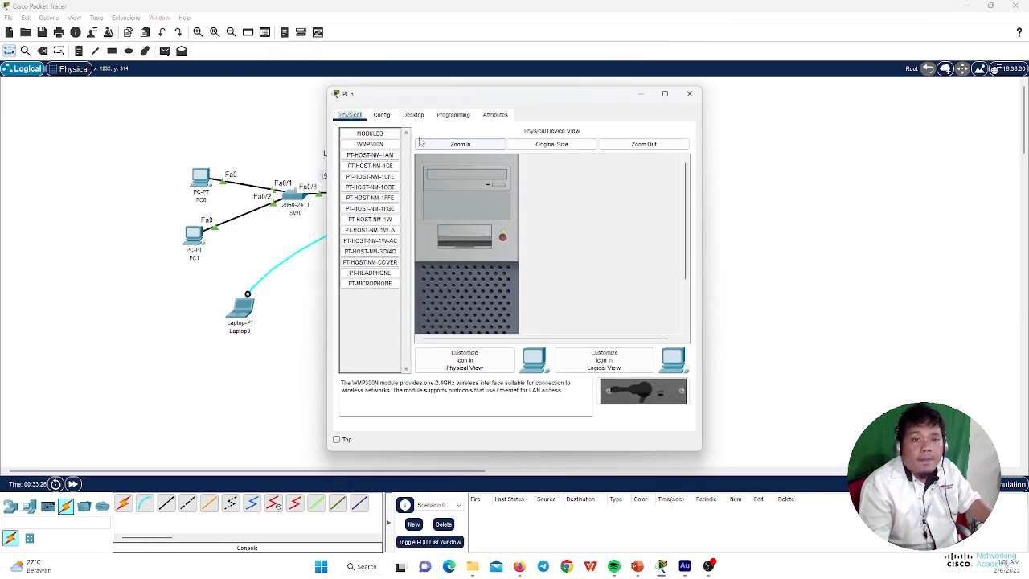
{"action": "left_click", "coordinate": [413, 115]}
{"action": "left_click", "coordinate": [373, 158]}
{"action": "left_click", "coordinate": [367, 177]}
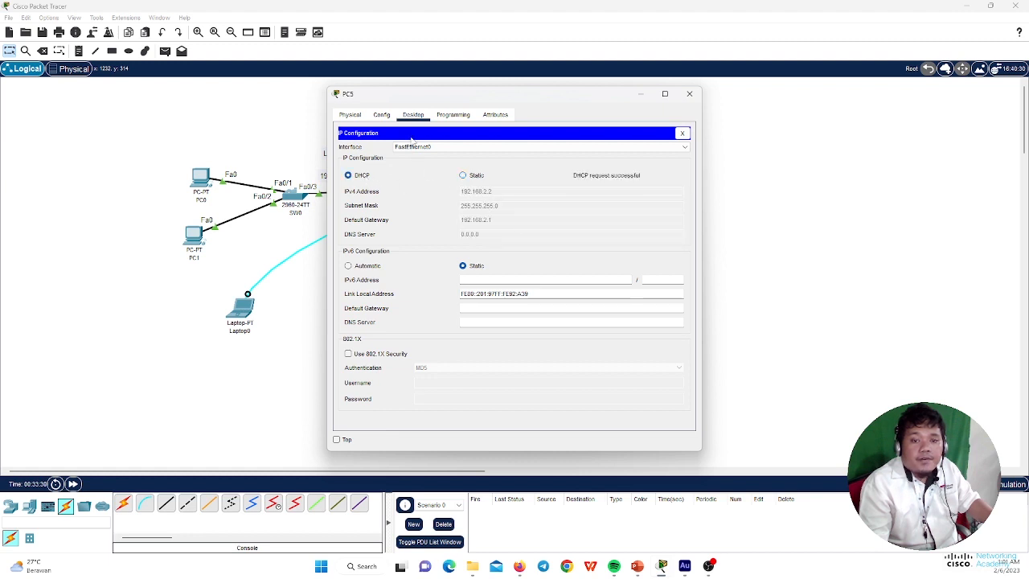
{"action": "left_click", "coordinate": [689, 94]}
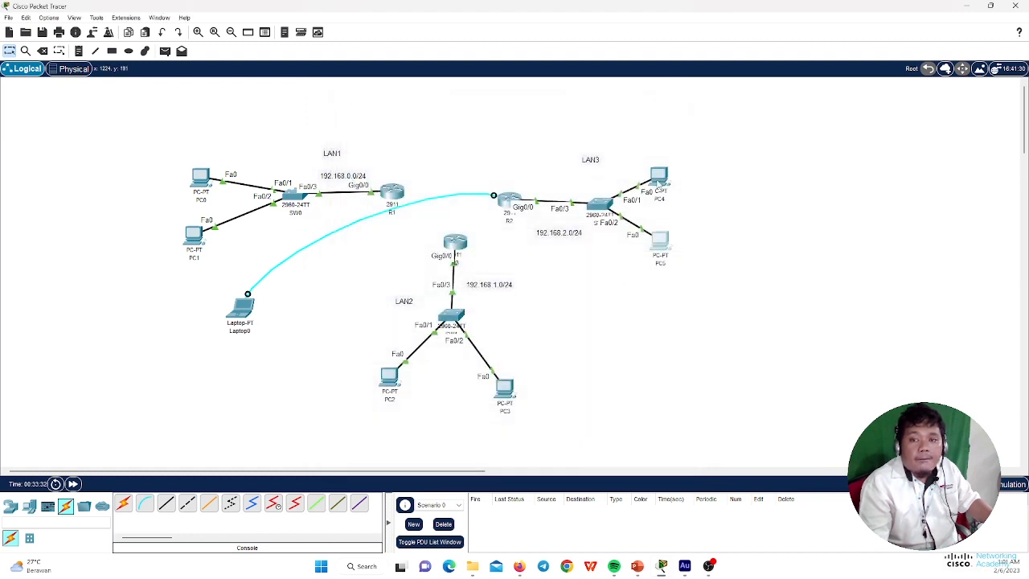
Switch PC4's IP configuration to DHCP and close its window.
{"action": "left_click", "coordinate": [658, 178]}
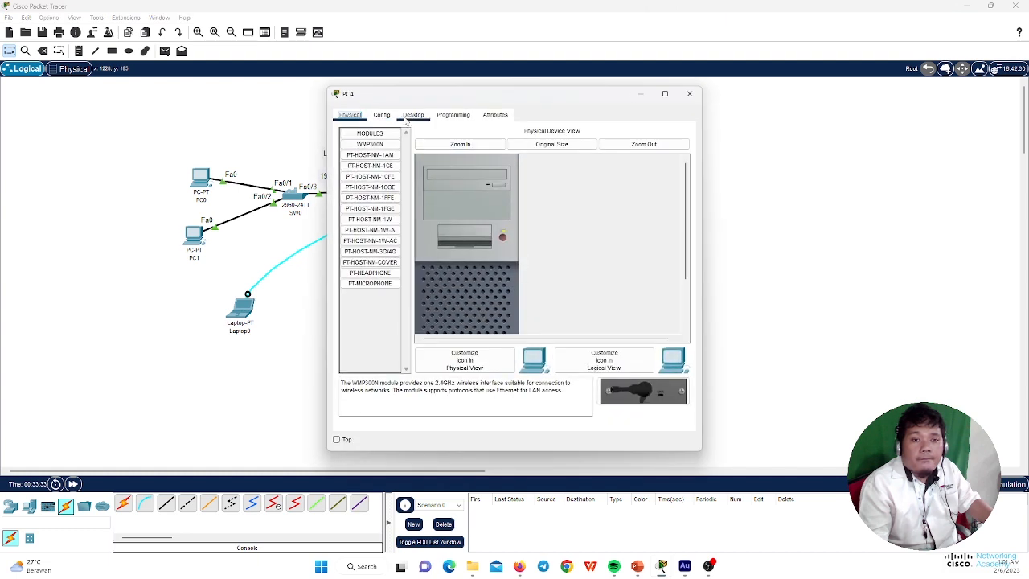
{"action": "left_click", "coordinate": [413, 115]}
{"action": "left_click", "coordinate": [376, 157]}
{"action": "left_click", "coordinate": [359, 176]}
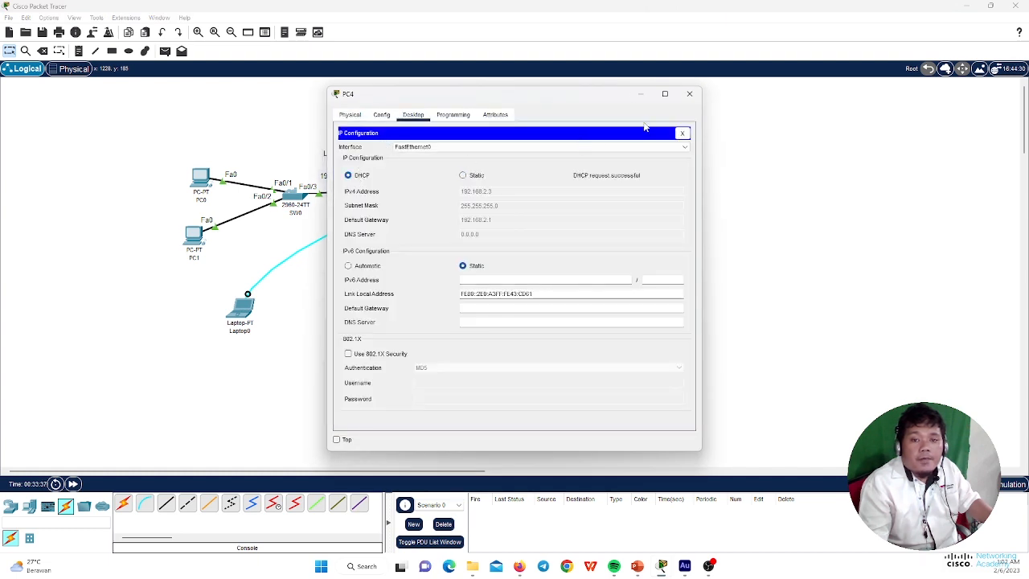
{"action": "left_click", "coordinate": [689, 93]}
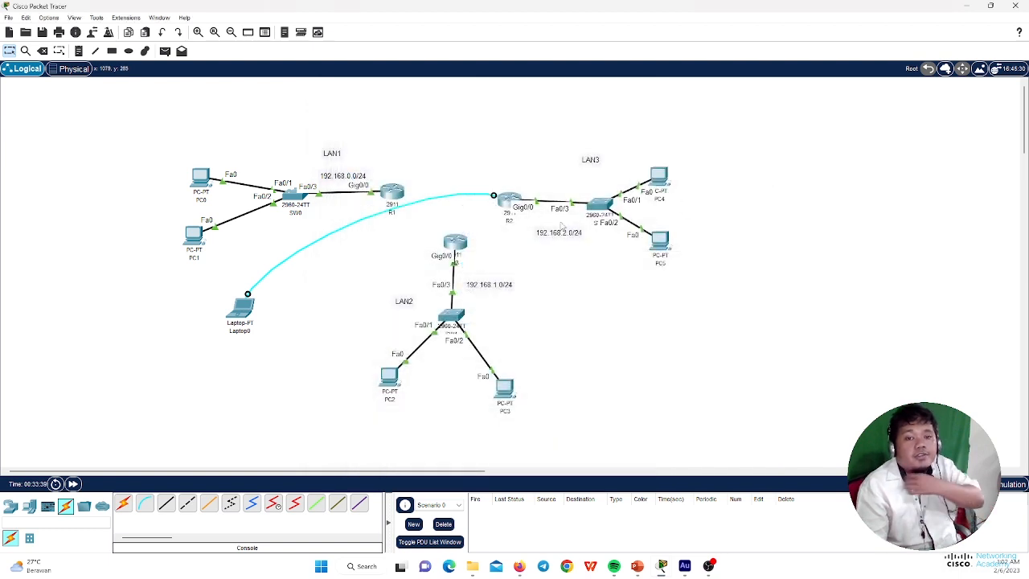
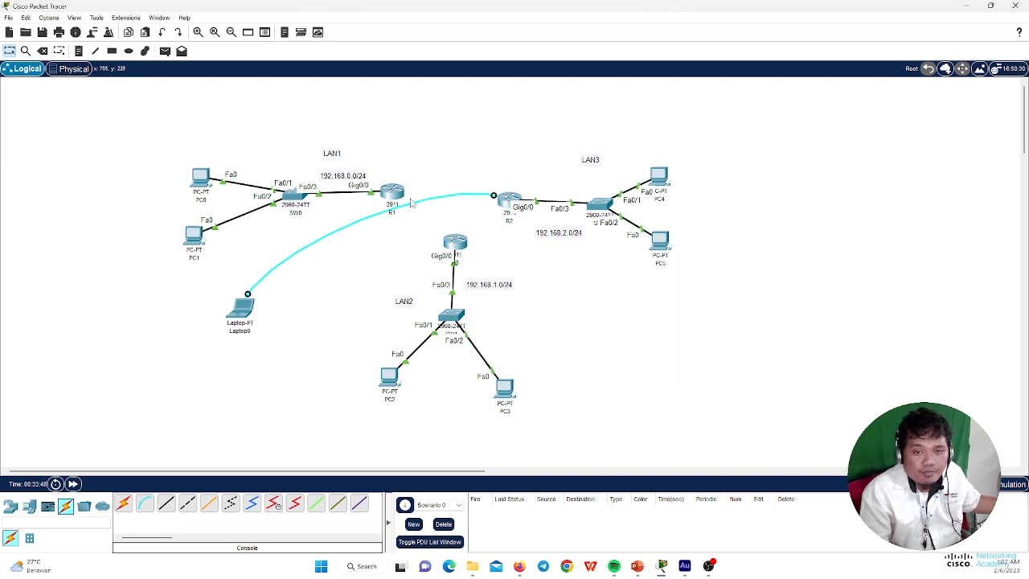
Connect R1's Serial0/3/0 port to the LAN2 router's Serial0/3/0 port with a serial DTE cable.
{"action": "left_click", "coordinate": [295, 503]}
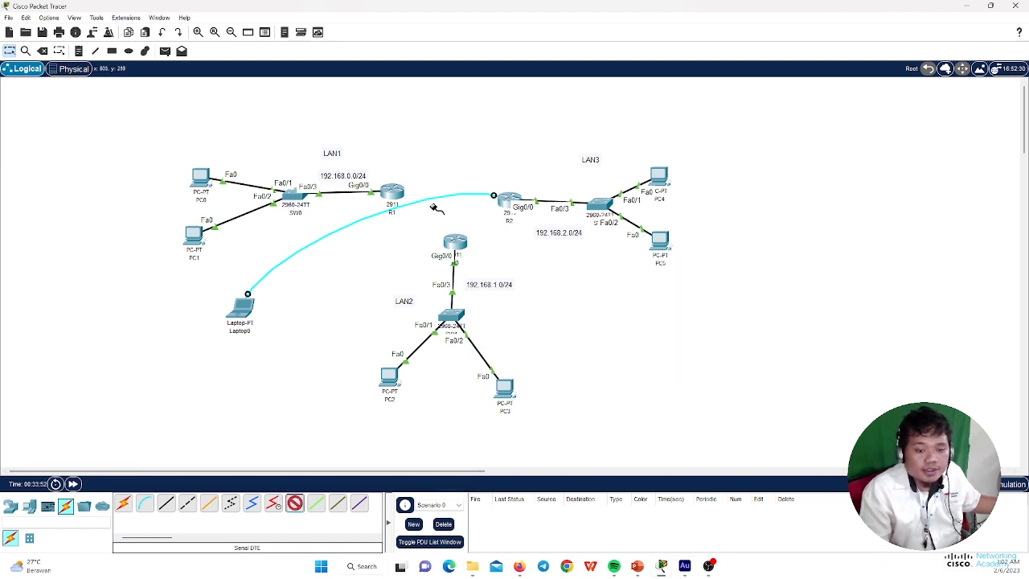
{"action": "left_click", "coordinate": [392, 197]}
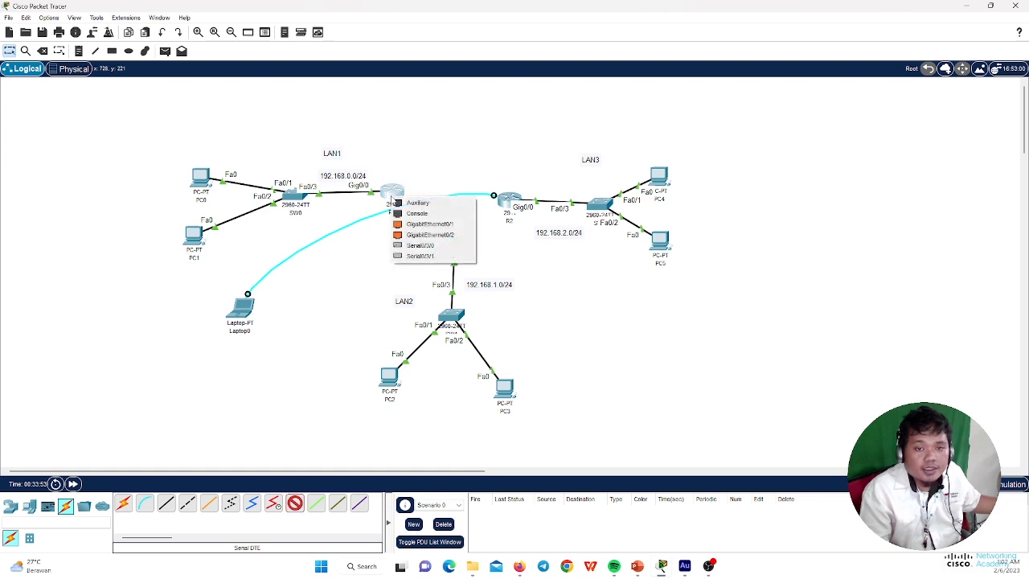
{"action": "left_click", "coordinate": [408, 245]}
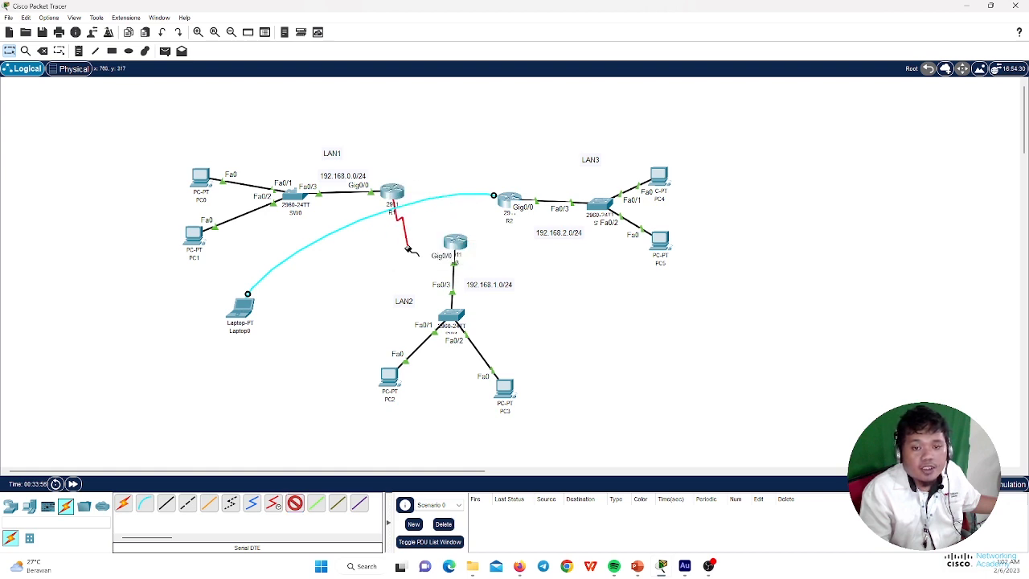
{"action": "left_click", "coordinate": [456, 243]}
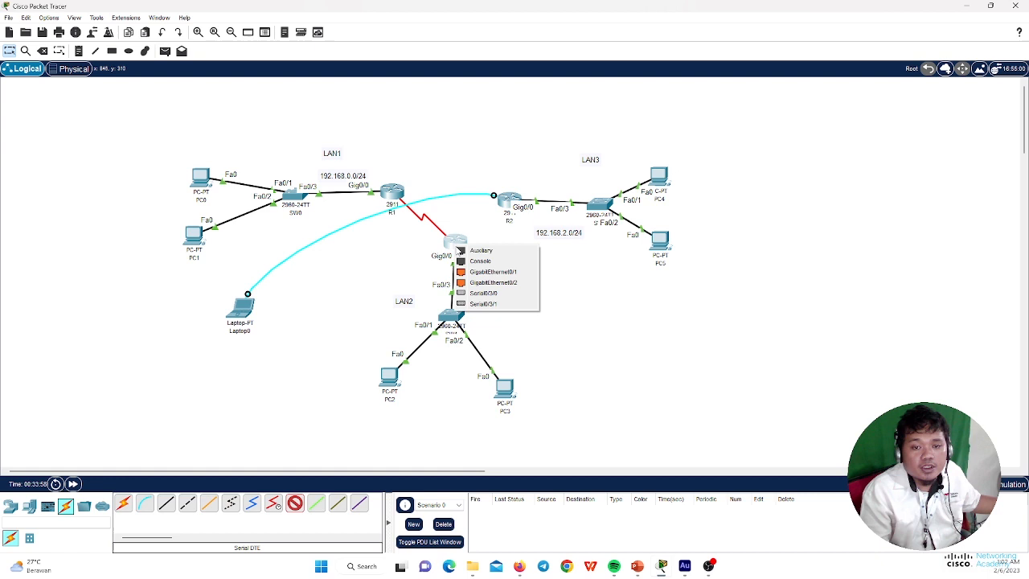
{"action": "left_click", "coordinate": [483, 293]}
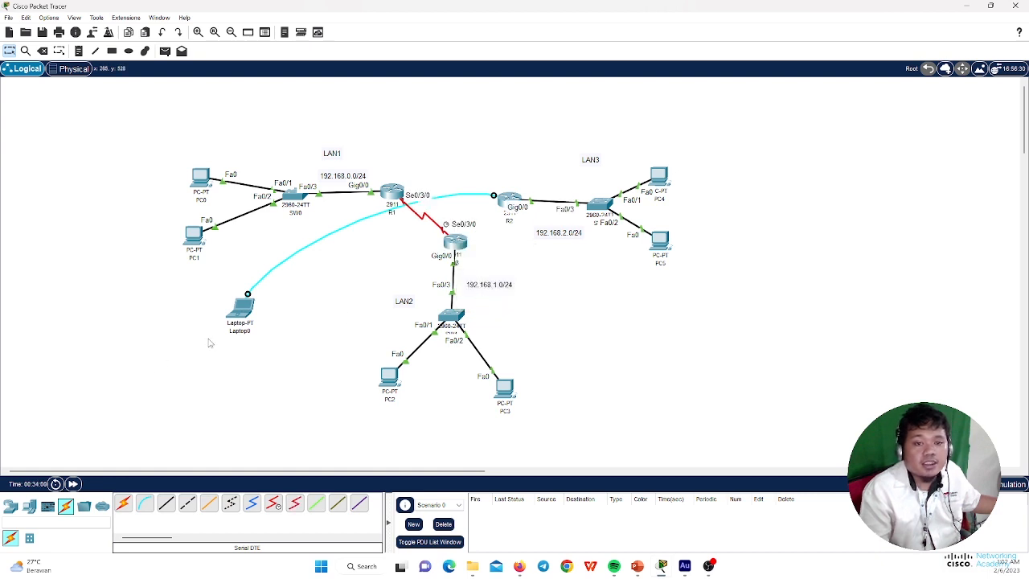
Connect the LAN2 router's GigabitEthernet0/1 port to R2's GigabitEthernet0/1 port with a copper crossover cable.
{"action": "left_click", "coordinate": [187, 503]}
{"action": "left_click", "coordinate": [466, 244]}
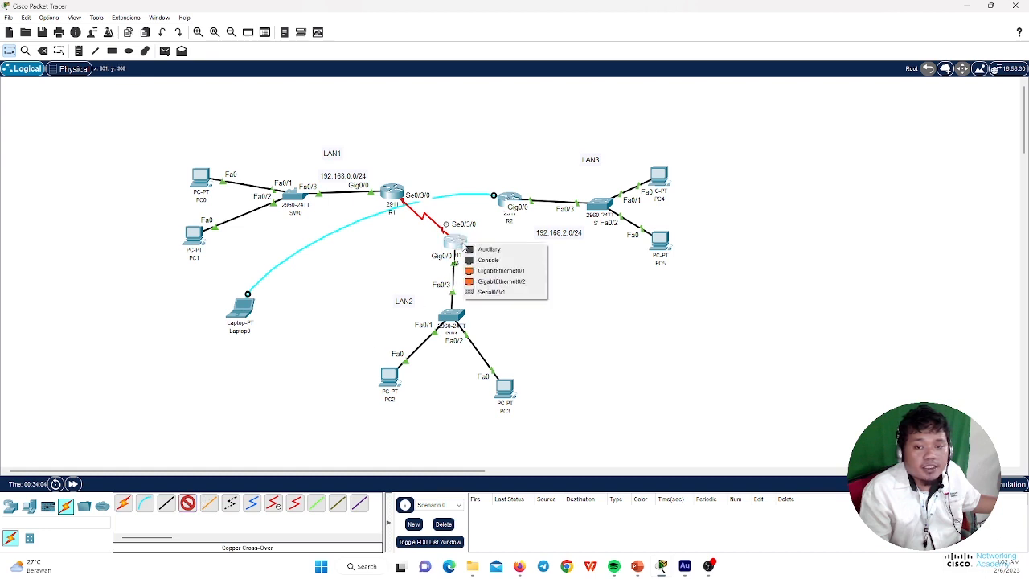
{"action": "left_click", "coordinate": [493, 273]}
{"action": "left_click", "coordinate": [509, 201]}
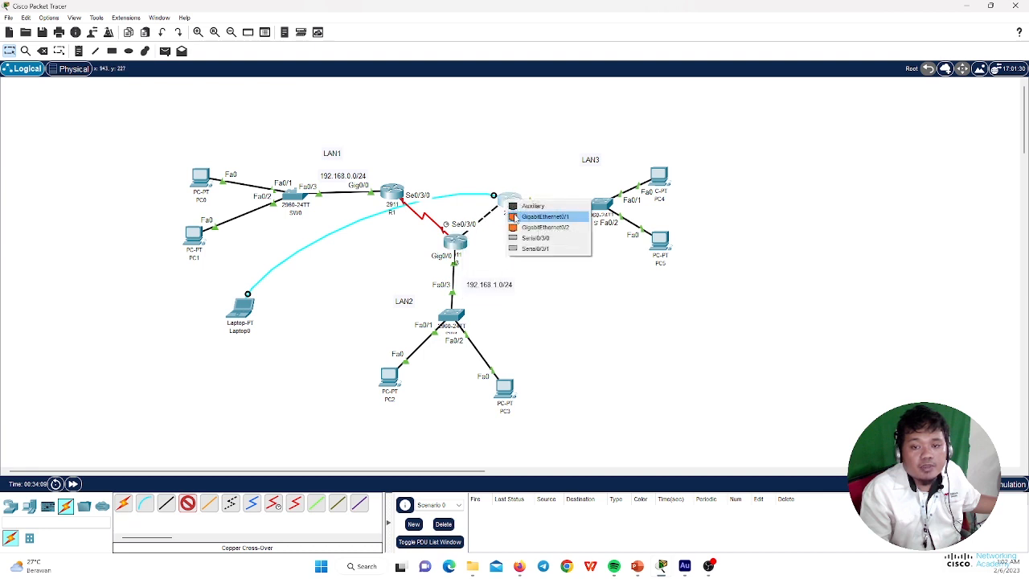
{"action": "left_click", "coordinate": [516, 217]}
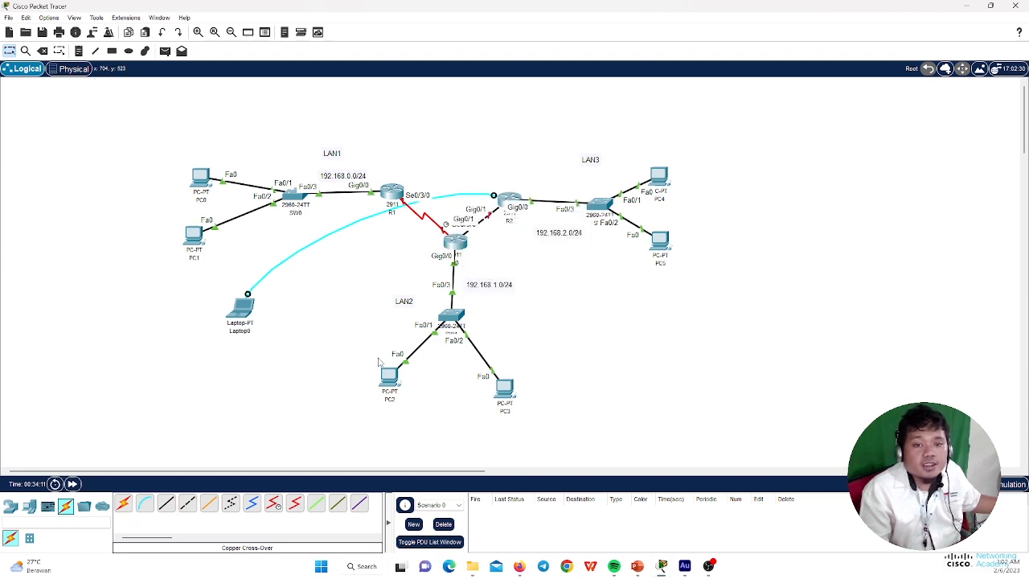
Move the LAN2 router, switch, PCs and 192.168.1.0/24 label to make more room below R1 and R2.
{"action": "left_click_drag", "start_coordinate": [458, 245], "coordinate": [452, 256]}
{"action": "left_click_drag", "start_coordinate": [444, 322], "coordinate": [442, 360]}
{"action": "left_click_drag", "start_coordinate": [388, 374], "coordinate": [374, 416]}
{"action": "mouse_move", "coordinate": [504, 390]}
{"action": "left_mouse_down"}
{"action": "mouse_move", "coordinate": [503, 401]}
{"action": "mouse_move", "coordinate": [507, 391]}
{"action": "left_mouse_up"}
{"action": "left_click_drag", "start_coordinate": [493, 290], "coordinate": [510, 294]}
{"action": "mouse_move", "coordinate": [456, 266]}
{"action": "left_mouse_down"}
{"action": "mouse_move", "coordinate": [460, 297]}
{"action": "mouse_move", "coordinate": [463, 283]}
{"action": "left_mouse_up"}
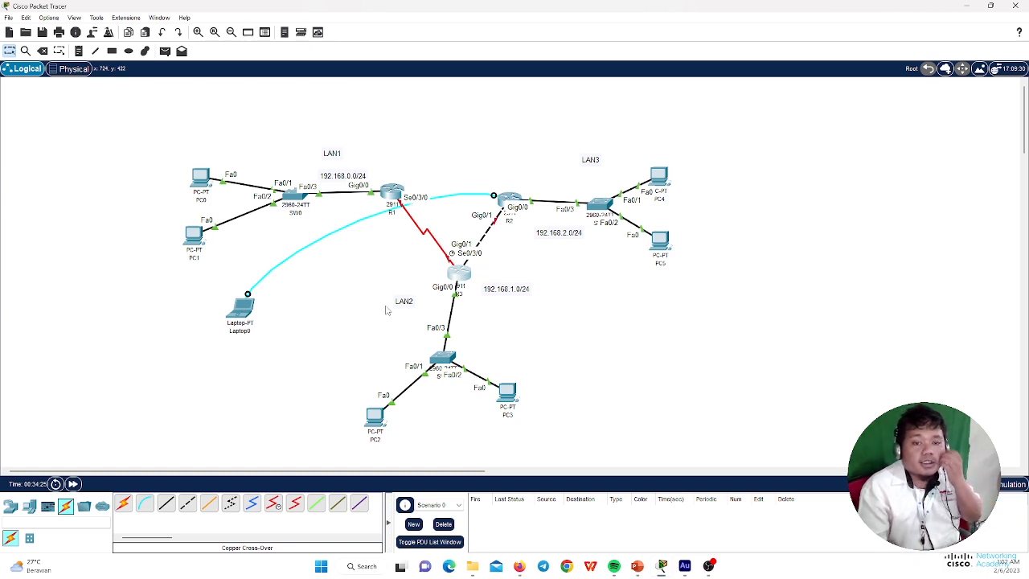
Connect R1's GigabitEthernet0/2 port to R2's GigabitEthernet0/2 port with a copper crossover cable and shift R2 upward.
{"action": "left_click", "coordinate": [187, 503]}
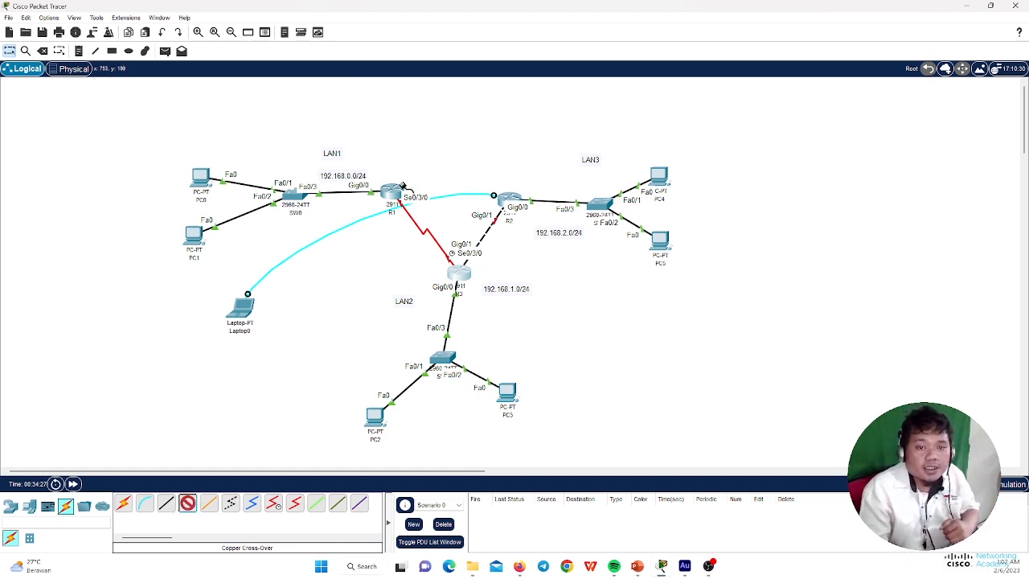
{"action": "left_click", "coordinate": [400, 188]}
{"action": "left_click", "coordinate": [434, 230]}
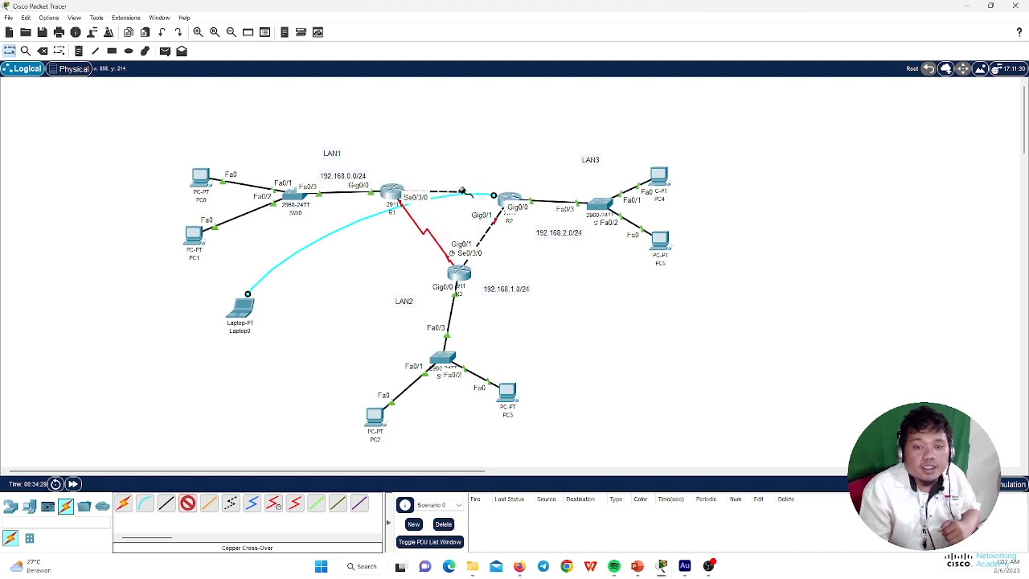
{"action": "left_click", "coordinate": [512, 197]}
{"action": "left_click", "coordinate": [530, 217]}
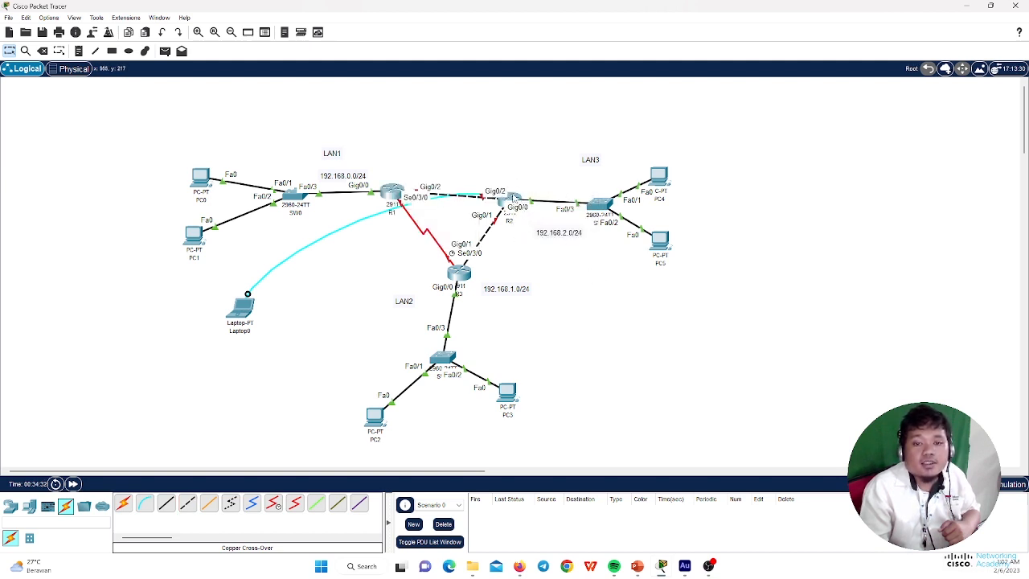
{"action": "left_click_drag", "start_coordinate": [513, 197], "coordinate": [521, 164]}
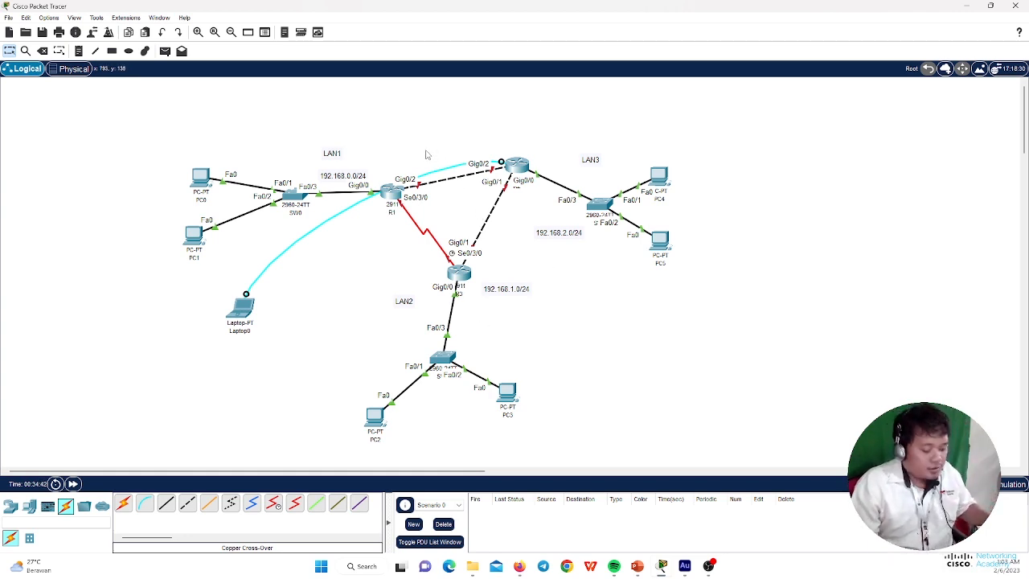
Add the note 10.1.1.1/30 above R1's Gig0/2 port and move R2 farther from R1.
{"action": "key", "text": "n"}
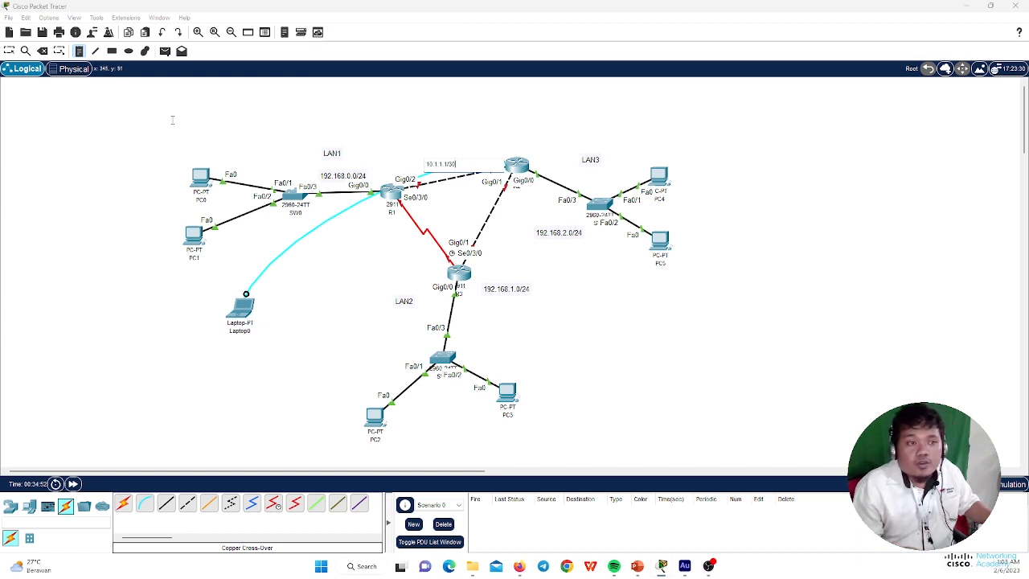
{"action": "left_click", "coordinate": [9, 50]}
{"action": "left_click_drag", "start_coordinate": [442, 167], "coordinate": [405, 166]}
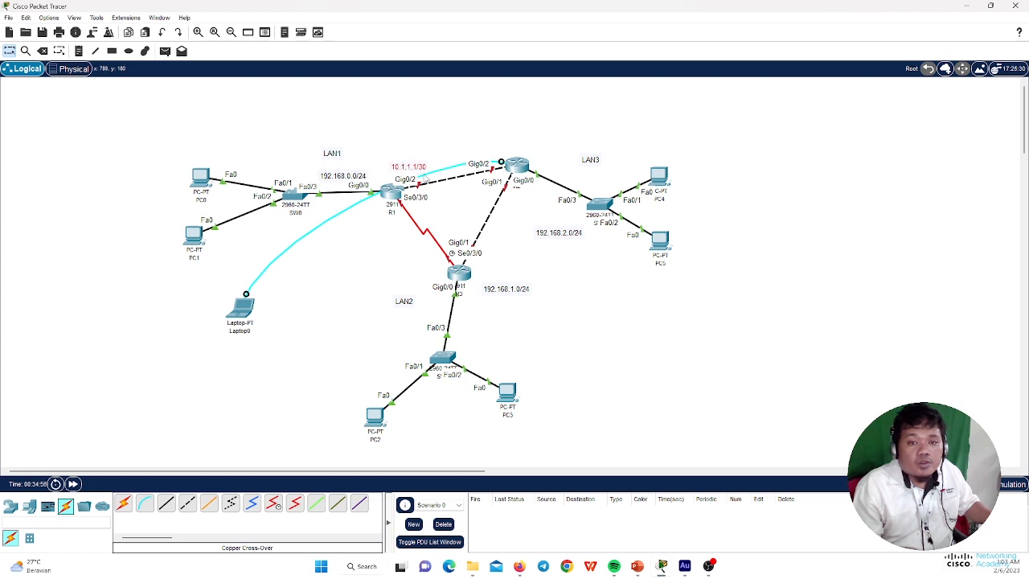
{"action": "left_click_drag", "start_coordinate": [509, 164], "coordinate": [531, 154]}
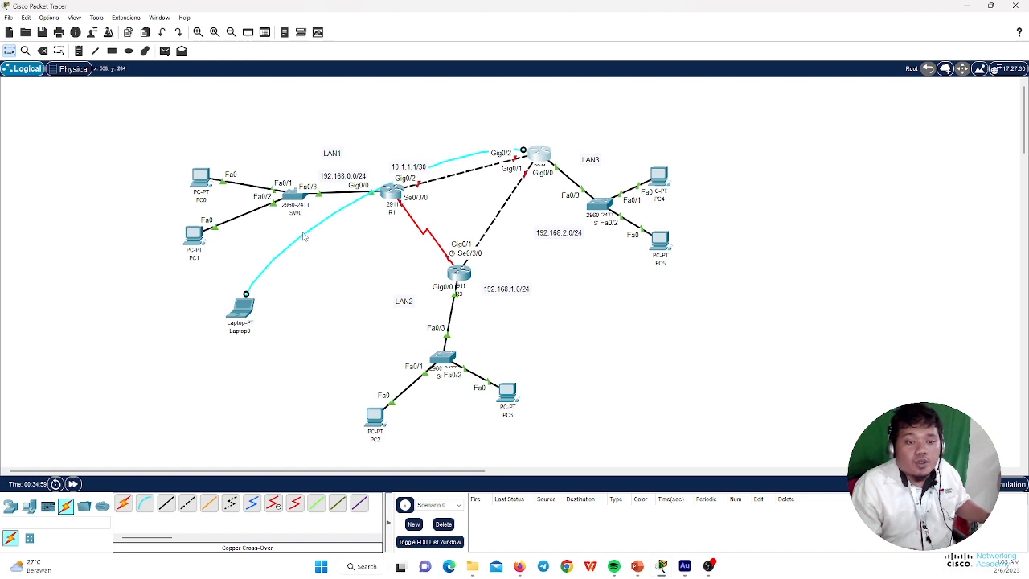
{"action": "left_click_drag", "start_coordinate": [286, 235], "coordinate": [318, 283]}
{"action": "left_click_drag", "start_coordinate": [410, 171], "coordinate": [411, 161]}
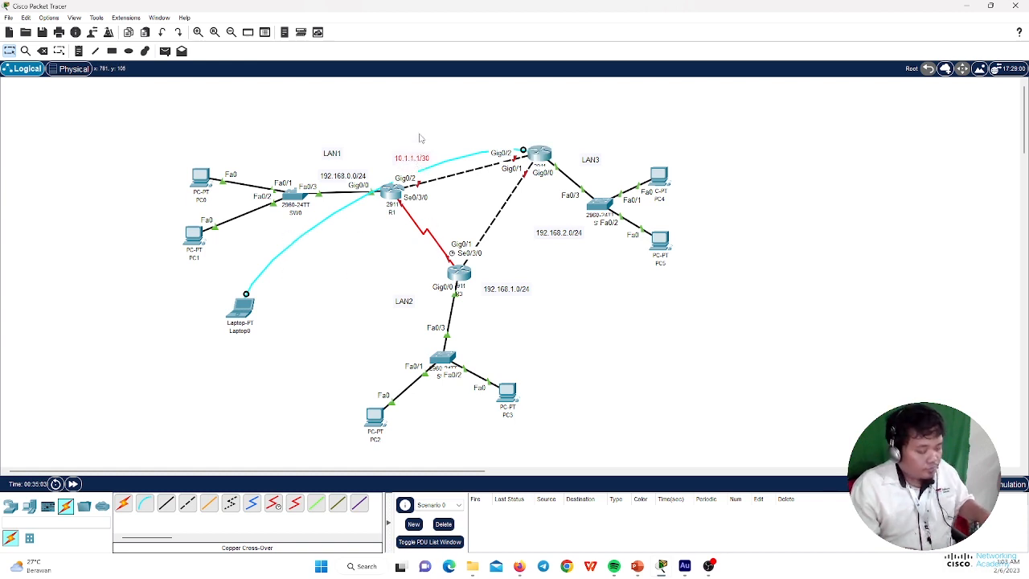
Duplicate the 10.1.1.1/30 note, place the copy above R2's Gig0/2 port and change it to 10.1.1.2/30.
{"action": "key", "text": "ctrl+v"}
{"action": "left_click_drag", "start_coordinate": [414, 135], "coordinate": [491, 138]}
{"action": "double_click", "coordinate": [490, 136]}
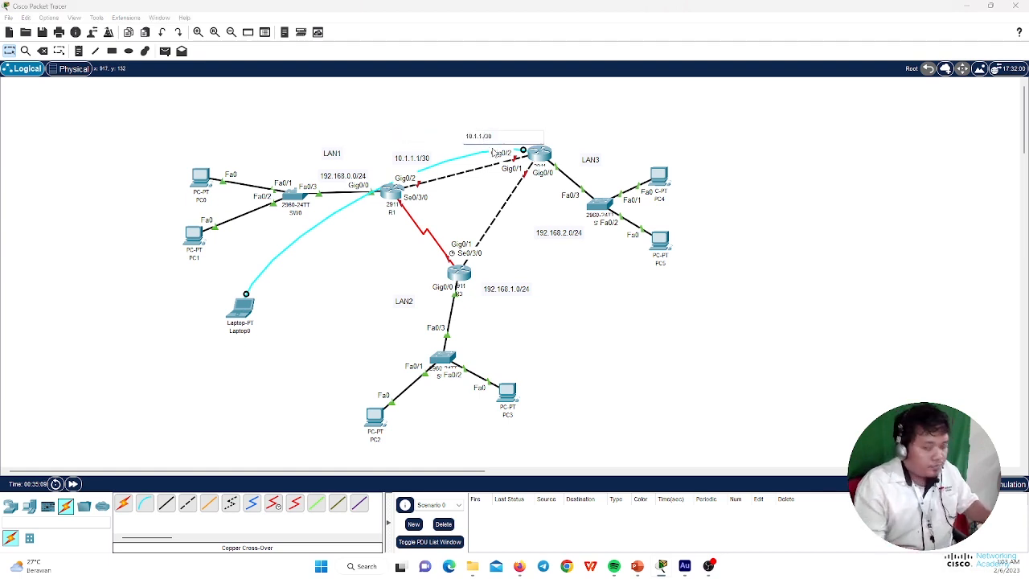
{"action": "left_click", "coordinate": [607, 133]}
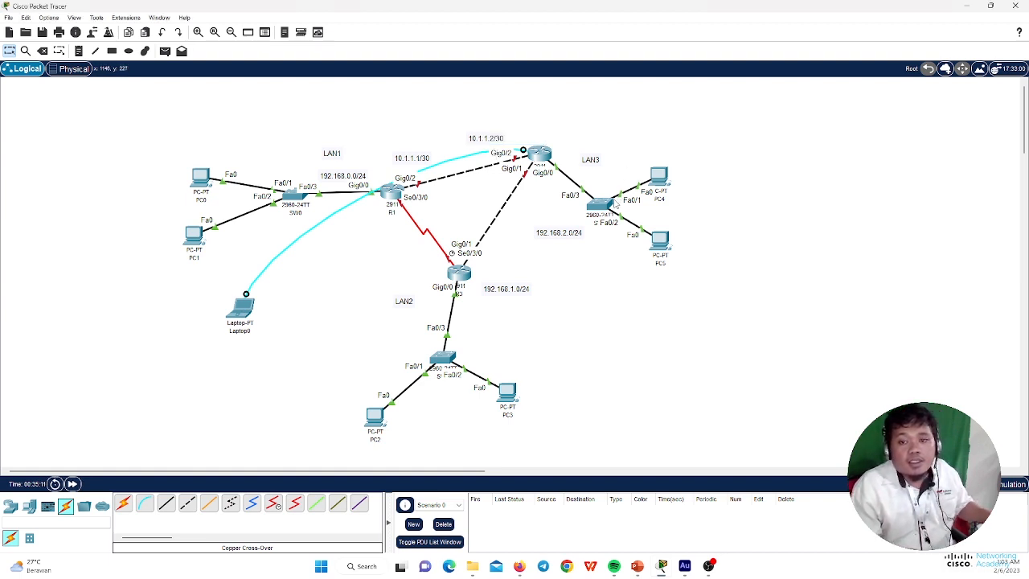
Spread out LAN3 by moving PC4, PC5 and their switch farther away from R2.
{"action": "left_click_drag", "start_coordinate": [596, 201], "coordinate": [760, 164]}
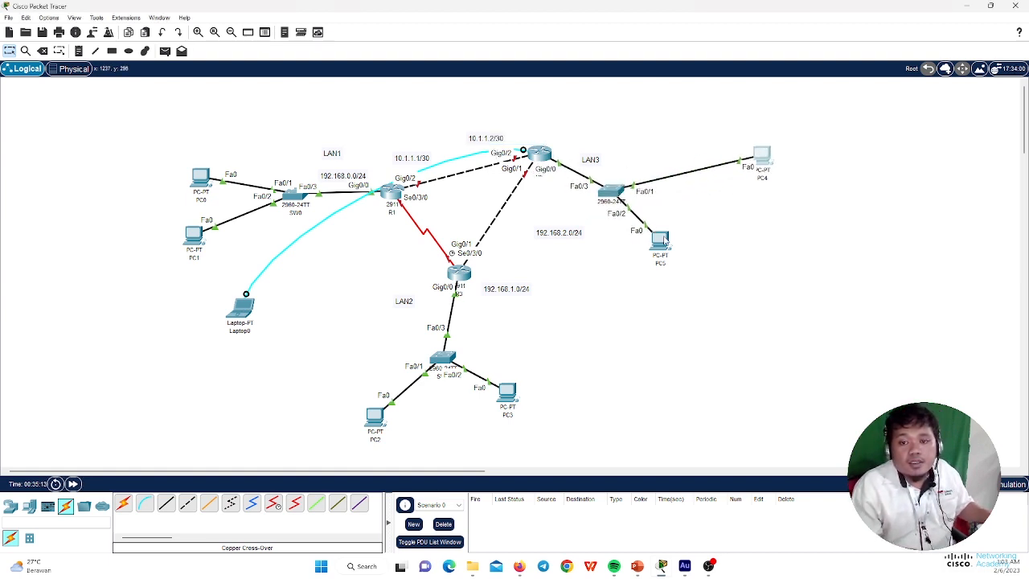
{"action": "left_click_drag", "start_coordinate": [667, 242], "coordinate": [732, 225]}
{"action": "left_click_drag", "start_coordinate": [624, 186], "coordinate": [700, 190]}
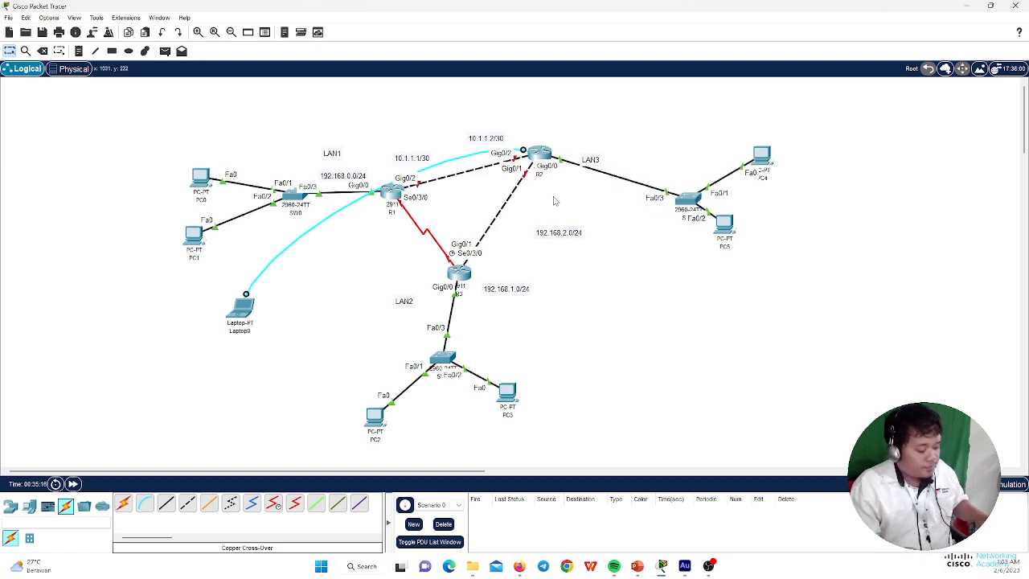
Paste a copy of the 10.1.1.1/30 note below R2 and change its text to 10.10.1.1/30.
{"action": "type", "text": "10.1.1.1/30"}
{"action": "left_click_drag", "start_coordinate": [418, 139], "coordinate": [542, 193]}
{"action": "double_click", "coordinate": [541, 190]}
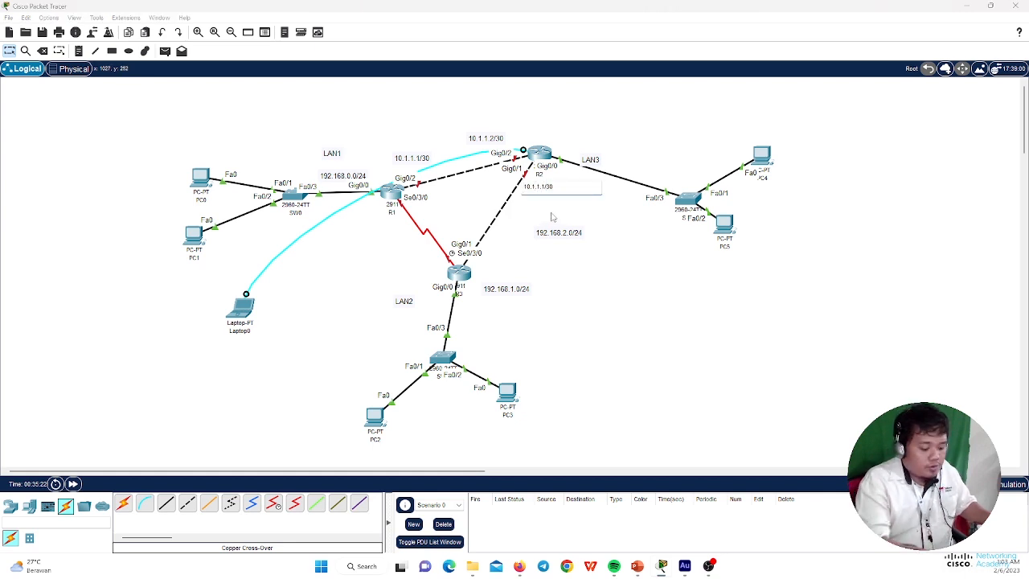
{"action": "key", "text": "BackSpace"}
{"action": "type", "text": "10"}
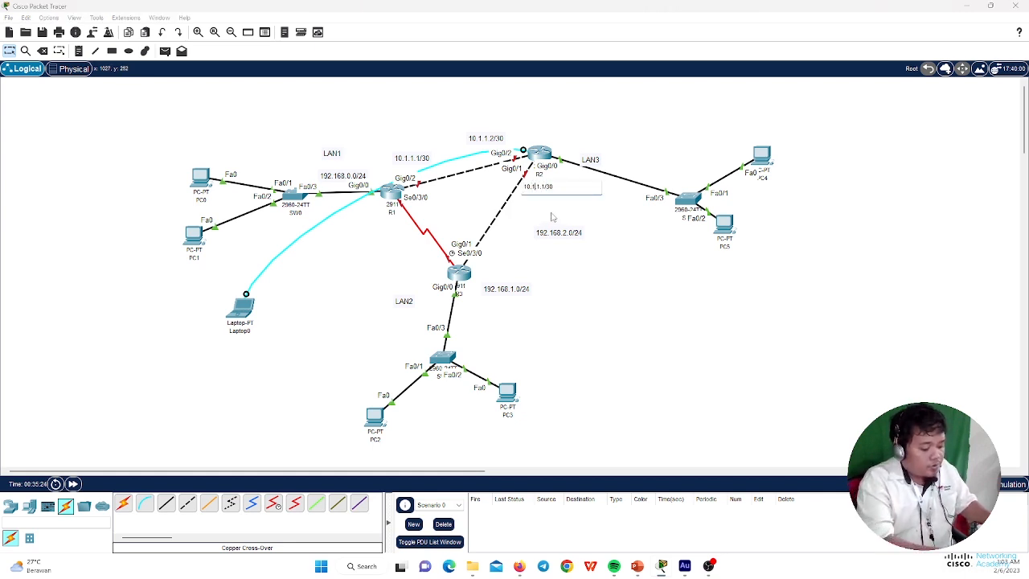
{"action": "left_click", "coordinate": [584, 217]}
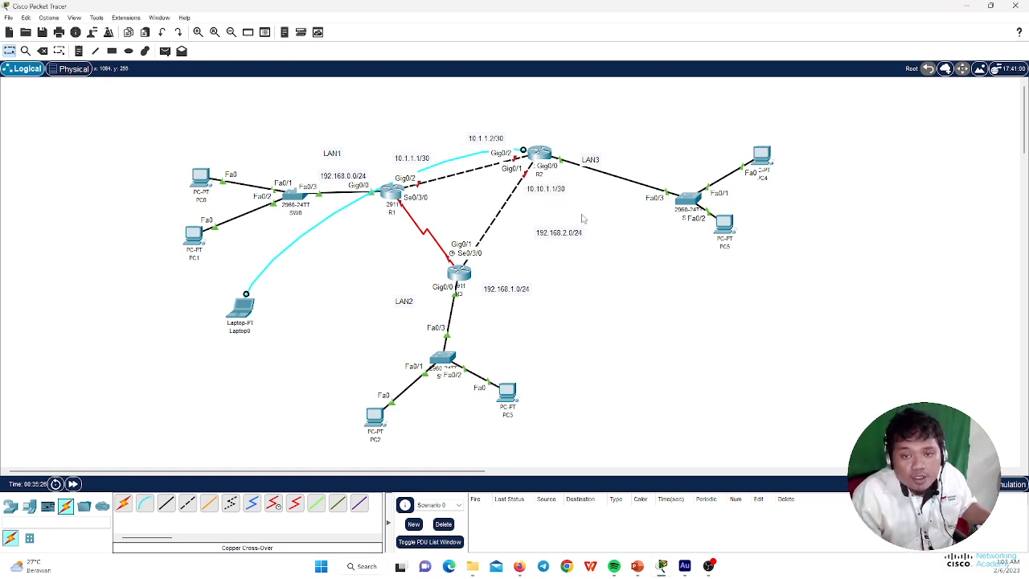
{"action": "left_click_drag", "start_coordinate": [541, 193], "coordinate": [547, 192]}
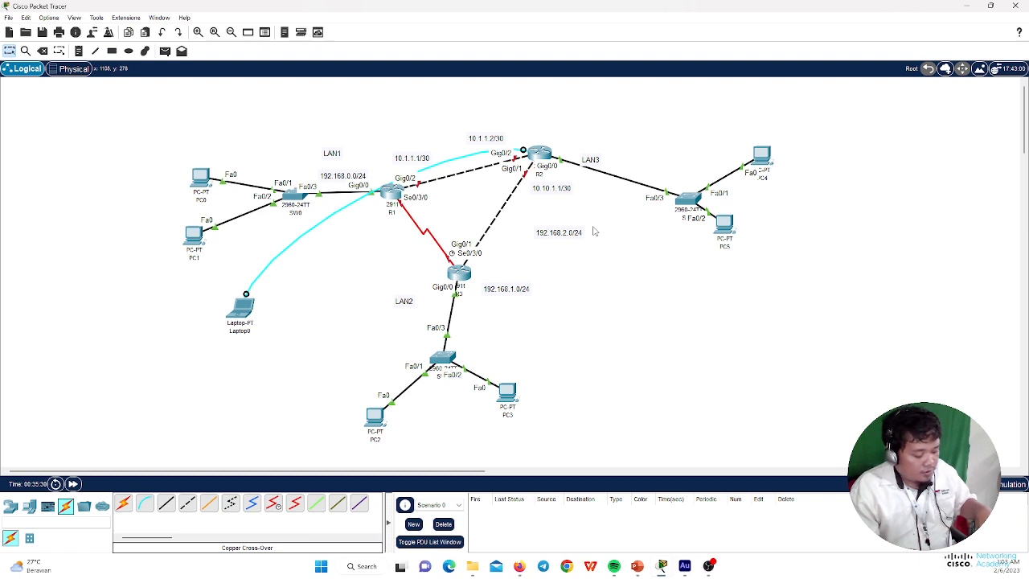
Duplicate the 10.10.1.1/30 note and move the 192.168.2.0/24 and 192.168.1.0/24 labels beside their LANs' router-to-switch links.
{"action": "mouse_move", "coordinate": [545, 194]}
{"action": "left_mouse_down"}
{"action": "mouse_move", "coordinate": [513, 231]}
{"action": "mouse_move", "coordinate": [529, 201]}
{"action": "left_mouse_up"}
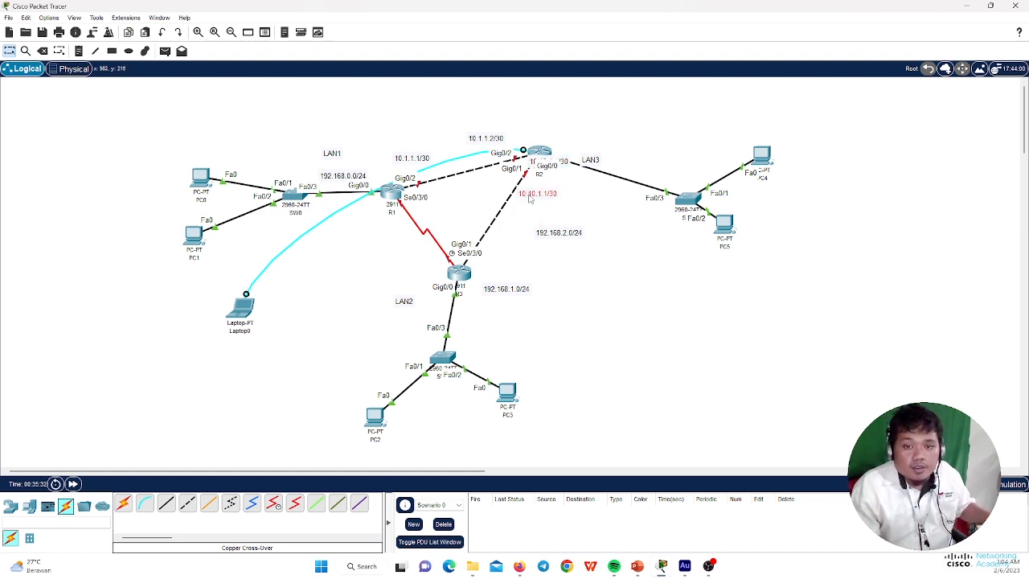
{"action": "left_click_drag", "start_coordinate": [563, 235], "coordinate": [647, 165]}
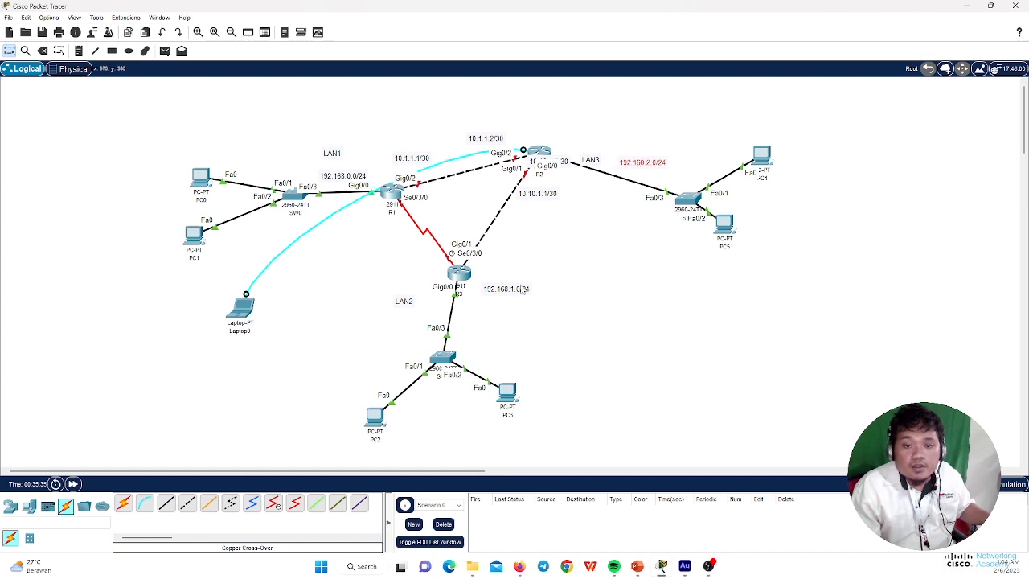
{"action": "left_click_drag", "start_coordinate": [524, 289], "coordinate": [493, 319]}
{"action": "left_click_drag", "start_coordinate": [530, 198], "coordinate": [532, 207]}
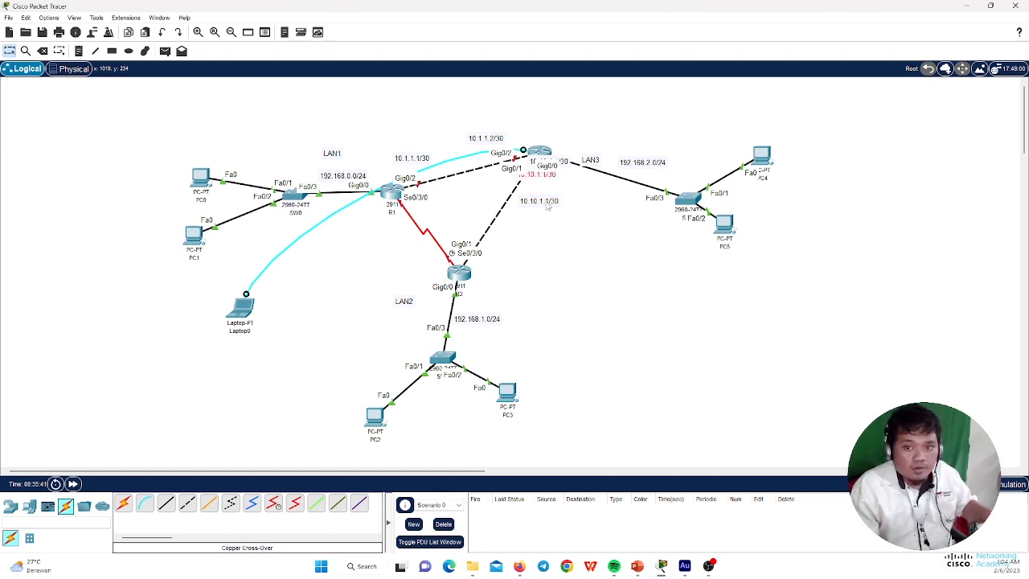
Place a copy of the 10.10.1.1/30 note near the LAN2 router's Gig0/1 port and change it to 10.10.1.2/30.
{"action": "left_click_drag", "start_coordinate": [546, 179], "coordinate": [526, 235]}
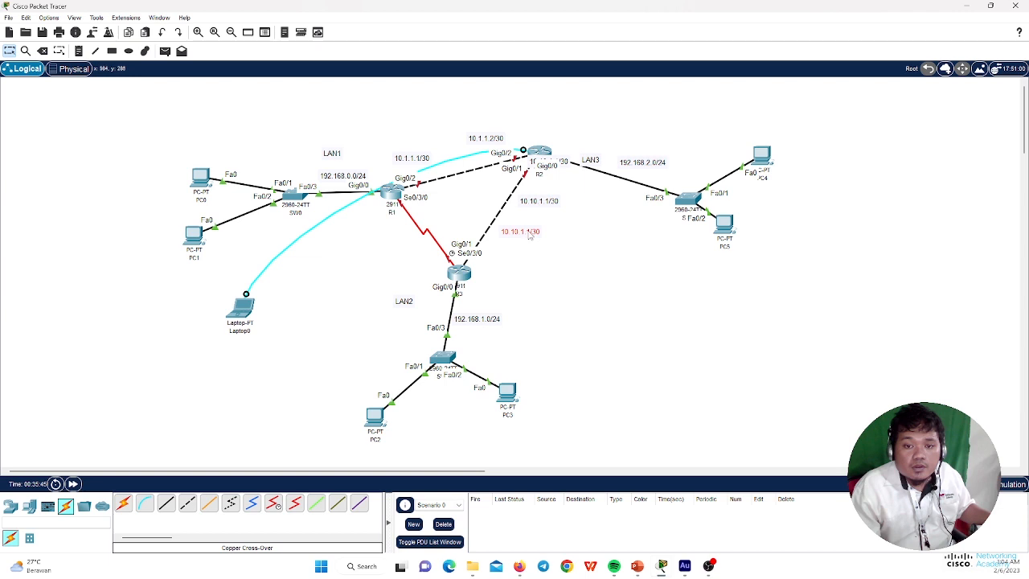
{"action": "double_click", "coordinate": [530, 233]}
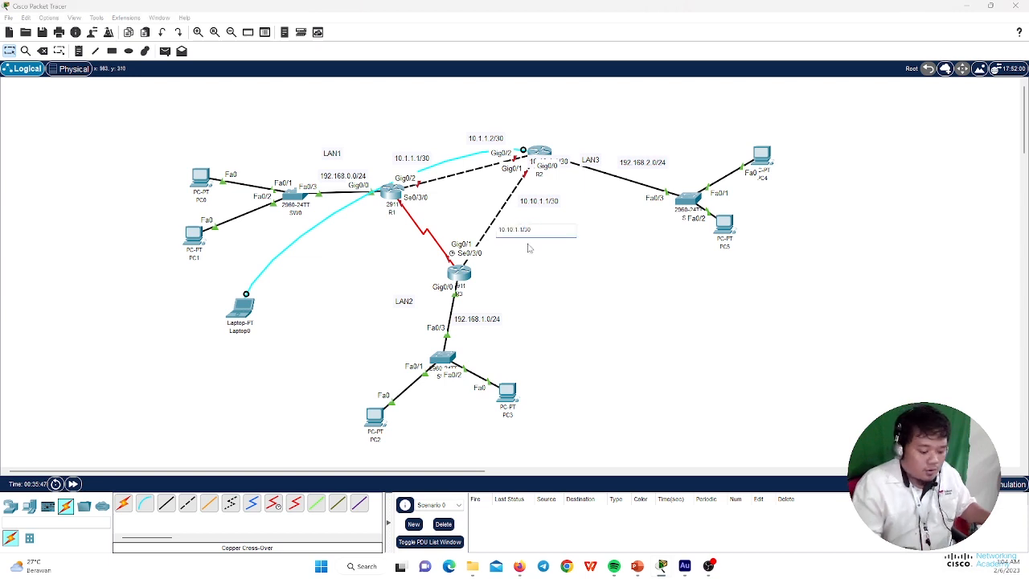
{"action": "left_click", "coordinate": [565, 278]}
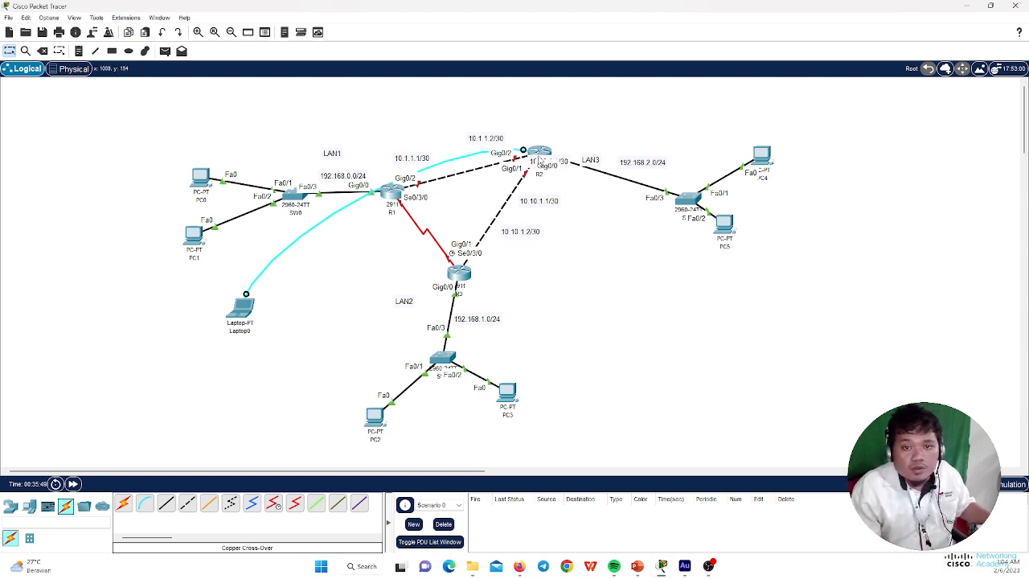
Move the surplus 10.10.1.1/30 note away from R2 and delete it.
{"action": "left_click_drag", "start_coordinate": [541, 158], "coordinate": [603, 259]}
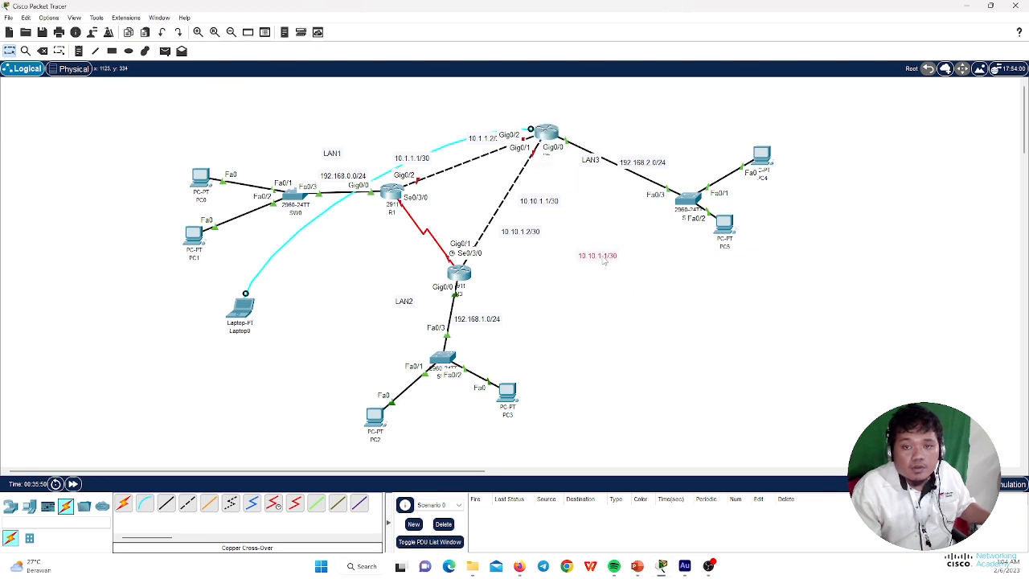
{"action": "left_click_drag", "start_coordinate": [641, 308], "coordinate": [590, 247]}
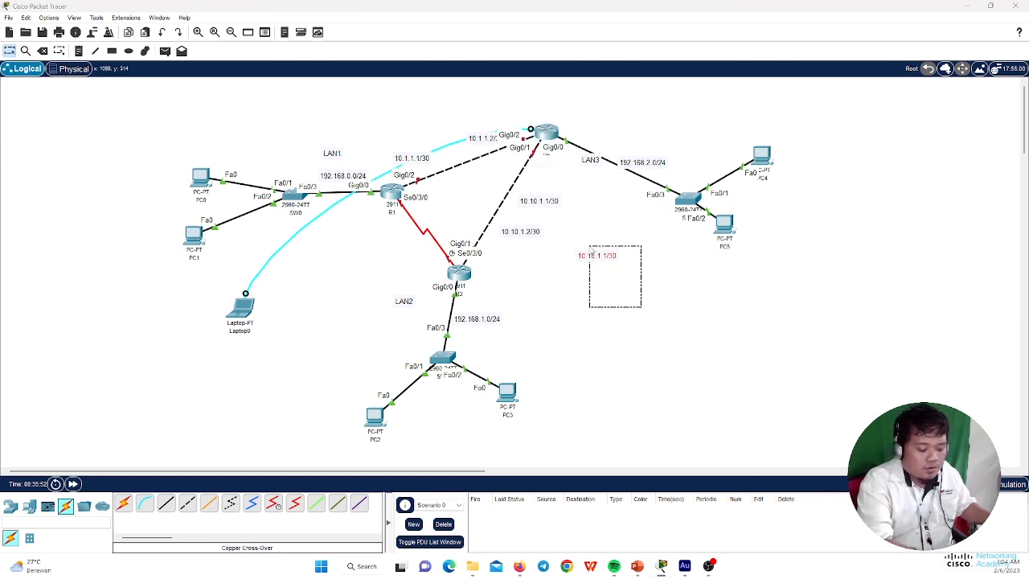
{"action": "key", "text": "Delete"}
{"action": "key", "text": "Return"}
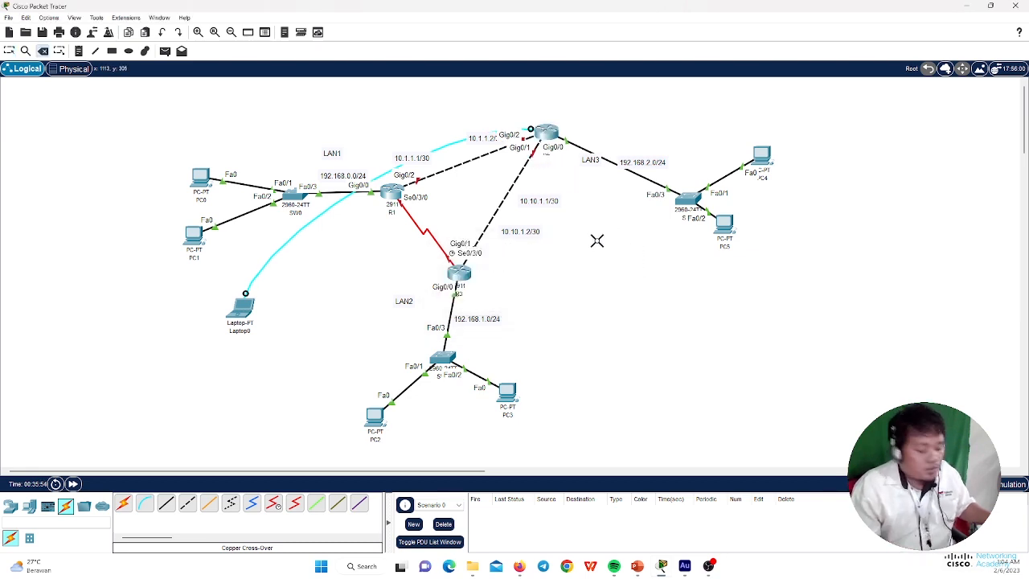
{"action": "key", "text": "Escape"}
Reposition R2 and align the 10.10.1.1/30 and 10.10.1.2/30 notes along its link to the LAN2 router.
{"action": "left_click_drag", "start_coordinate": [549, 138], "coordinate": [551, 153]}
{"action": "left_click_drag", "start_coordinate": [535, 205], "coordinate": [544, 197]}
{"action": "left_click_drag", "start_coordinate": [518, 234], "coordinate": [531, 219]}
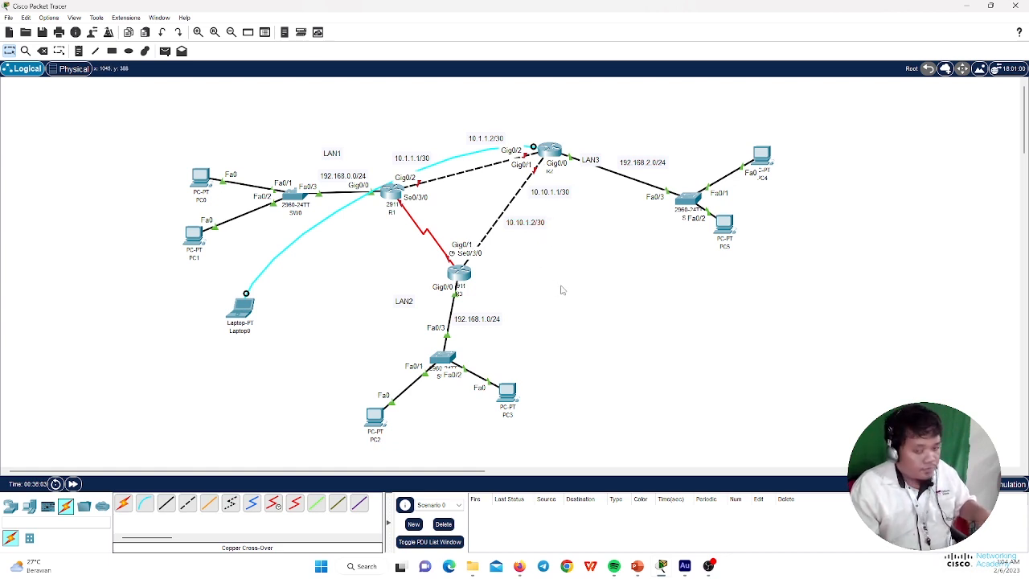
Place a copy of the 10.10.1.2/30 note near R1's Se0/3/0 port and change it to 10.20.1.2/30.
{"action": "key", "text": "ctrl+v"}
{"action": "left_click_drag", "start_coordinate": [519, 192], "coordinate": [376, 226]}
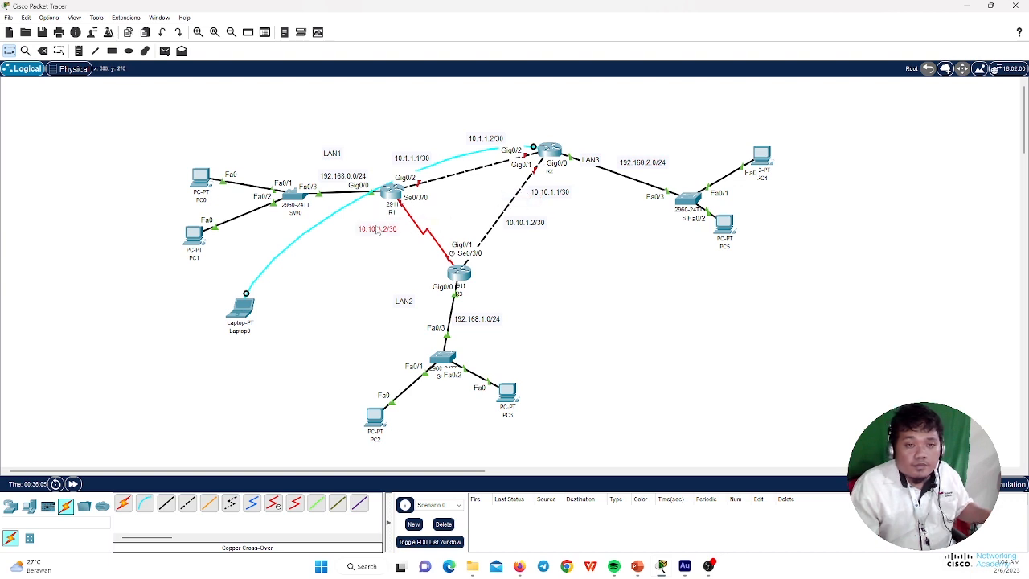
{"action": "double_click", "coordinate": [375, 227]}
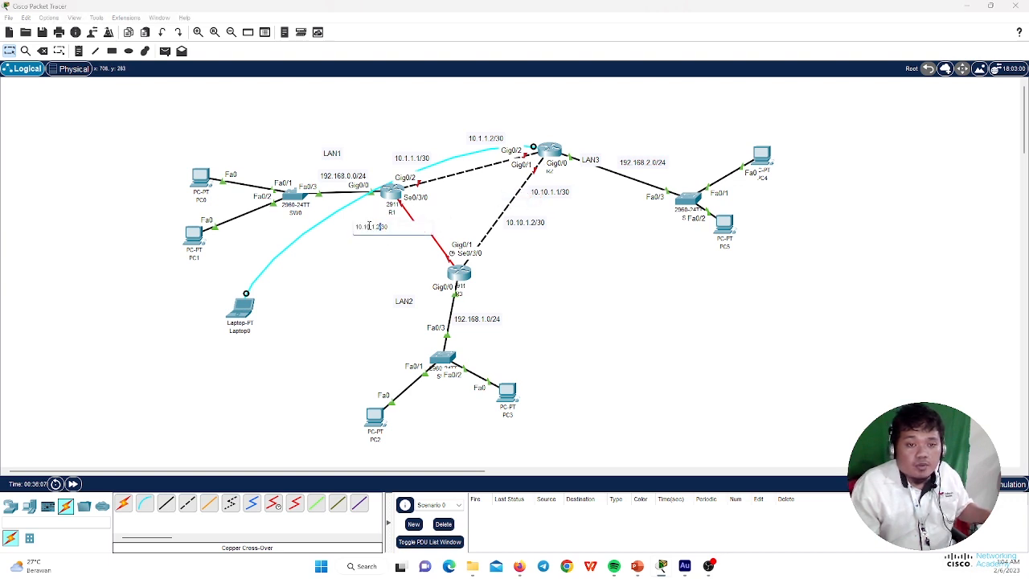
{"action": "key", "text": "BackSpace"}
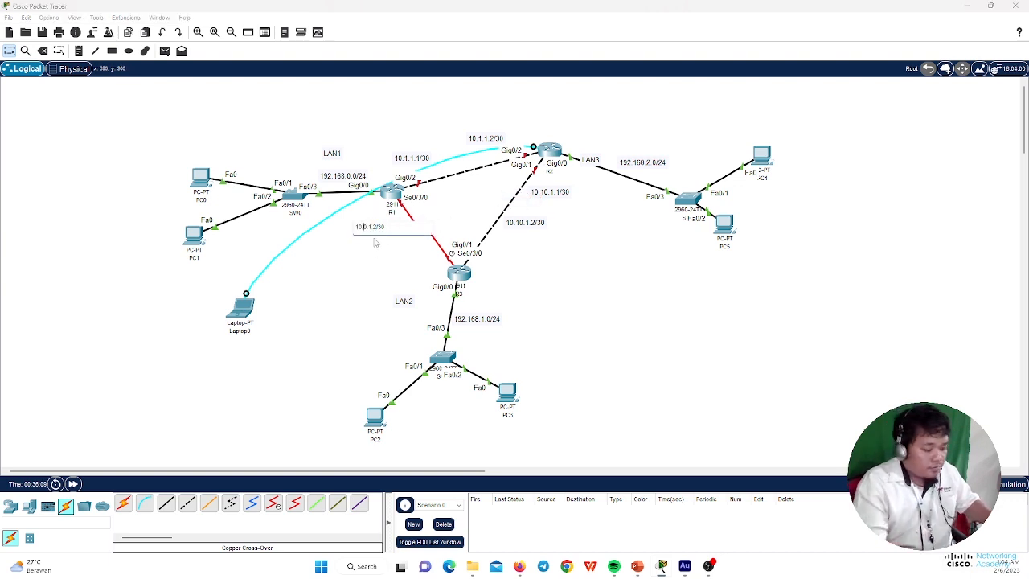
{"action": "type", "text": "2"}
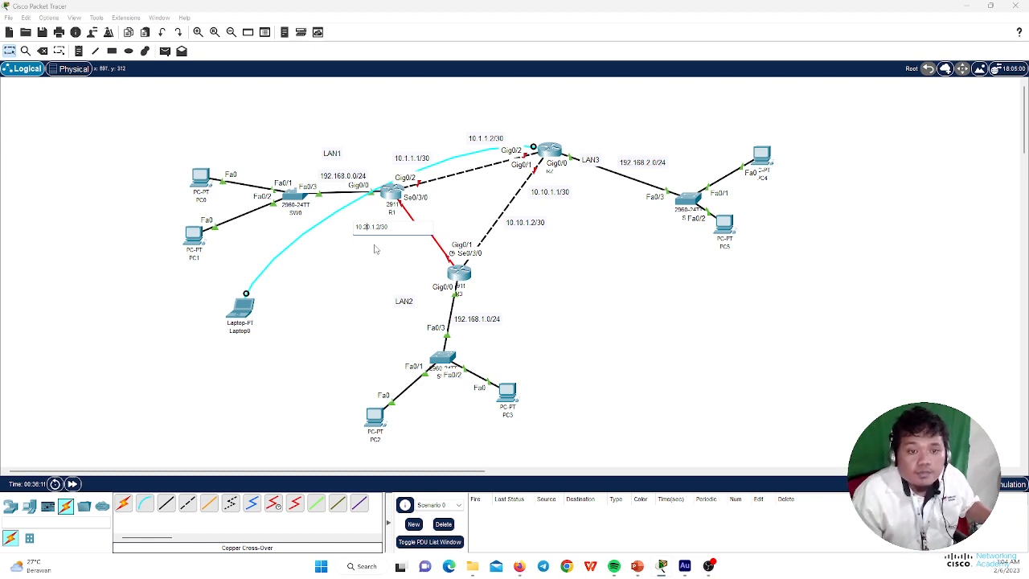
{"action": "left_click", "coordinate": [374, 246]}
{"action": "left_click", "coordinate": [381, 228]}
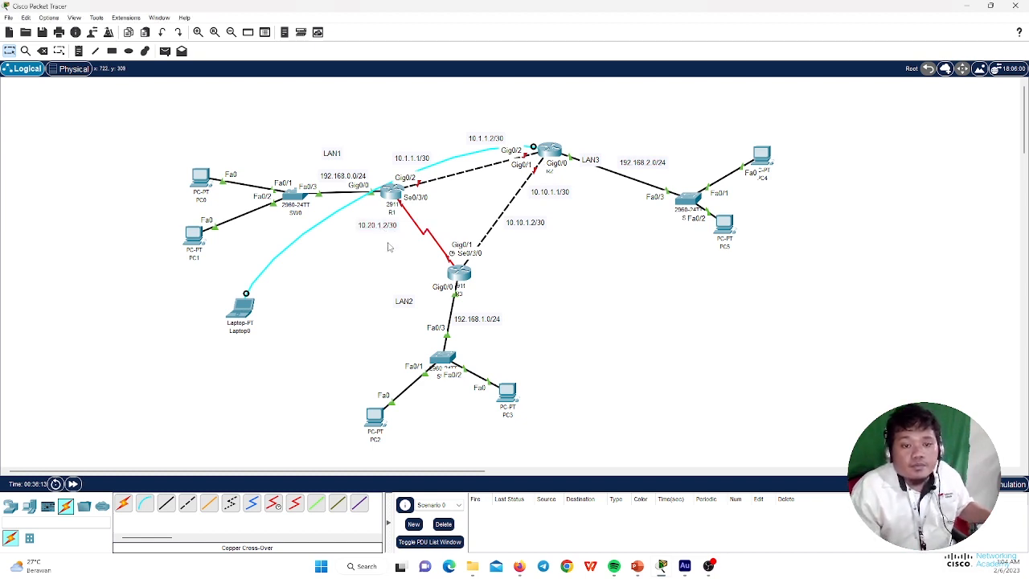
{"action": "left_click_drag", "start_coordinate": [388, 243], "coordinate": [356, 223]}
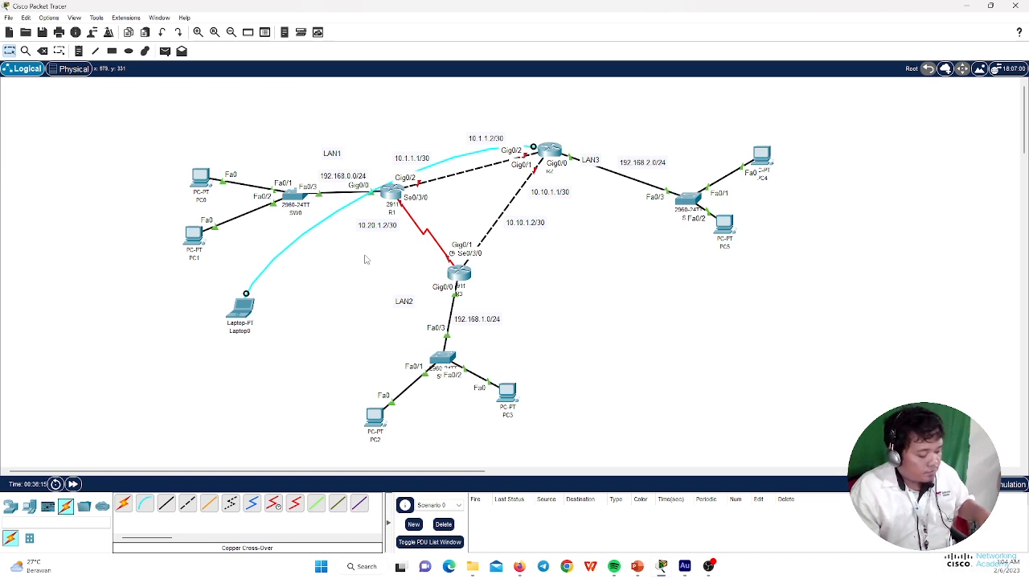
Place another copy of the 10.10.1.2/30 note near the LAN2 router's Se0/3/0 port and change it to 10.20.1.1/30.
{"action": "key", "text": "ctrl+v"}
{"action": "left_click_drag", "start_coordinate": [517, 196], "coordinate": [407, 264]}
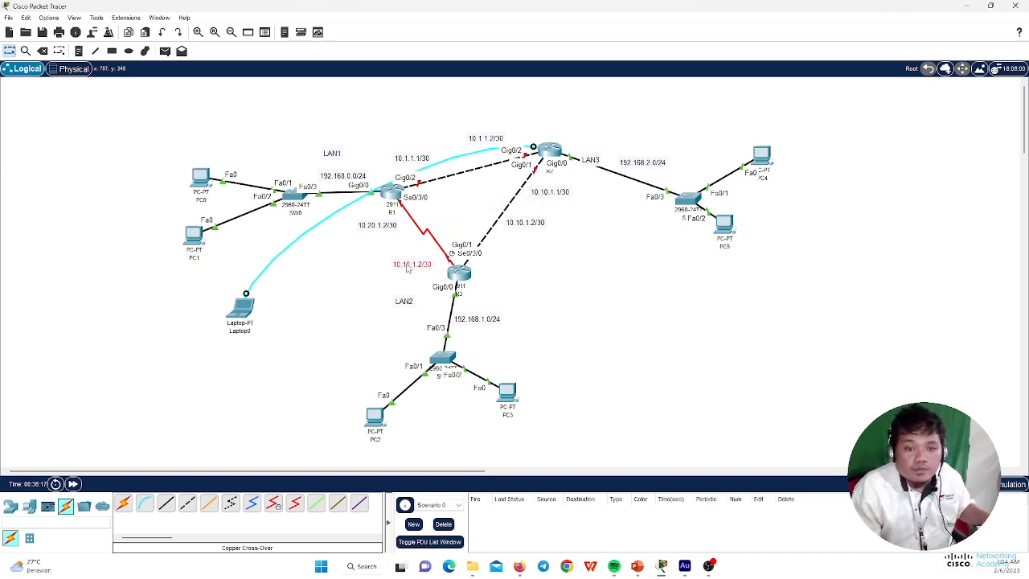
{"action": "double_click", "coordinate": [408, 267]}
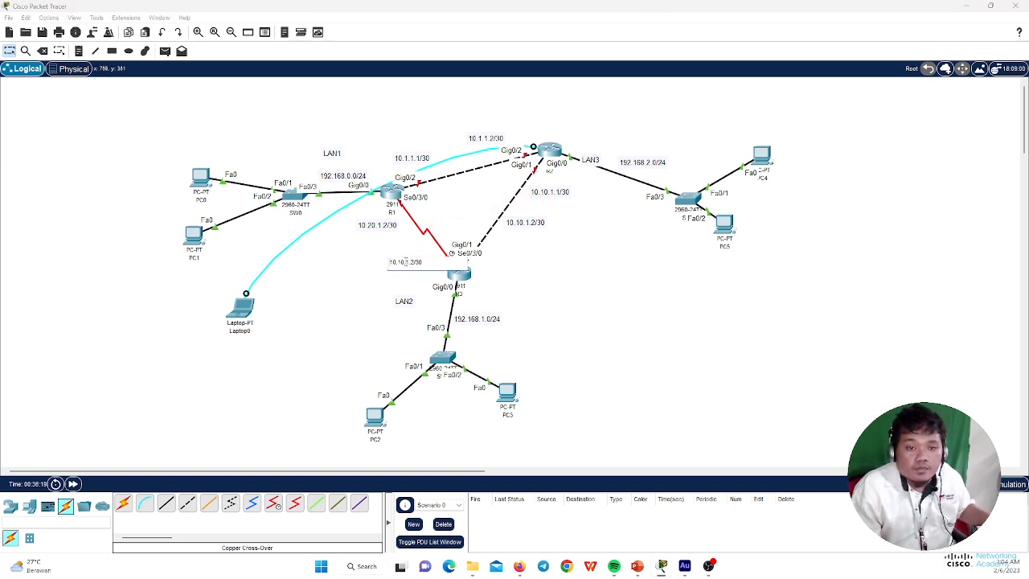
{"action": "key", "text": "BackSpace"}
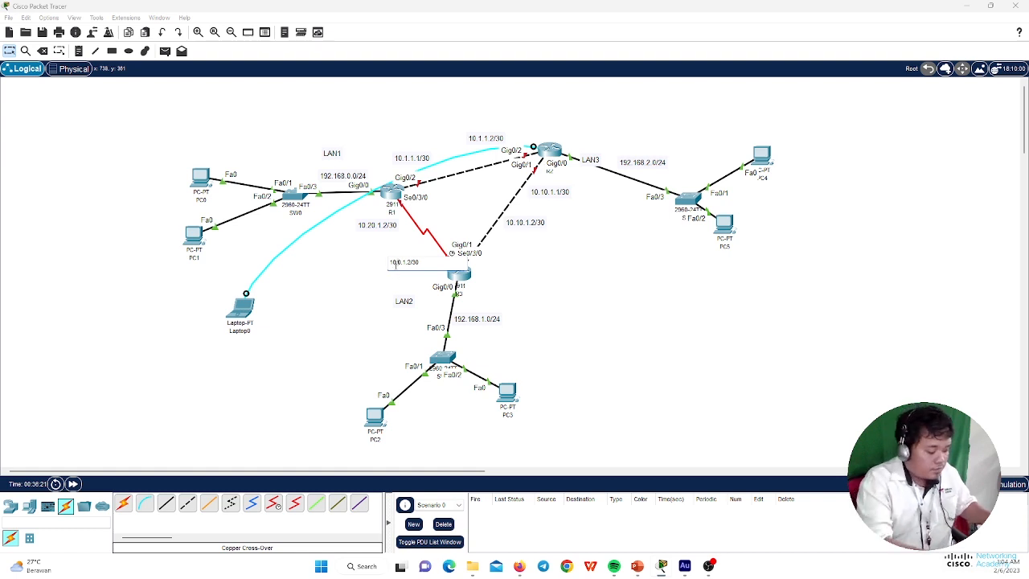
{"action": "type", "text": "2"}
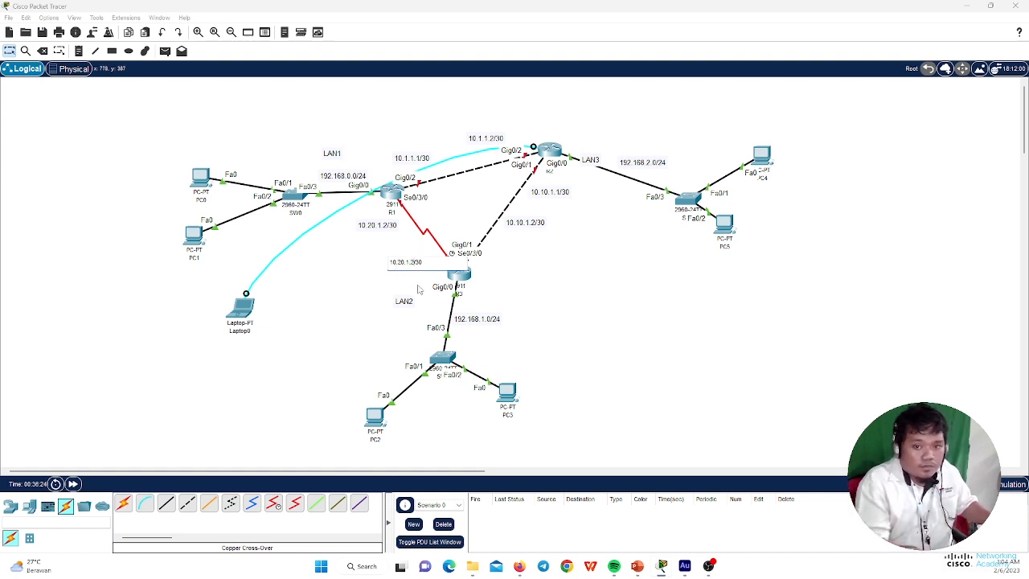
{"action": "left_click", "coordinate": [372, 284]}
{"action": "left_click_drag", "start_coordinate": [407, 267], "coordinate": [413, 270]}
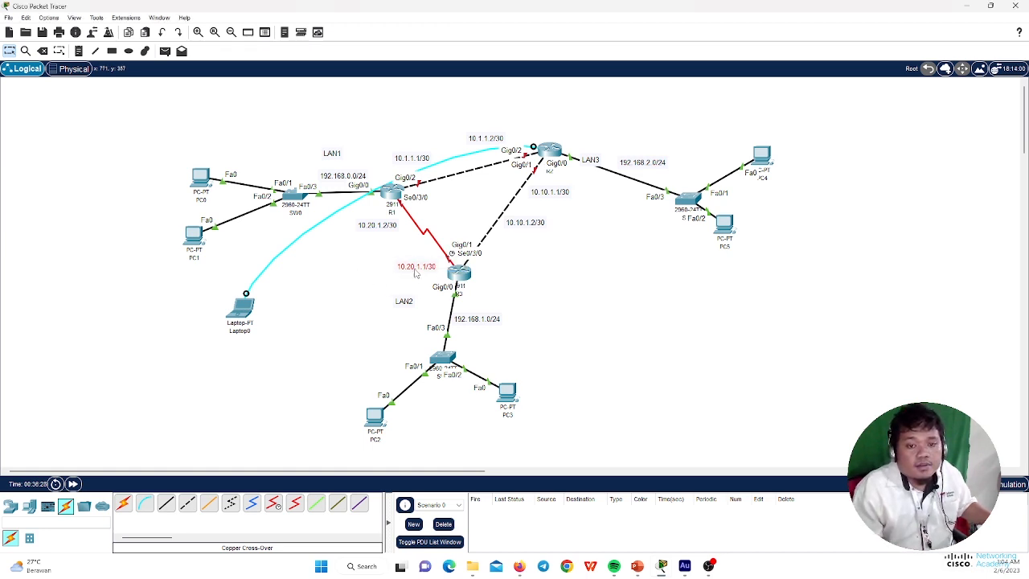
Adjust the 10.20.1.2/30, 10.10.1.2/30 and 10.10.1.1/30 notes along their links and move the LAN3 label above its router.
{"action": "left_click_drag", "start_coordinate": [372, 228], "coordinate": [380, 225]}
{"action": "left_click", "coordinate": [382, 231]}
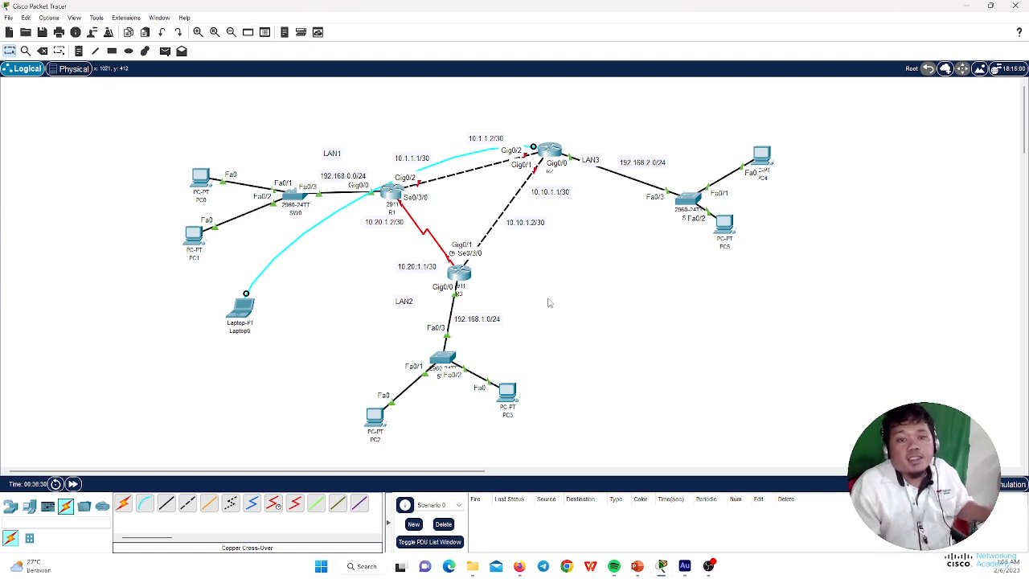
{"action": "left_click_drag", "start_coordinate": [525, 225], "coordinate": [519, 235]}
{"action": "left_click_drag", "start_coordinate": [549, 193], "coordinate": [553, 188]}
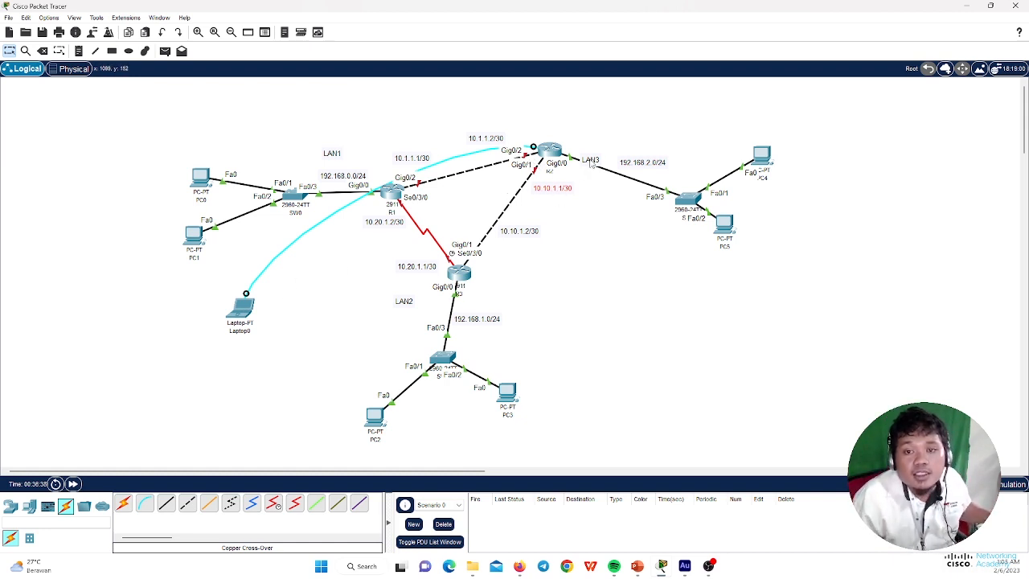
{"action": "left_click_drag", "start_coordinate": [591, 161], "coordinate": [557, 127]}
{"action": "left_click", "coordinate": [587, 224]}
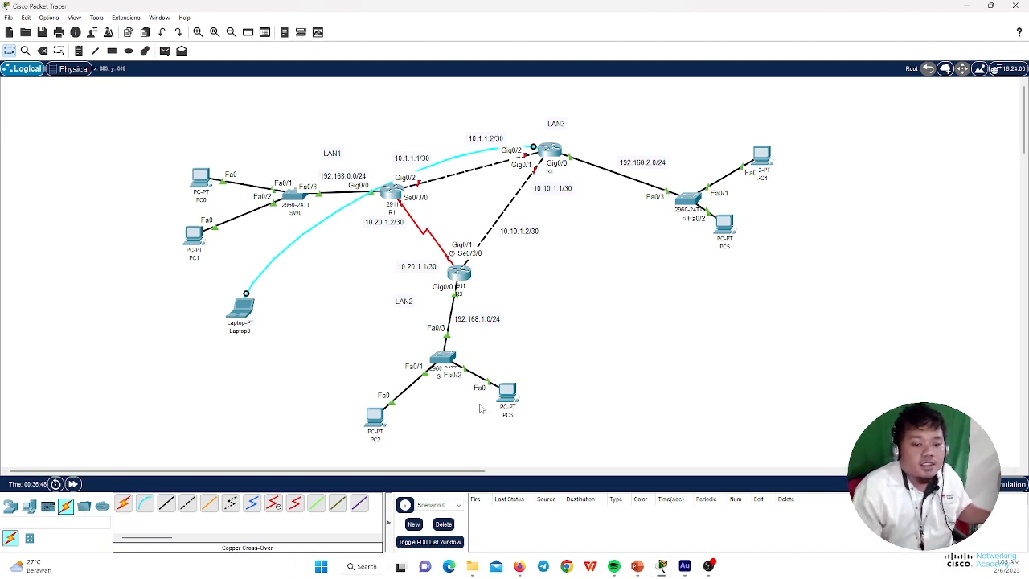
Open a terminal session on Laptop0 with the default port settings and move its window clear of the router links.
{"action": "left_click", "coordinate": [242, 309]}
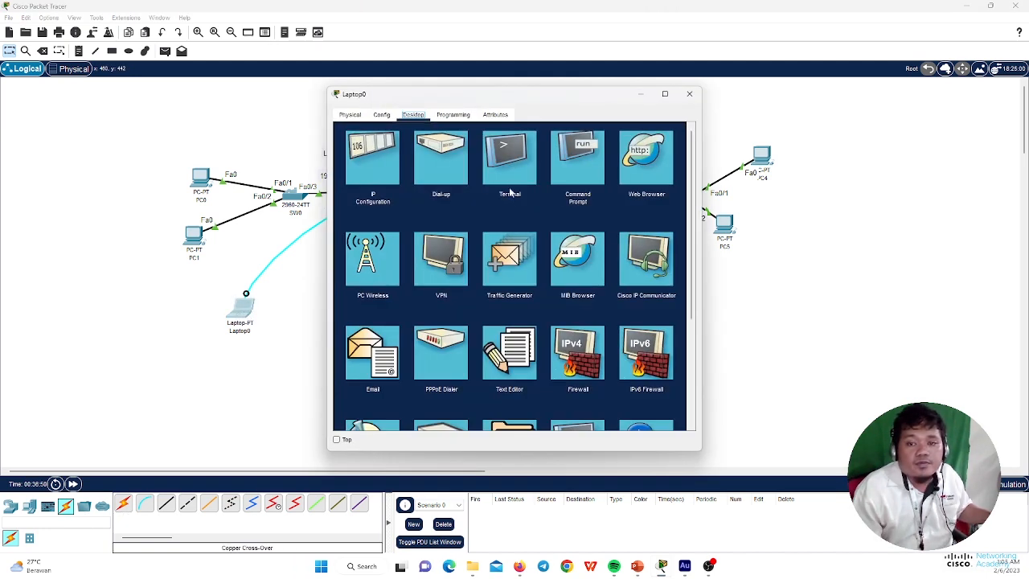
{"action": "left_click", "coordinate": [510, 182]}
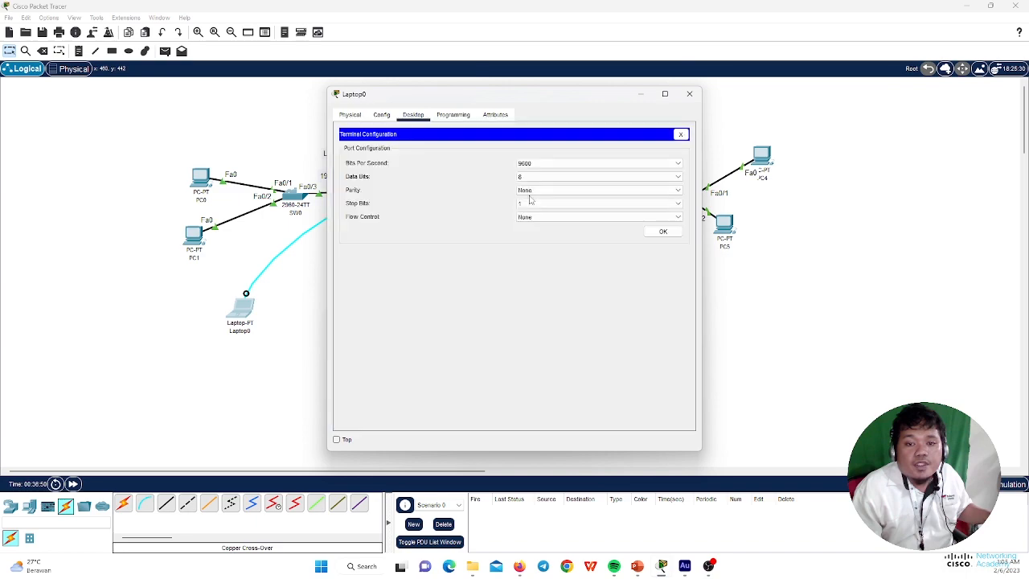
{"action": "left_click", "coordinate": [660, 230]}
{"action": "left_click_drag", "start_coordinate": [562, 102], "coordinate": [845, 39]}
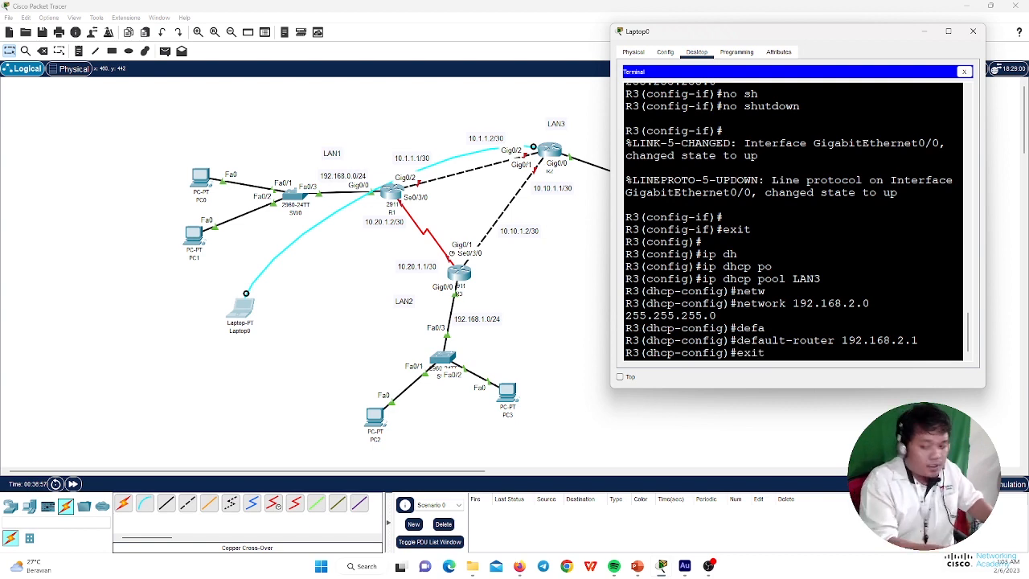
Enter interface configuration mode for gi0/2 on the LAN3 router (R3).
{"action": "key", "text": "Return"}
{"action": "type", "text": "ig)#int"}
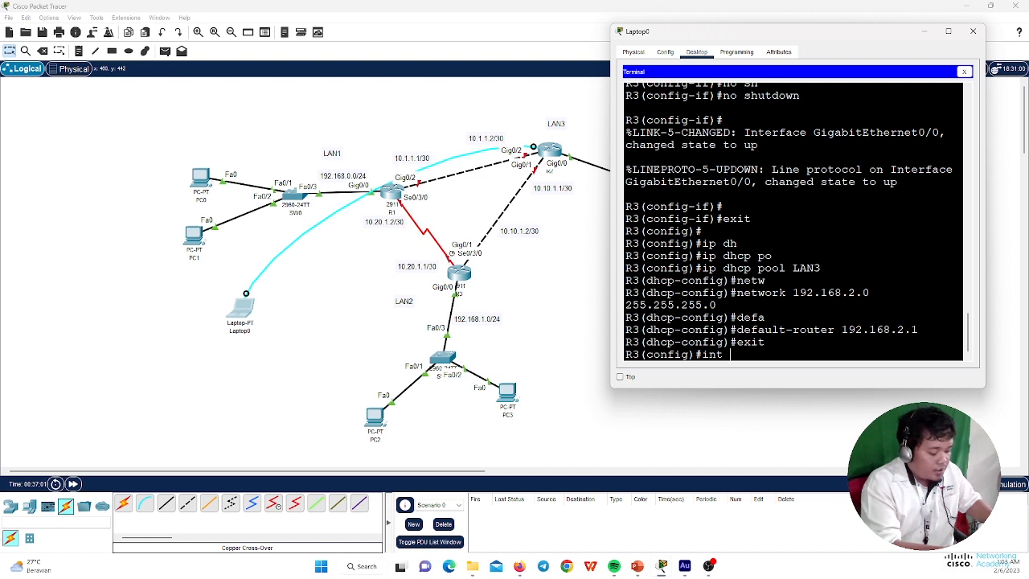
{"action": "type", "text": "gi"}
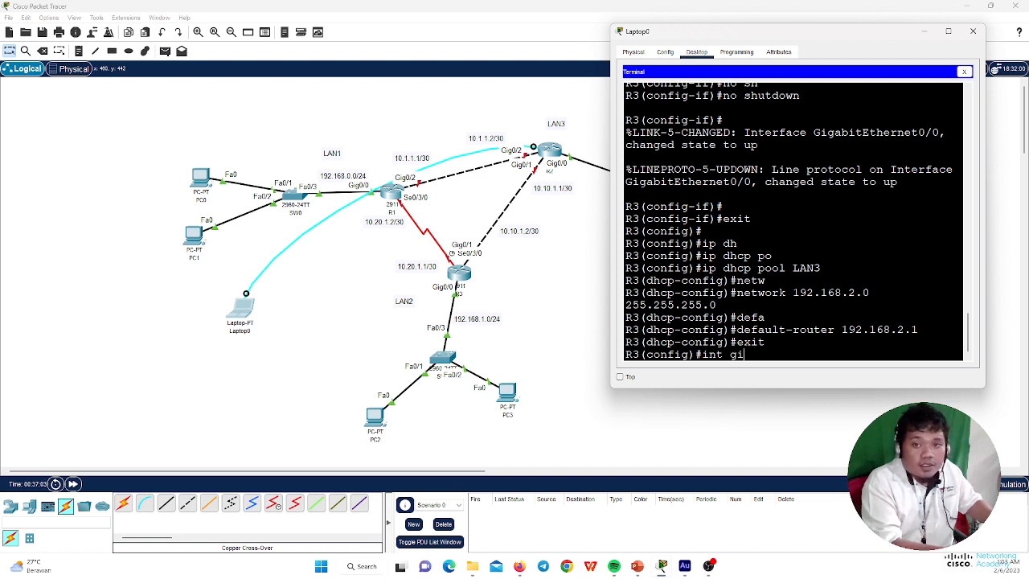
{"action": "type", "text": "0/2"}
{"action": "key", "text": "Return"}
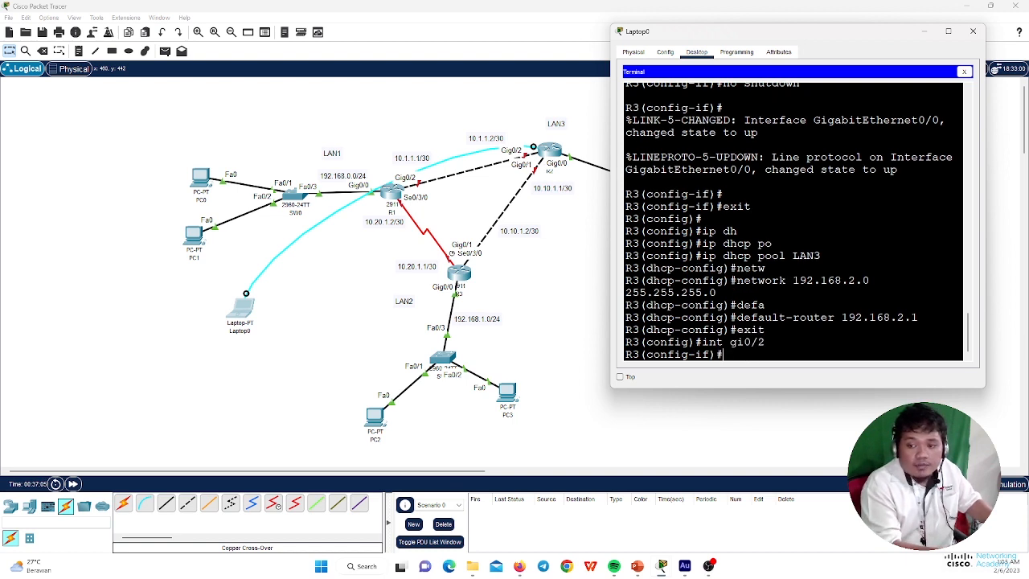
Assign the IP address 10.1.1.2 with its subnet mask to R3's gi0/2 interface.
{"action": "type", "text": "ip d"}
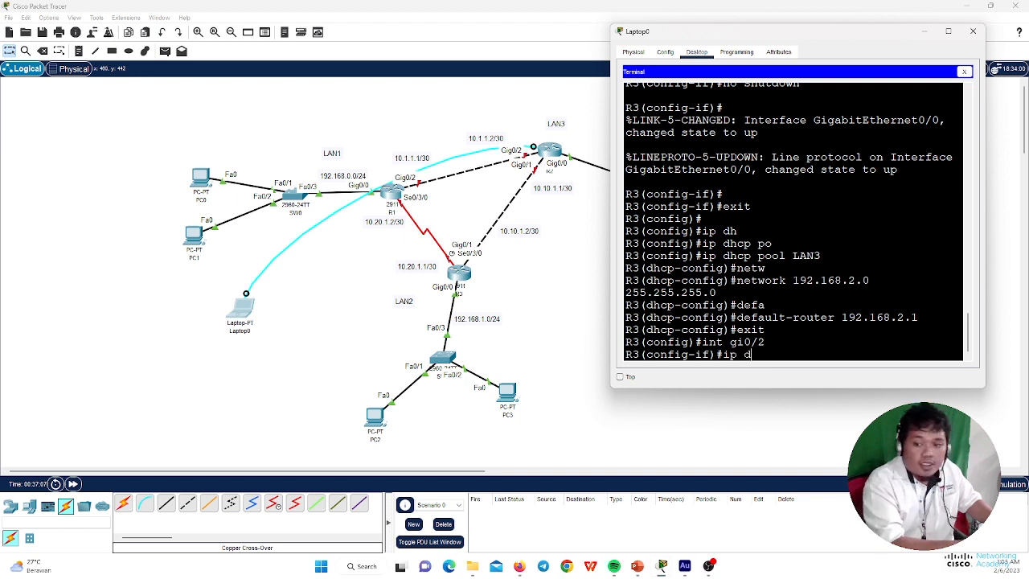
{"action": "key", "text": "BackSpace"}
{"action": "type", "text": "ad"}
{"action": "key", "text": "Tab"}
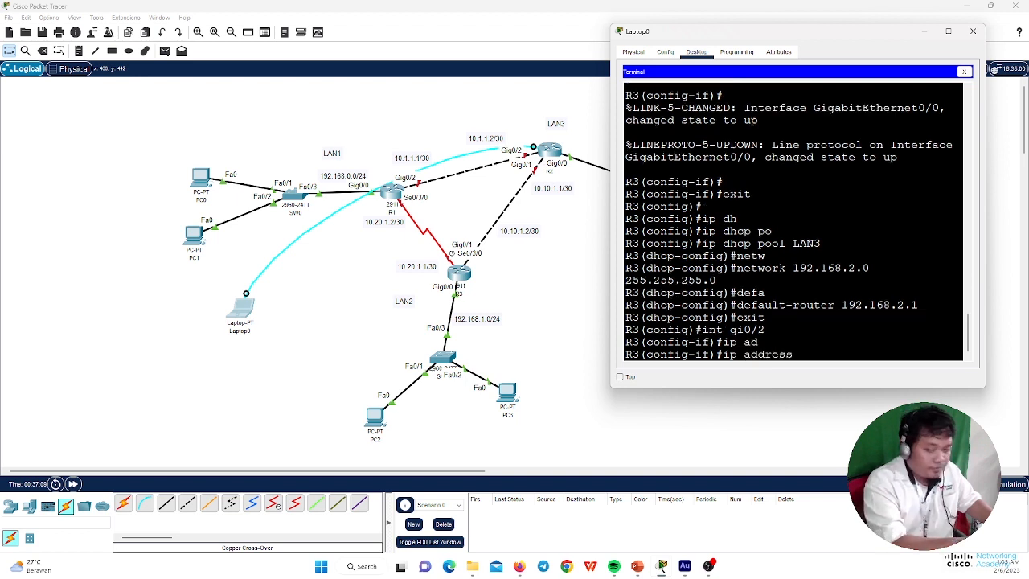
{"action": "type", "text": "10."}
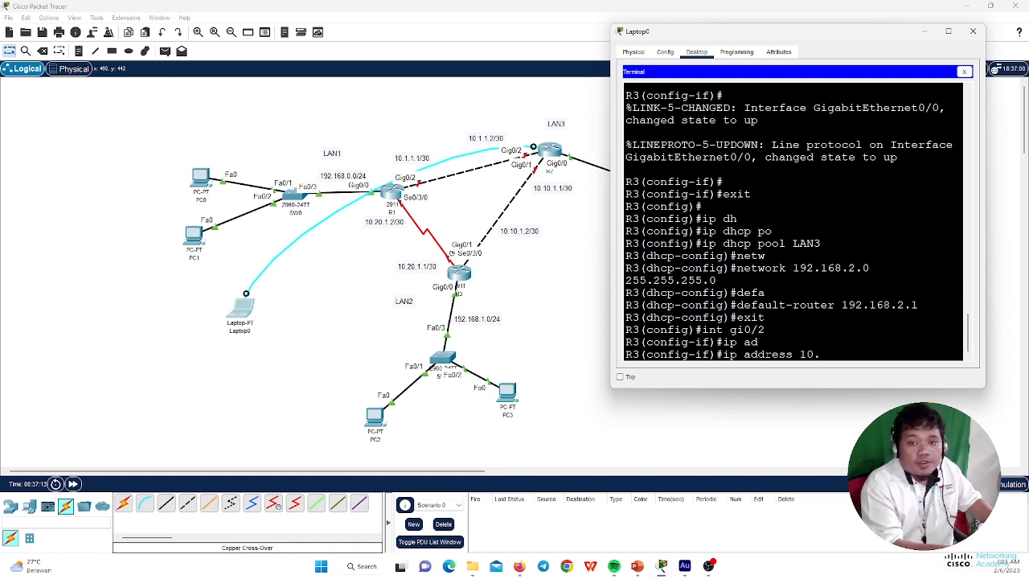
{"action": "type", "text": "1."}
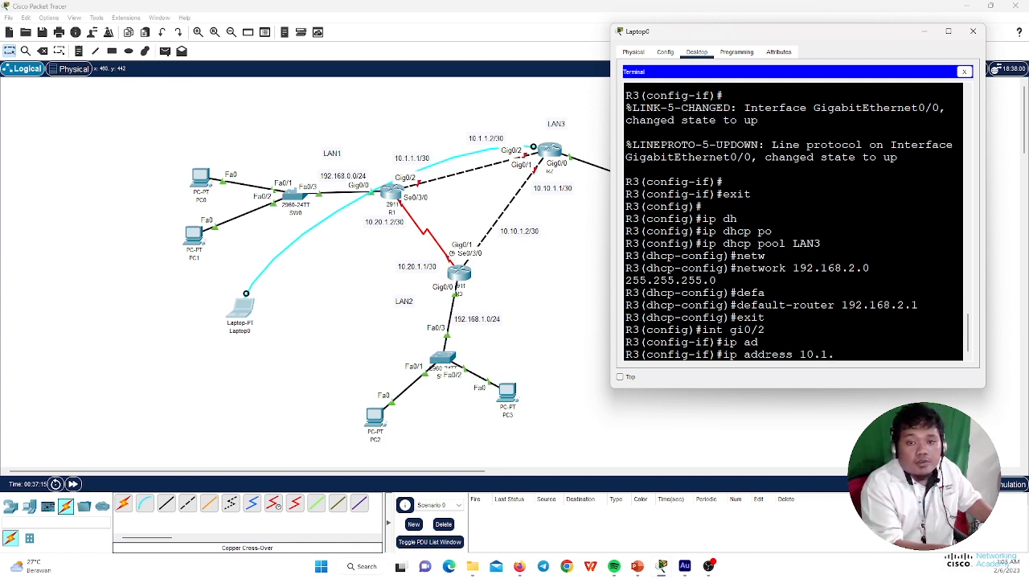
{"action": "type", "text": "1"}
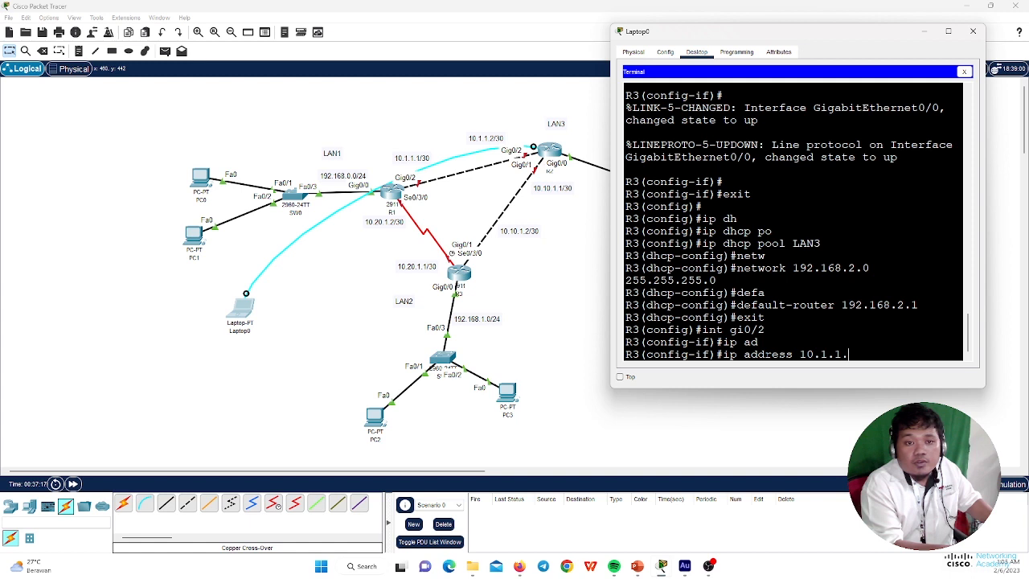
{"action": "type", "text": ".2"}
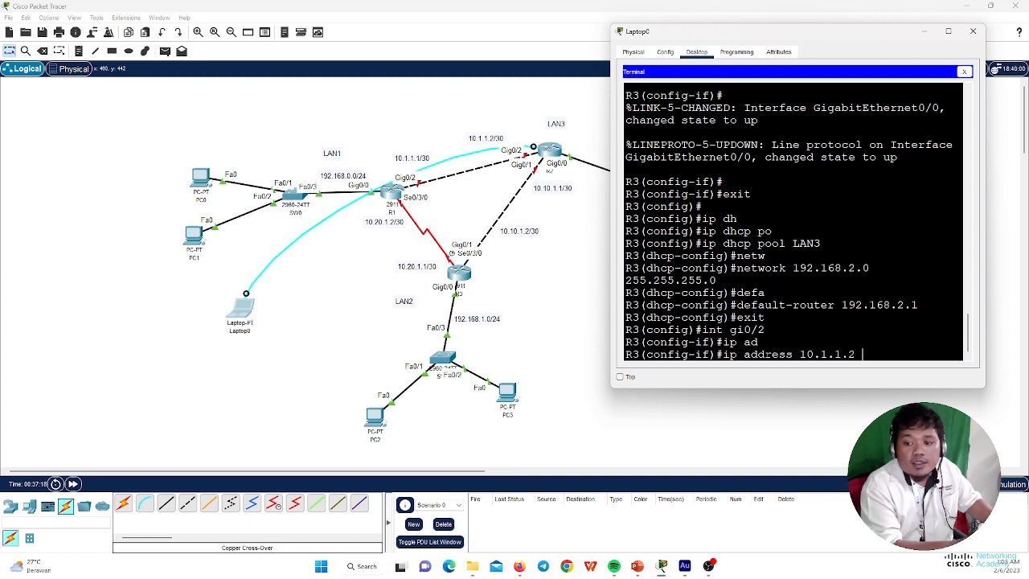
{"action": "type", "text": " 255"}
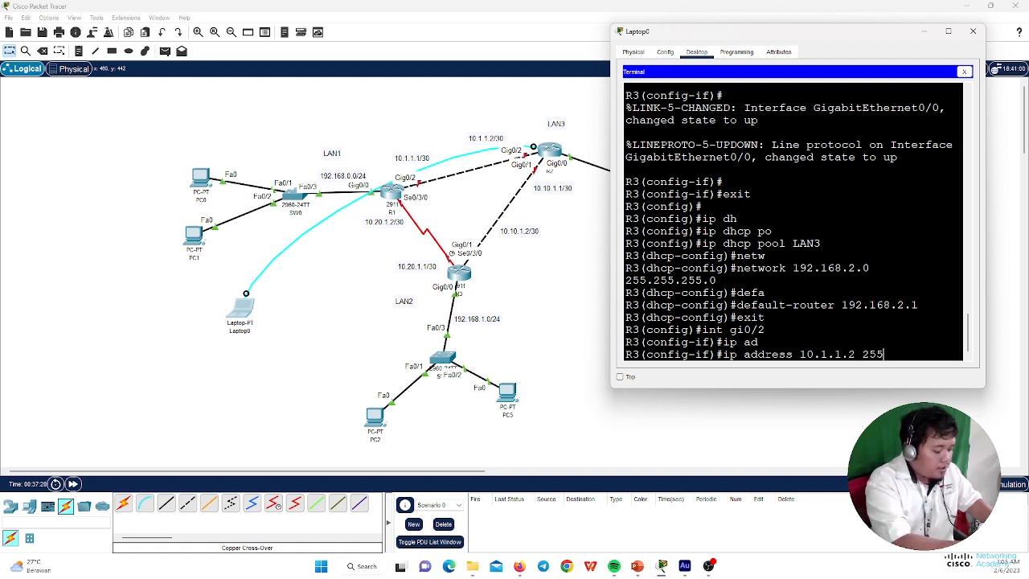
{"action": "type", "text": ".255.25"}
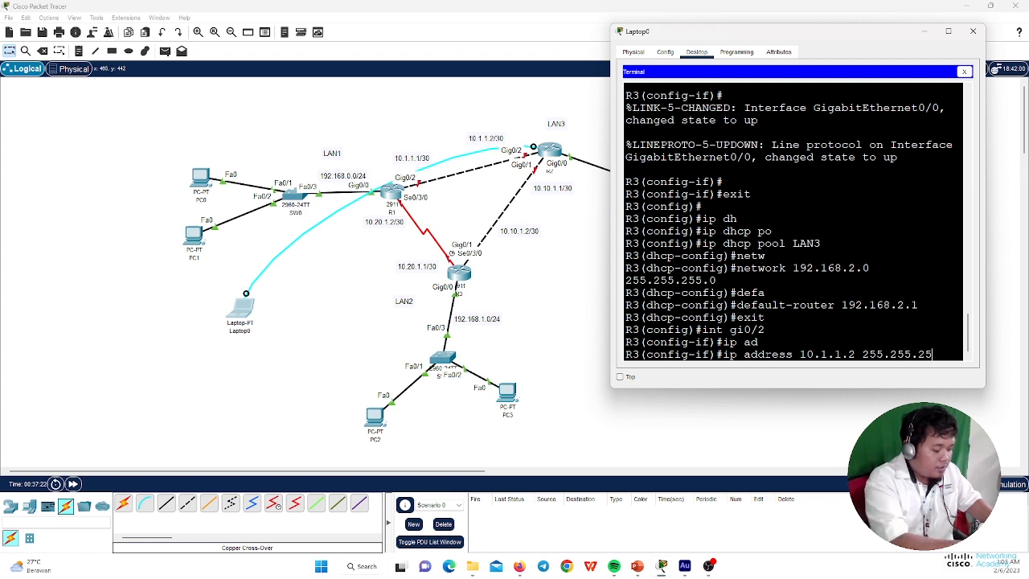
Complete GigabitEthernet0/2's address as 10.1.1.2 with mask 255.255.255.252, enable the interface, and return to global configuration mode.
{"action": "type", "text": "5.252"}
{"action": "key", "text": "Return"}
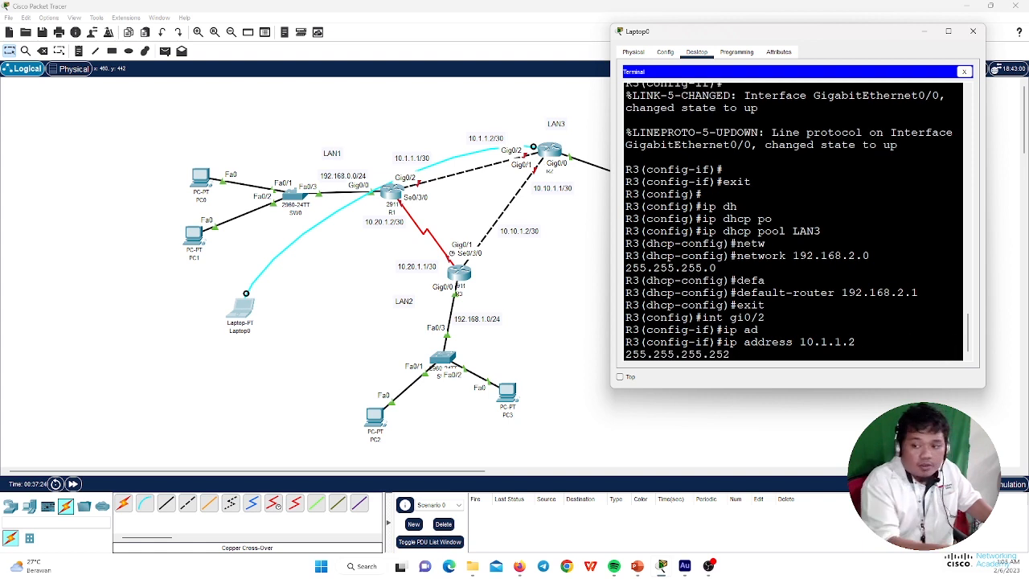
{"action": "type", "text": "no sh"}
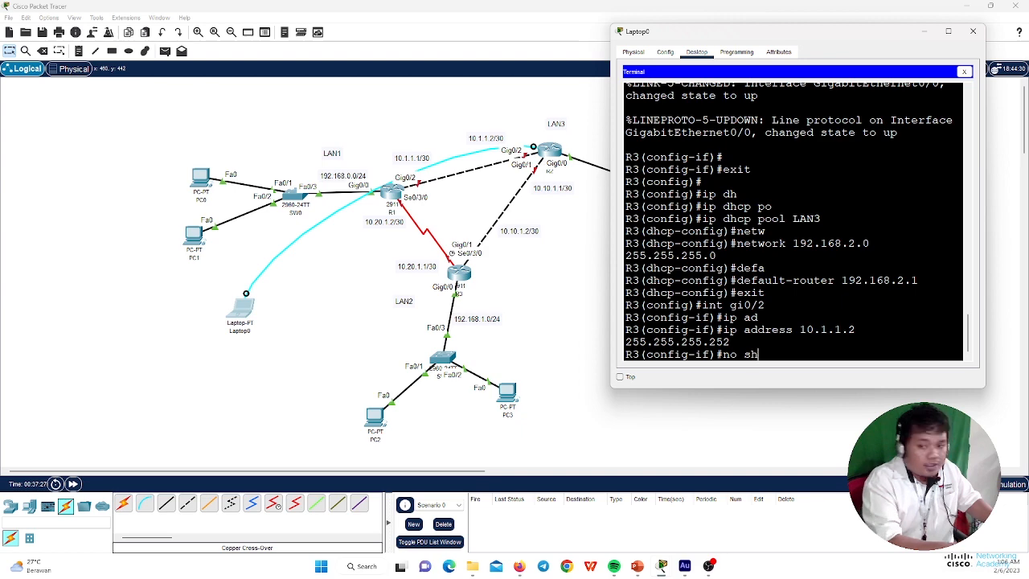
{"action": "key", "text": "Tab"}
{"action": "key", "text": "Return"}
{"action": "key", "text": "Return"}
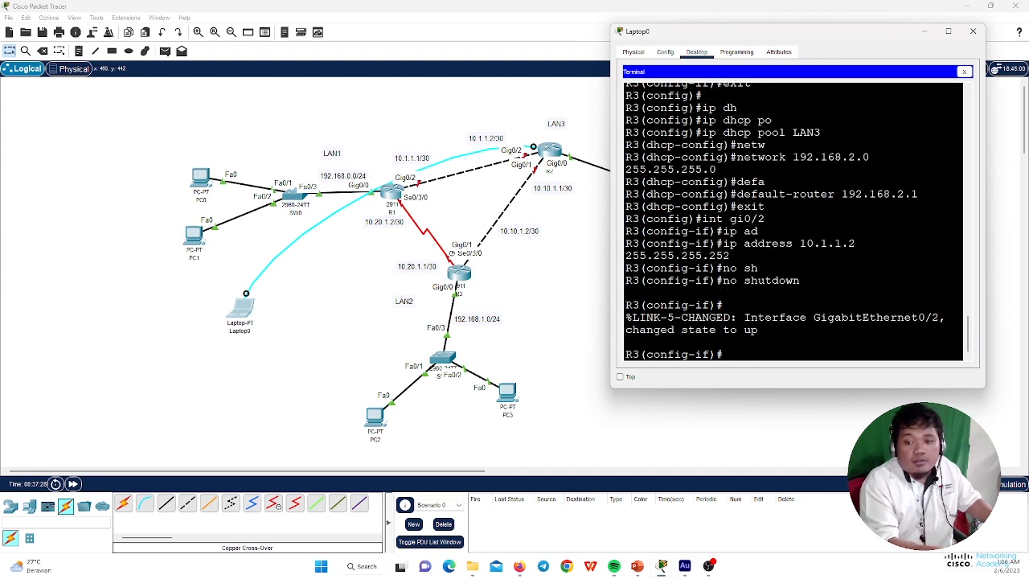
{"action": "key", "text": "Return"}
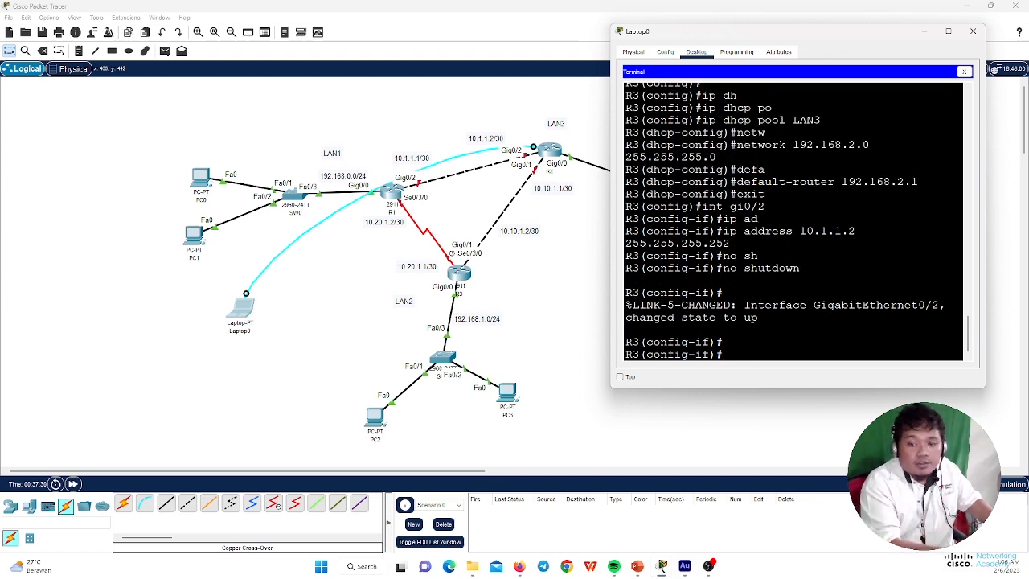
{"action": "type", "text": "exit"}
{"action": "key", "text": "Return"}
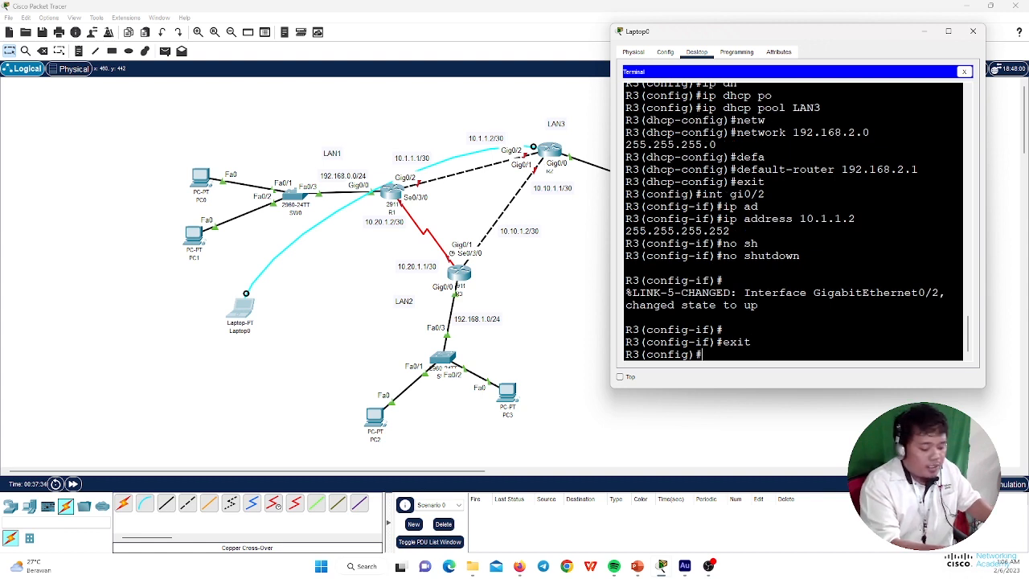
Assign IP address 10.10.1.1 with mask 255.255.255.252 to the router's GigabitEthernet0/1 interface.
{"action": "type", "text": "int gi0"}
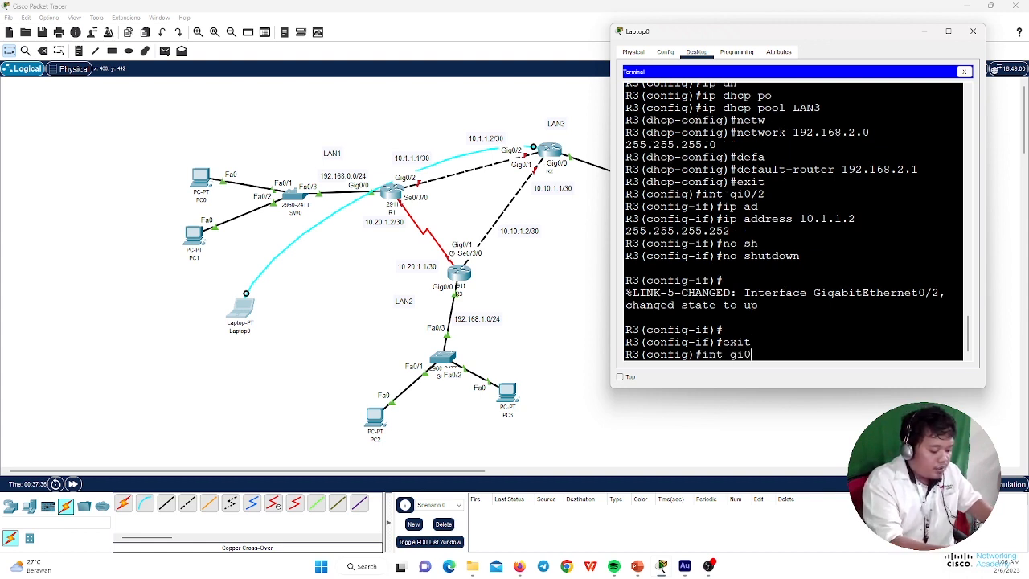
{"action": "type", "text": "/"}
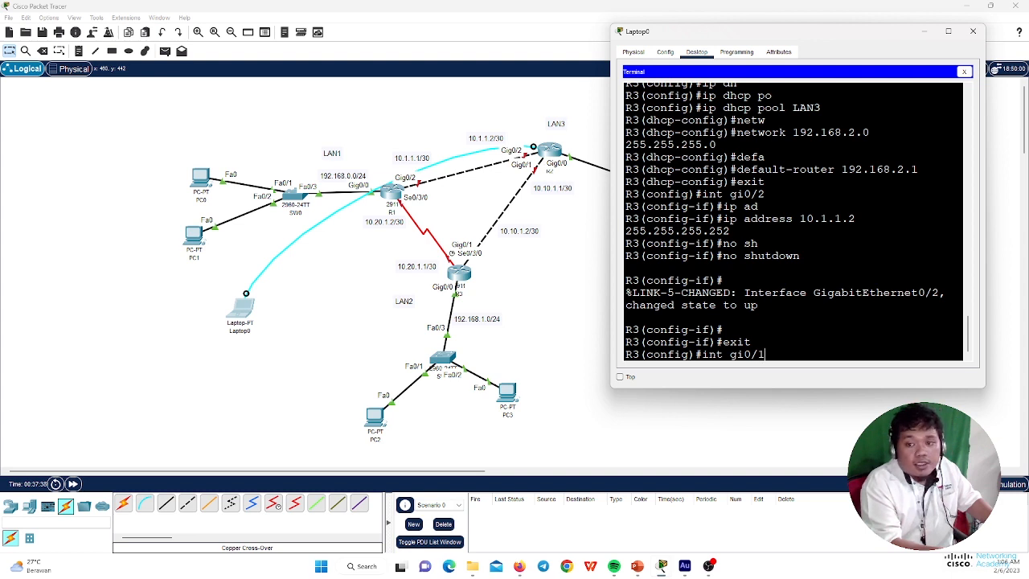
{"action": "type", "text": "1"}
{"action": "key", "text": "Return"}
{"action": "type", "text": "ip ad"}
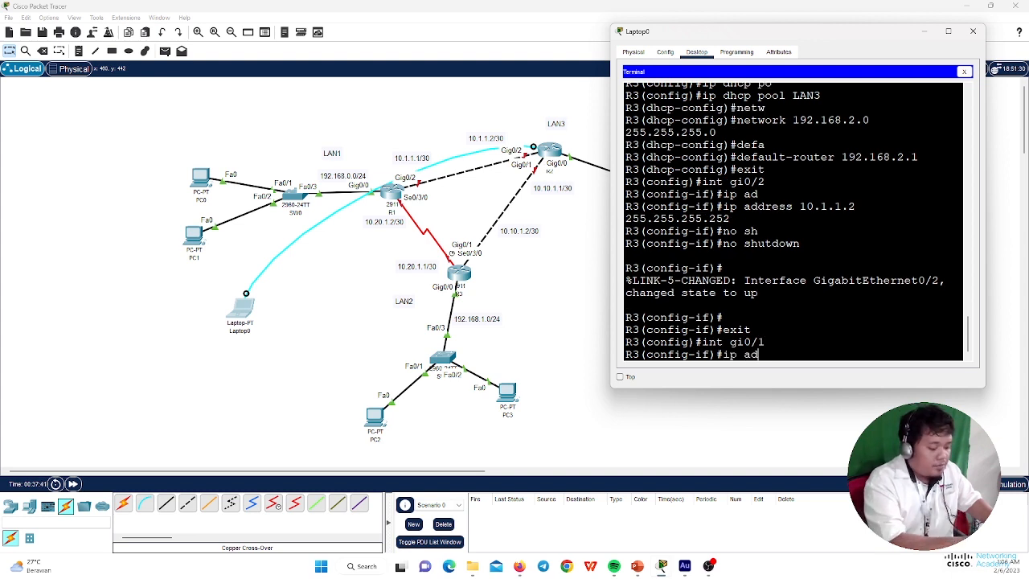
{"action": "key", "text": "Tab"}
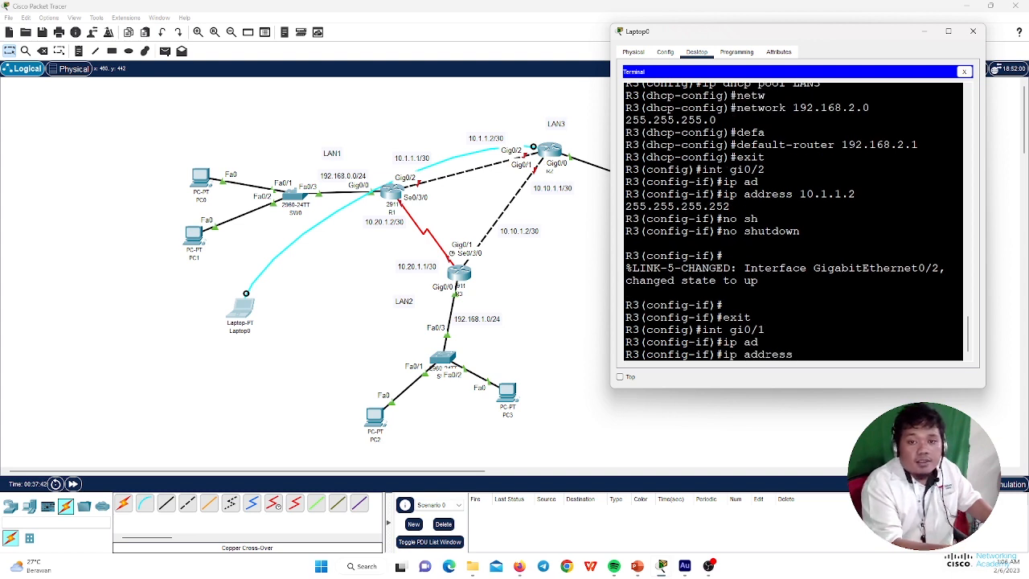
{"action": "type", "text": "10"}
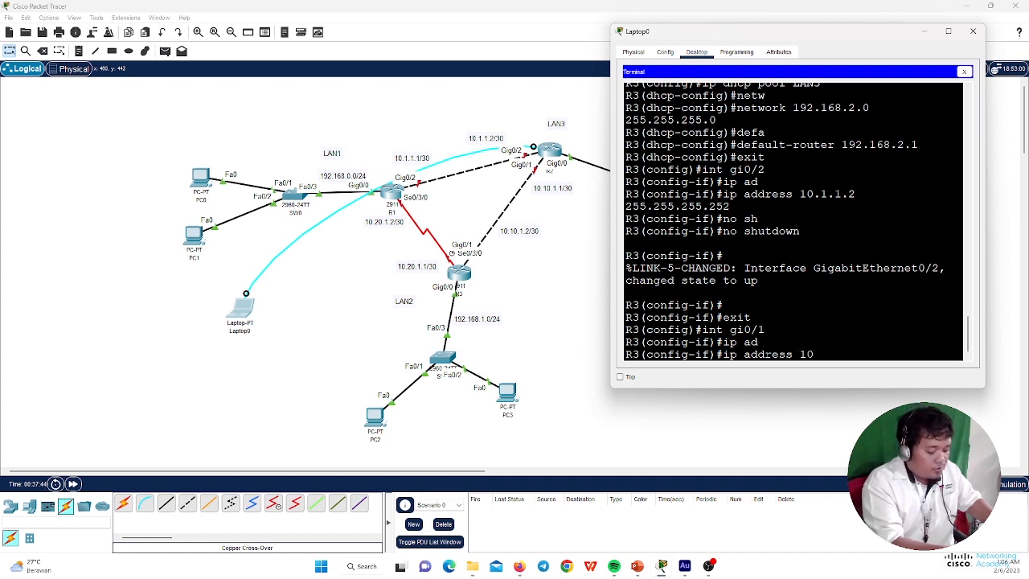
{"action": "type", "text": ".10.1."}
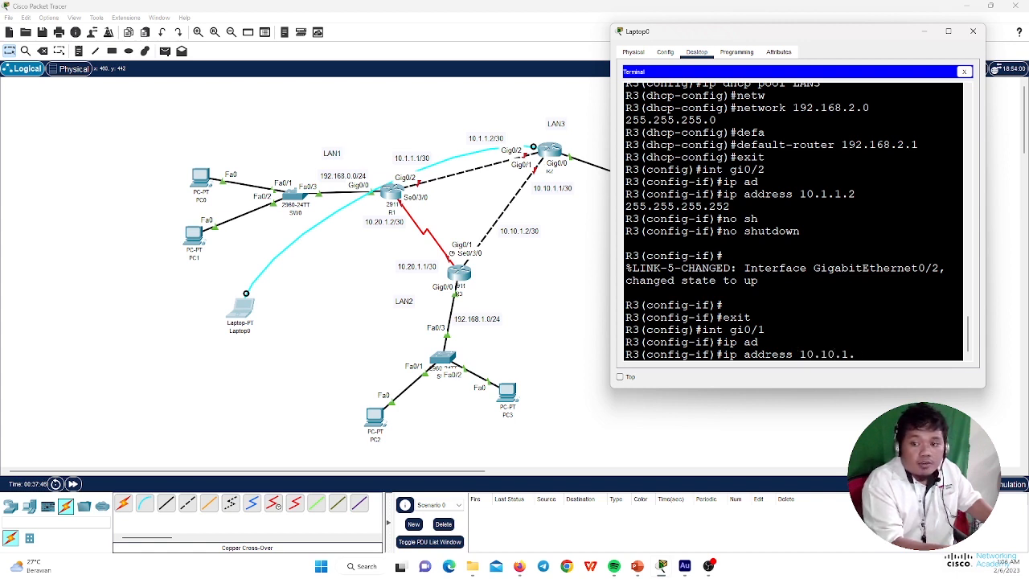
{"action": "type", "text": "1 255"}
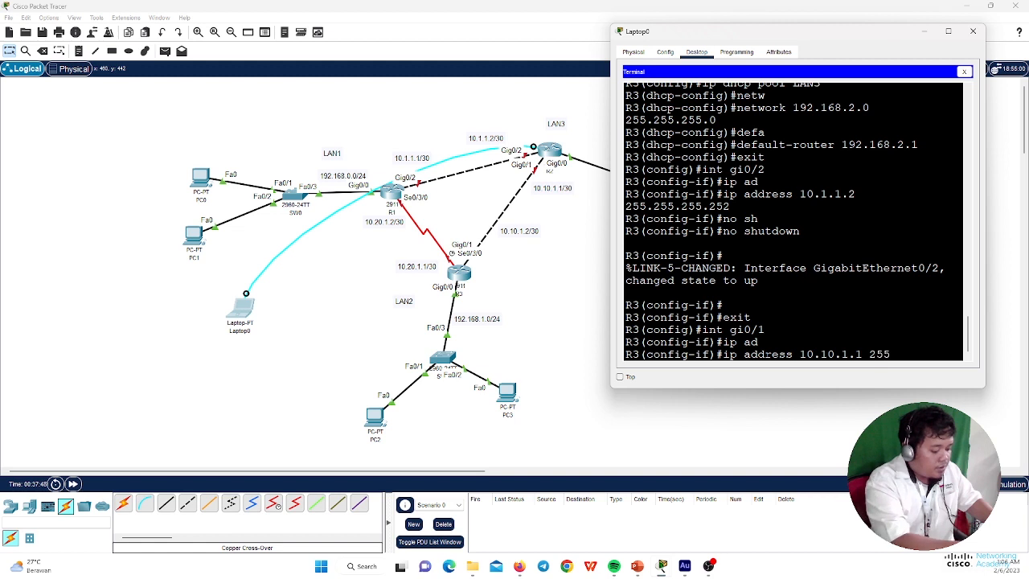
{"action": "type", "text": ".255.255"}
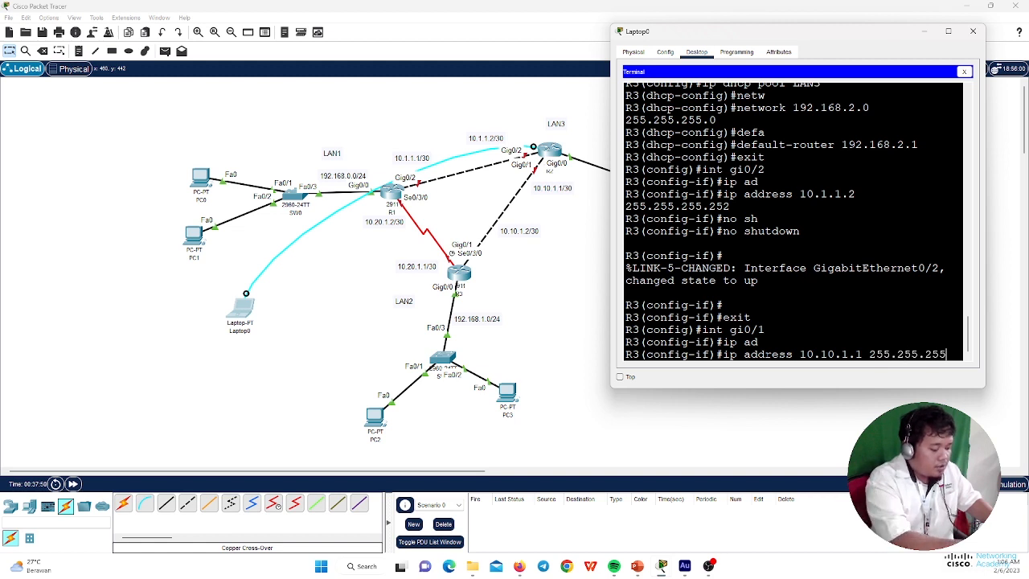
{"action": "type", "text": ".252"}
{"action": "key", "text": "Return"}
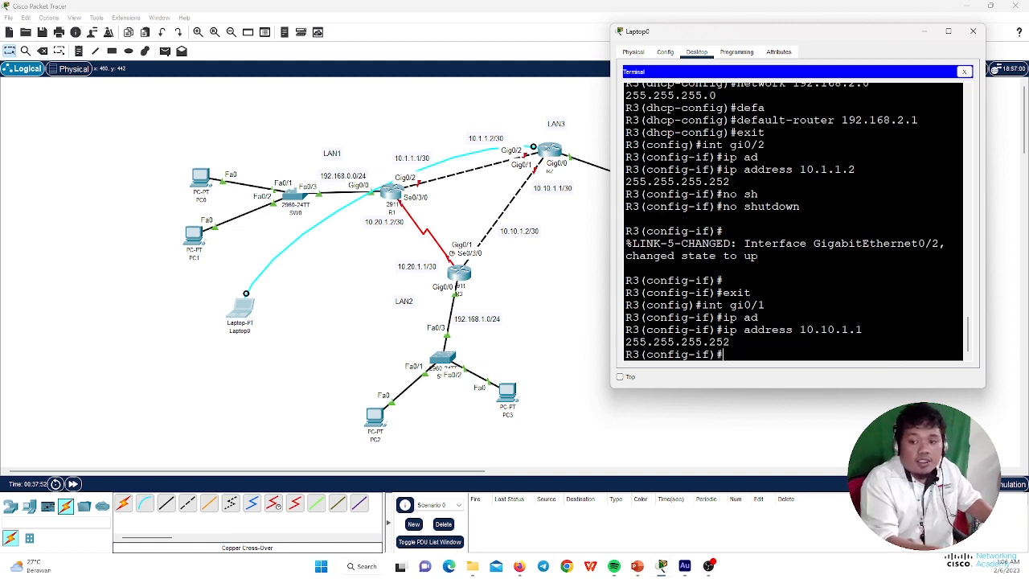
Enable GigabitEthernet0/1 with no shutdown and close the Laptop0 window.
{"action": "type", "text": "no sh"}
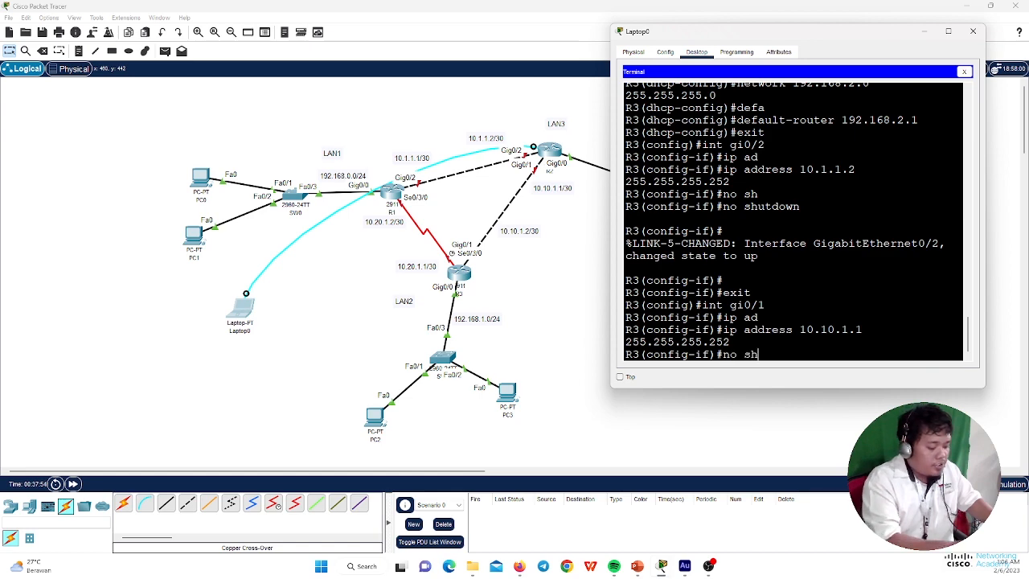
{"action": "key", "text": "Tab"}
{"action": "key", "text": "Return"}
{"action": "key", "text": "Return"}
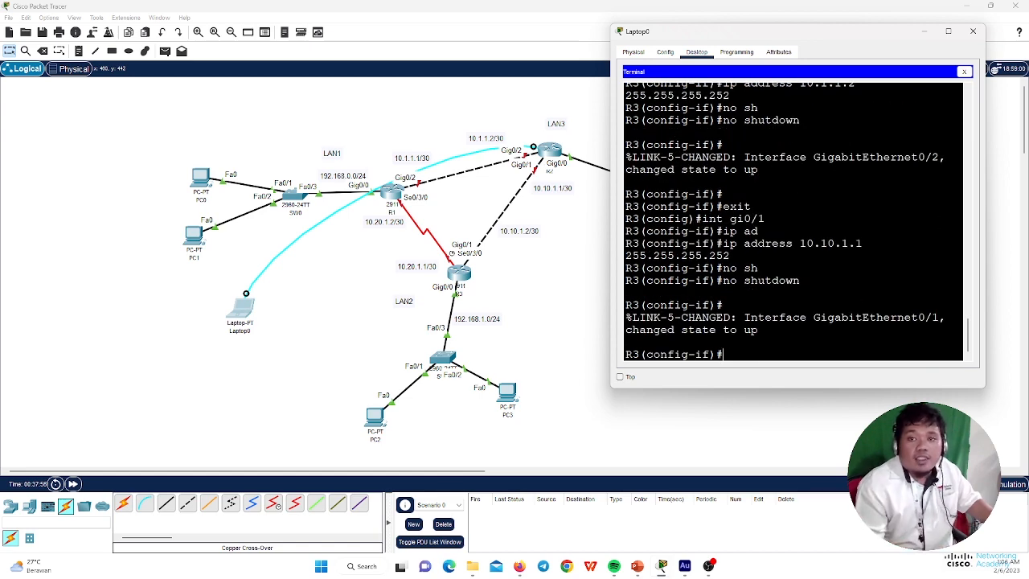
{"action": "left_click", "coordinate": [972, 31]}
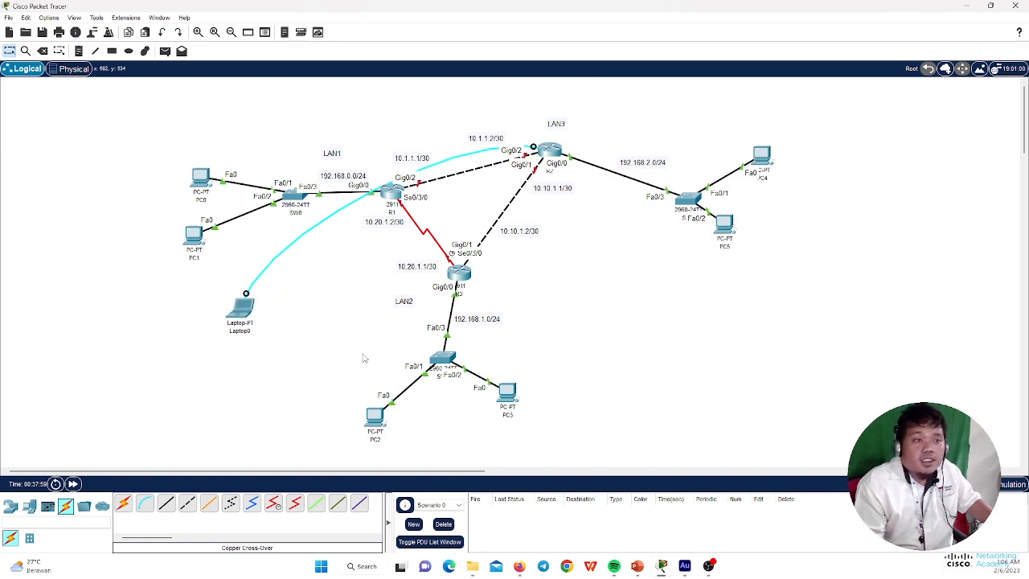
Delete the console cable between Laptop0 and the LAN3 router, and connect Laptop0 to router R1 with a new console cable.
{"action": "left_click", "coordinate": [42, 50]}
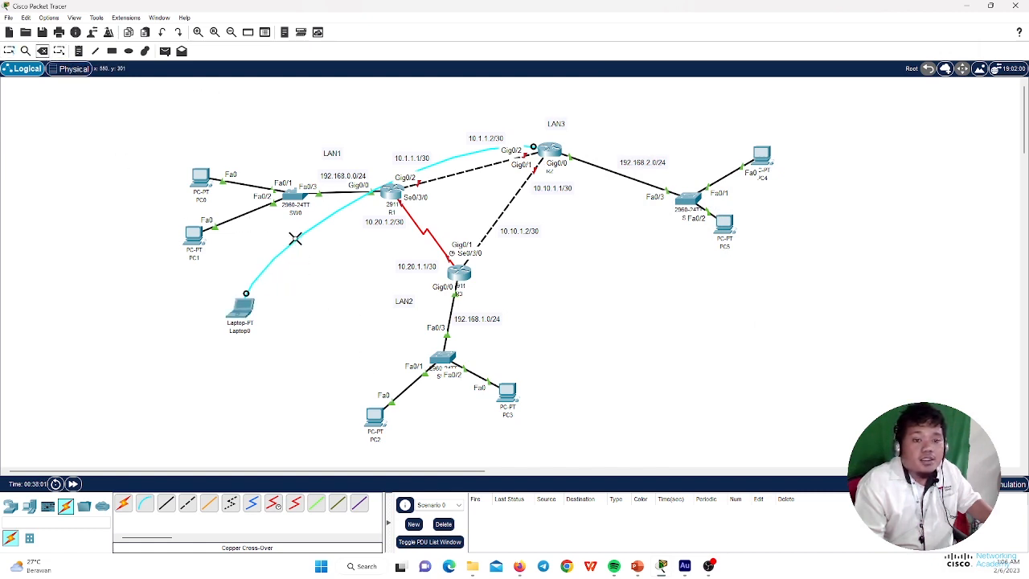
{"action": "left_click", "coordinate": [294, 237]}
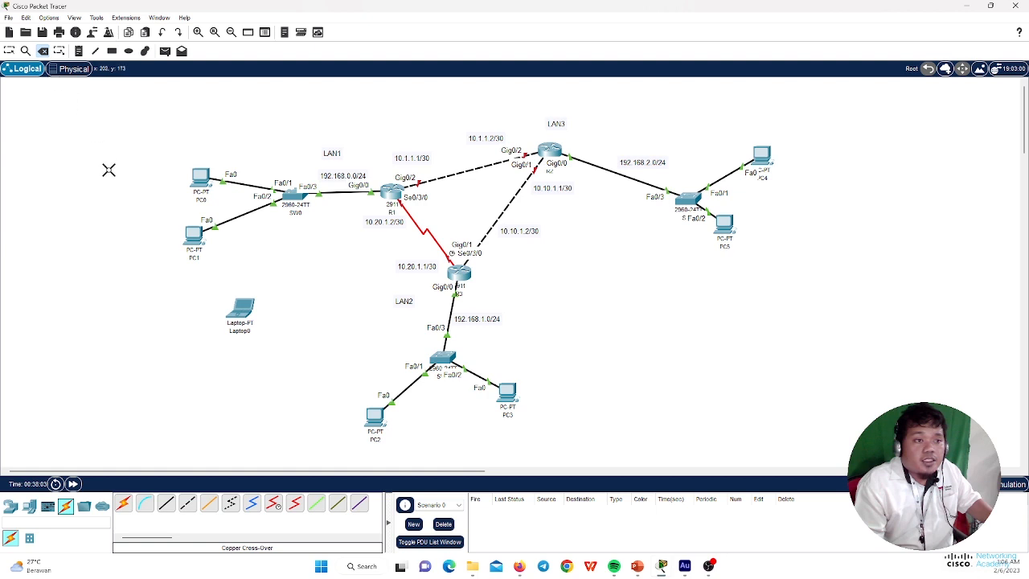
{"action": "left_click", "coordinate": [146, 505]}
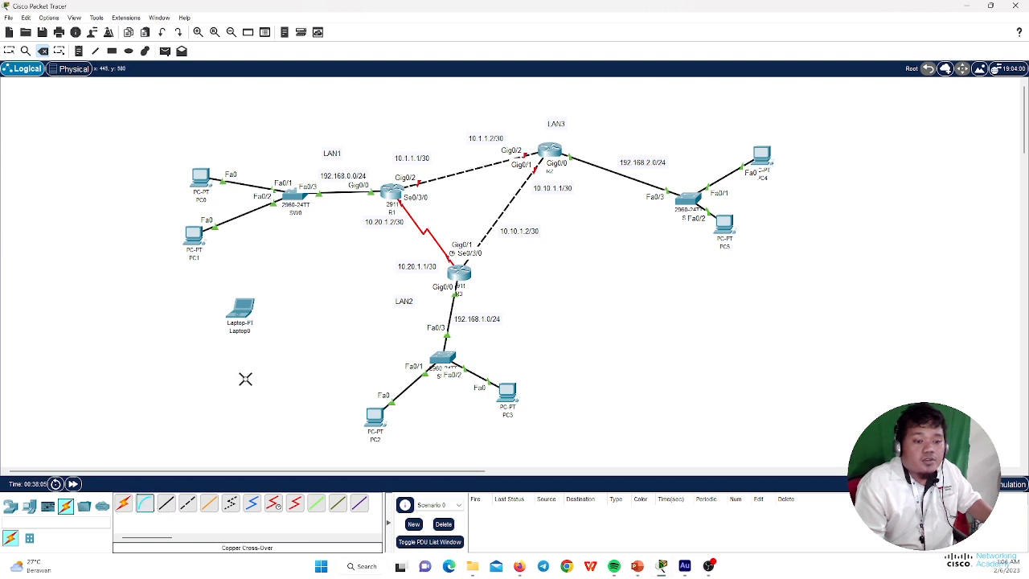
{"action": "left_click", "coordinate": [242, 312]}
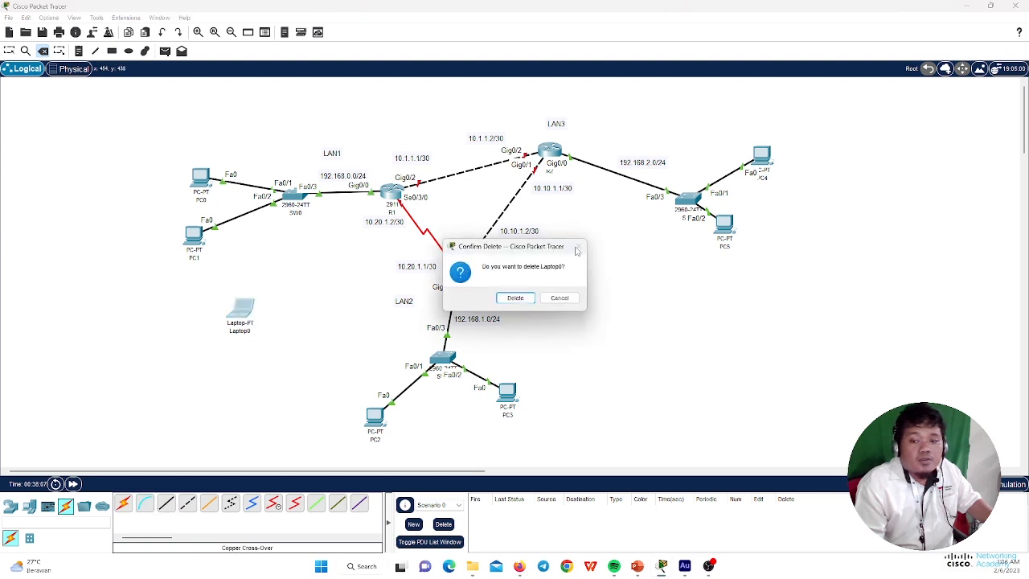
{"action": "left_click", "coordinate": [559, 297]}
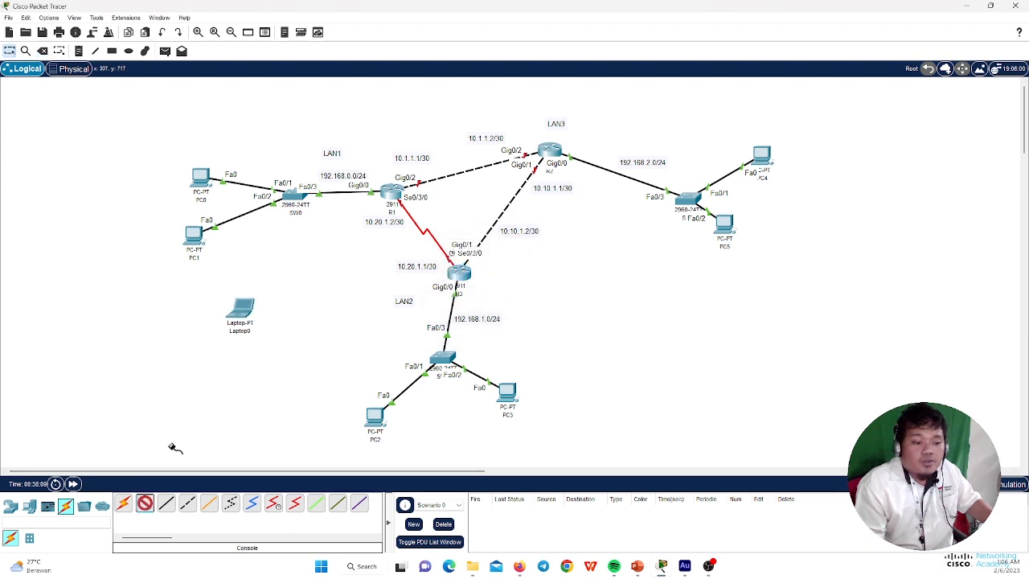
{"action": "left_click", "coordinate": [248, 309]}
{"action": "left_click", "coordinate": [277, 308]}
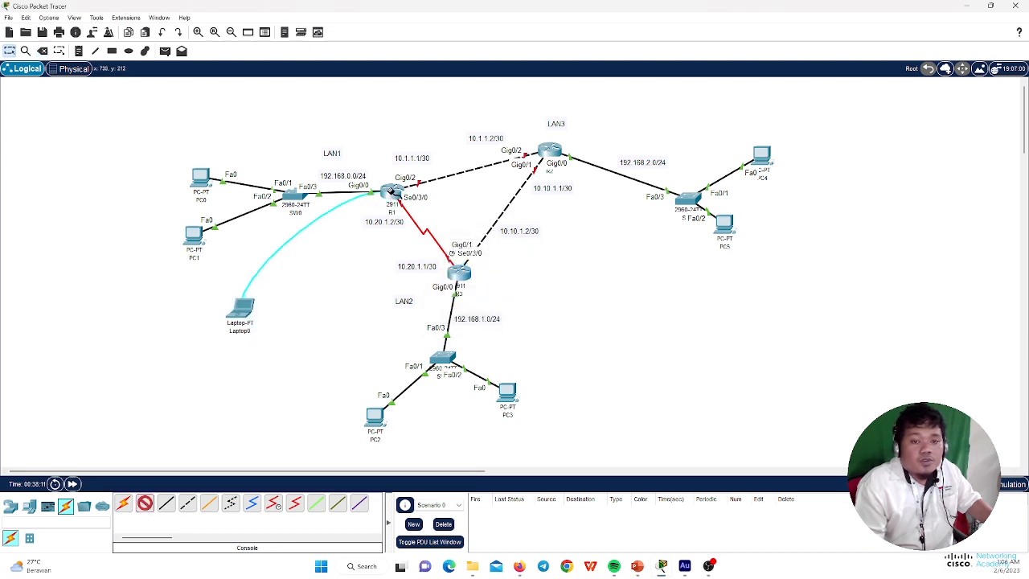
{"action": "left_click", "coordinate": [391, 191]}
{"action": "left_click", "coordinate": [418, 203]}
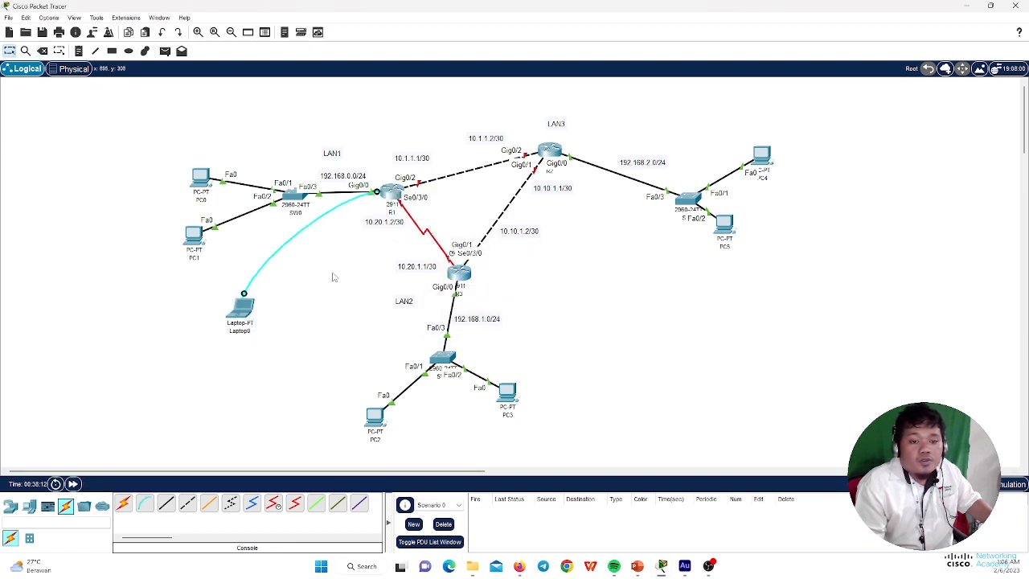
Open a terminal session from Laptop0 to R1 with the default port settings and leave DHCP configuration mode.
{"action": "left_click", "coordinate": [245, 310]}
{"action": "left_click", "coordinate": [530, 177]}
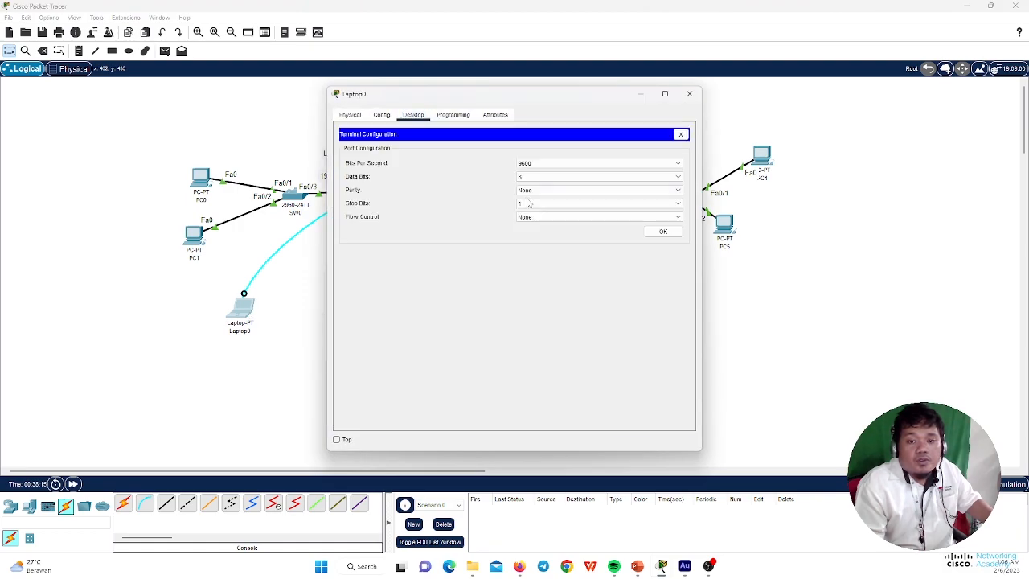
{"action": "left_click", "coordinate": [663, 231]}
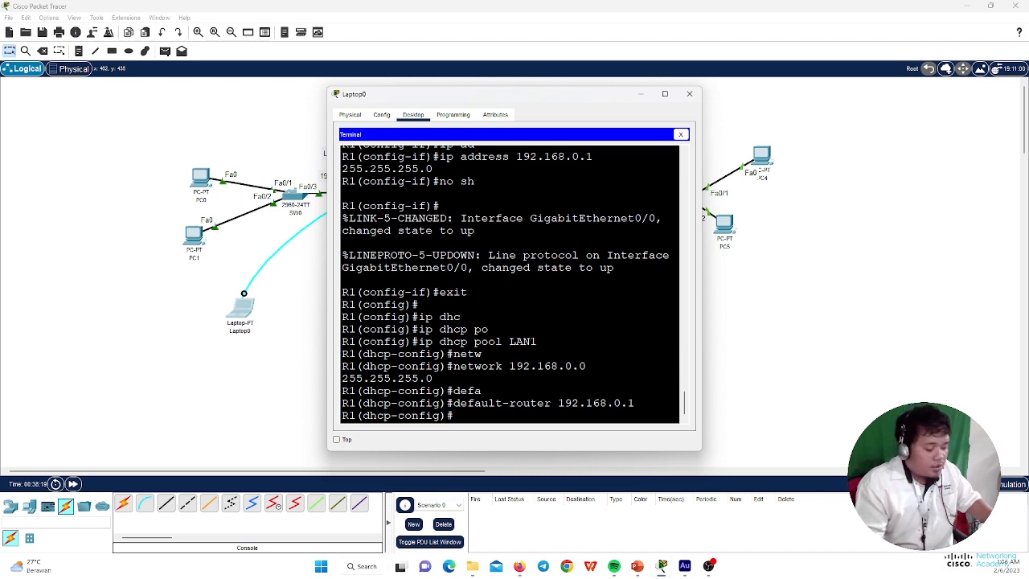
{"action": "type", "text": "exit"}
{"action": "key", "text": "Return"}
{"action": "key", "text": "Return"}
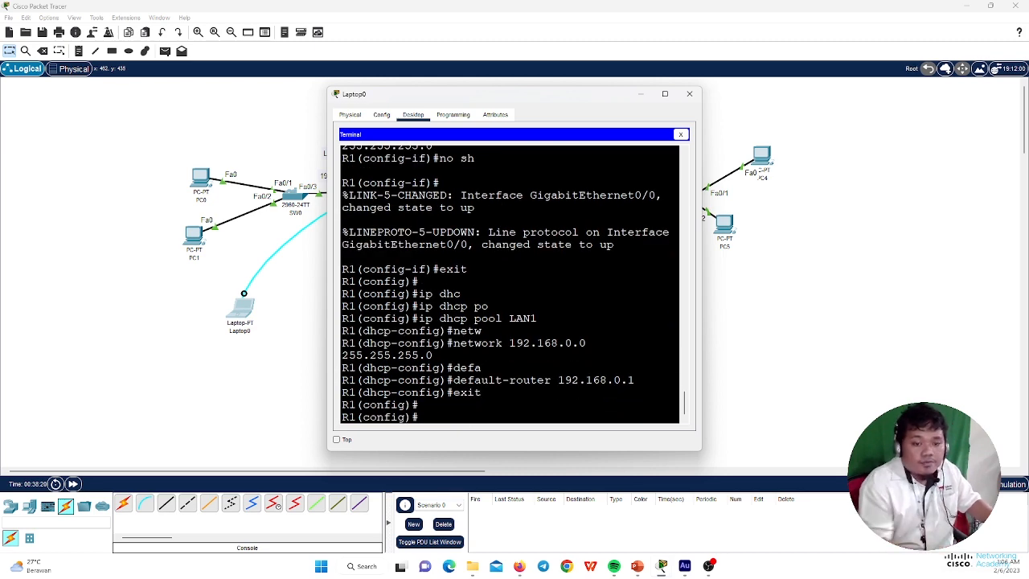
Assign IP address 10.1.1.1 with mask 255.255.255.252 to R1's GigabitEthernet0/2 interface, with the terminal window moved clear of the topology.
{"action": "left_click_drag", "start_coordinate": [543, 96], "coordinate": [752, 79]}
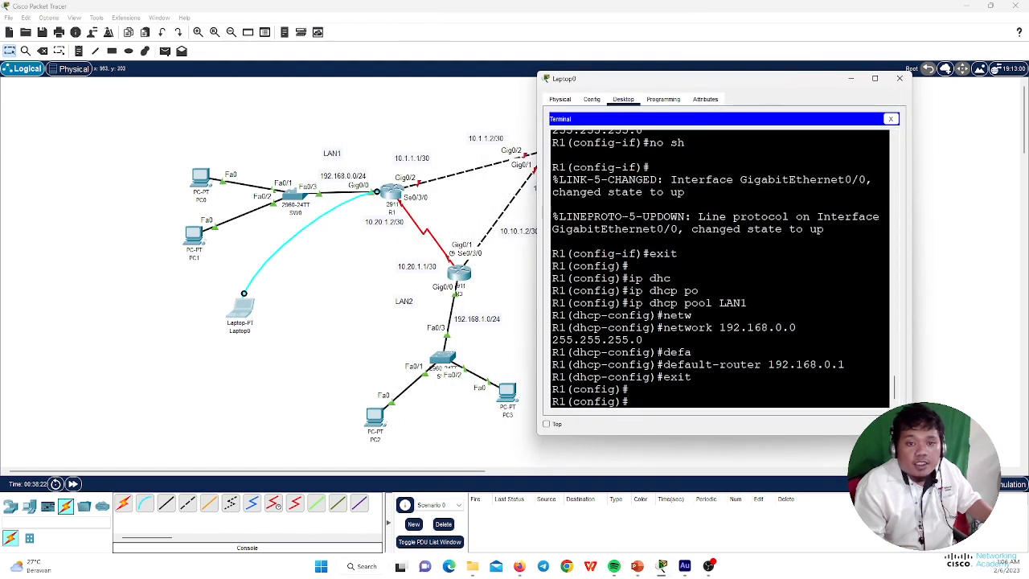
{"action": "type", "text": "in"}
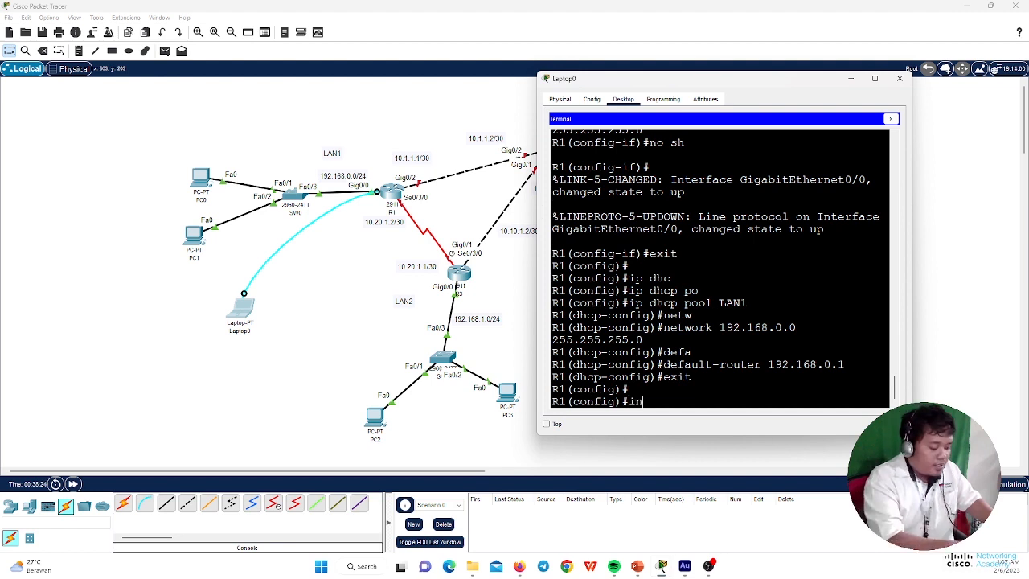
{"action": "type", "text": "t gi0/1"}
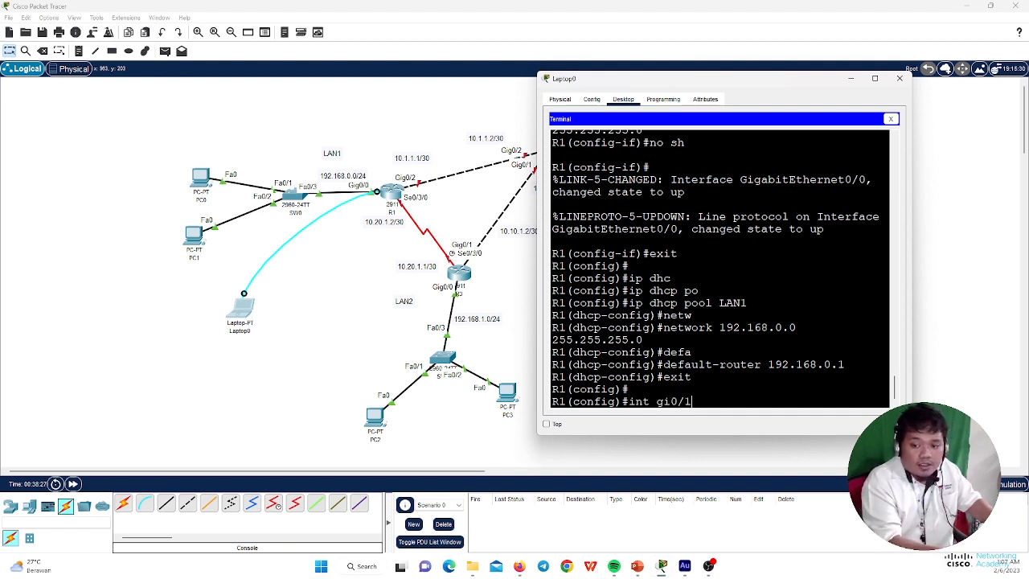
{"action": "key", "text": "BackSpace"}
{"action": "type", "text": "2"}
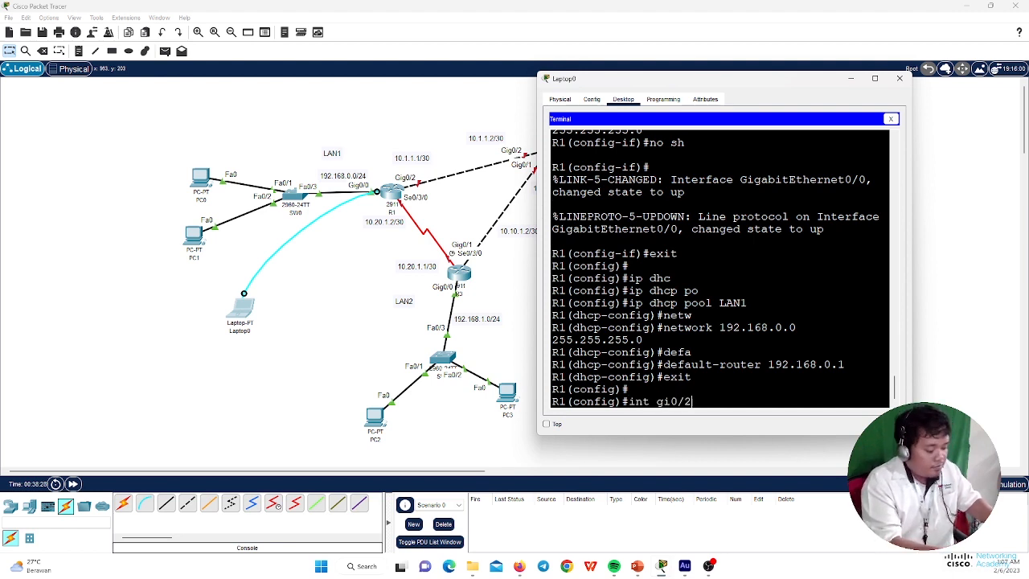
{"action": "key", "text": "Return"}
{"action": "type", "text": "ip ad"}
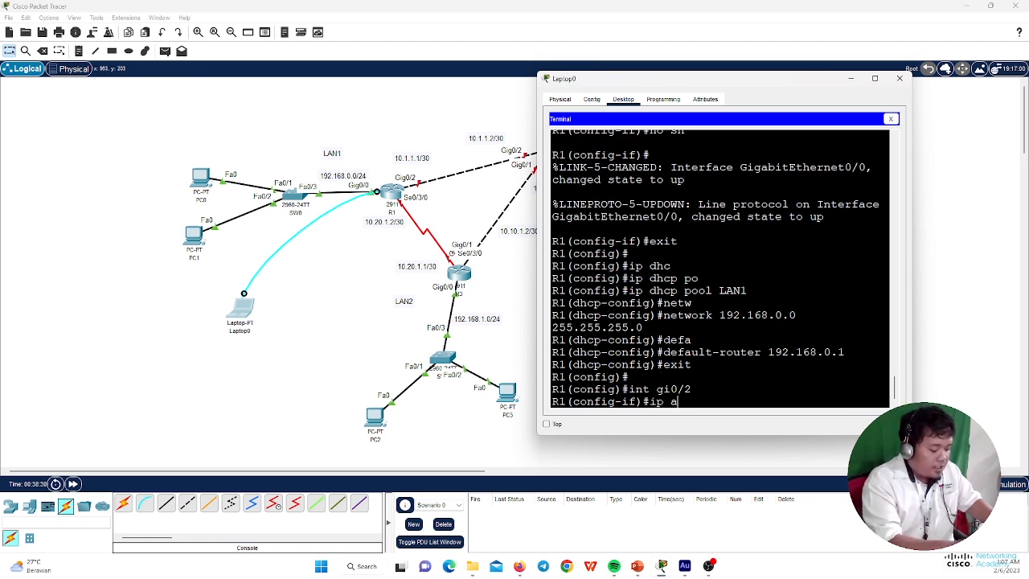
{"action": "key", "text": "Tab"}
{"action": "type", "text": "1"}
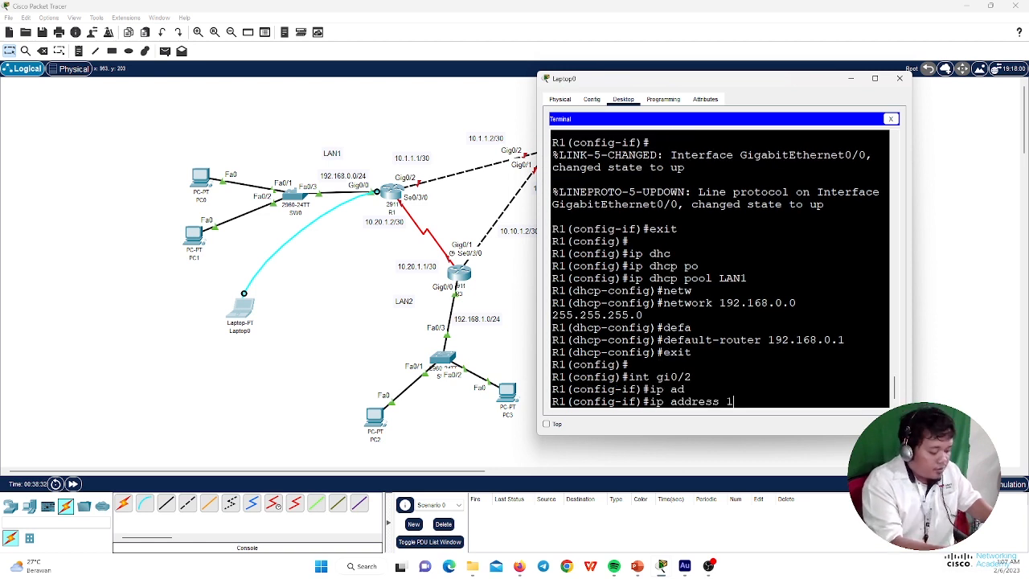
{"action": "type", "text": "0.1.1"}
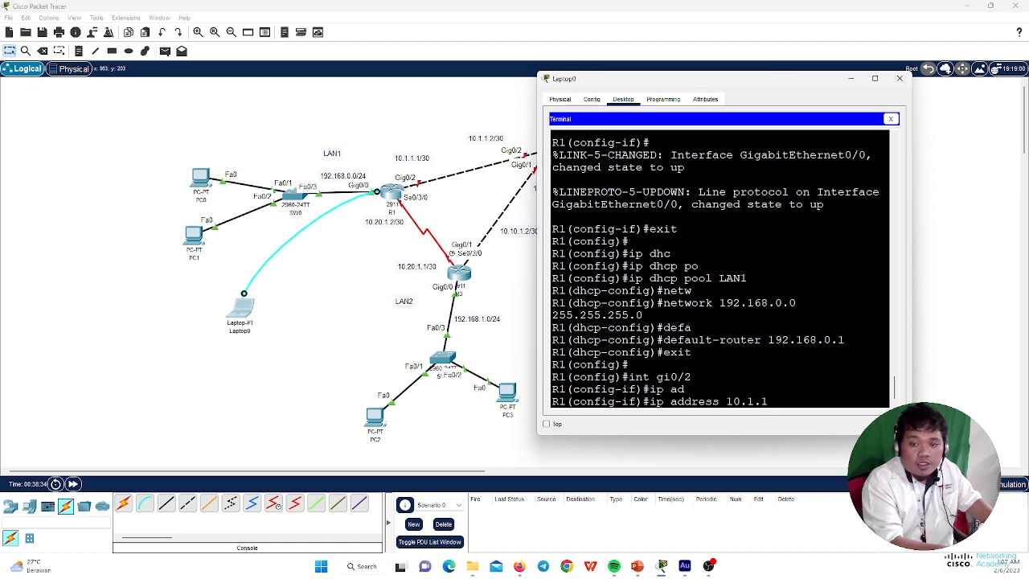
{"action": "type", "text": ".1"}
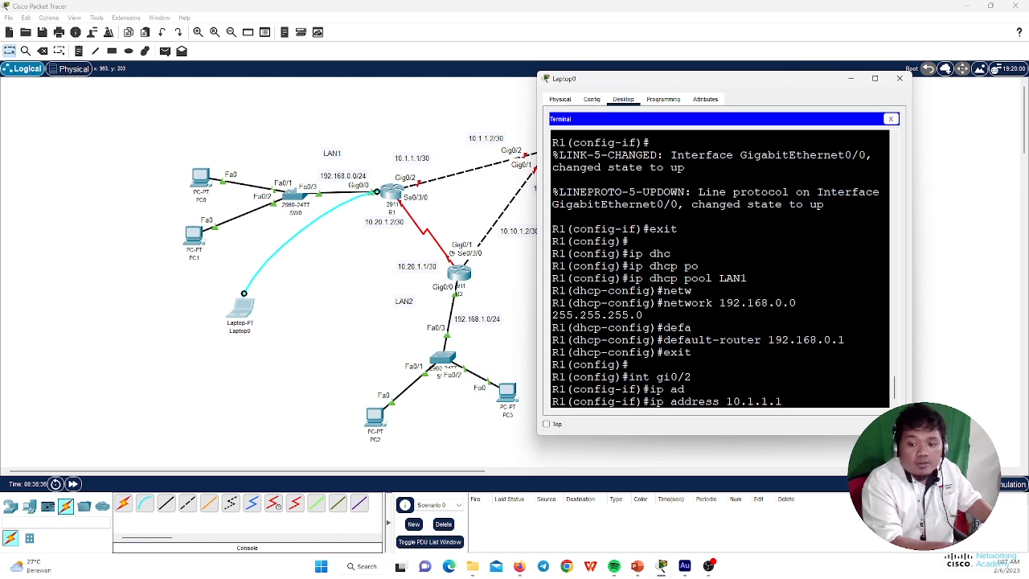
{"action": "type", "text": " 255.2"}
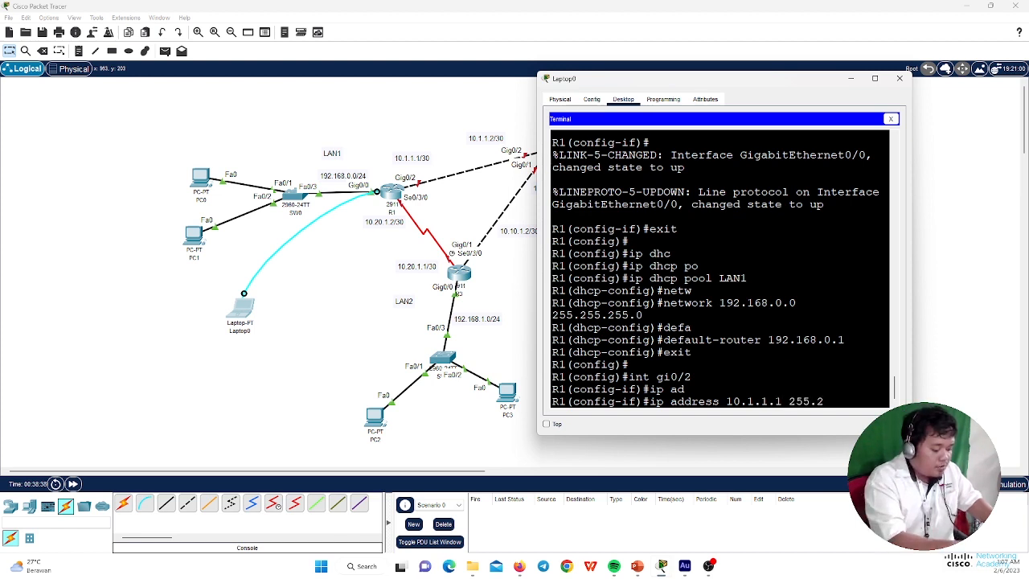
{"action": "type", "text": "55.255."}
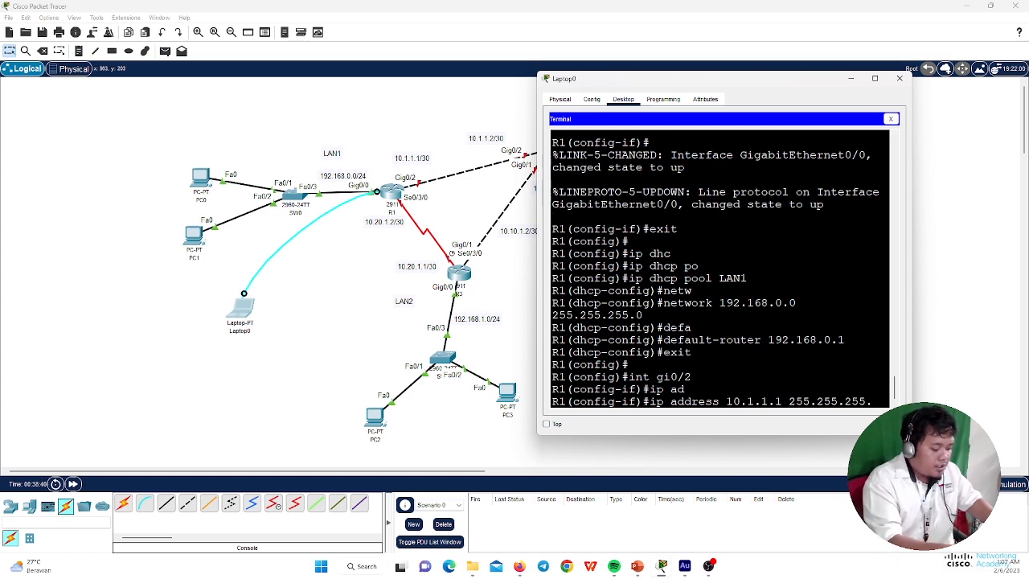
{"action": "type", "text": "252"}
{"action": "key", "text": "Return"}
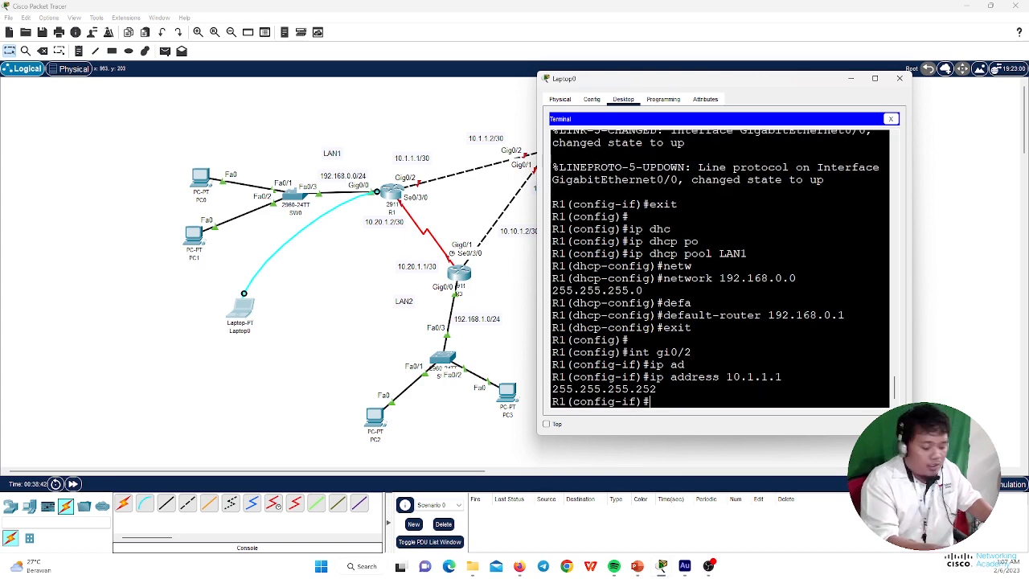
Enable R1's GigabitEthernet0/2 with no shutdown and exit to global configuration mode.
{"action": "type", "text": "no sh"}
{"action": "key", "text": "Tab"}
{"action": "key", "text": "Return"}
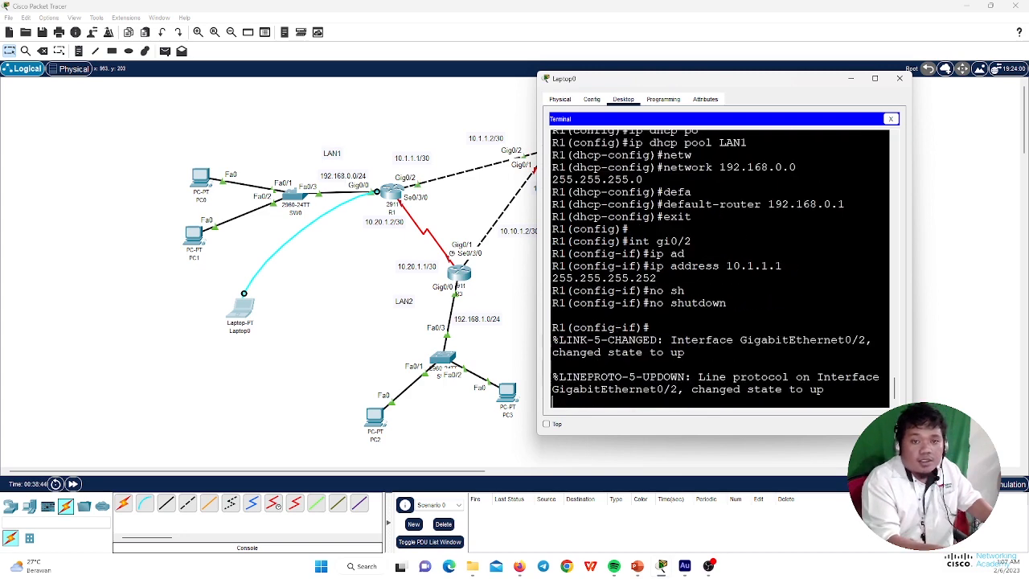
{"action": "key", "text": "Return"}
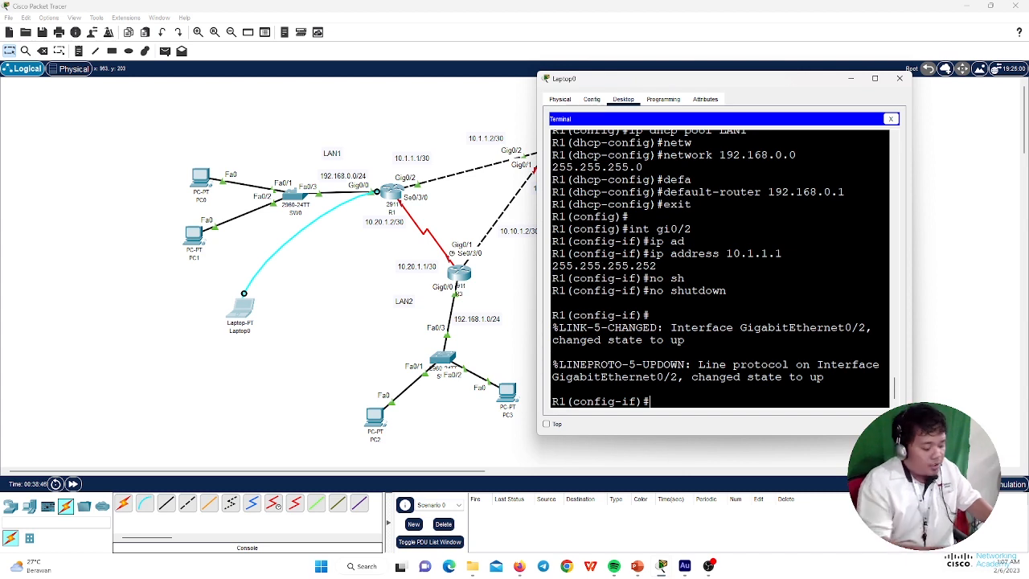
{"action": "type", "text": "exit"}
{"action": "key", "text": "Return"}
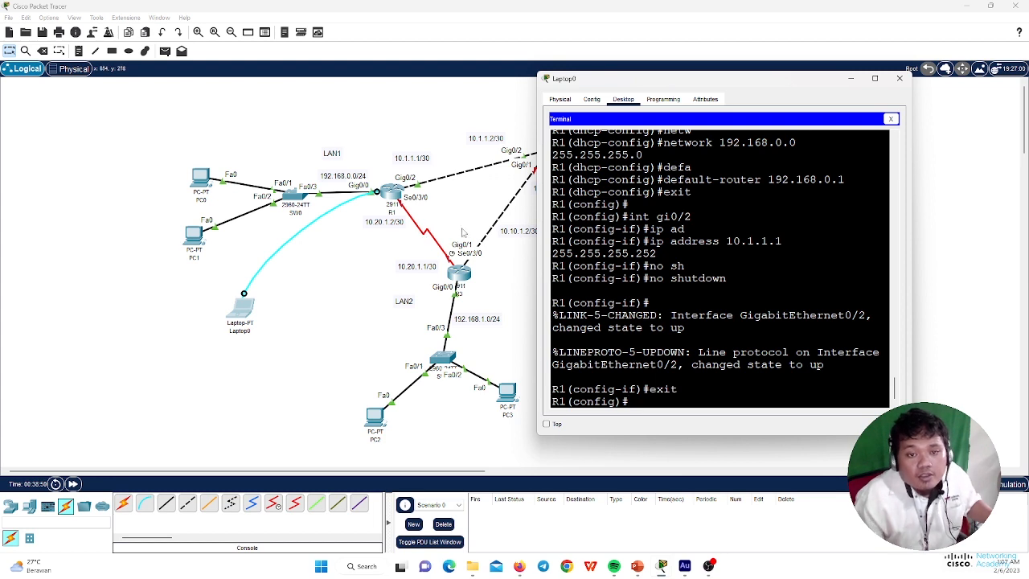
Assign IP address 10.20.1.2 with mask 255.255.255.252 to R1's Serial0/3/0 interface.
{"action": "type", "text": "int"}
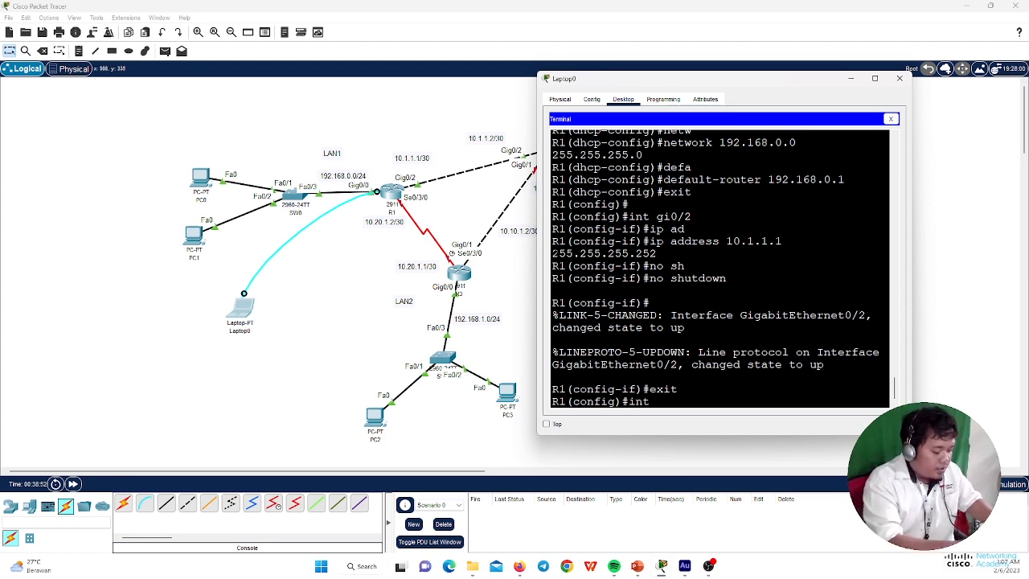
{"action": "type", "text": " se0/3/0"}
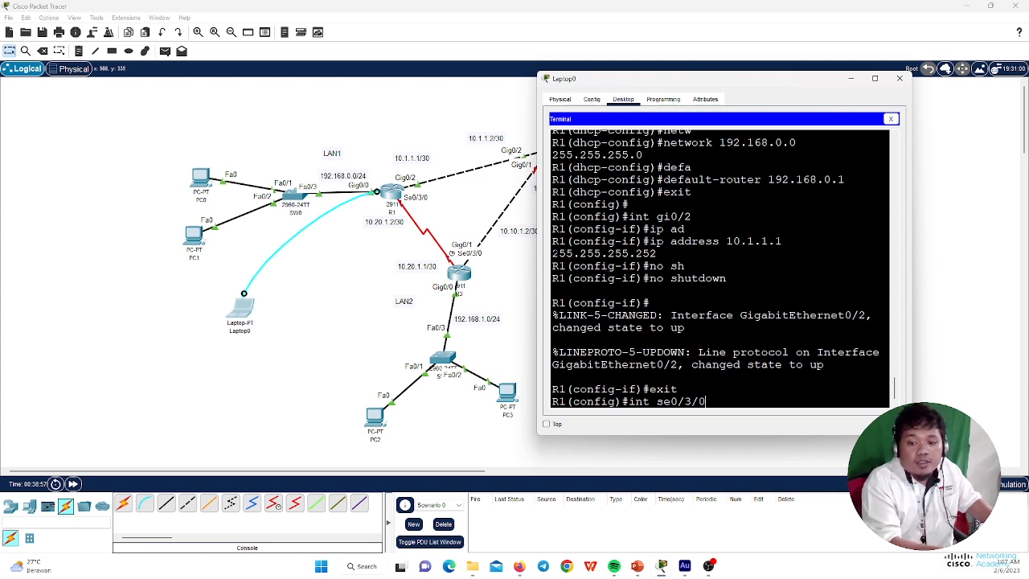
{"action": "key", "text": "Return"}
{"action": "type", "text": "ip ad"}
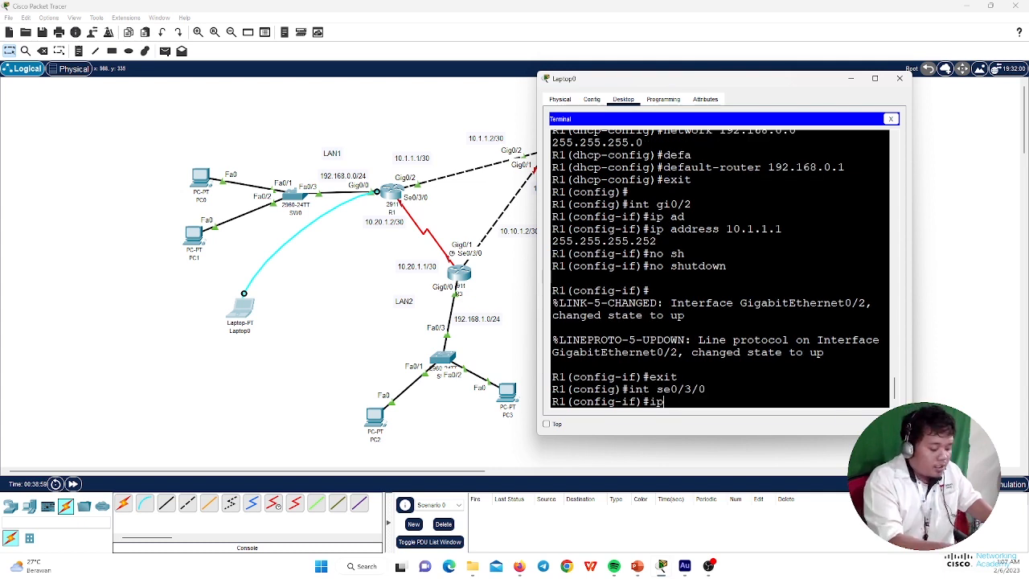
{"action": "key", "text": "Tab"}
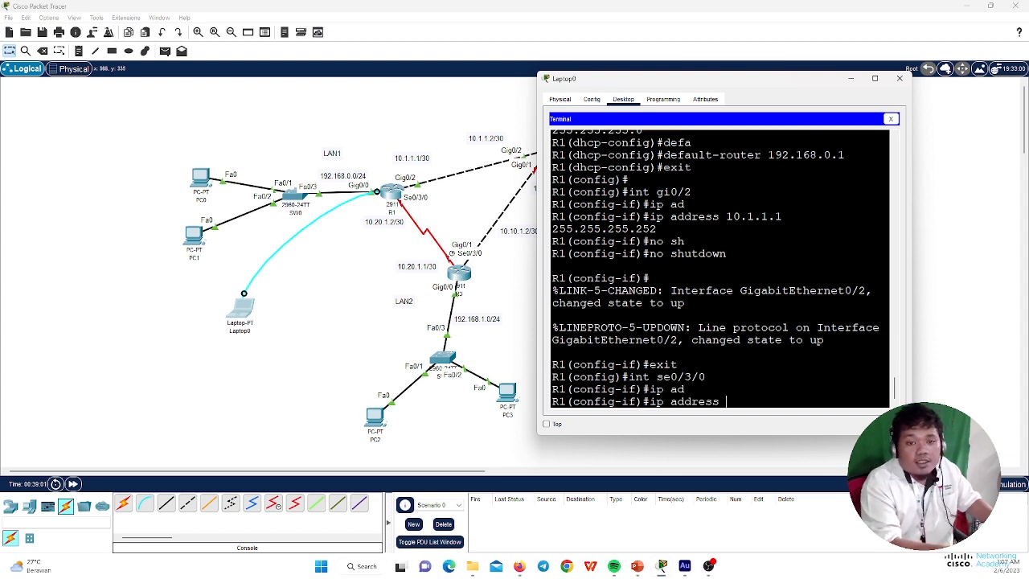
{"action": "type", "text": "10.2"}
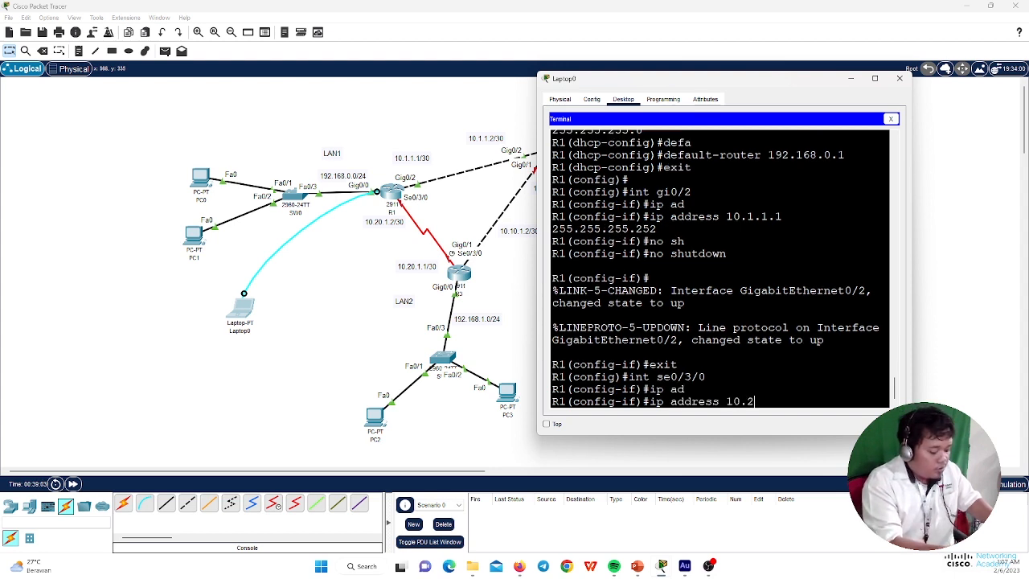
{"action": "type", "text": "0.1."}
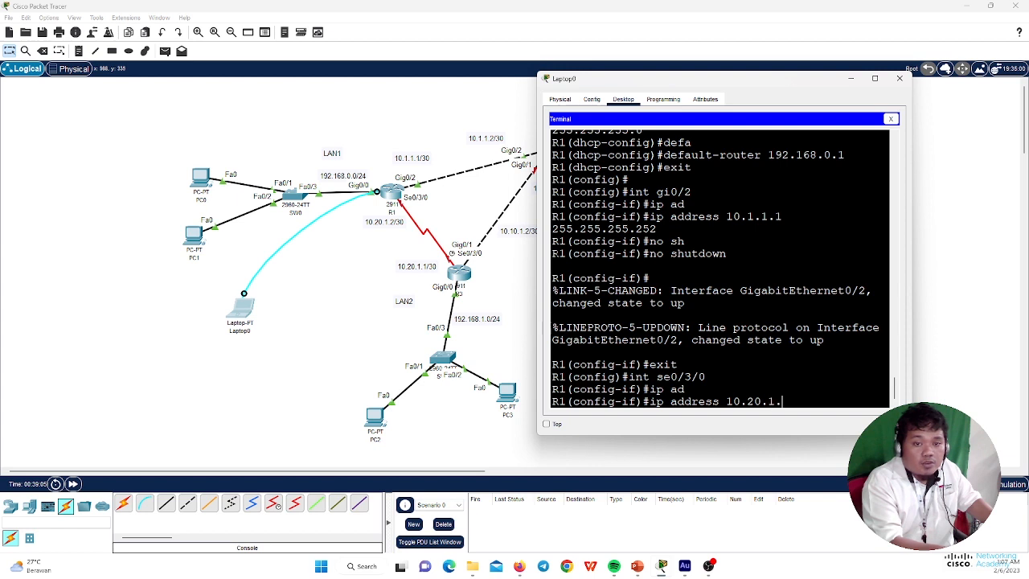
{"action": "type", "text": "2"}
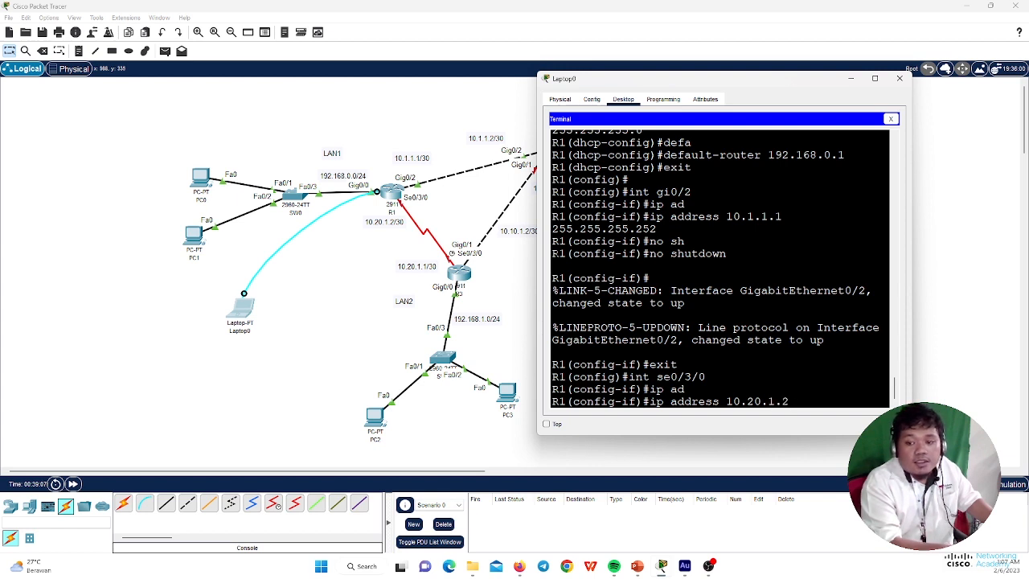
{"action": "type", "text": " 255.2"}
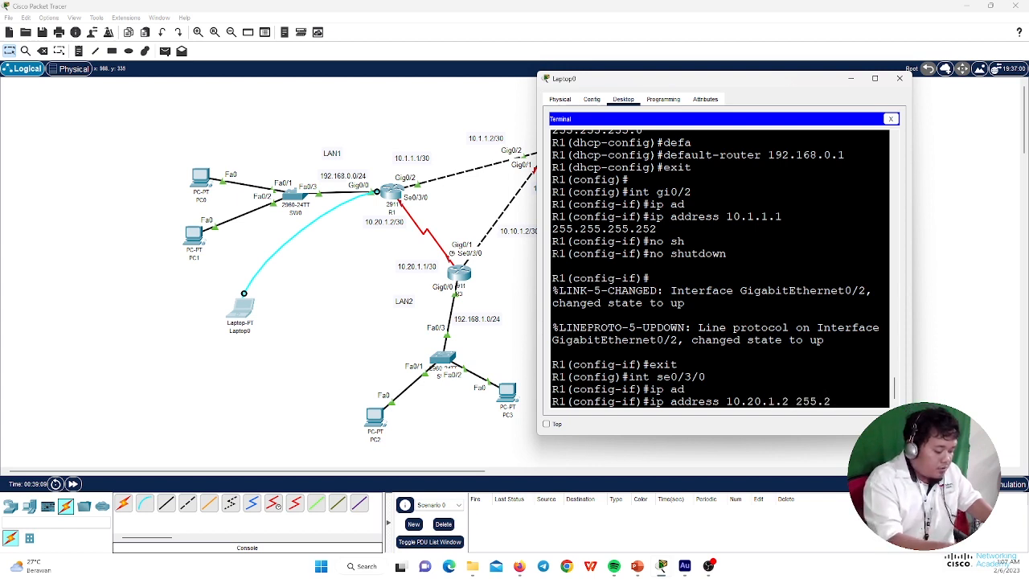
{"action": "type", "text": "55.255."}
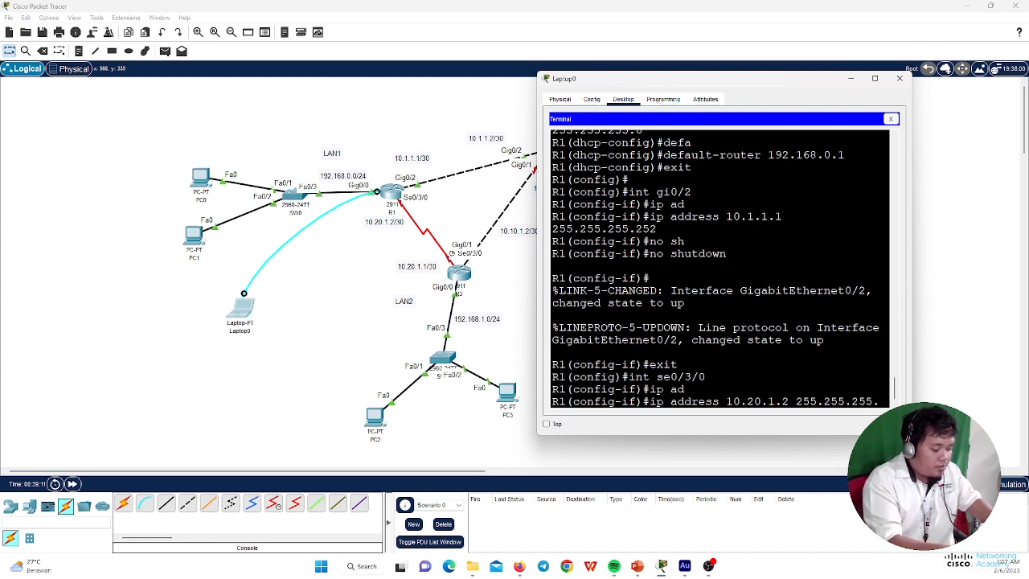
{"action": "type", "text": "252"}
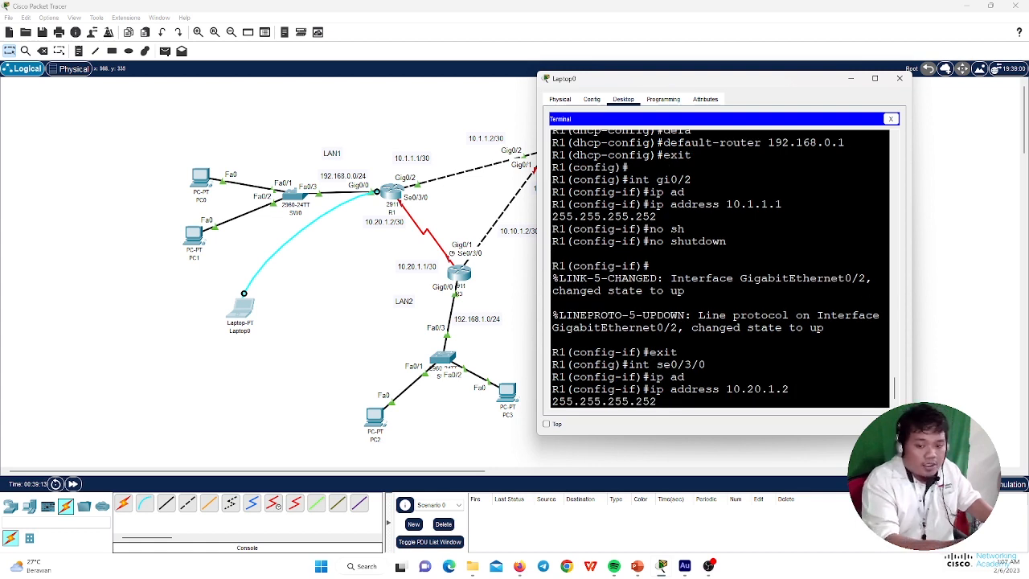
{"action": "key", "text": "Return"}
Enable R1's Serial0/3/0 with no shutdown, exit its interface configuration and close the Laptop0 window.
{"action": "type", "text": "no sh"}
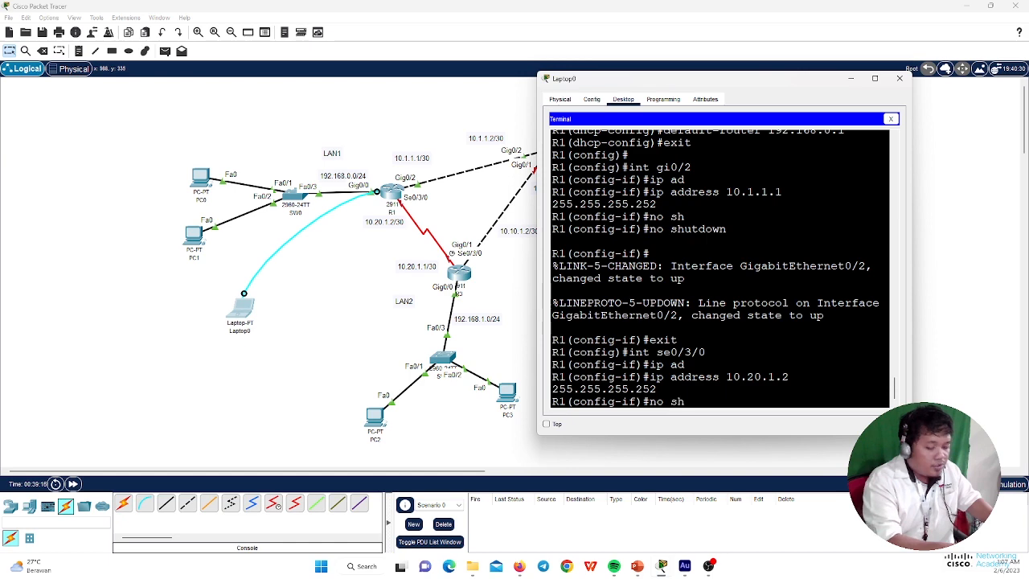
{"action": "key", "text": "Tab"}
{"action": "key", "text": "Return"}
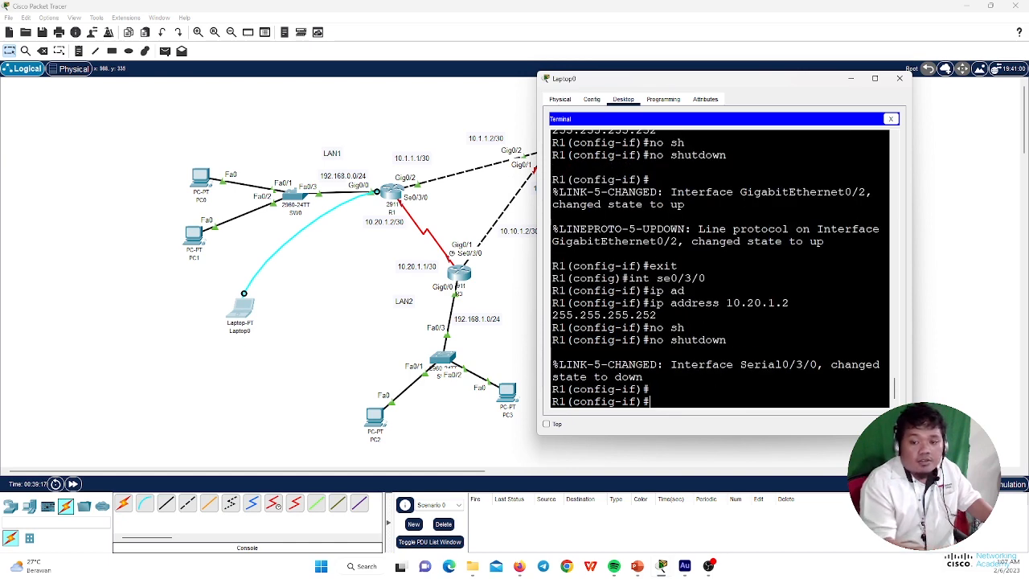
{"action": "type", "text": "exit"}
{"action": "key", "text": "Return"}
{"action": "key", "text": "Return"}
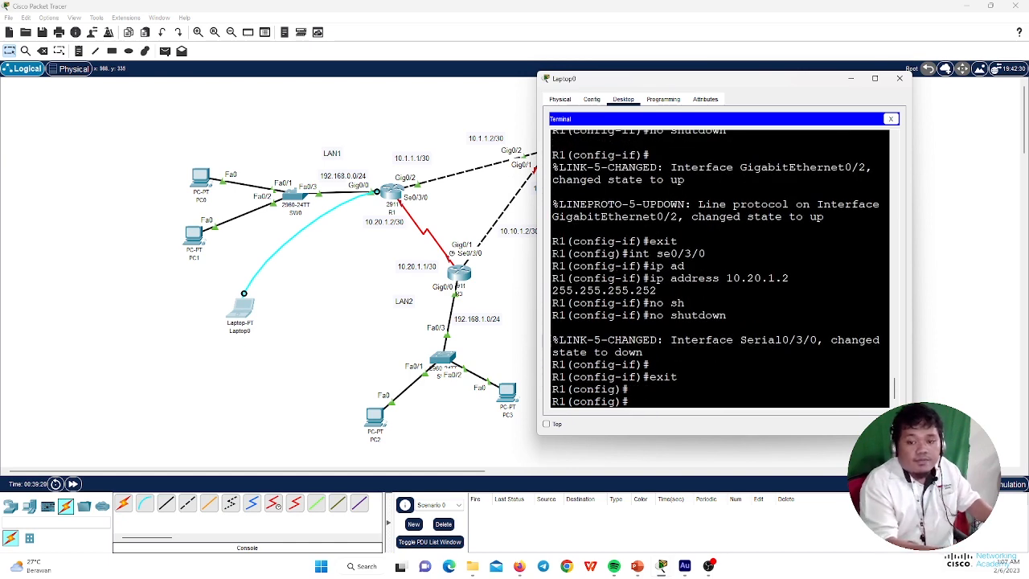
{"action": "left_click", "coordinate": [899, 78]}
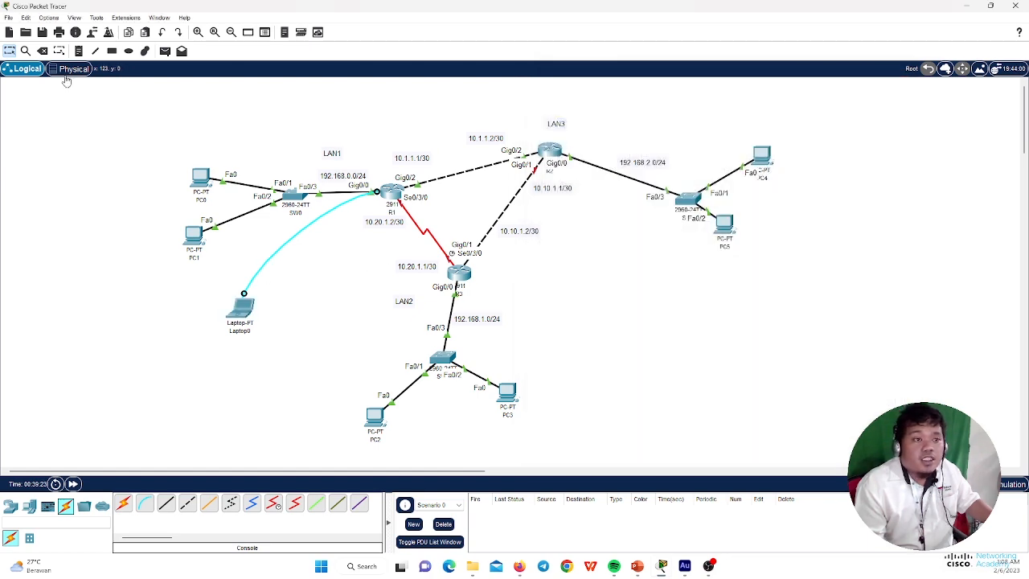
Delete the console cable between Laptop0 and R1, and connect Laptop0 to the LAN2 router with a new console cable.
{"action": "left_click", "coordinate": [42, 50]}
{"action": "left_click", "coordinate": [287, 240]}
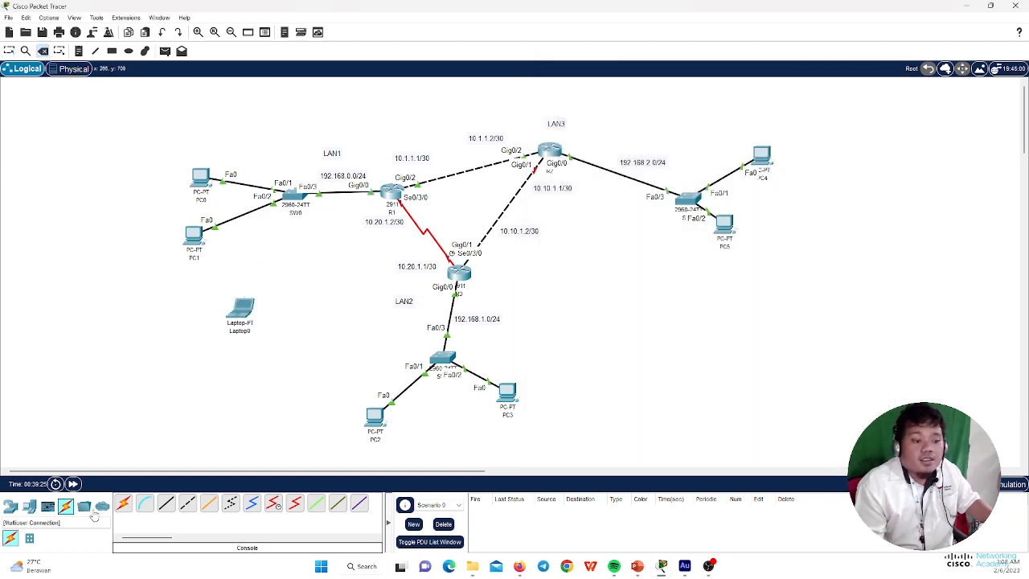
{"action": "left_click", "coordinate": [144, 505]}
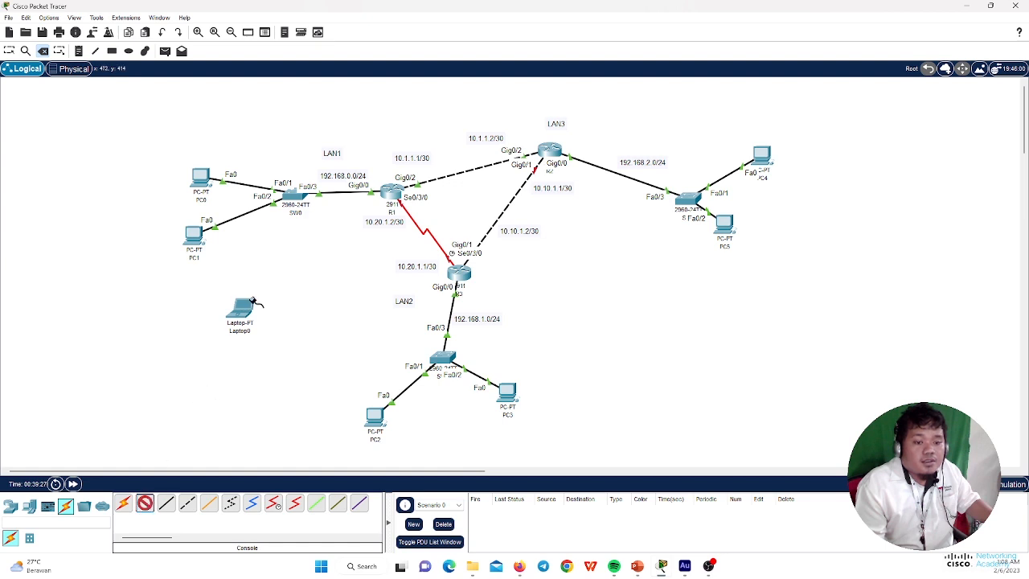
{"action": "left_click", "coordinate": [250, 310]}
{"action": "left_click", "coordinate": [267, 312]}
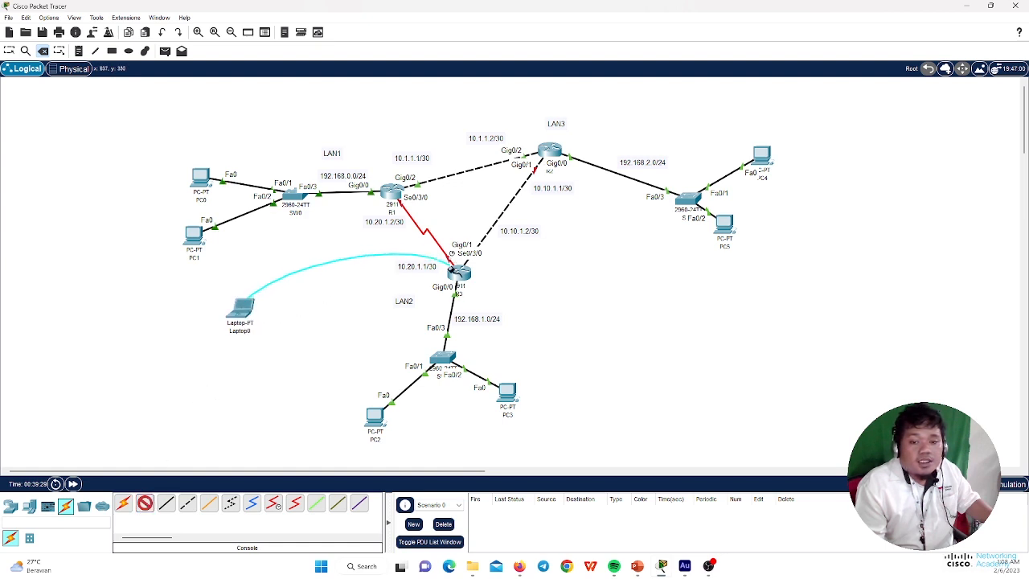
{"action": "left_click", "coordinate": [460, 274]}
{"action": "left_click", "coordinate": [486, 292]}
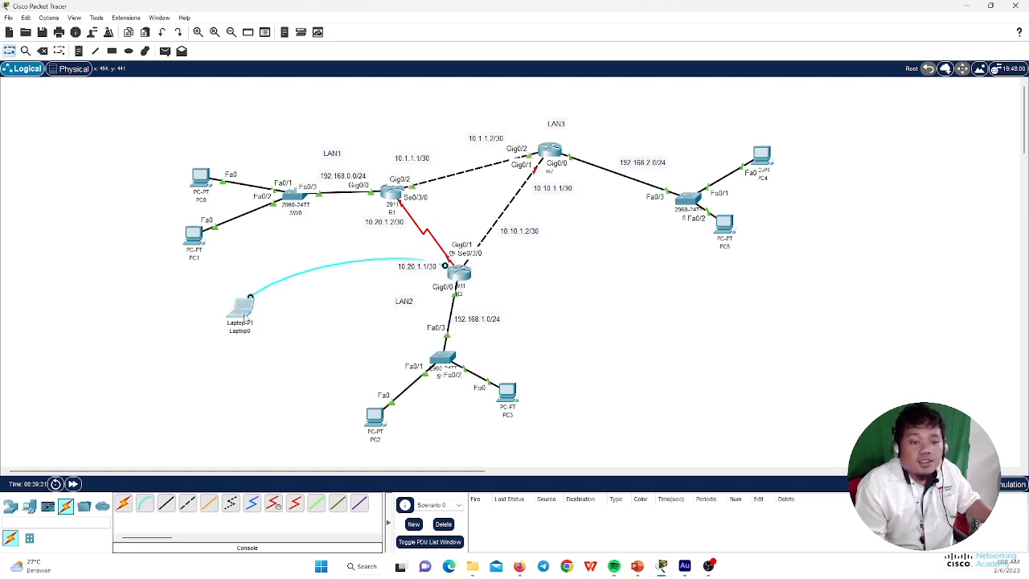
Open a terminal session from Laptop0 to the LAN2 router with the default port settings and move the window clear of the LAN2 topology.
{"action": "left_click", "coordinate": [242, 313]}
{"action": "left_click", "coordinate": [522, 161]}
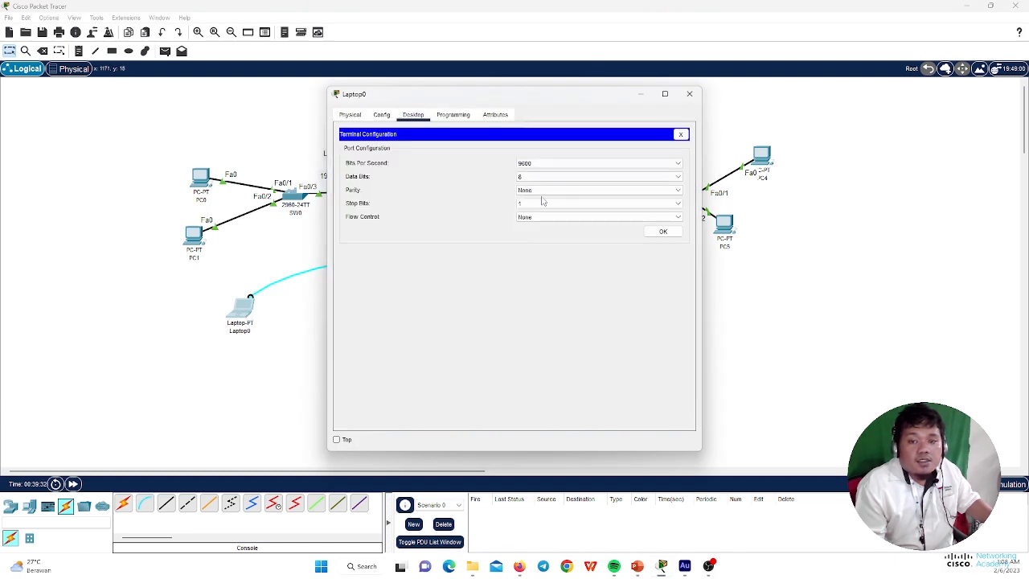
{"action": "left_click", "coordinate": [661, 232]}
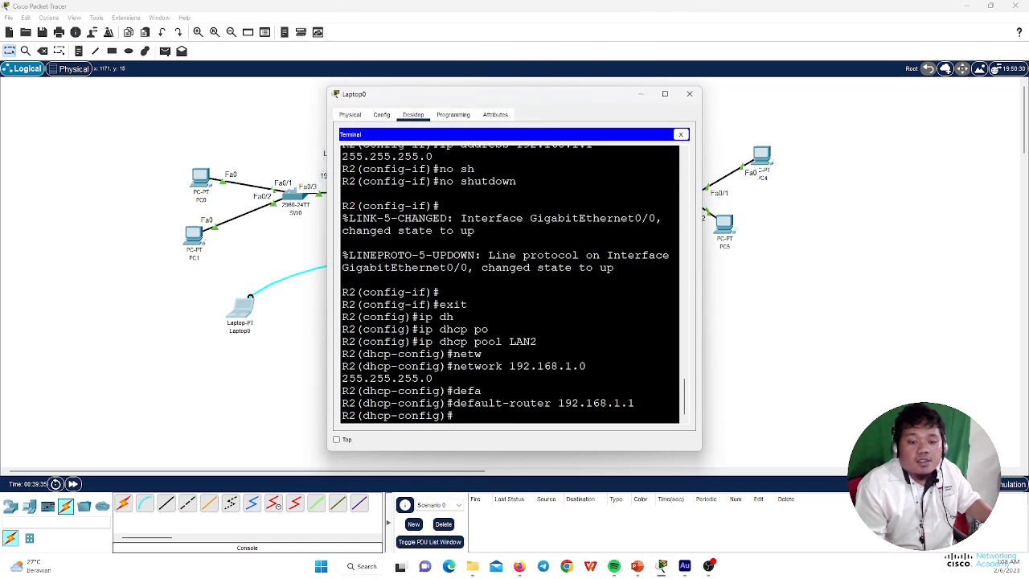
{"action": "left_click_drag", "start_coordinate": [548, 95], "coordinate": [773, 44]}
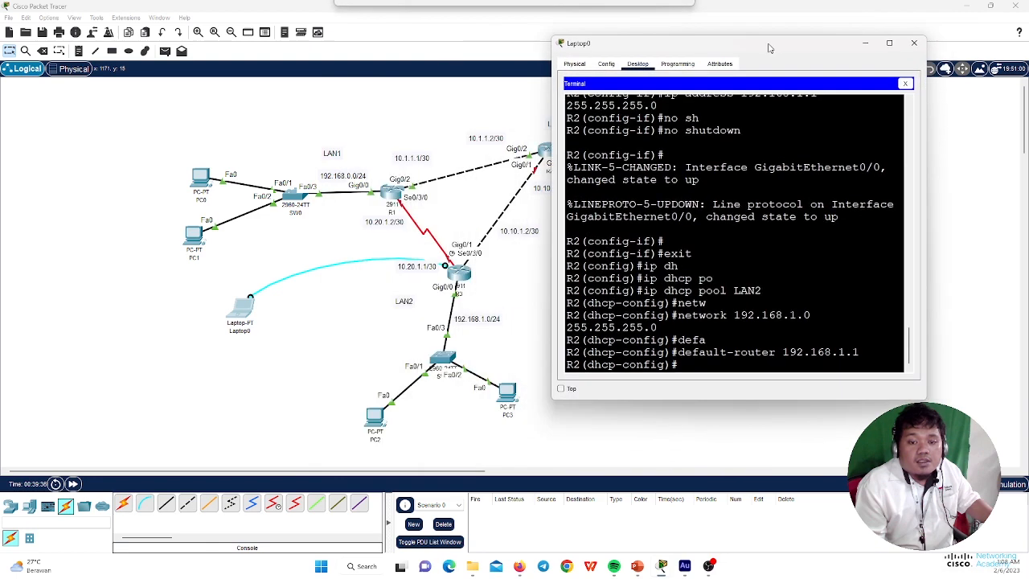
Leave R2's LAN2 DHCP pool configuration and enter interface configuration for Serial0/3/0.
{"action": "type", "text": "exit"}
{"action": "key", "text": "Return"}
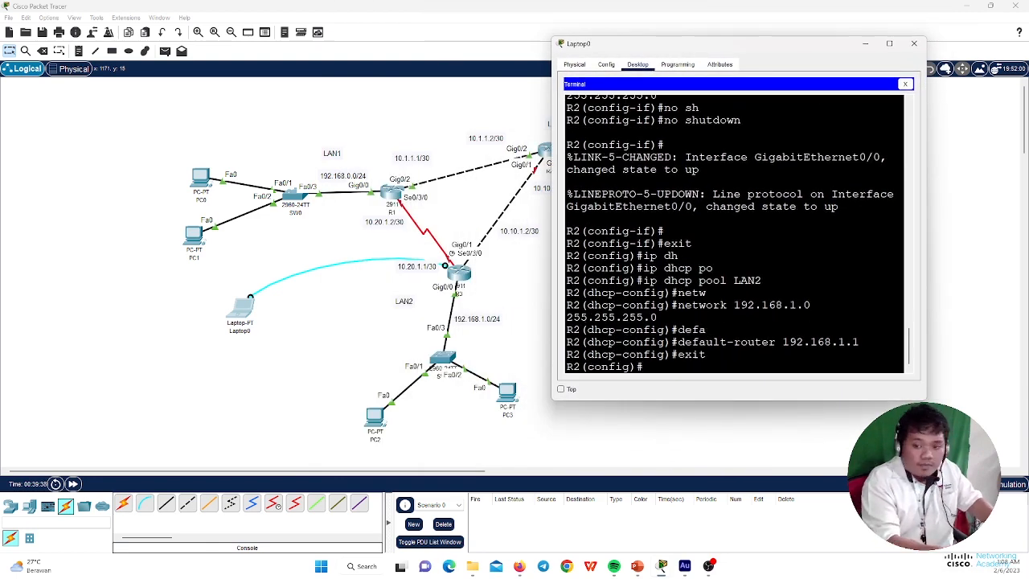
{"action": "key", "text": "Return"}
{"action": "type", "text": "int"}
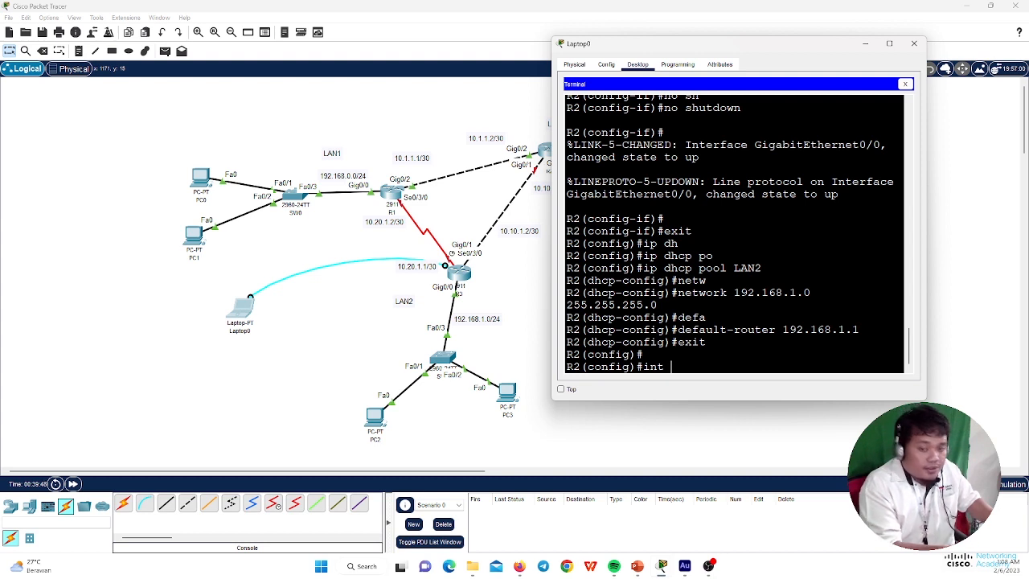
{"action": "type", "text": "se0"}
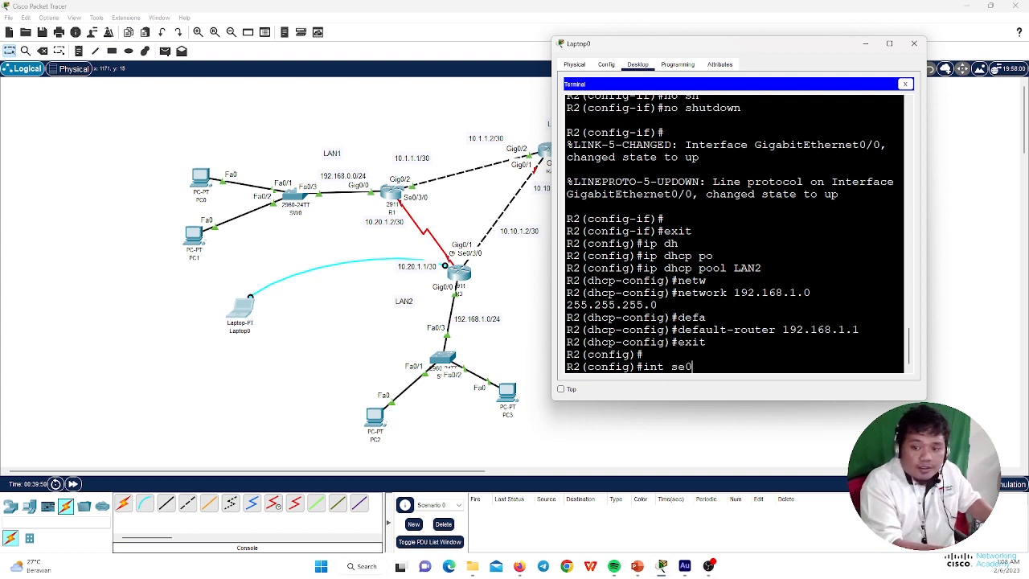
{"action": "type", "text": "/3/0"}
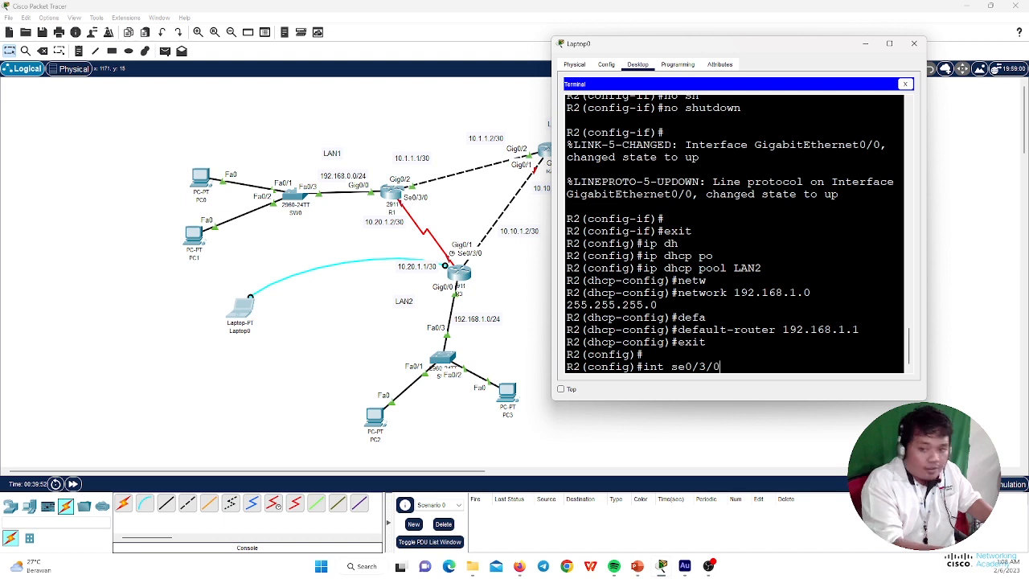
{"action": "key", "text": "Return"}
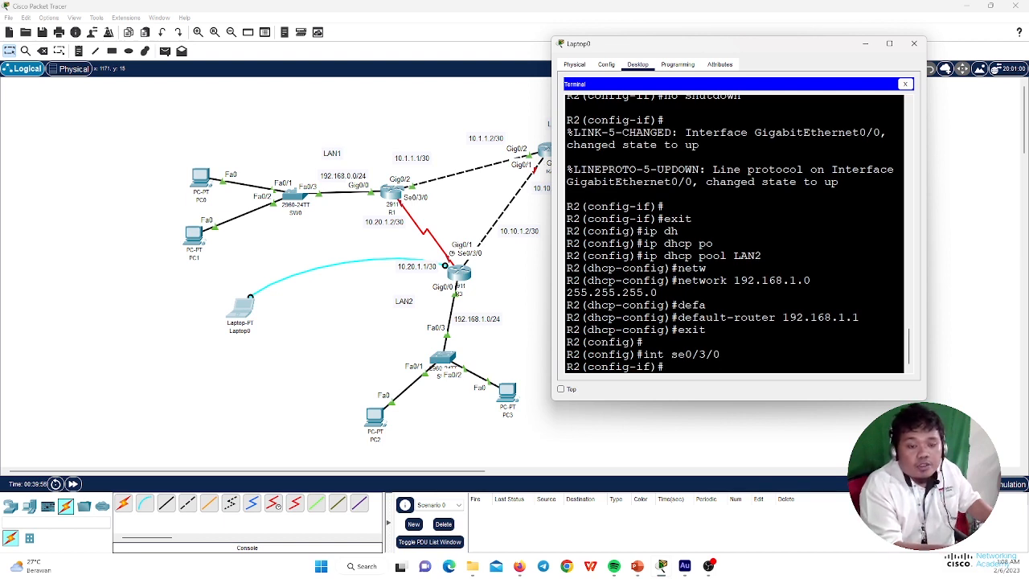
Assign IP address 10.20.1.1 with mask 255.255.255.252 to R2's Serial0/3/0 interface.
{"action": "type", "text": "ip ad"}
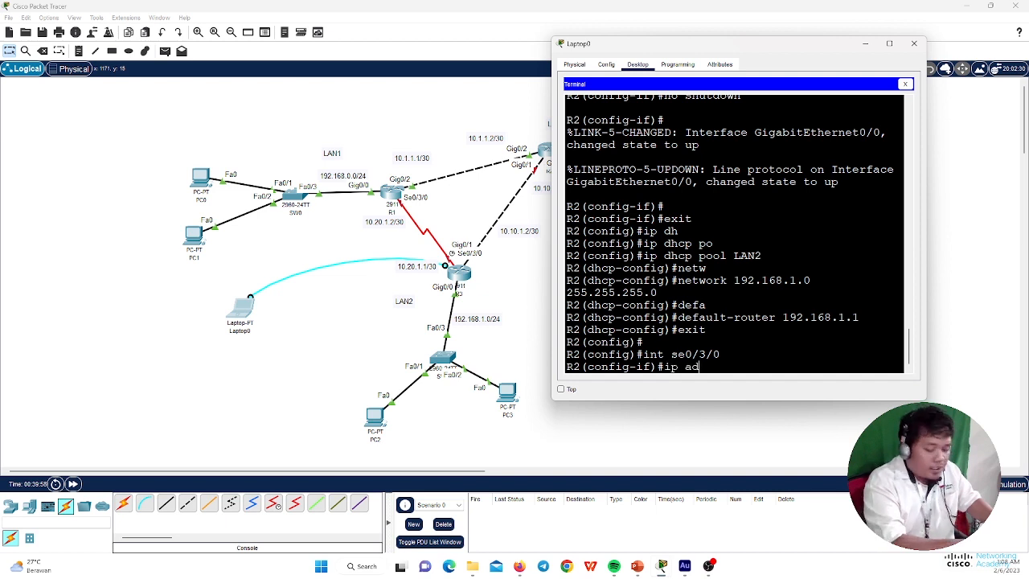
{"action": "key", "text": "Tab"}
{"action": "type", "text": "10"}
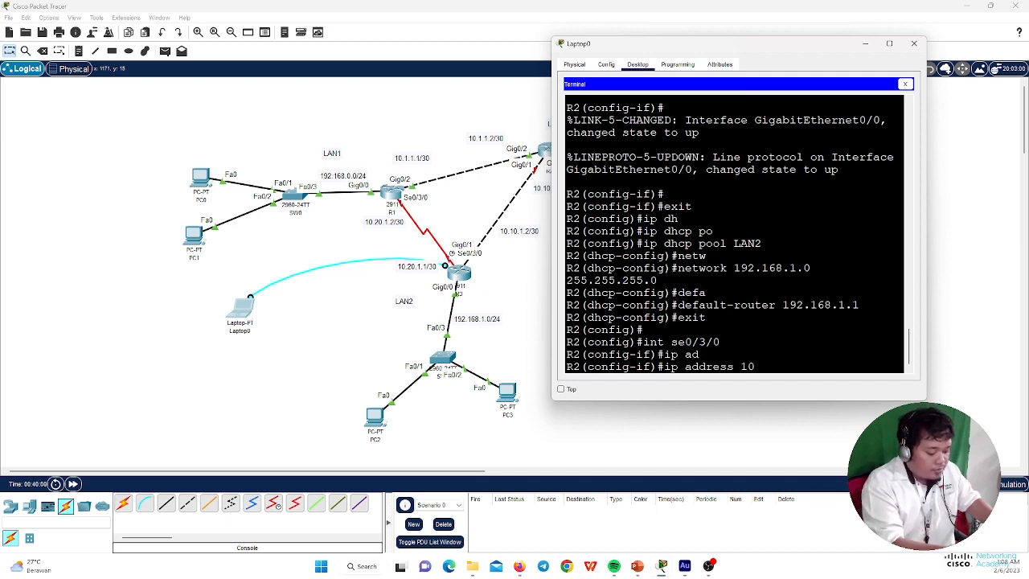
{"action": "type", "text": ".20.1."}
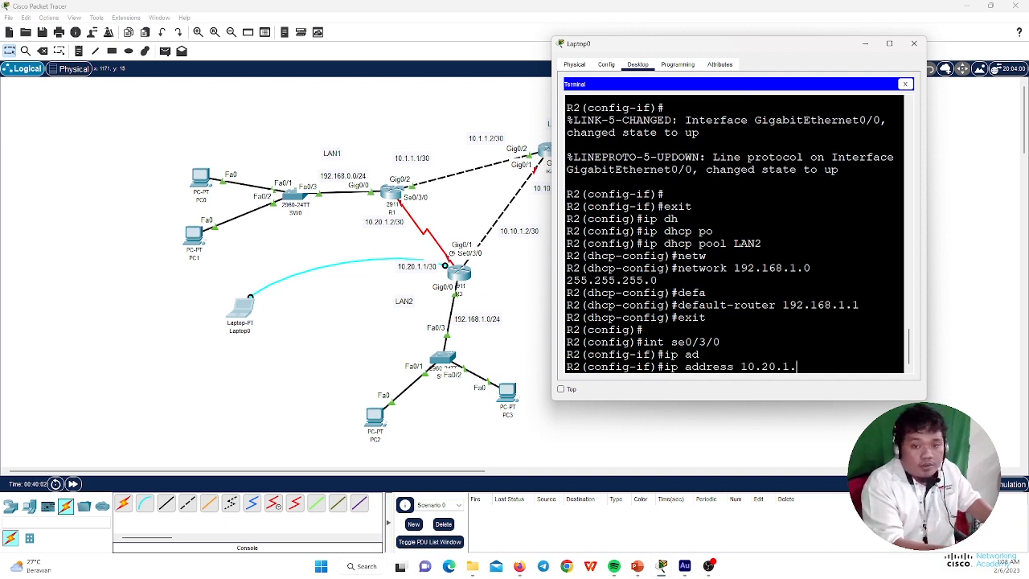
{"action": "type", "text": "1 255"}
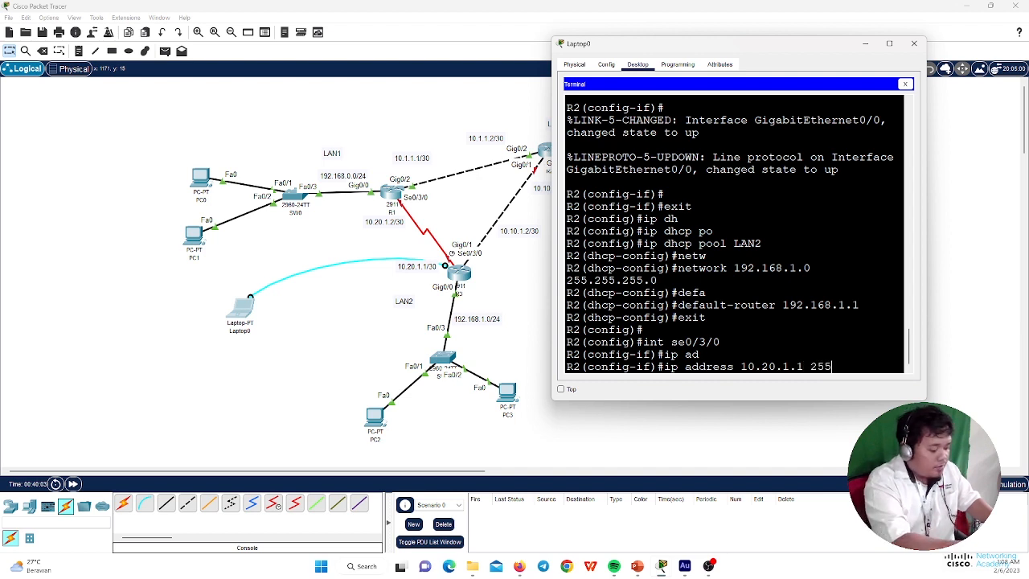
{"action": "type", "text": ".255.255"}
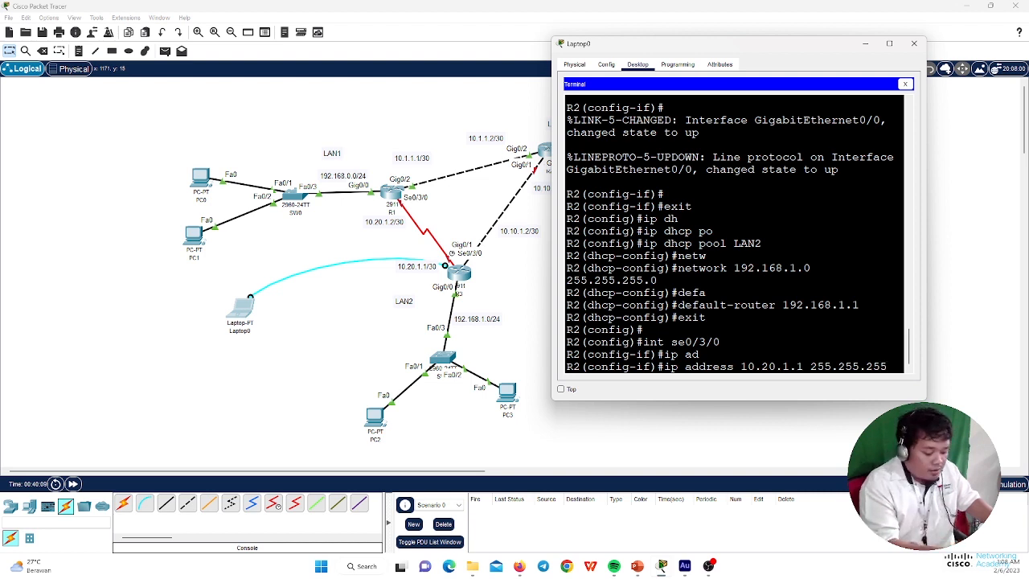
{"action": "type", "text": ".252"}
{"action": "key", "text": "Return"}
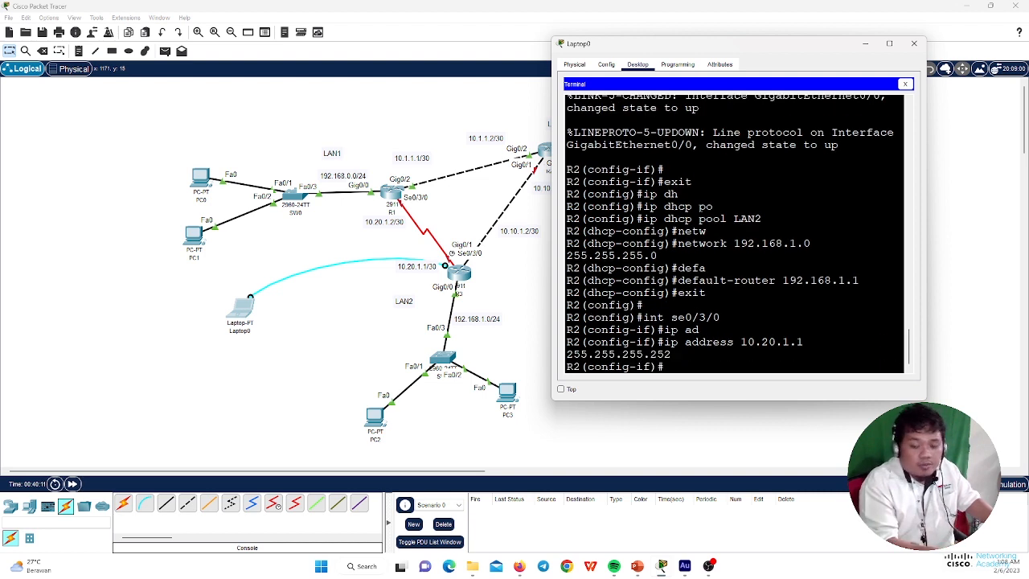
Enable R2's Serial0/3/0 with no shutdown and exit its interface configuration.
{"action": "type", "text": "no sh"}
{"action": "key", "text": "Tab"}
{"action": "key", "text": "Return"}
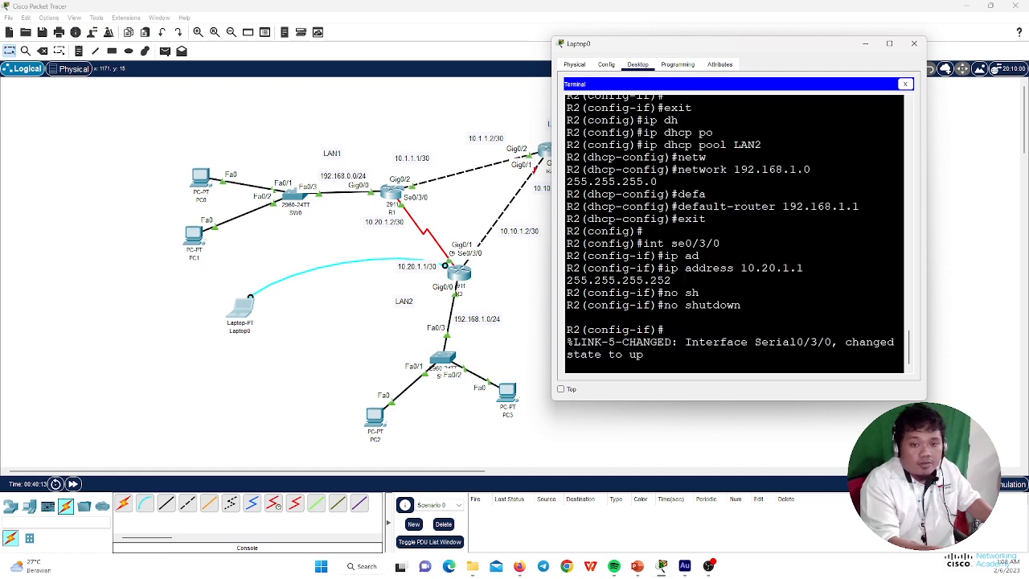
{"action": "type", "text": "xi"}
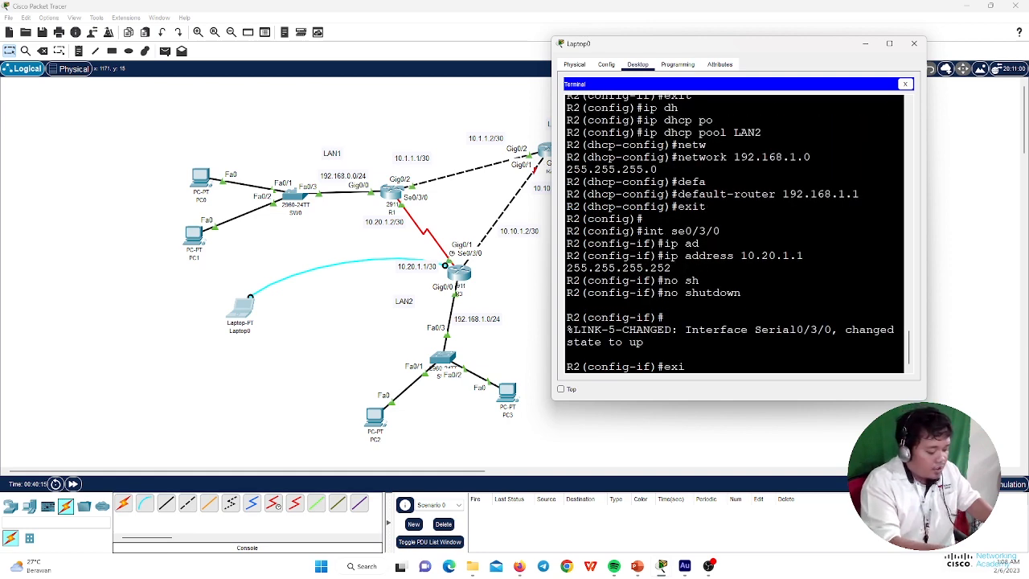
{"action": "type", "text": "t"}
{"action": "key", "text": "Return"}
{"action": "type", "text": "in"}
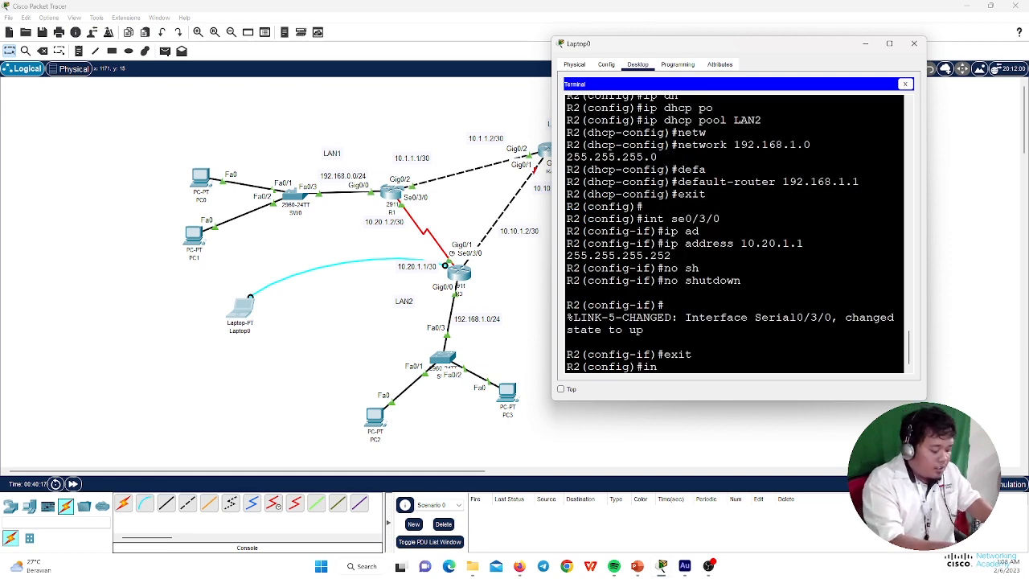
{"action": "type", "text": "t gi"}
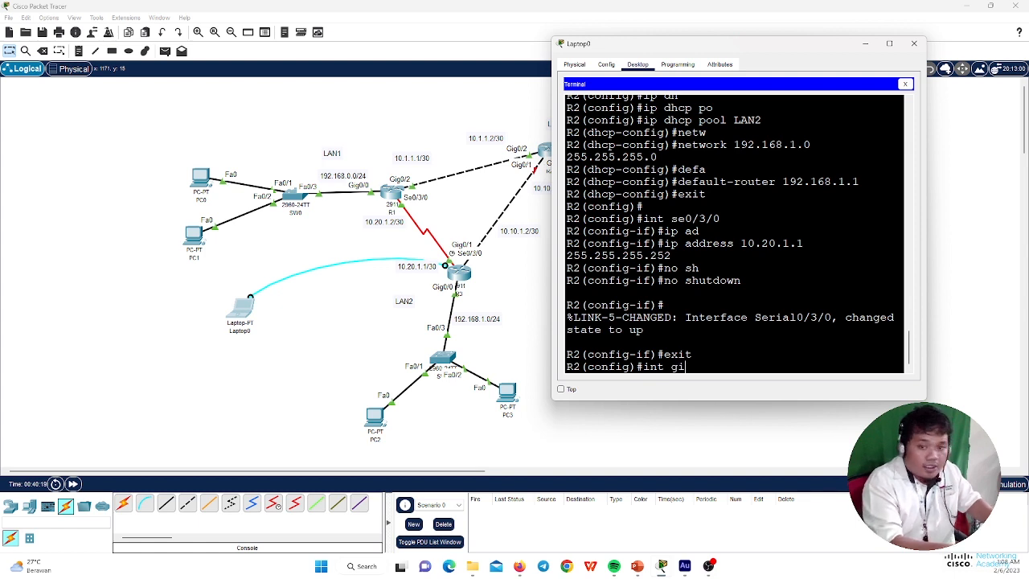
{"action": "type", "text": "0/1"}
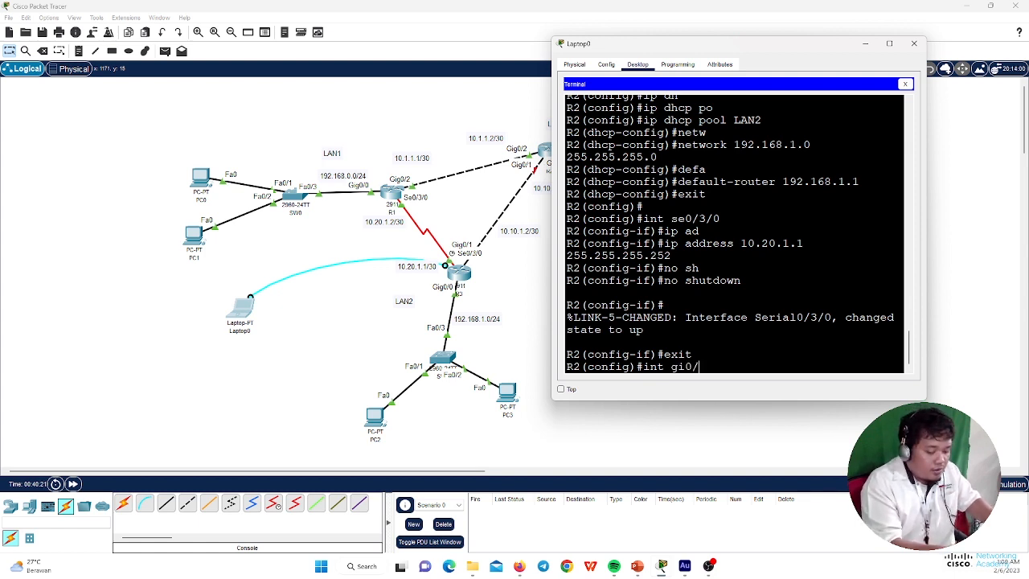
{"action": "key", "text": "Return"}
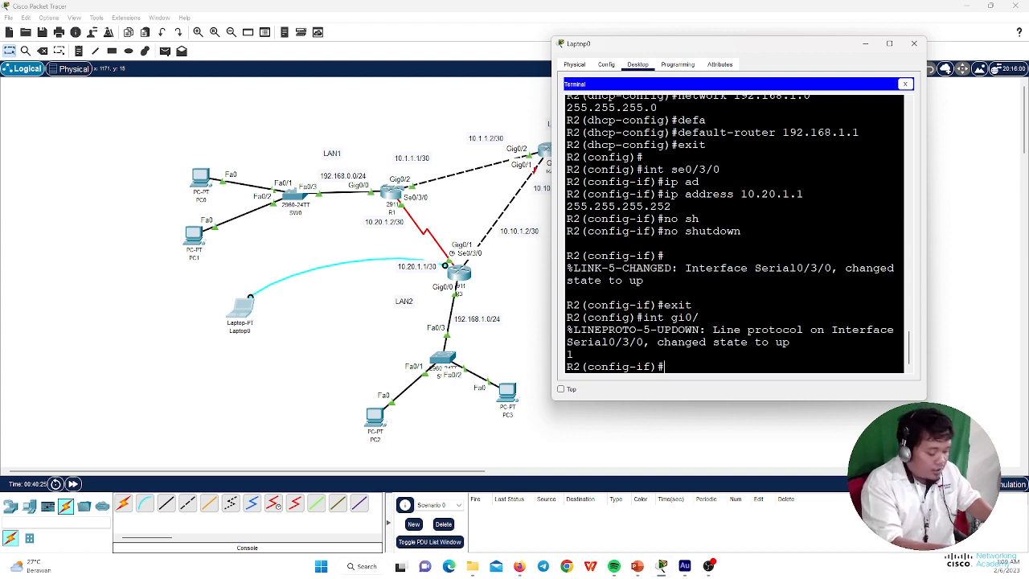
{"action": "type", "text": "exit"}
{"action": "key", "text": "Return"}
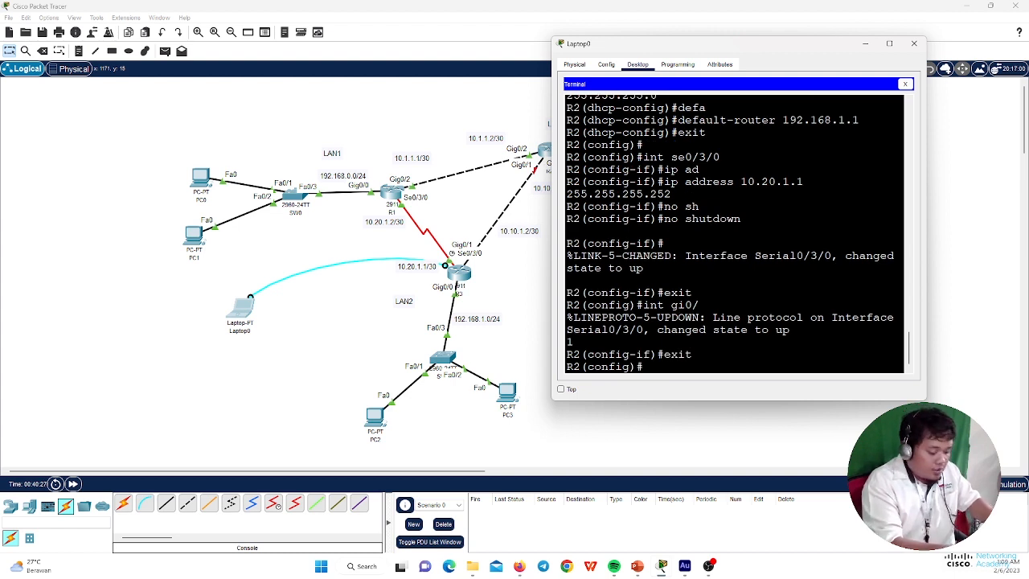
Enter R2's GigabitEthernet0/1 interface configuration and assign IP address 10.10.1.2 with mask 255.255.255.252.
{"action": "type", "text": "int gi0"}
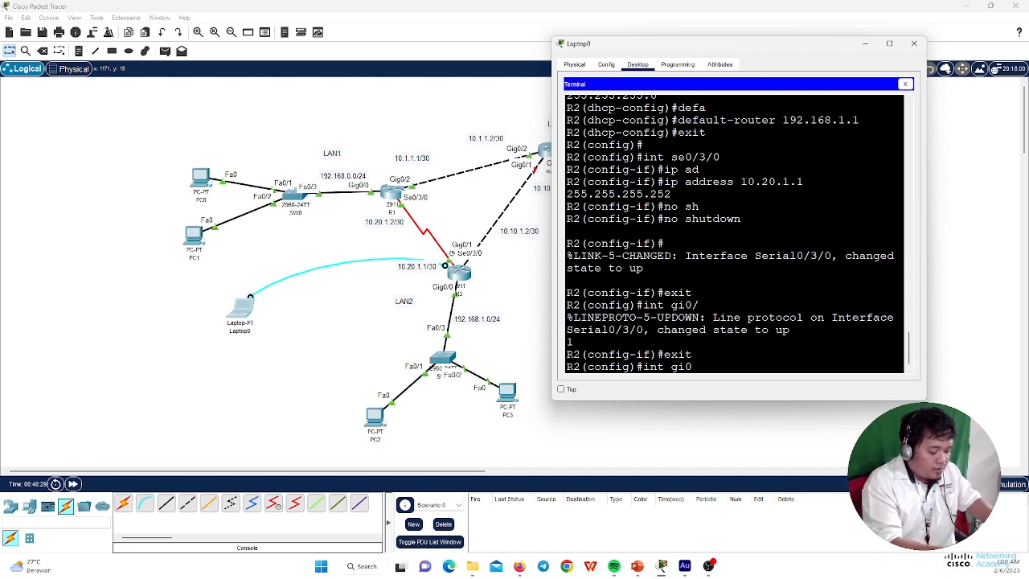
{"action": "type", "text": "/1"}
{"action": "key", "text": "Return"}
{"action": "type", "text": "ip ad"}
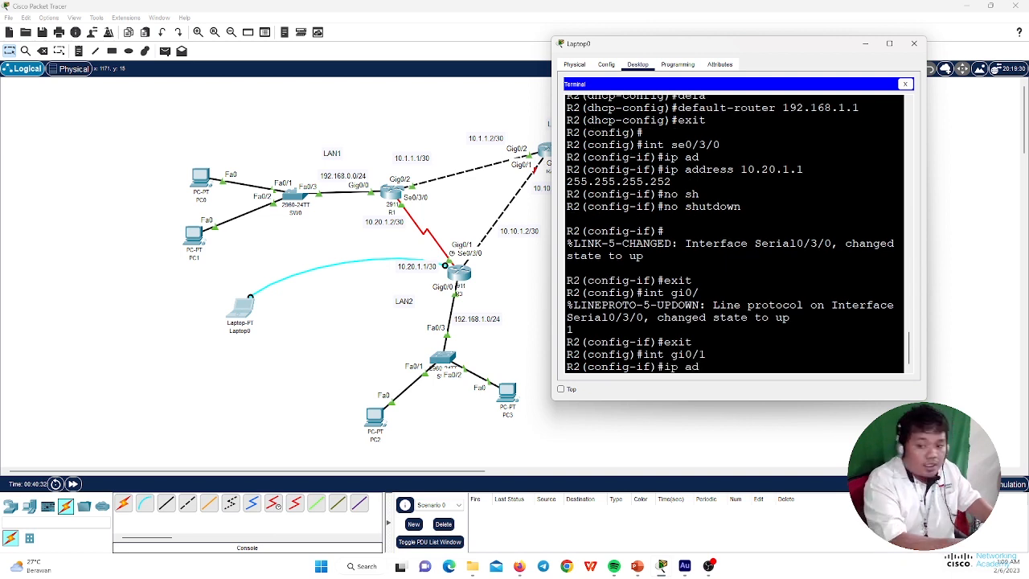
{"action": "key", "text": "Tab"}
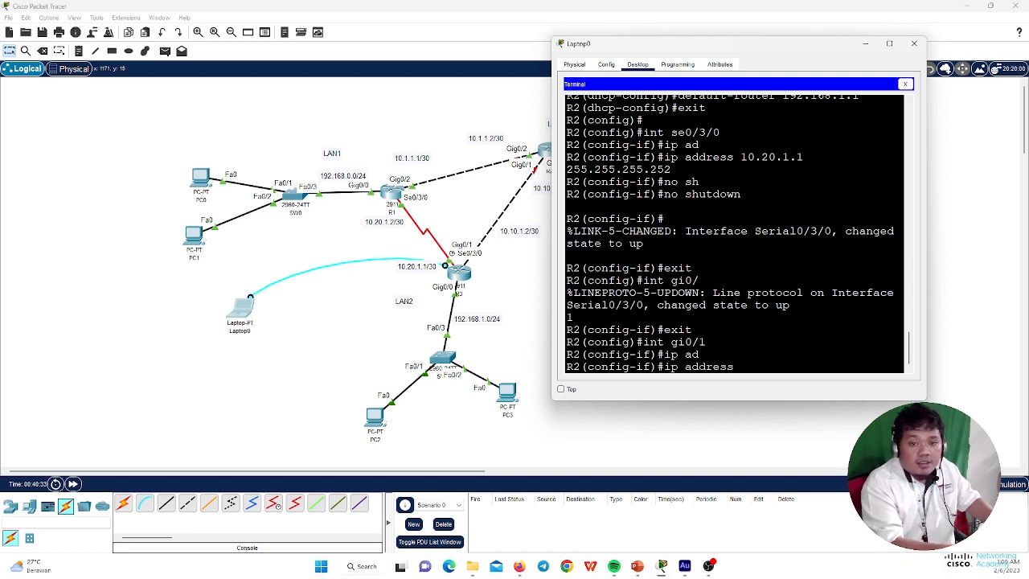
{"action": "type", "text": "10"}
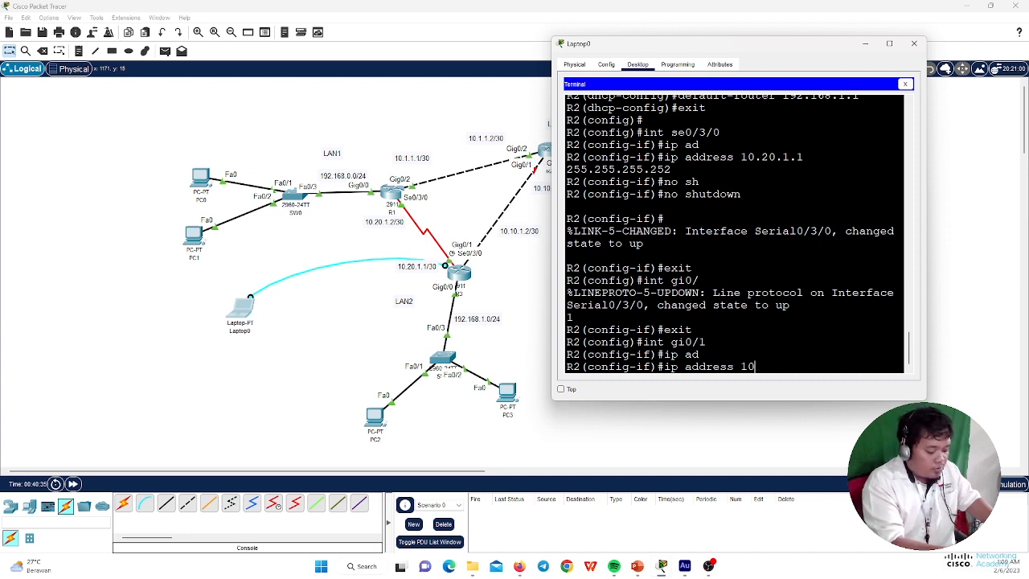
{"action": "type", "text": ".10."}
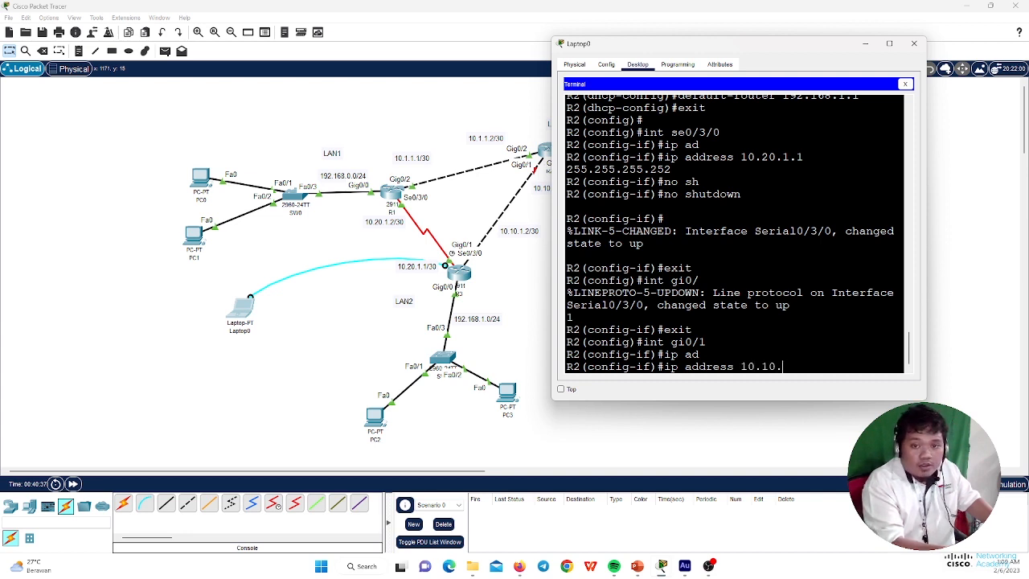
{"action": "type", "text": "1.2"}
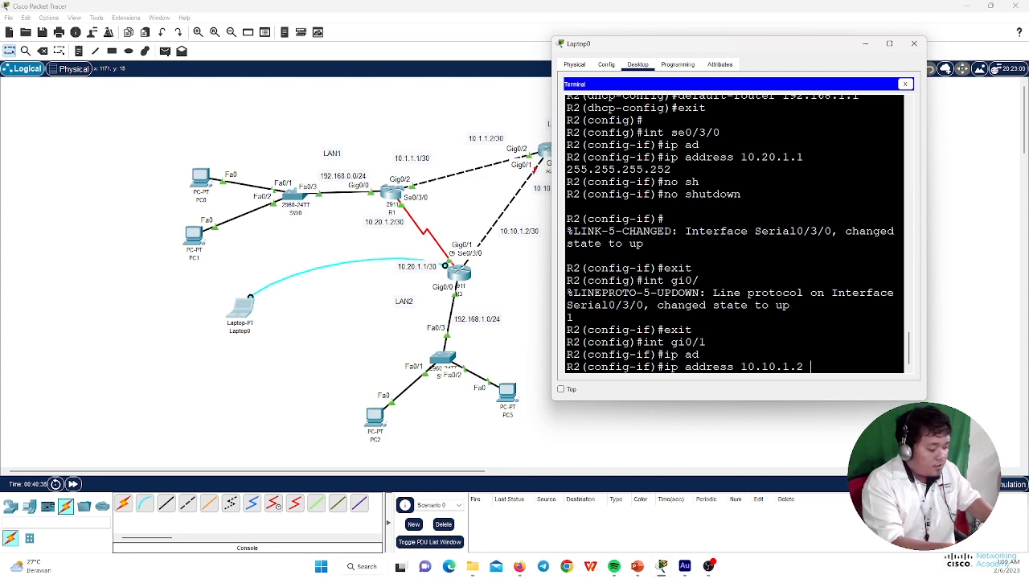
{"action": "type", "text": " 255.255"}
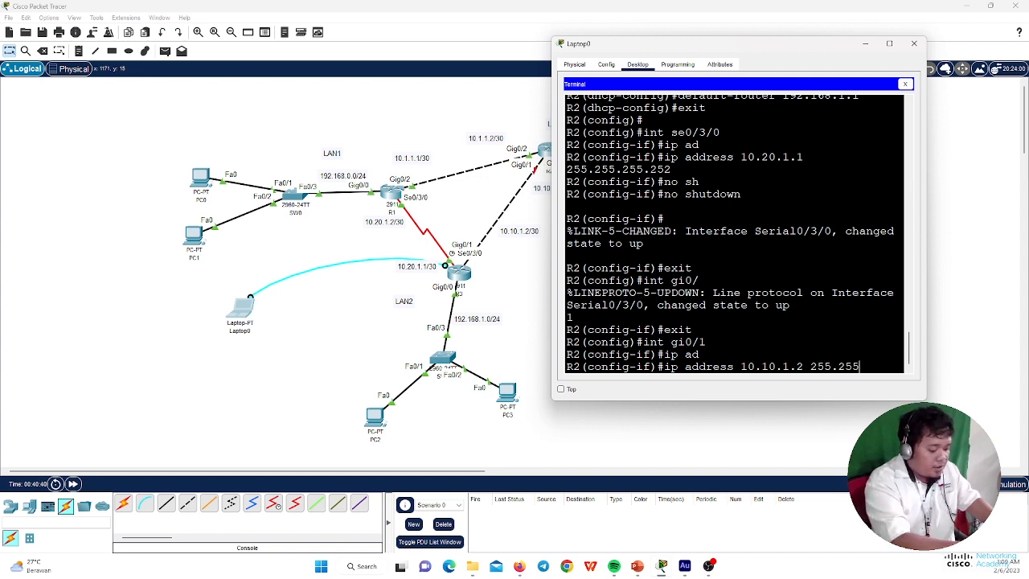
{"action": "type", "text": ".255.2"}
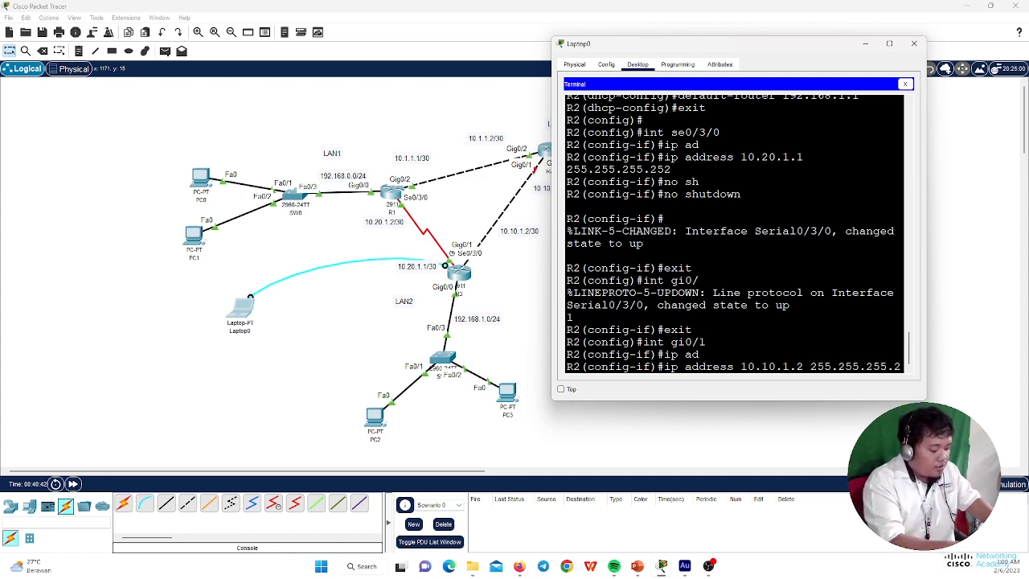
{"action": "type", "text": "52"}
{"action": "key", "text": "Return"}
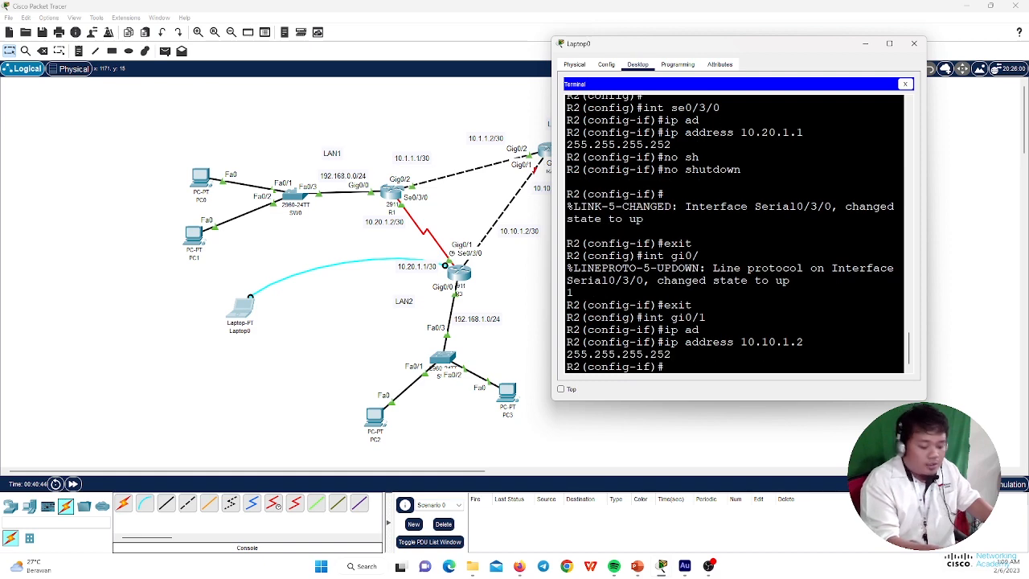
Enable R2's GigabitEthernet0/1 with no shutdown and return to global configuration mode.
{"action": "type", "text": "no sh"}
{"action": "key", "text": "Tab"}
{"action": "key", "text": "Return"}
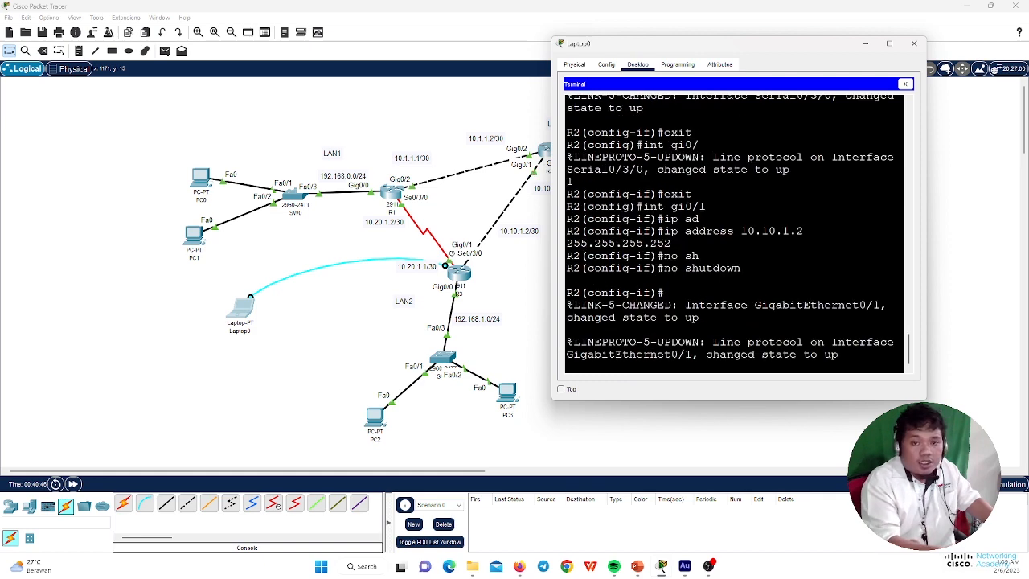
{"action": "key", "text": "Return"}
{"action": "key", "text": "Return"}
{"action": "type", "text": "exit"}
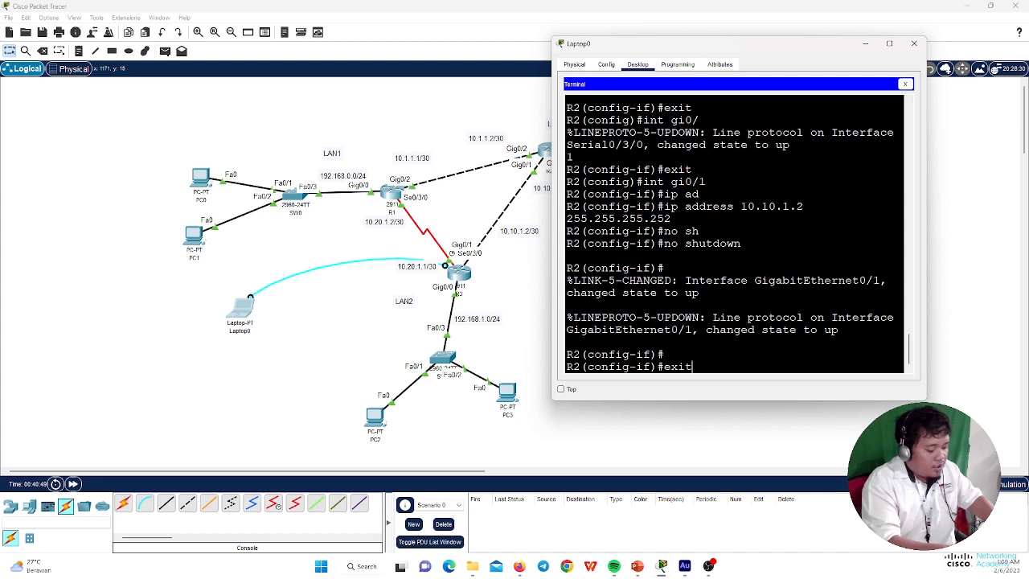
{"action": "key", "text": "Return"}
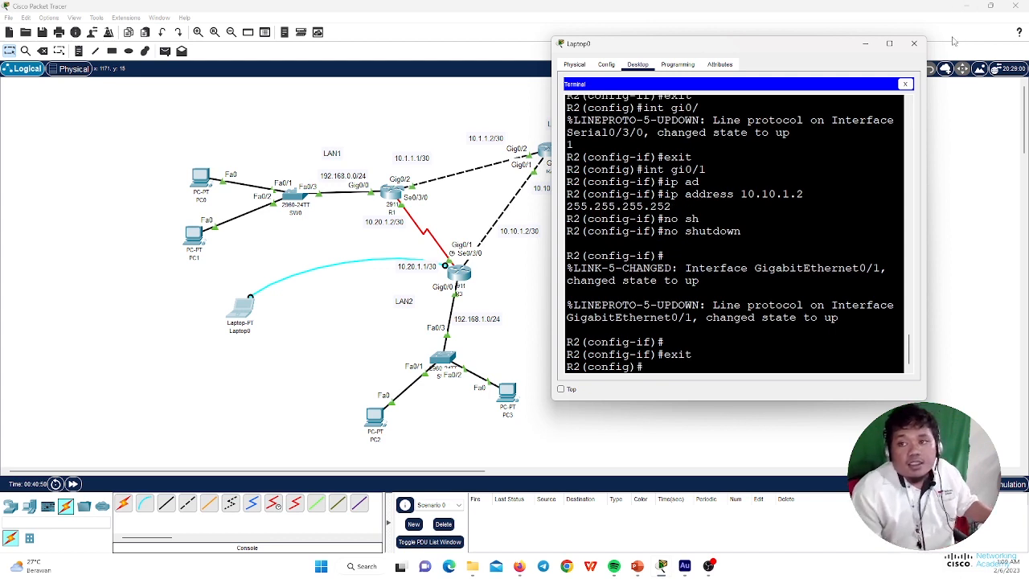
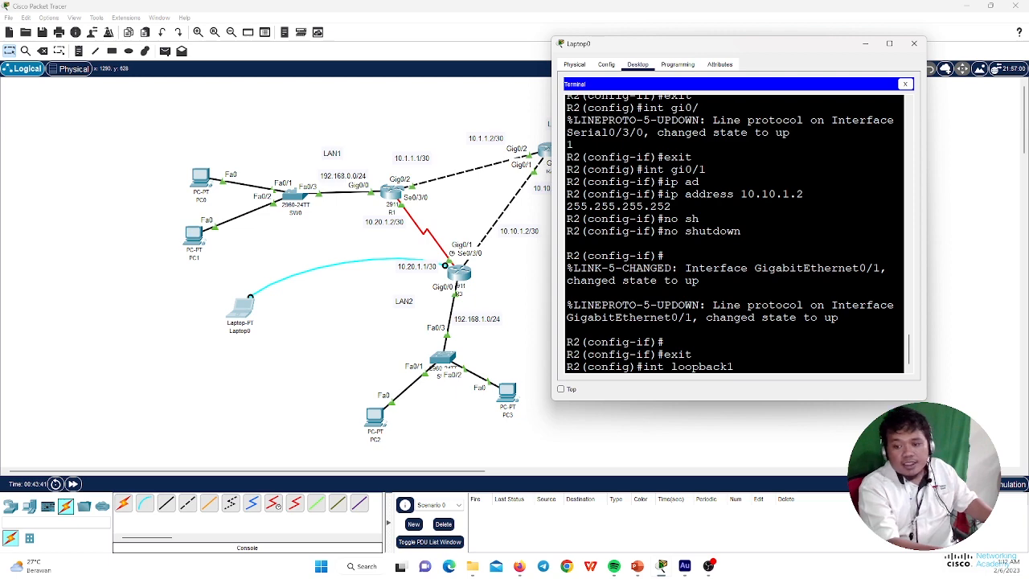
Create the Loopback1 interface on R2 and assign it IP address 2.2.2.2 with mask 255.255.255.255.
{"action": "key", "text": "Return"}
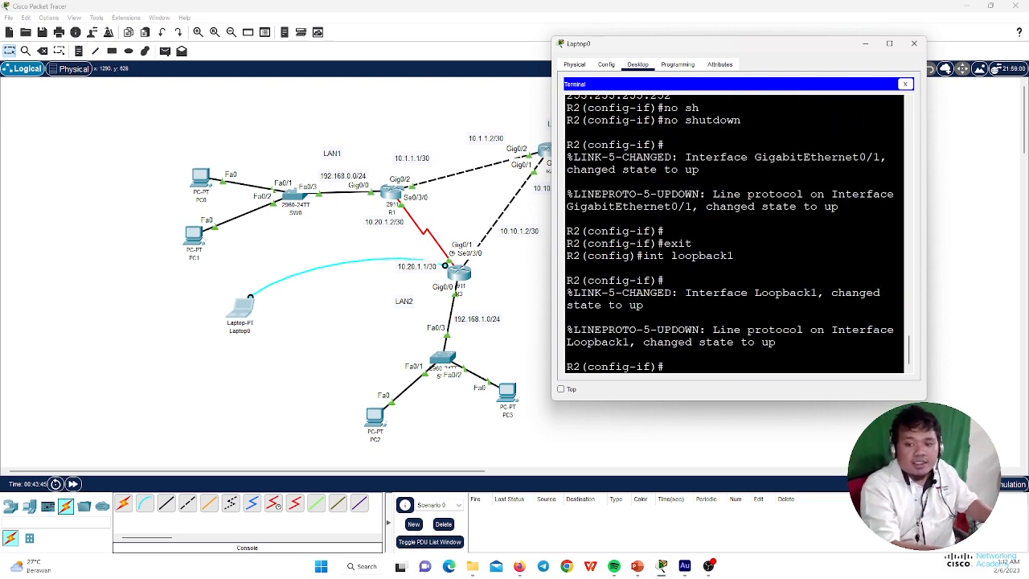
{"action": "type", "text": "ip"}
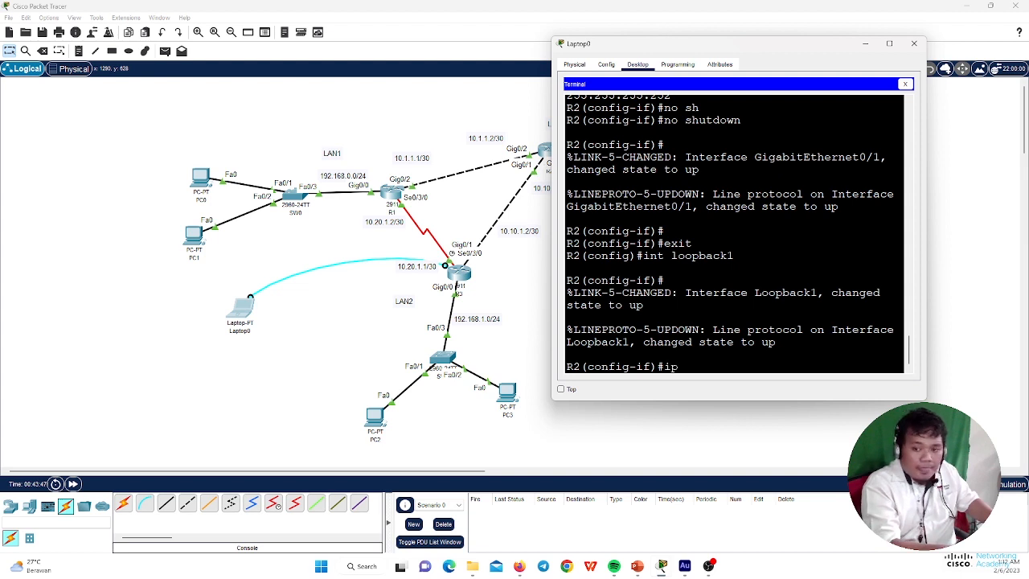
{"action": "type", "text": " ad"}
{"action": "key", "text": "Tab"}
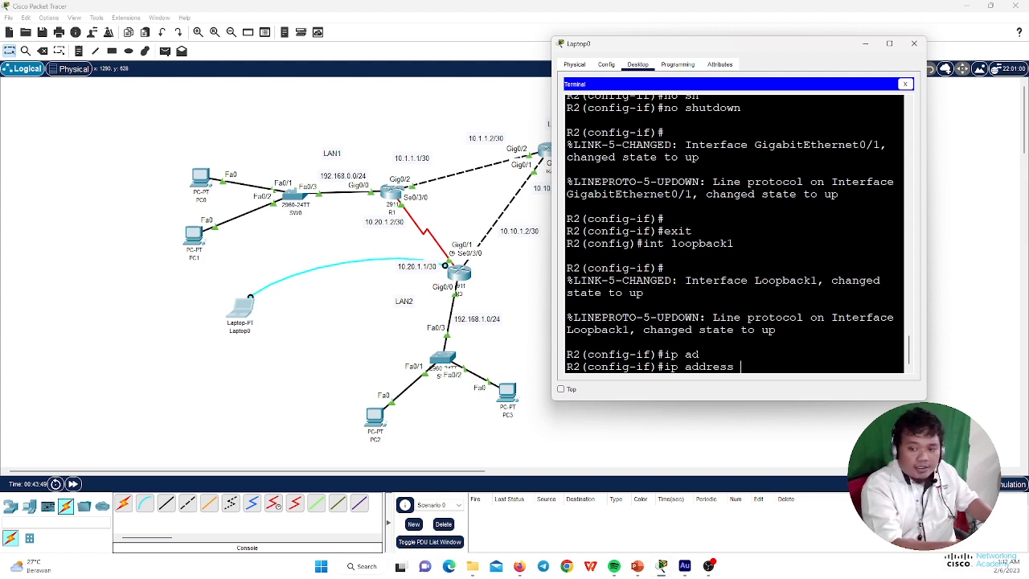
{"action": "type", "text": "1.1.1."}
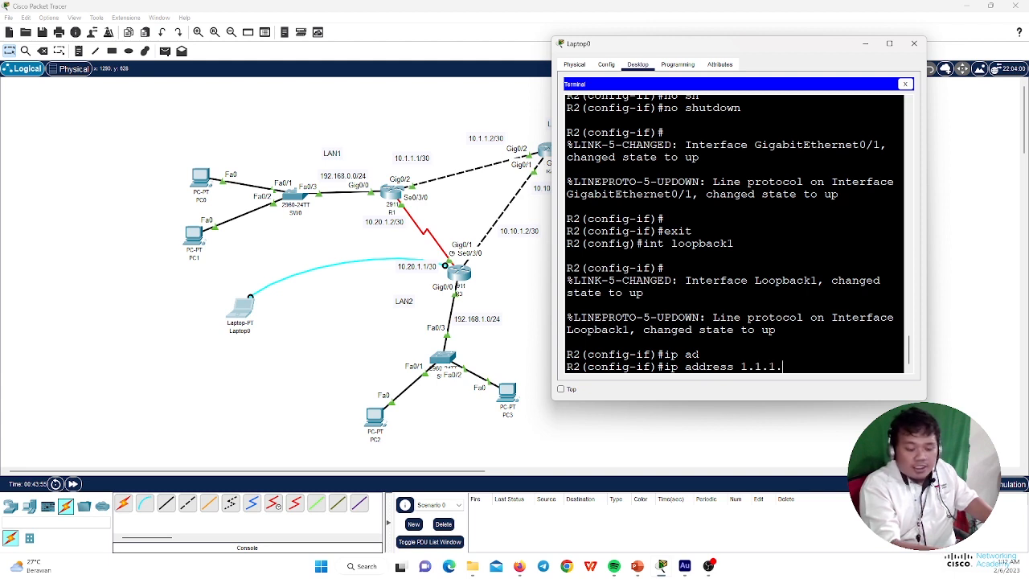
{"action": "key", "text": "BackSpace"}
{"action": "key", "text": "BackSpace"}
{"action": "key", "text": "BackSpace"}
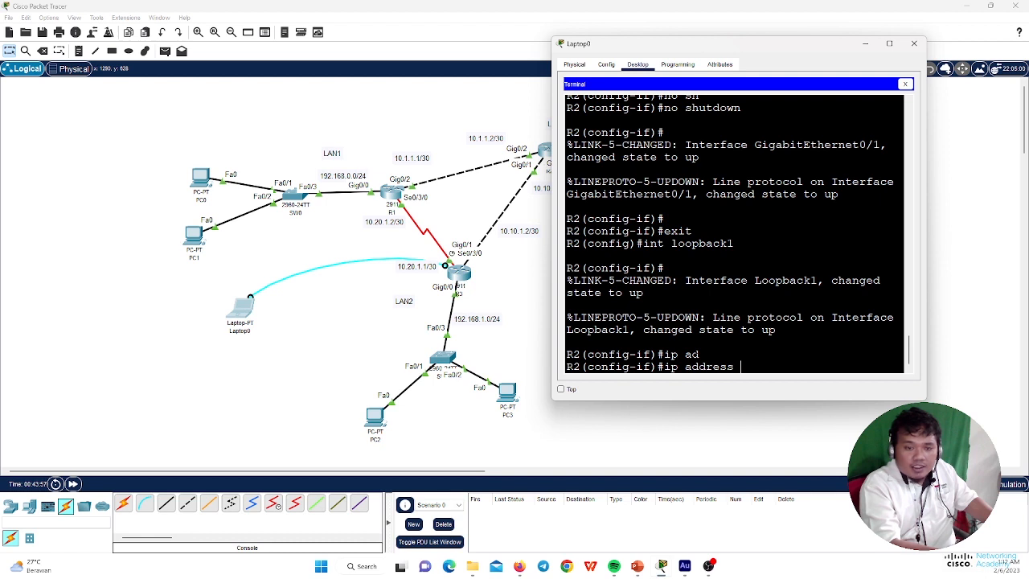
{"action": "type", "text": "2.2.2."}
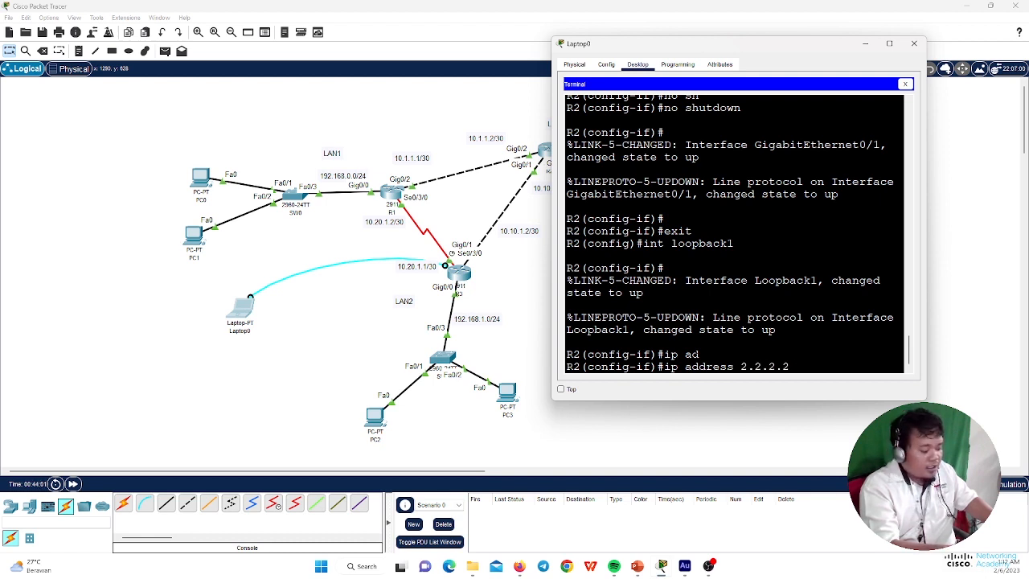
{"action": "type", "text": "2 255"}
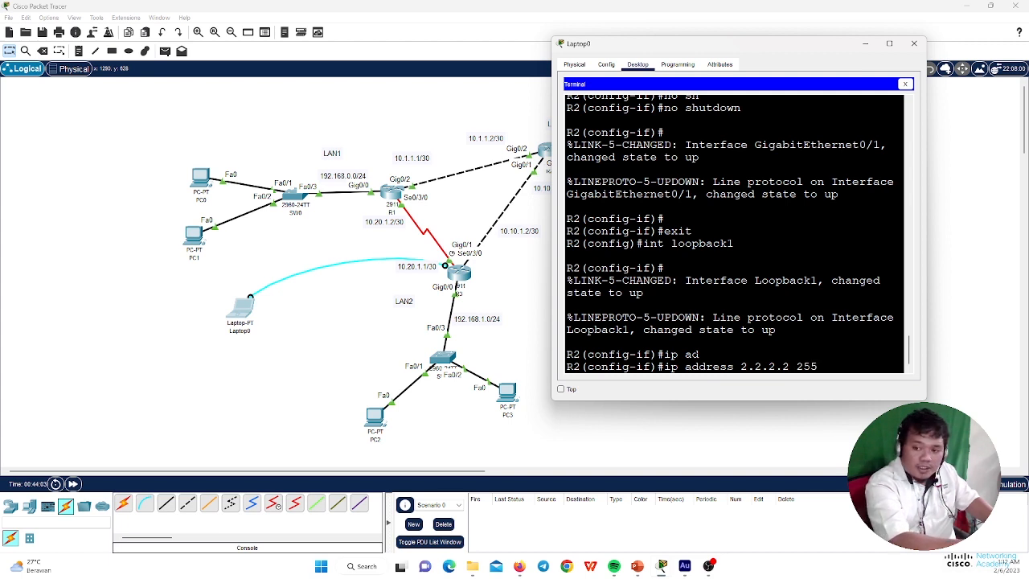
{"action": "type", "text": ".255"}
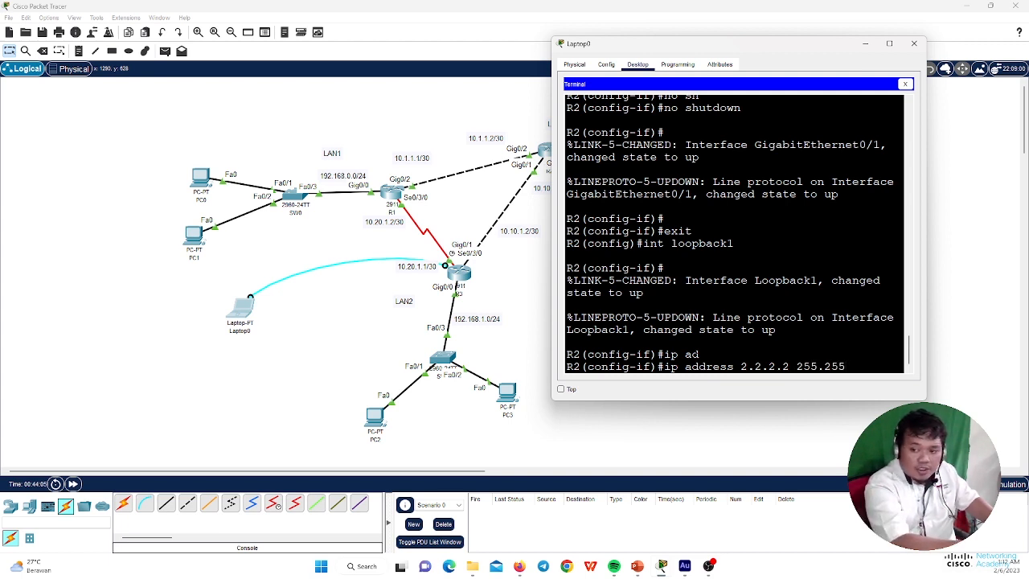
{"action": "type", "text": ".255"}
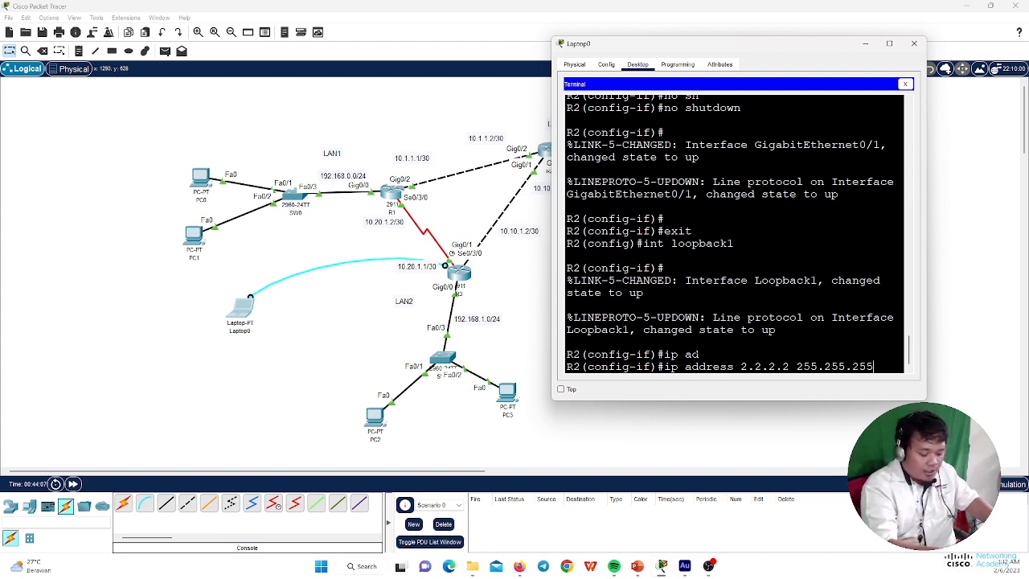
{"action": "type", "text": ".255"}
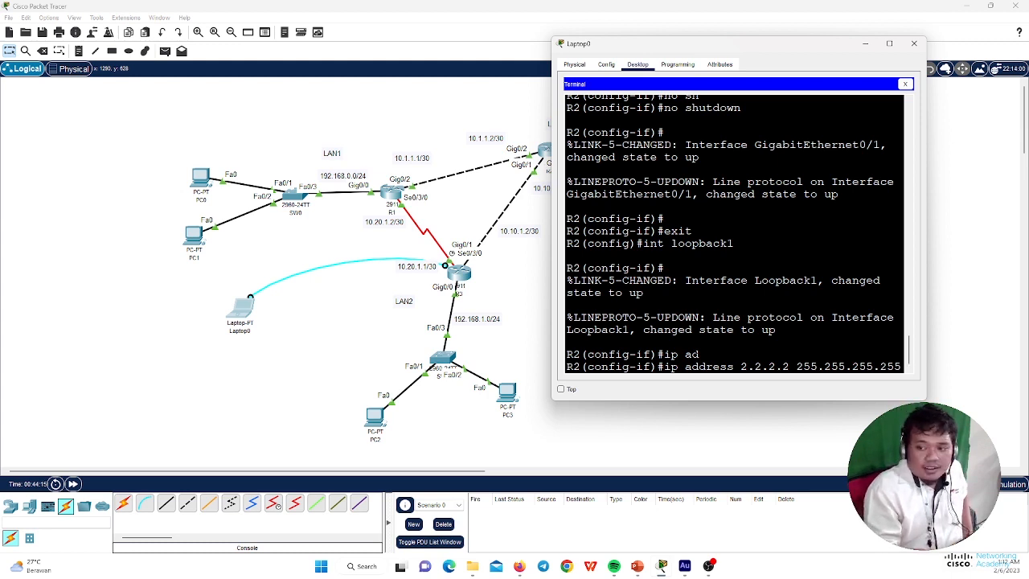
{"action": "key", "text": "Return"}
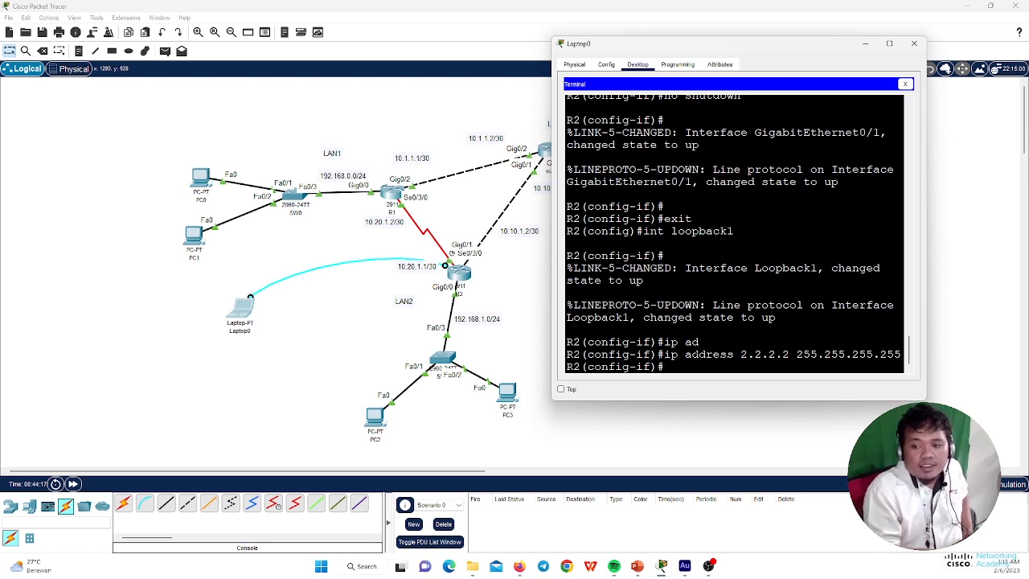
Enable R2's Loopback1 with no shutdown and return to global configuration mode.
{"action": "type", "text": "no sh"}
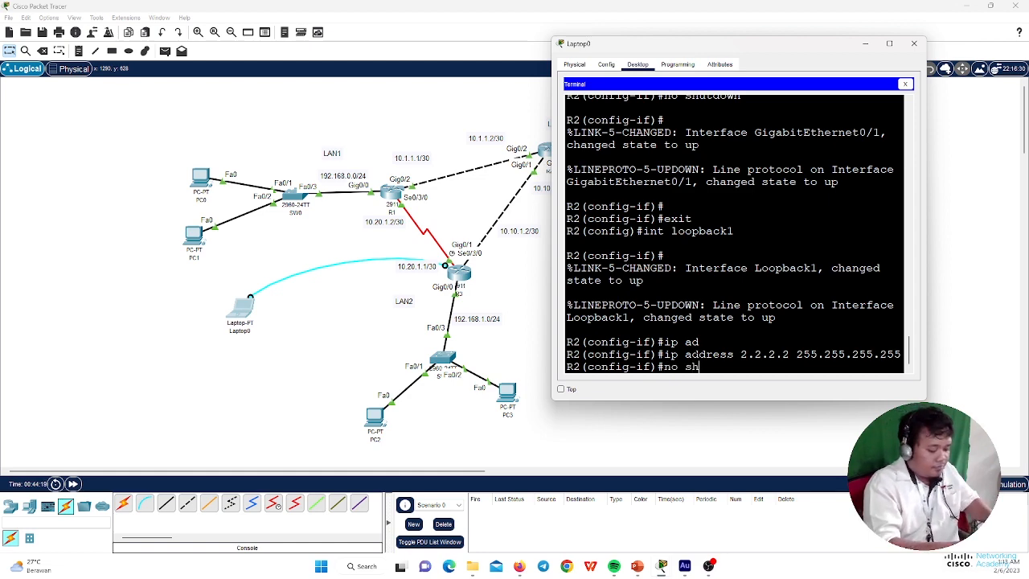
{"action": "key", "text": "Tab"}
{"action": "key", "text": "Return"}
{"action": "key", "text": "Return"}
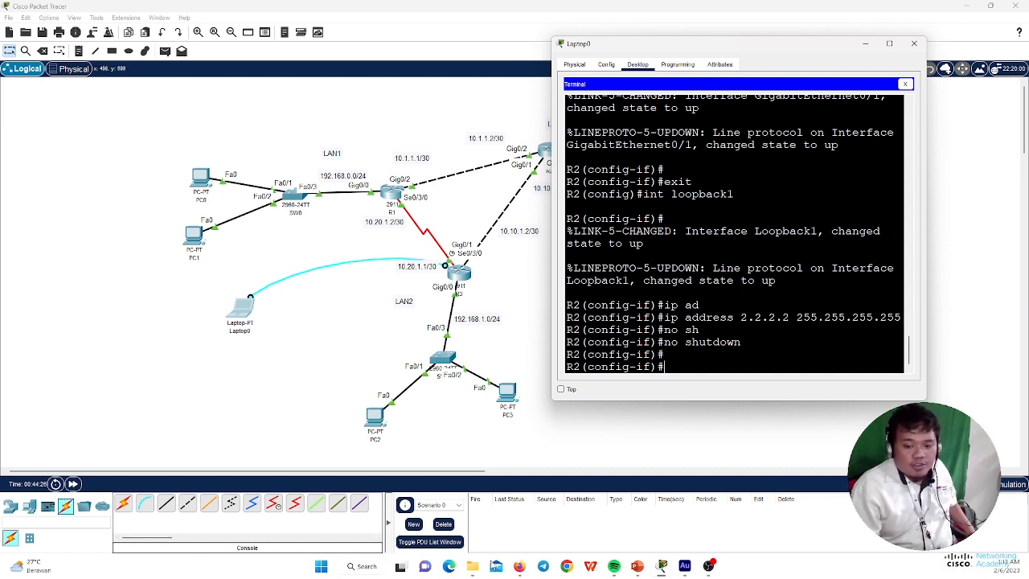
{"action": "mouse_move", "coordinate": [522, 570]}
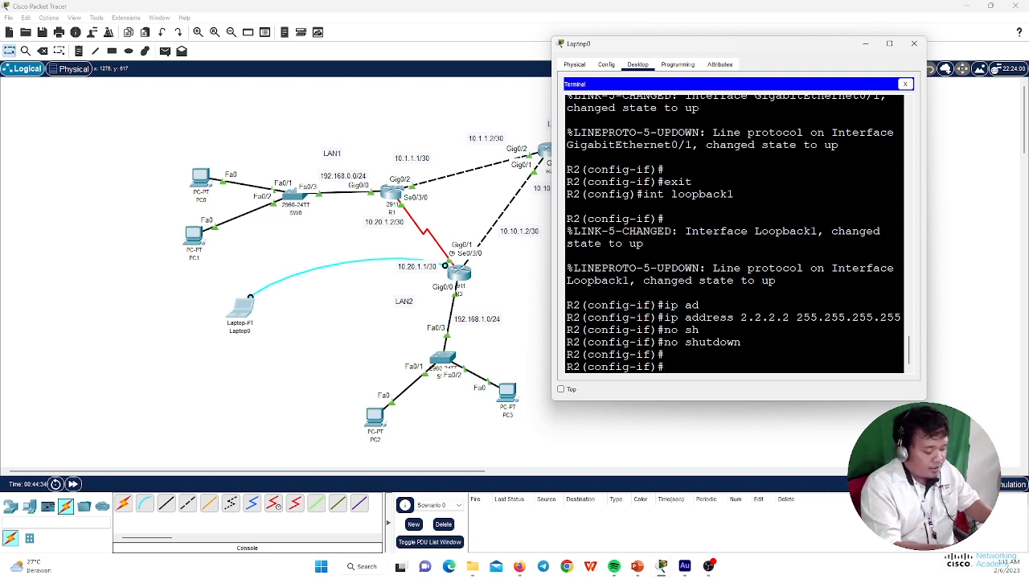
{"action": "type", "text": "exit"}
{"action": "key", "text": "Return"}
Start OSPF routing process 10 on R2 and enter its router configuration.
{"action": "type", "text": "rou"}
{"action": "key", "text": "Tab"}
{"action": "type", "text": "osp"}
{"action": "key", "text": "Tab"}
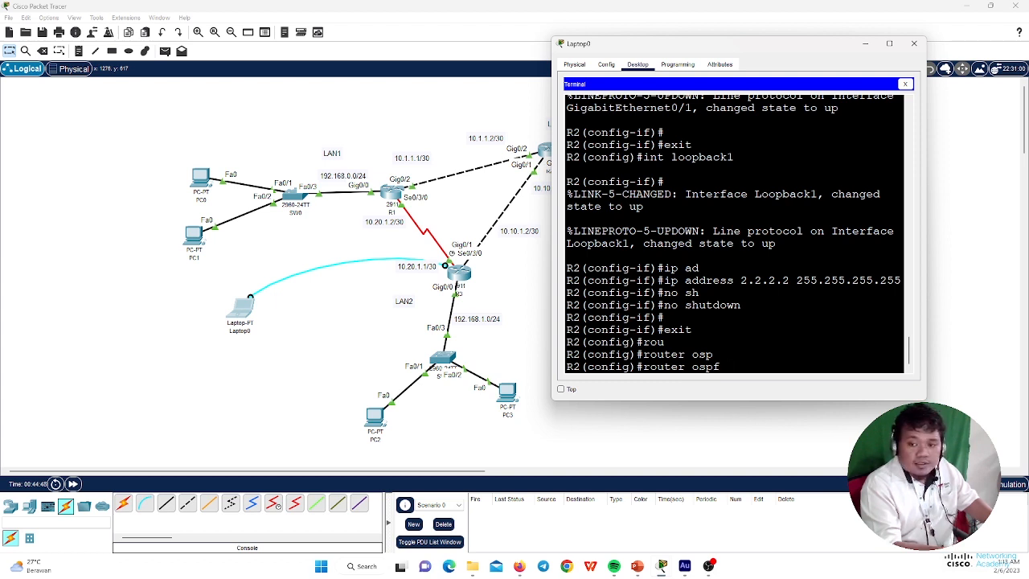
{"action": "type", "text": "10"}
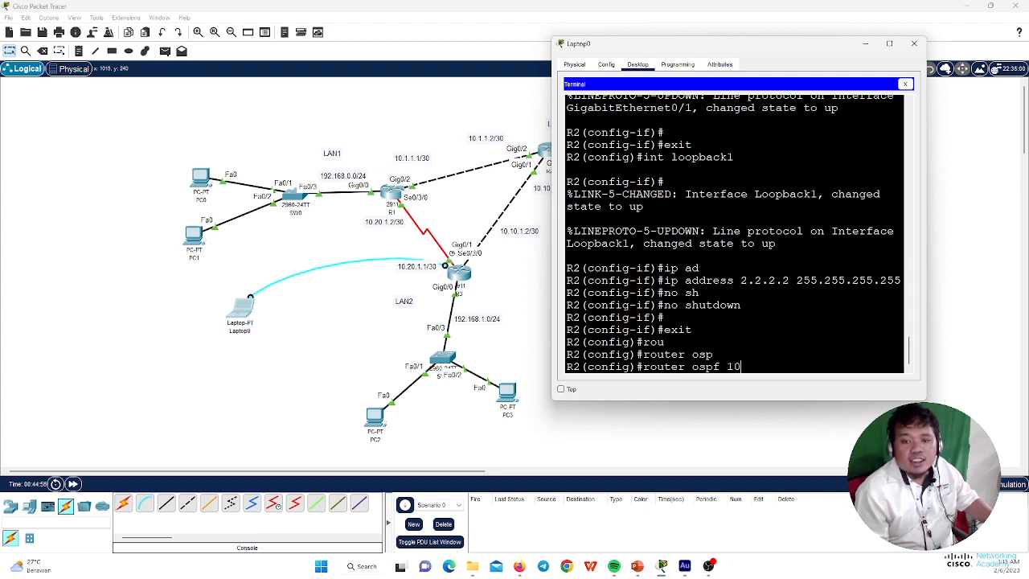
{"action": "key", "text": "Return"}
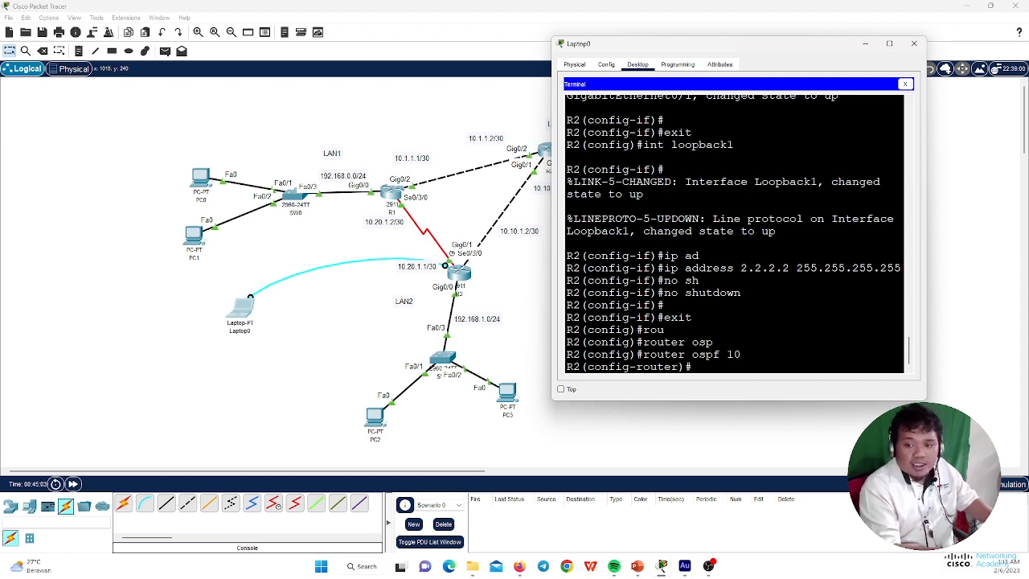
List the commands available in R2's OSPF router configuration and read through them.
{"action": "type", "text": "?"}
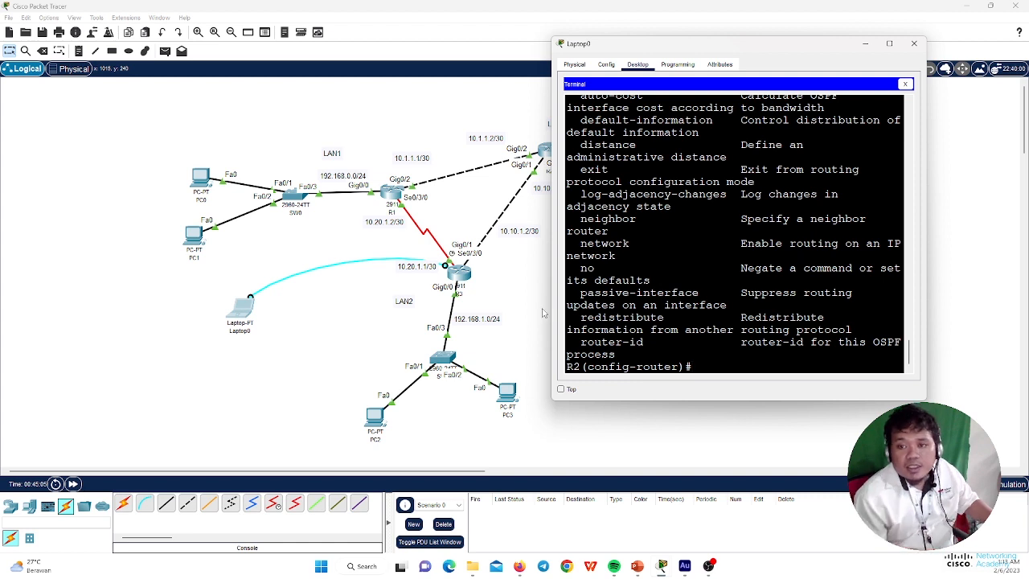
{"action": "scroll", "coordinate": [733, 233], "scroll_direction": "up", "scroll_amount": 3}
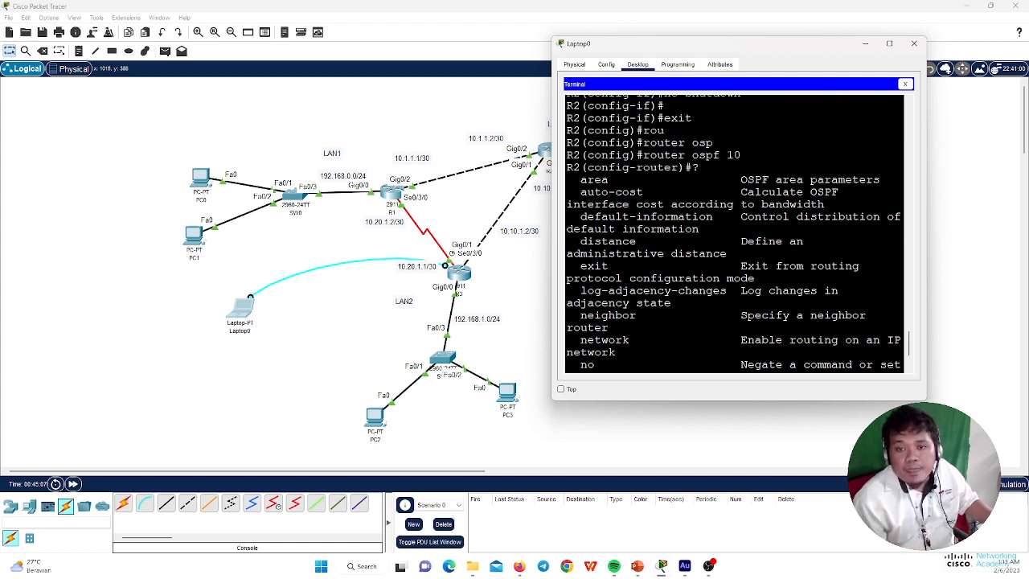
{"action": "scroll", "coordinate": [733, 234], "scroll_direction": "down", "scroll_amount": 3}
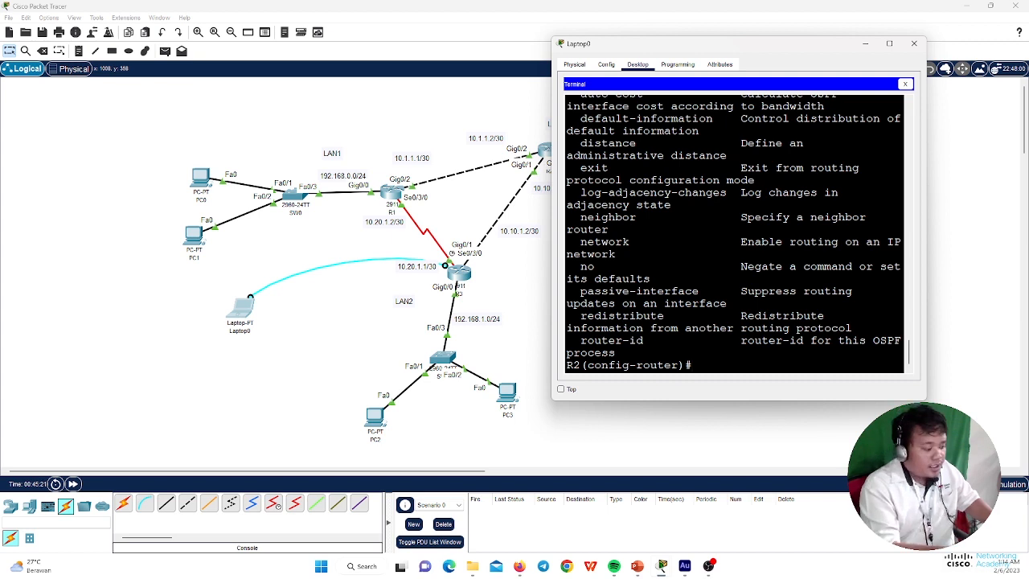
Advertise network 192.168.1.0 with wildcard mask 0.0.0.255 in area 0 of R2's OSPF process.
{"action": "type", "text": "netw"}
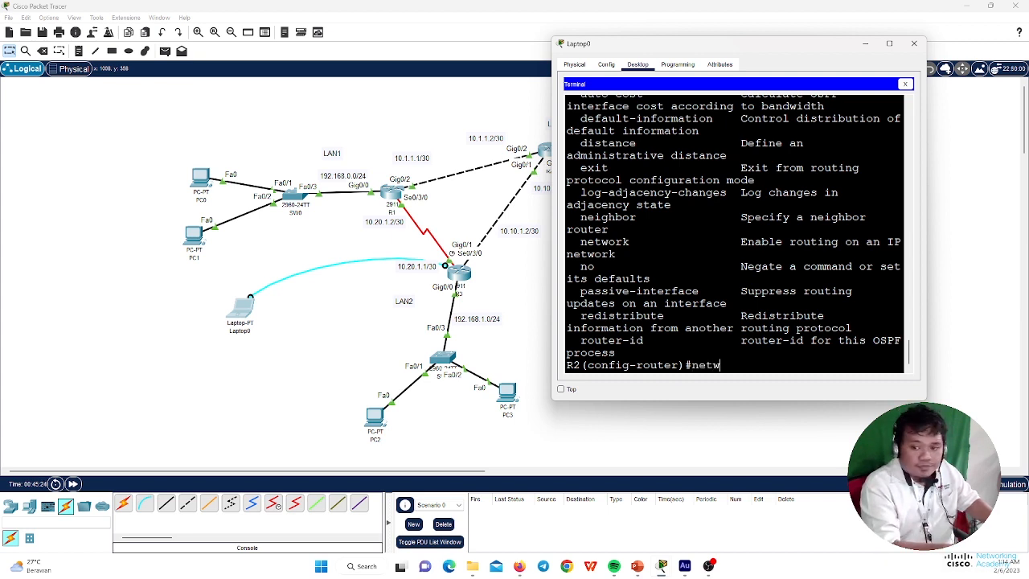
{"action": "key", "text": "Tab"}
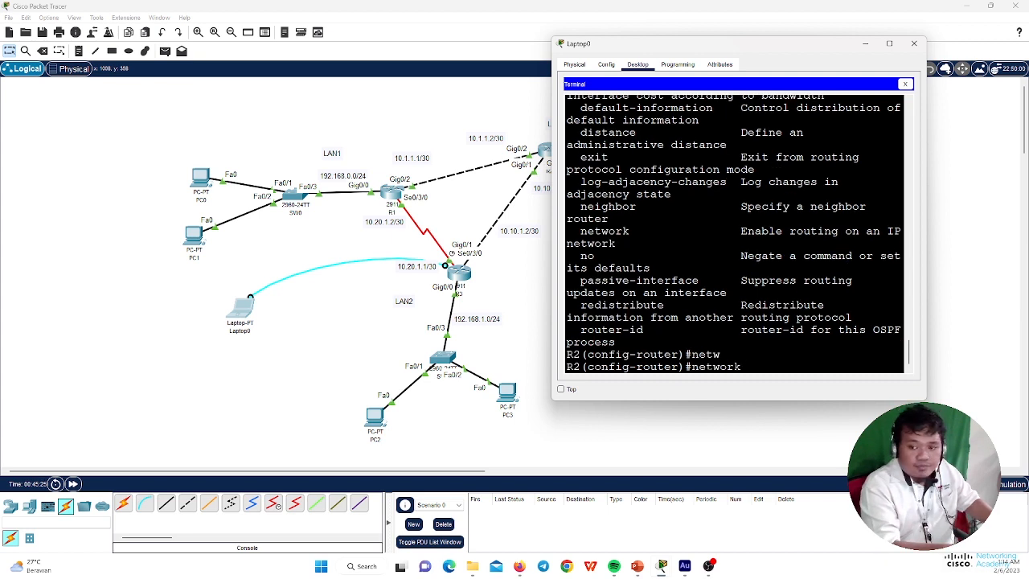
{"action": "type", "text": "1"}
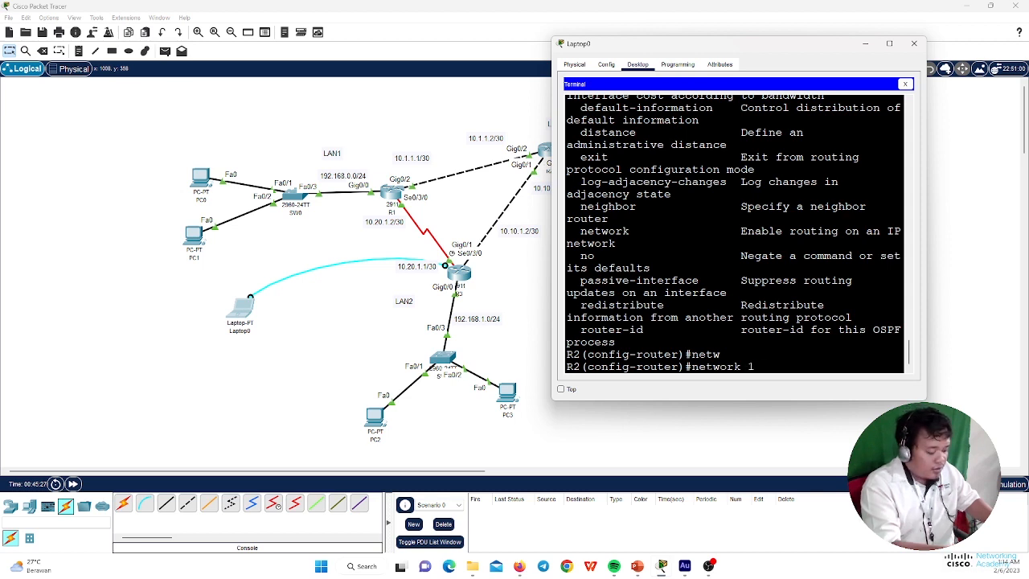
{"action": "type", "text": "92.168.1.0"}
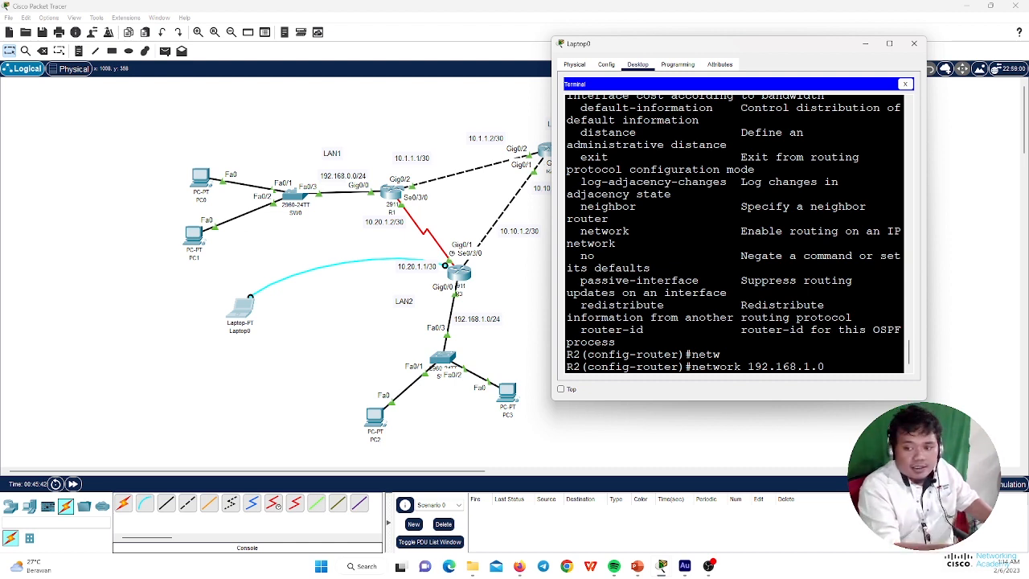
{"action": "type", "text": "0.0.0.255"}
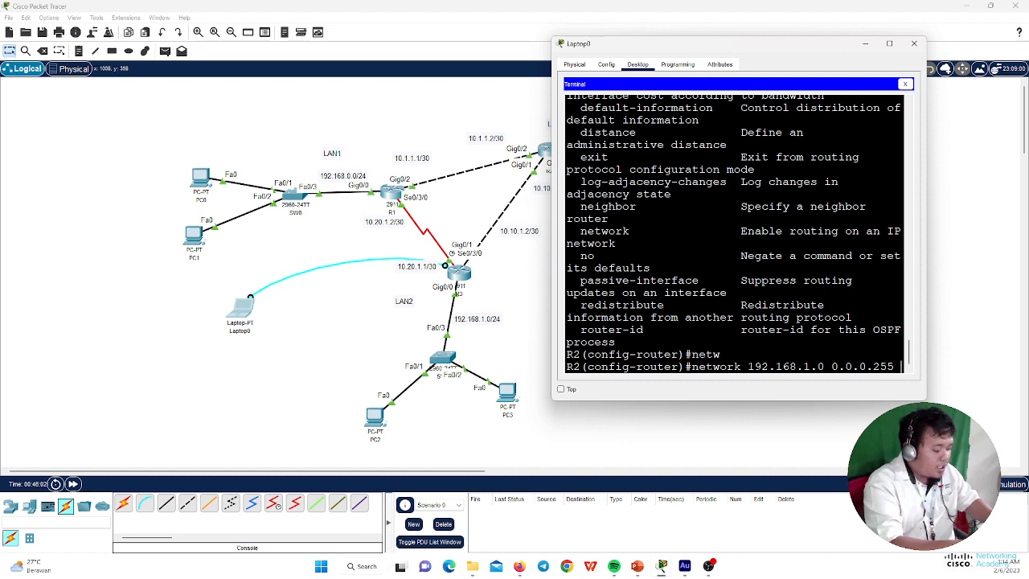
{"action": "type", "text": "area"}
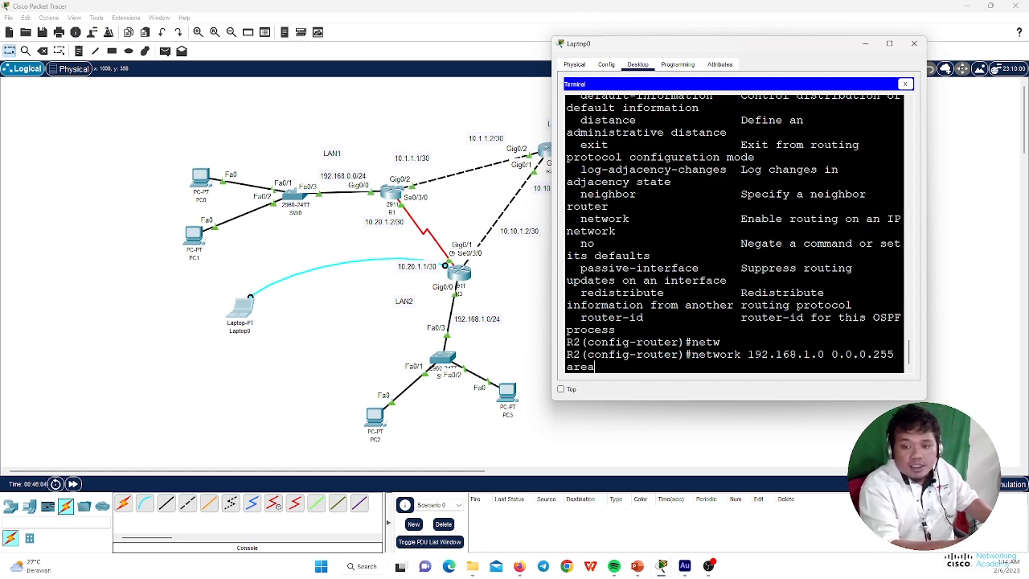
{"action": "type", "text": " 0"}
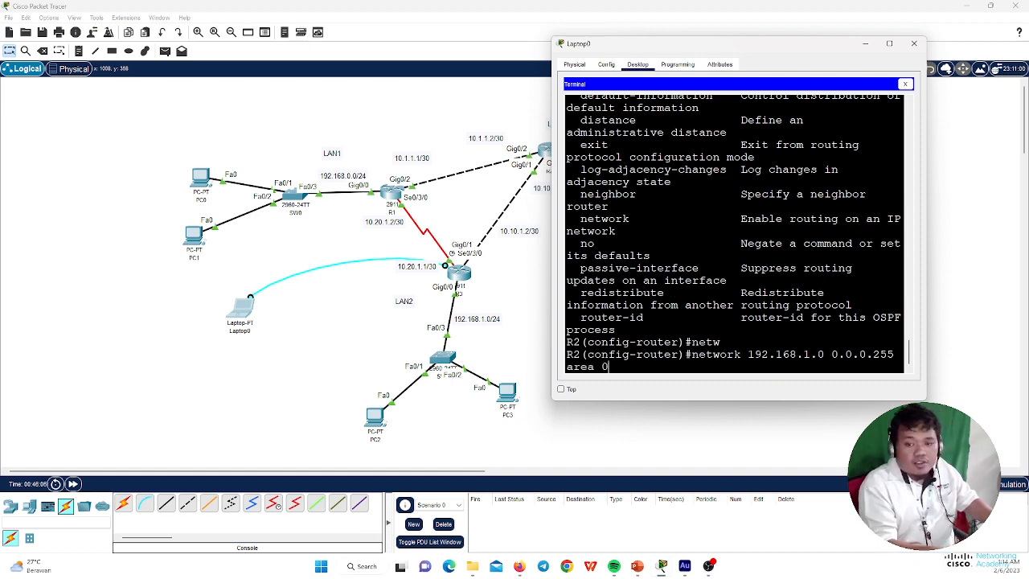
{"action": "key", "text": "Return"}
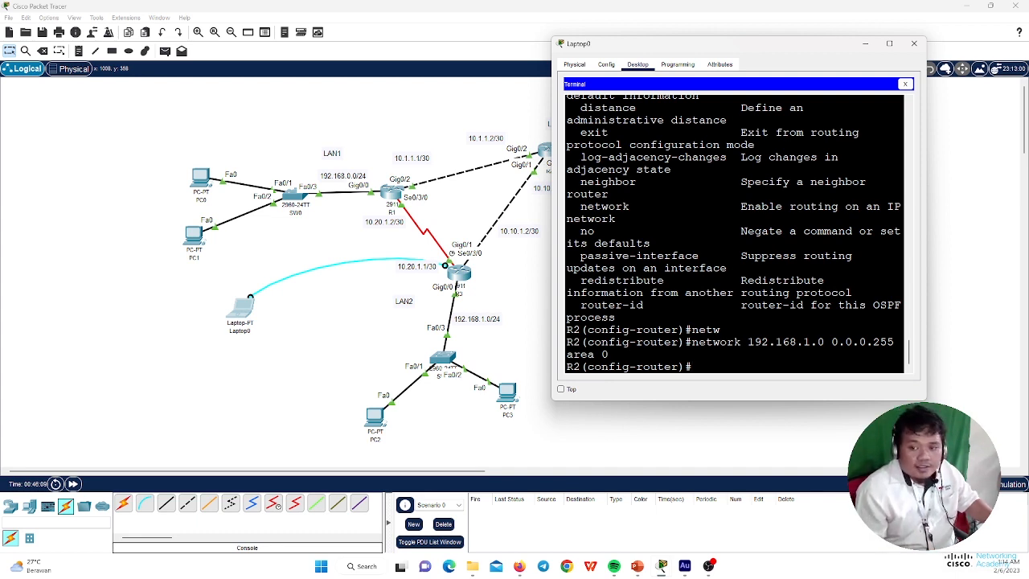
Advertise network 10.20.1.0 with wildcard mask 0.0.0.3 in area 0 of R2's OSPF process.
{"action": "type", "text": "netw"}
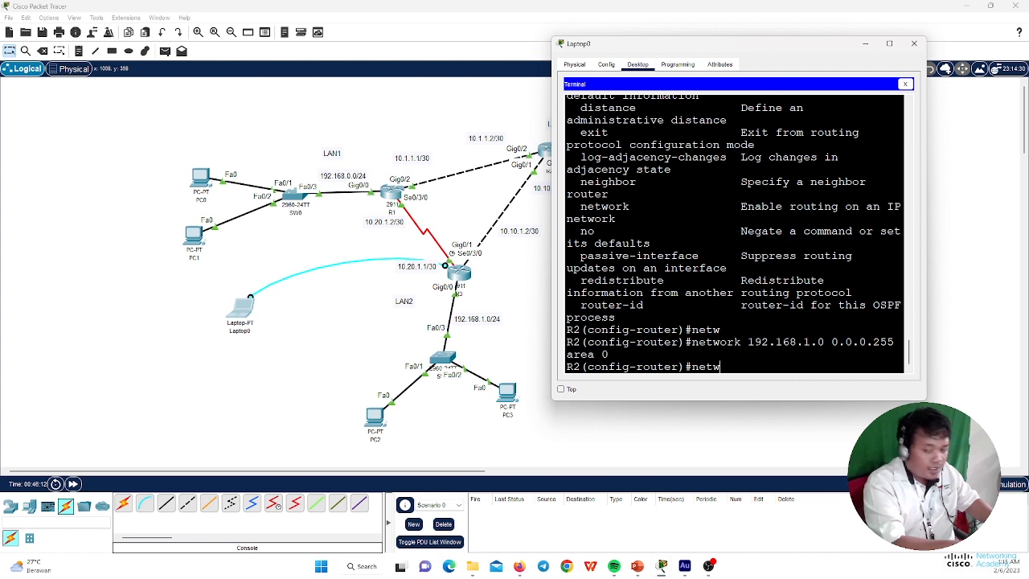
{"action": "key", "text": "Tab"}
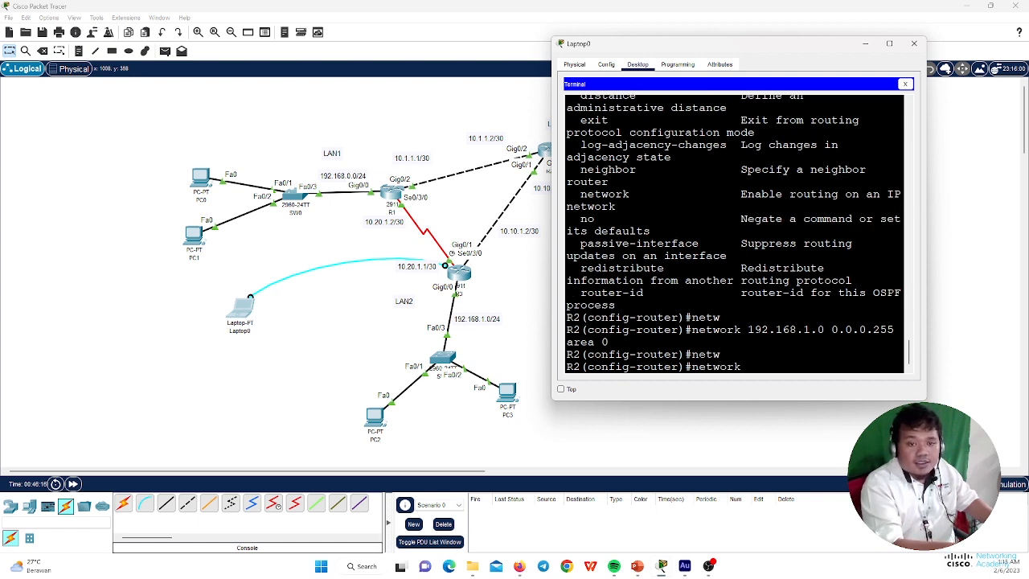
{"action": "type", "text": "10.10."}
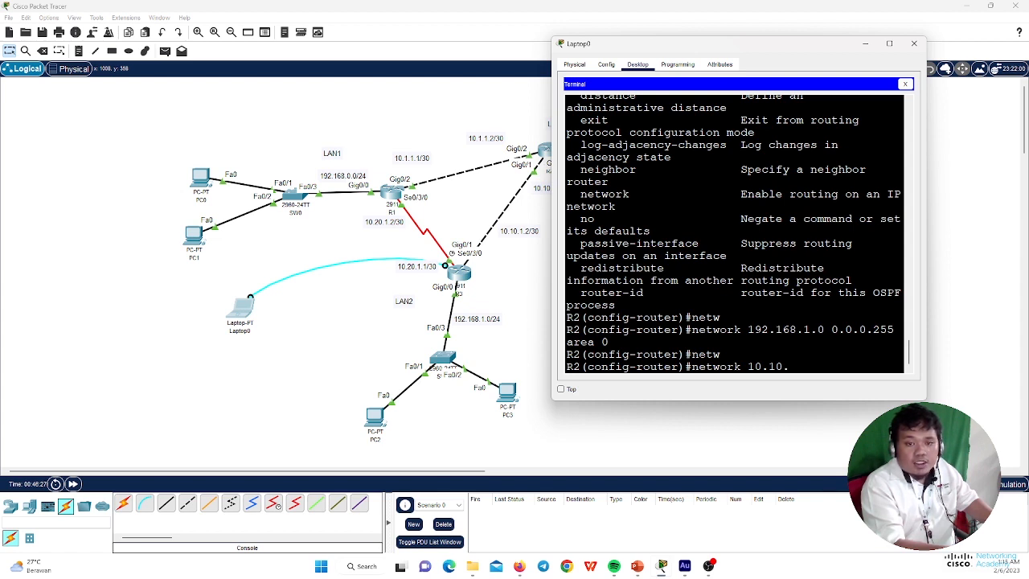
{"action": "type", "text": "=="}
{"action": "key", "text": "BackSpace"}
{"action": "key", "text": "BackSpace"}
{"action": "key", "text": "BackSpace"}
{"action": "key", "text": "BackSpace"}
{"action": "key", "text": "BackSpace"}
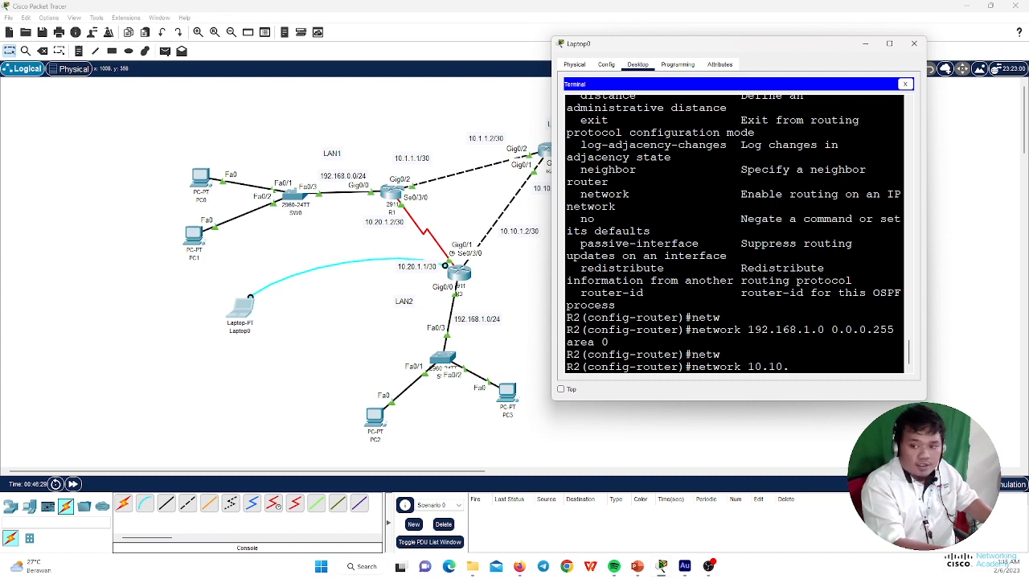
{"action": "type", "text": "20"}
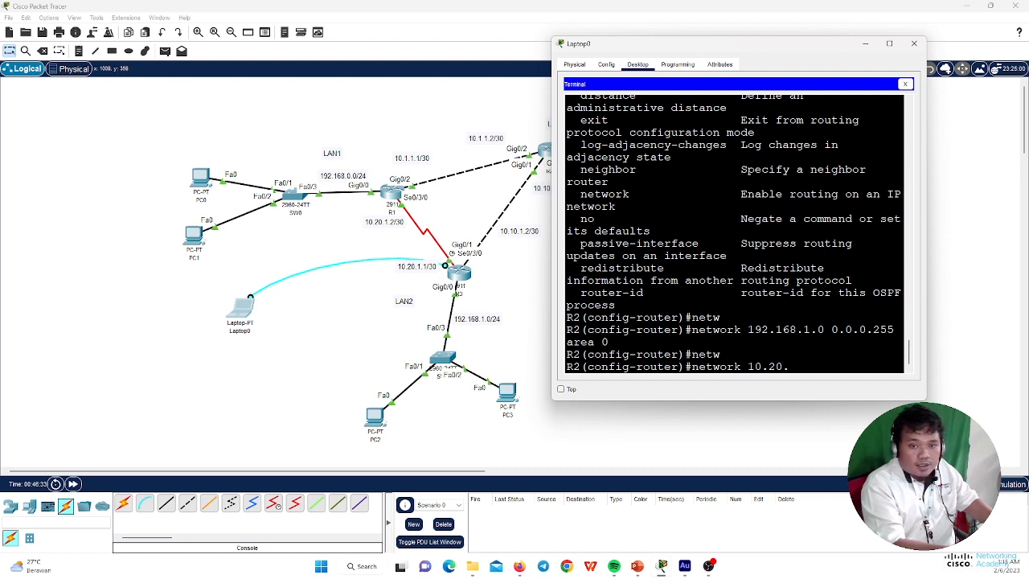
{"action": "type", "text": ".1.0"}
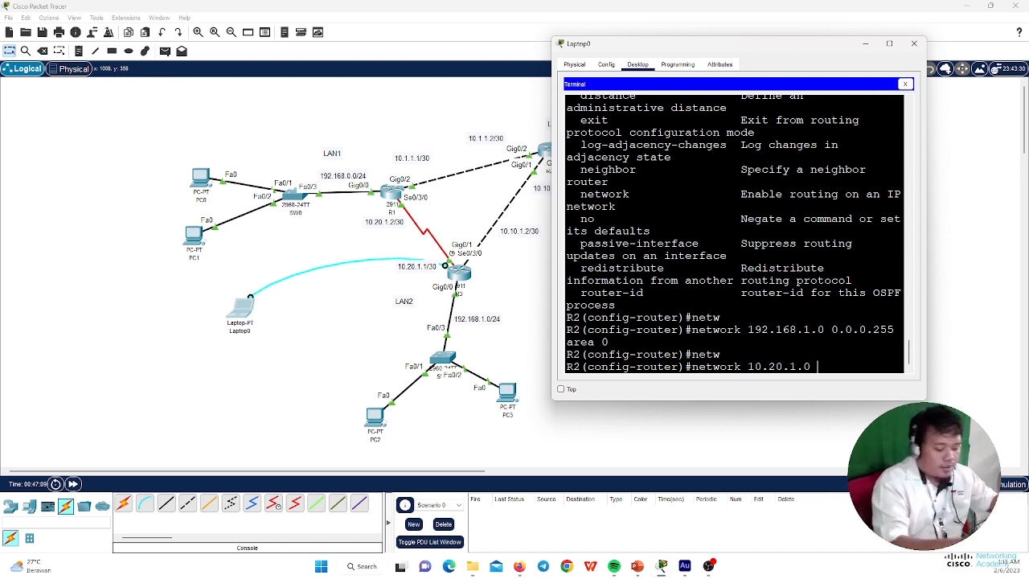
{"action": "type", "text": " 0.0"}
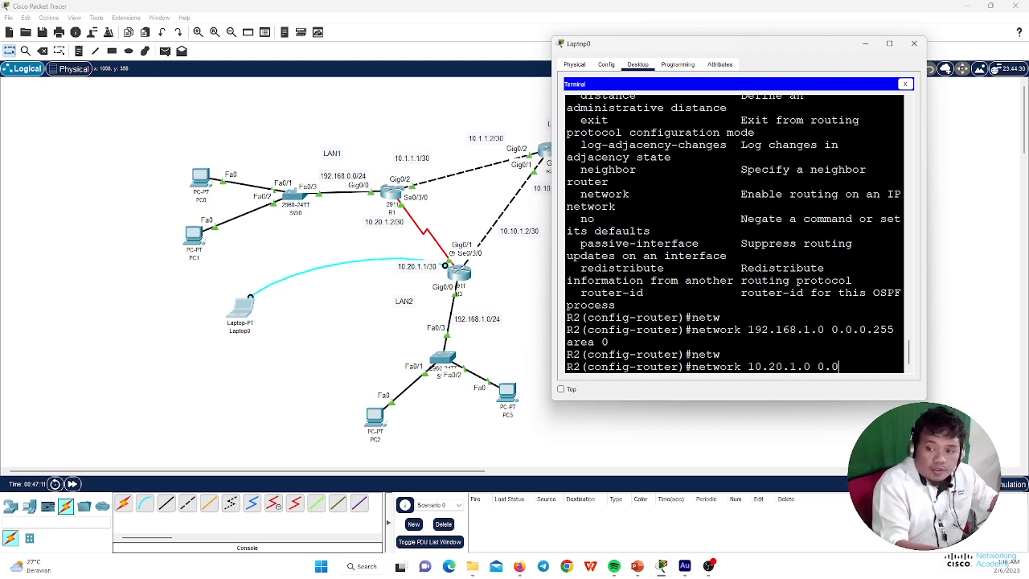
{"action": "type", "text": ".0.0"}
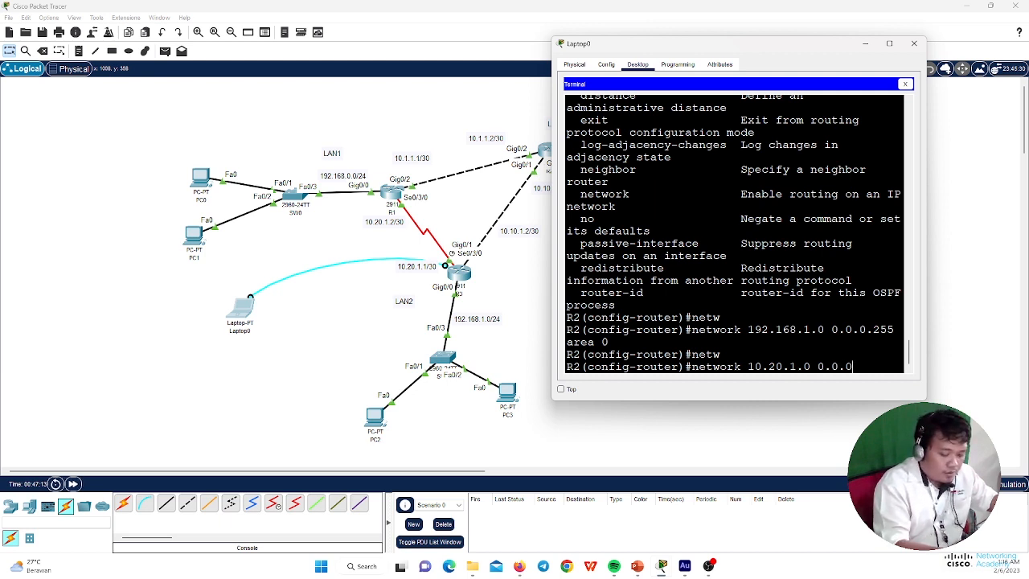
{"action": "type", "text": "3 are"}
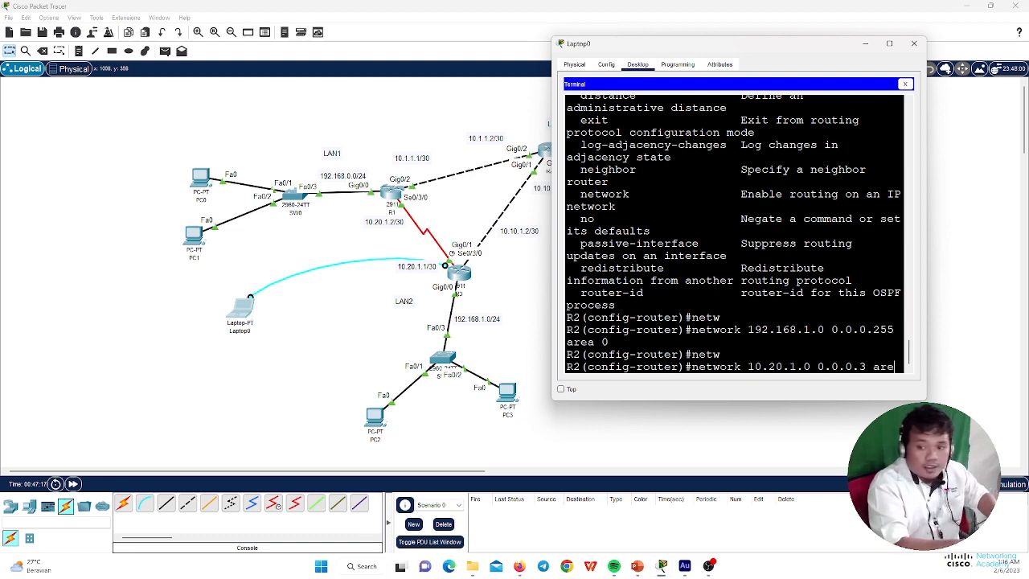
{"action": "key", "text": "Tab"}
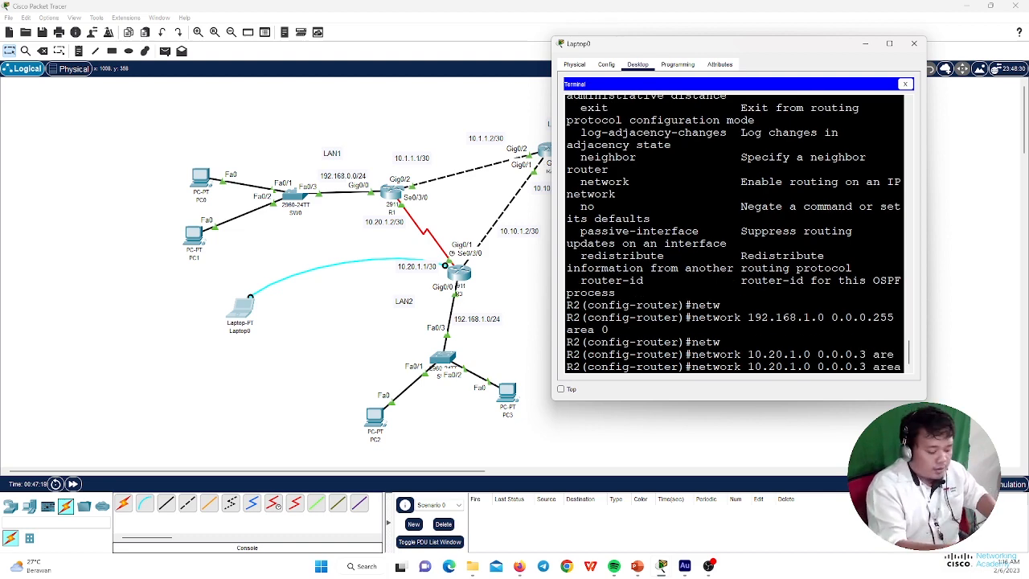
{"action": "type", "text": "0"}
{"action": "key", "text": "Return"}
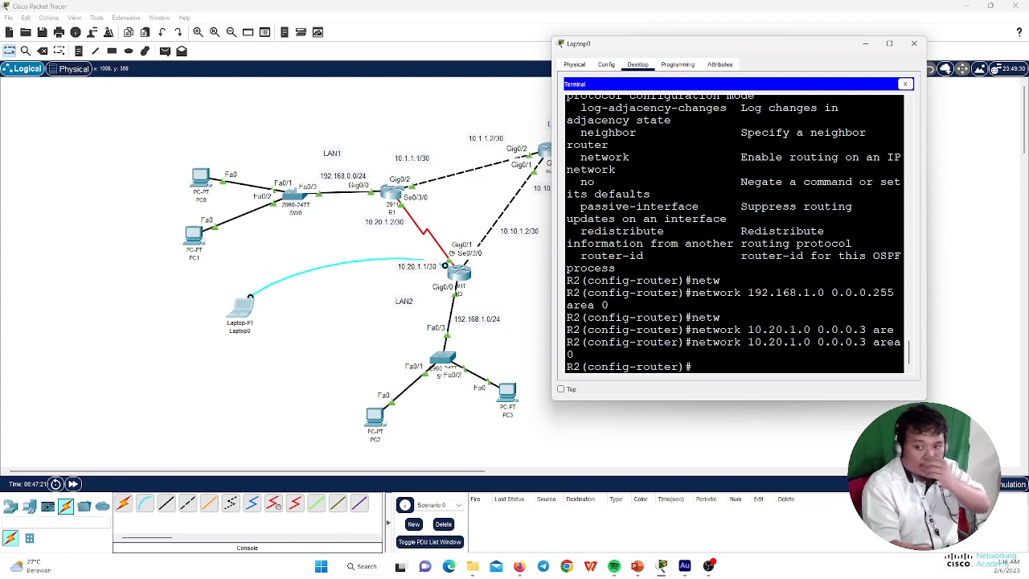
Advertise network 10.10.1.0 with wildcard mask 0.0.0.3 in area 0 of R2's OSPF process.
{"action": "type", "text": "netw"}
{"action": "key", "text": "Tab"}
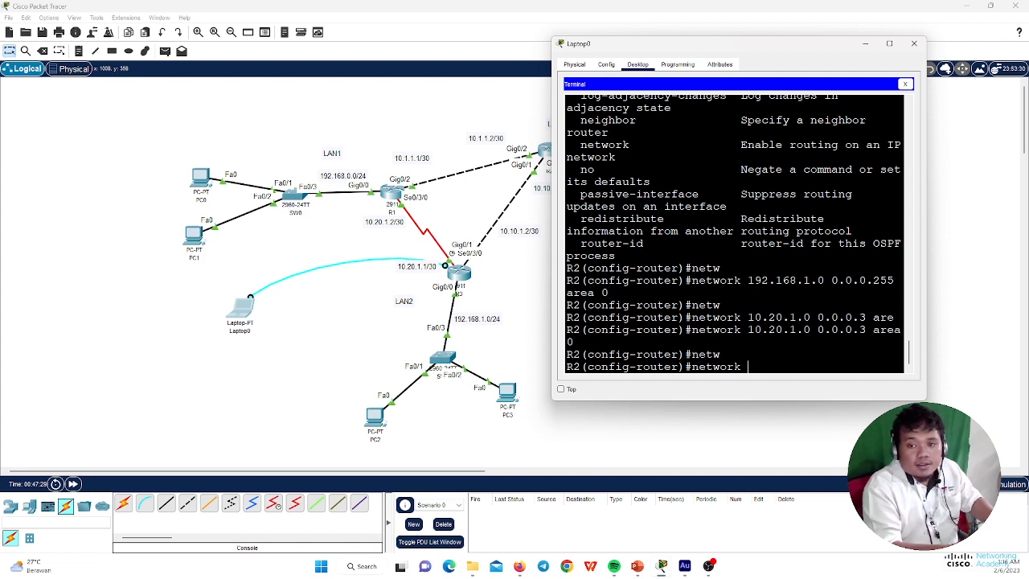
{"action": "type", "text": "10.10"}
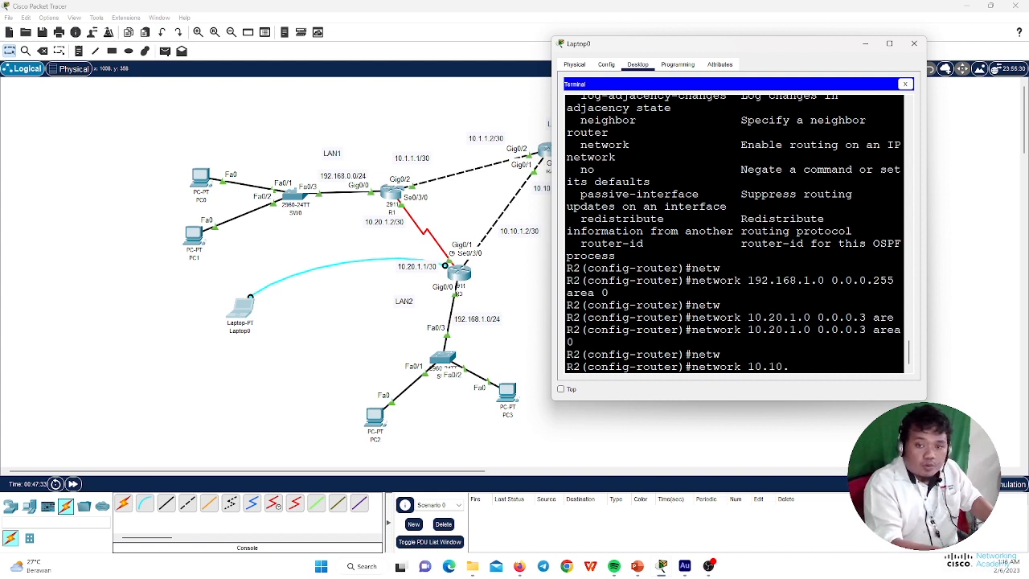
{"action": "type", "text": ".1."}
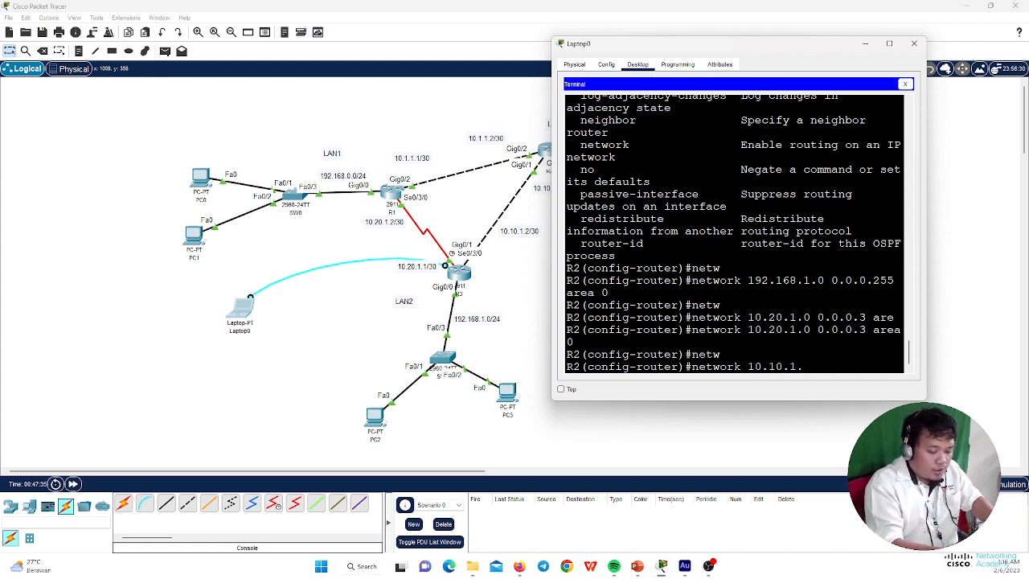
{"action": "type", "text": "0 0.0.0"}
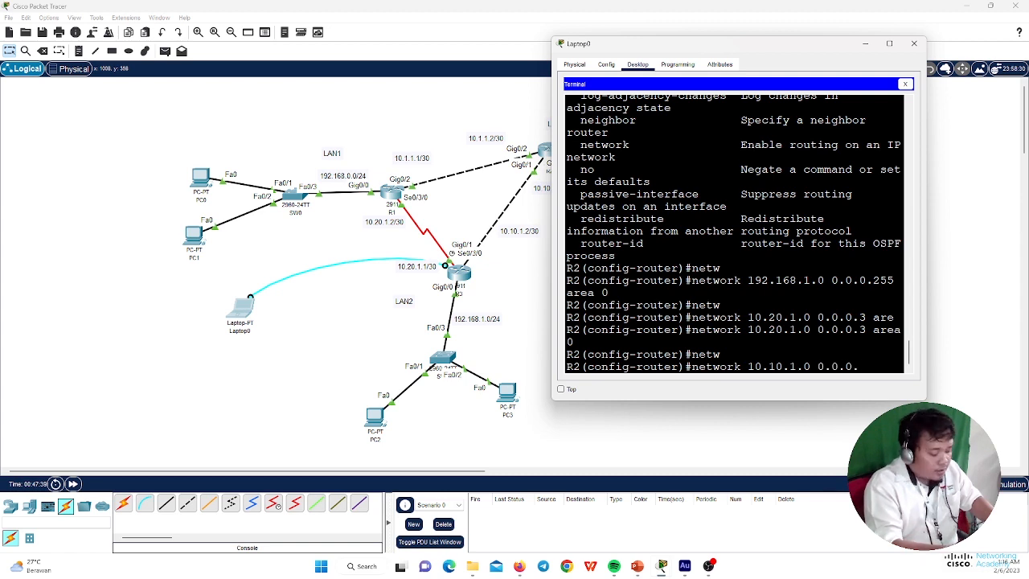
{"action": "type", "text": ".3 are"}
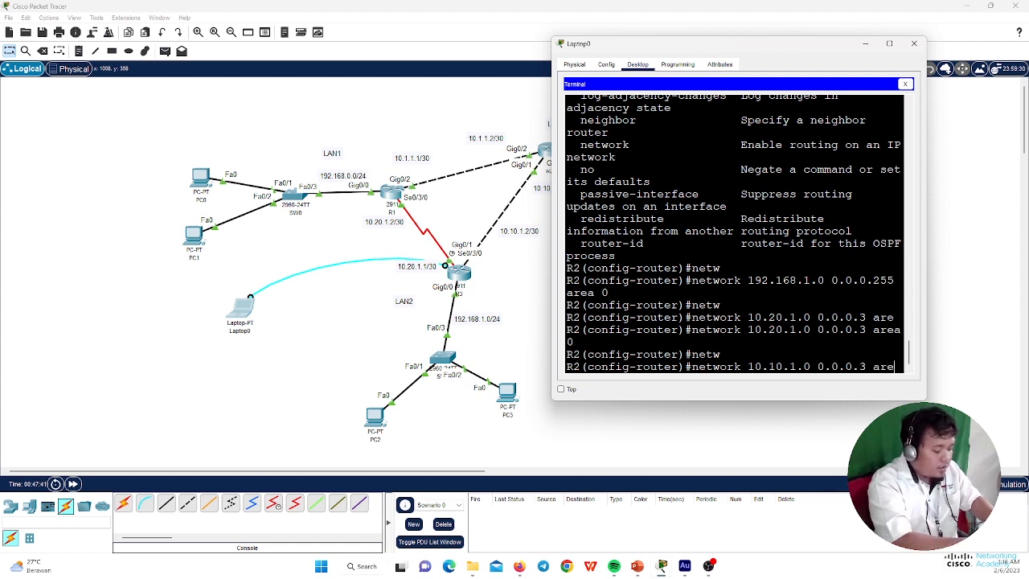
{"action": "type", "text": "a"}
{"action": "key", "text": "Tab"}
{"action": "type", "text": "0"}
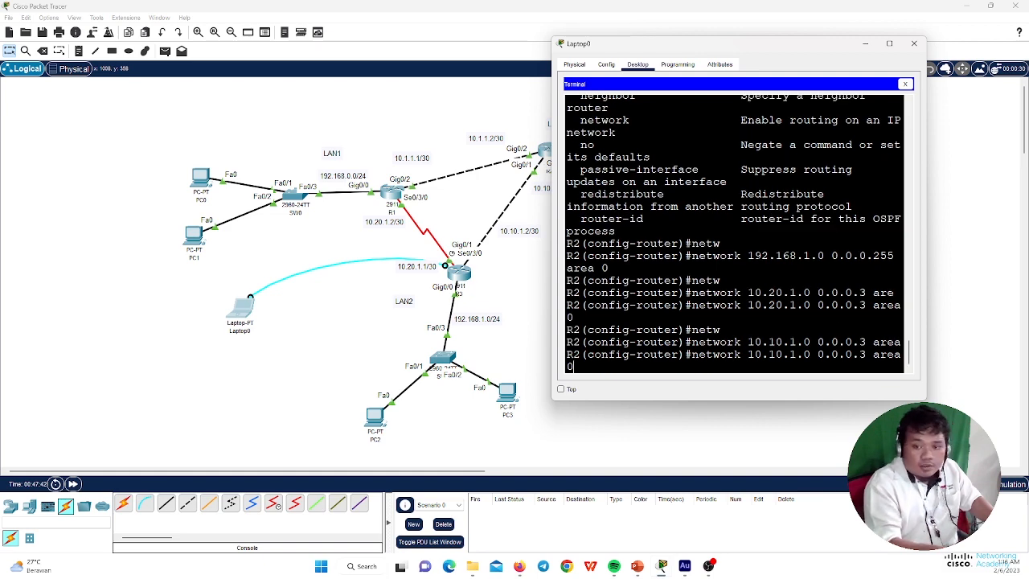
{"action": "key", "text": "Return"}
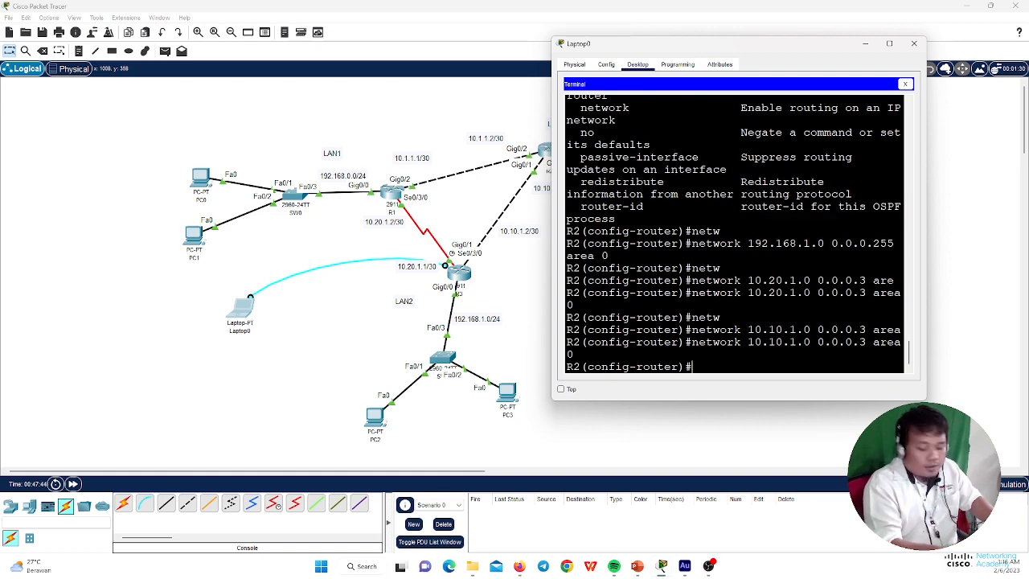
Set R2's OSPF router ID to 2.2.2.2 and return to global configuration mode.
{"action": "type", "text": "roud"}
{"action": "key", "text": "Tab"}
{"action": "key", "text": "BackSpace"}
{"action": "type", "text": "ter"}
{"action": "key", "text": "Tab"}
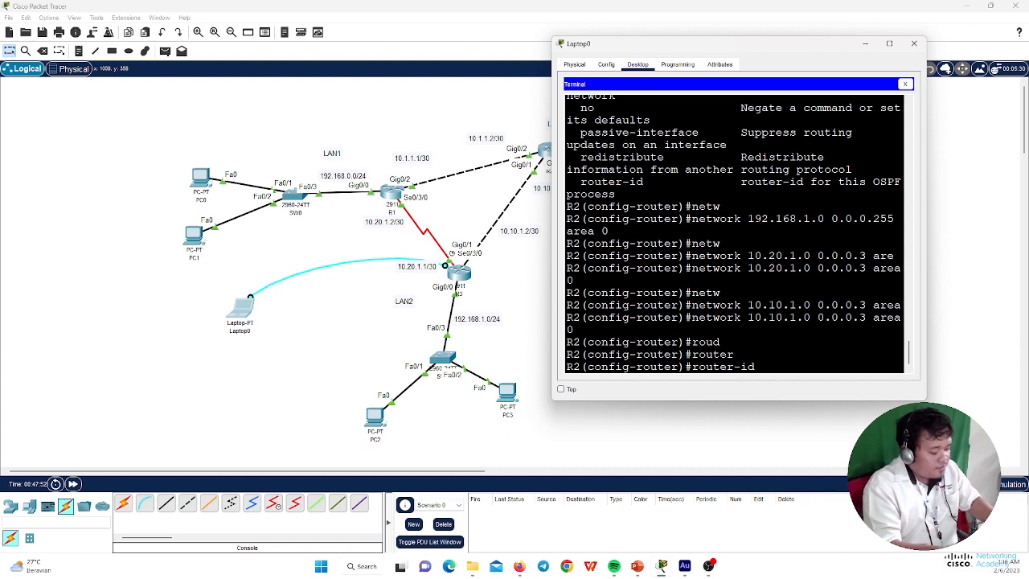
{"action": "type", "text": "2.2.2.2"}
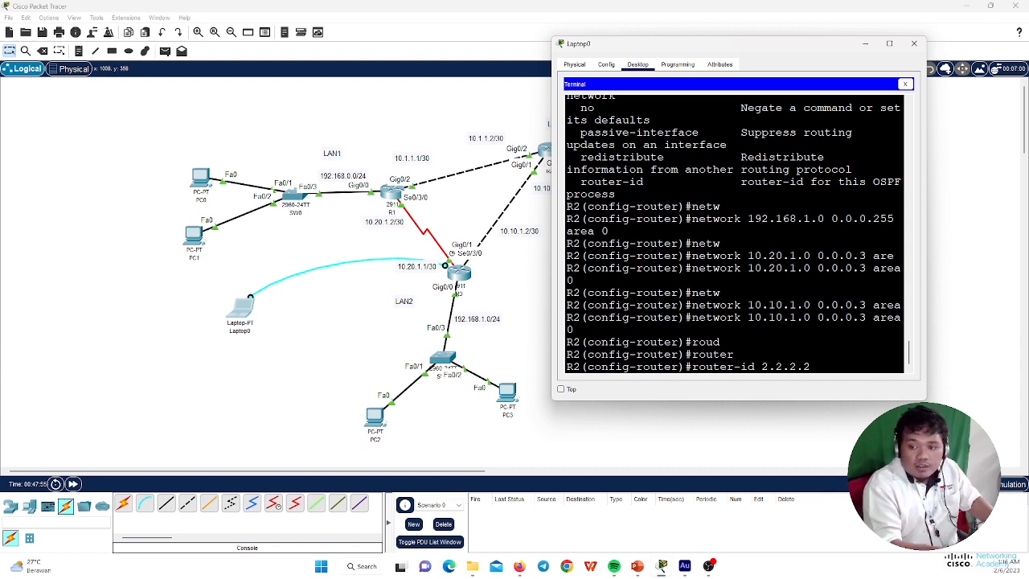
{"action": "key", "text": "Return"}
{"action": "key", "text": "Return"}
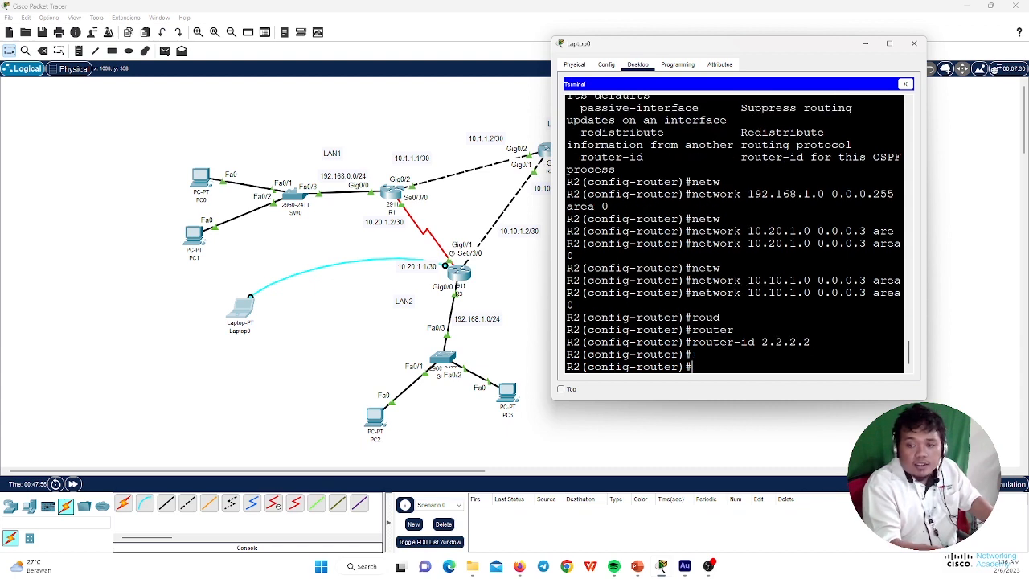
{"action": "type", "text": "exit"}
{"action": "key", "text": "Return"}
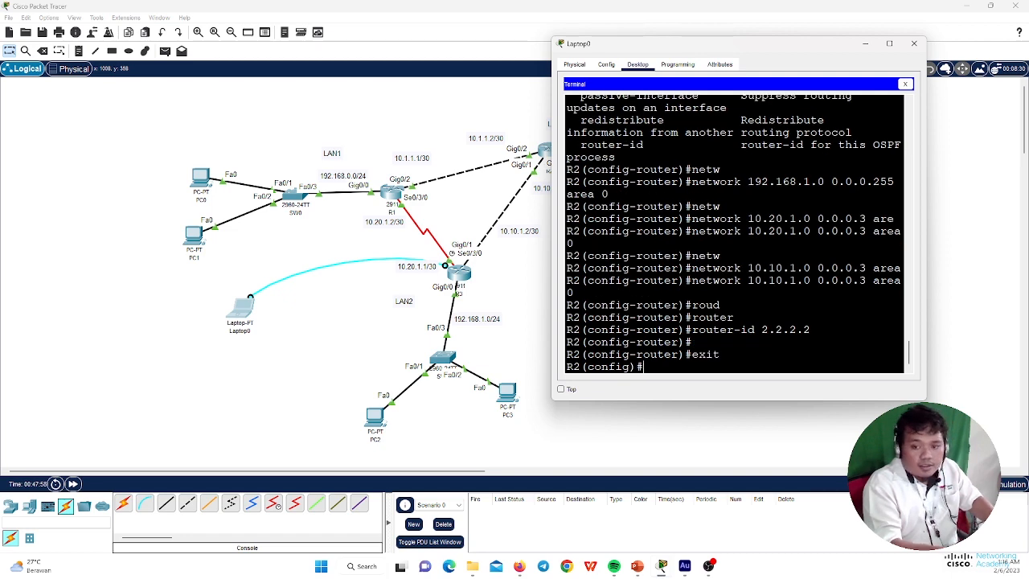
{"action": "key", "text": "Return"}
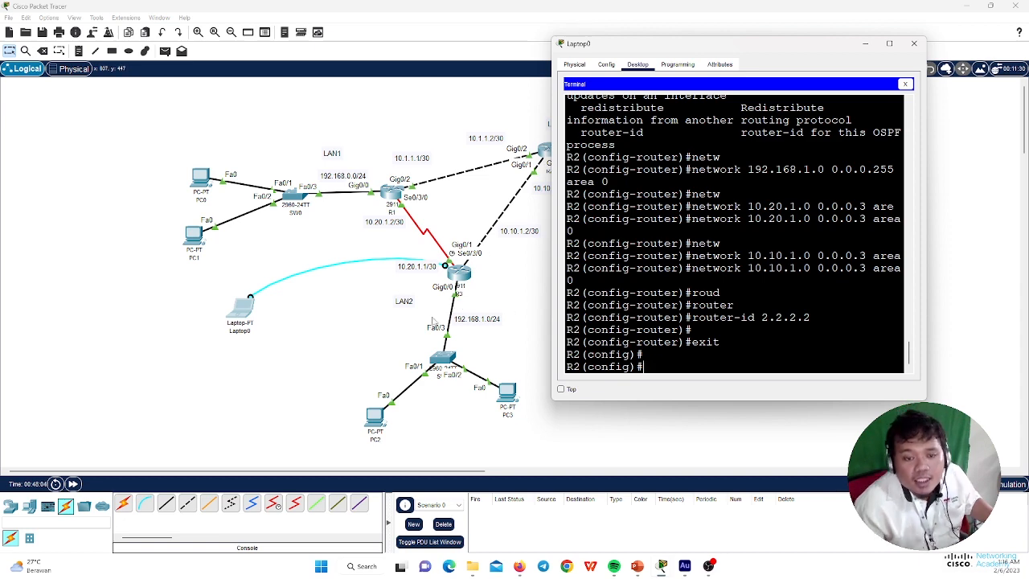
Close the Laptop0 window and delete the console cable between Laptop0 and the LAN2 router.
{"action": "left_click", "coordinate": [918, 44]}
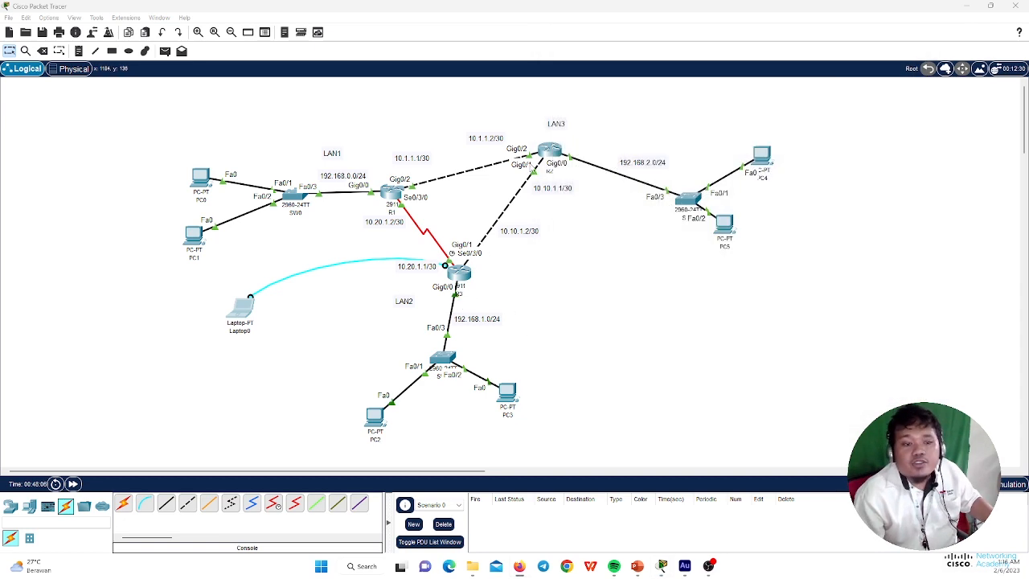
{"action": "left_click_drag", "start_coordinate": [299, 251], "coordinate": [336, 313]}
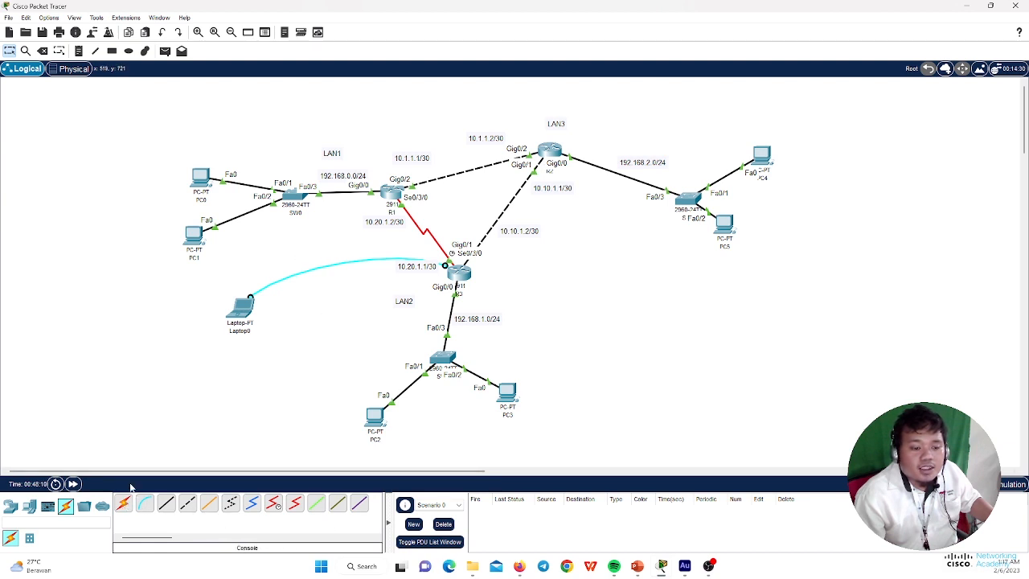
{"action": "left_click", "coordinate": [43, 50]}
{"action": "left_click", "coordinate": [332, 265]}
Connect Laptop0 to R1's Console port with a console cable.
{"action": "left_click", "coordinate": [147, 504]}
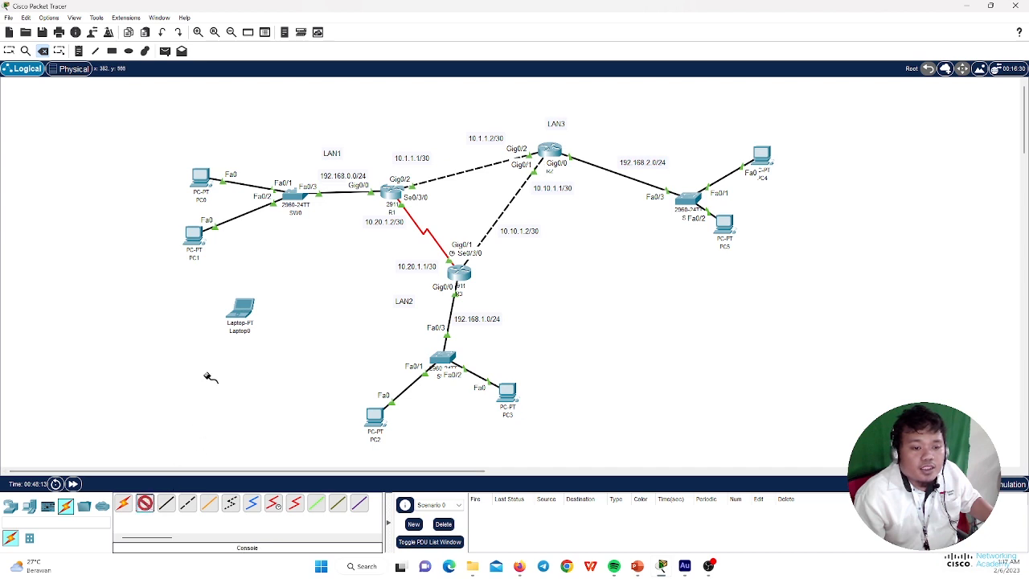
{"action": "left_click", "coordinate": [240, 311]}
{"action": "left_click", "coordinate": [270, 314]}
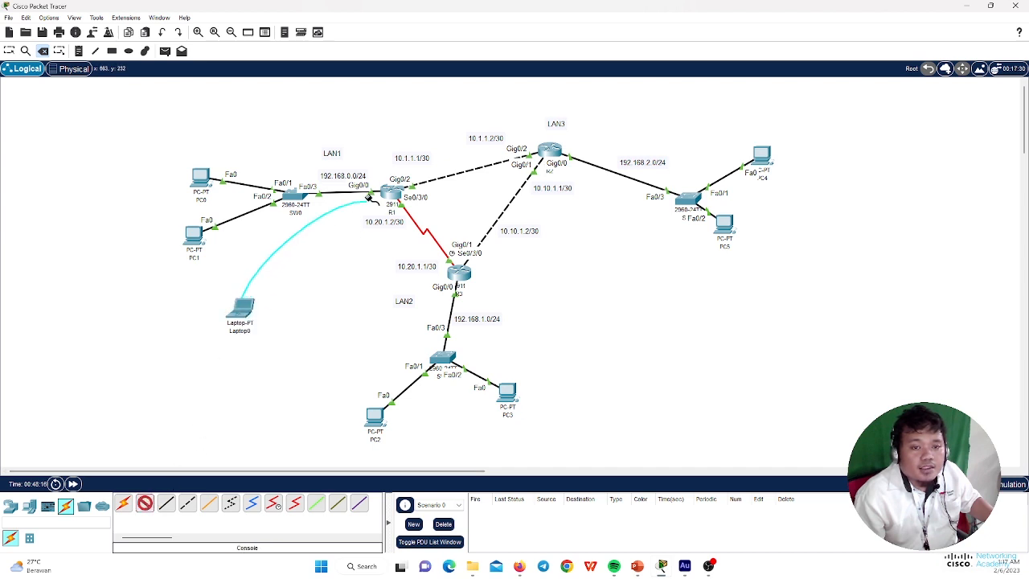
{"action": "left_click", "coordinate": [391, 194]}
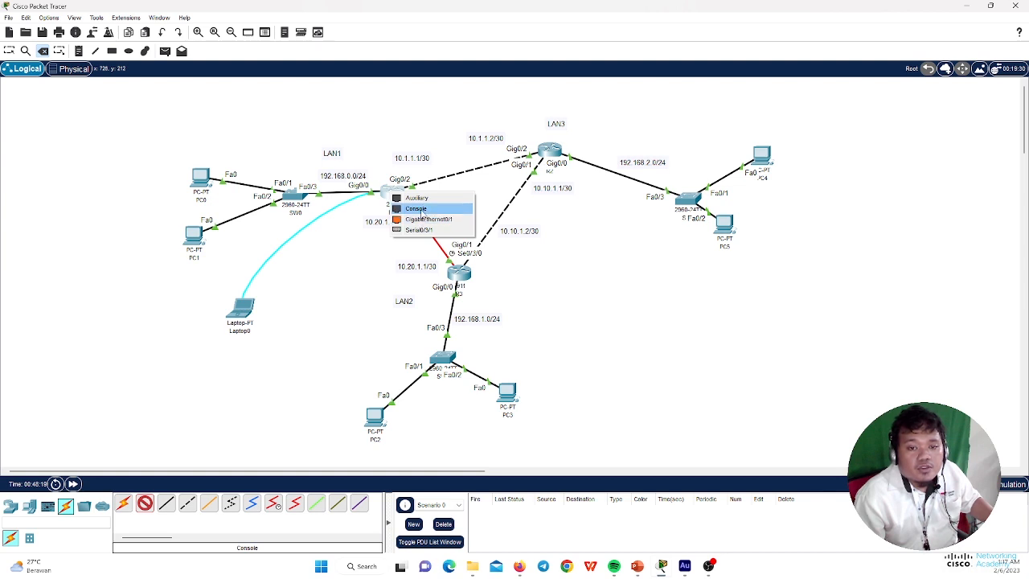
{"action": "left_click", "coordinate": [423, 212]}
Open a terminal session to R1 on Laptop0 with the default port settings, and move the window clear of the R1 links.
{"action": "left_click", "coordinate": [241, 312]}
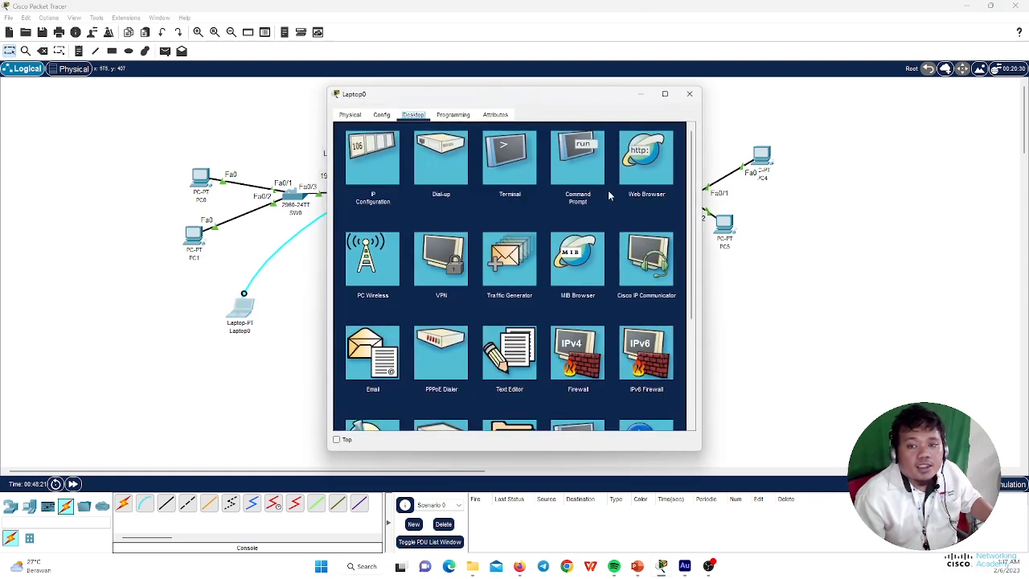
{"action": "left_click", "coordinate": [511, 159]}
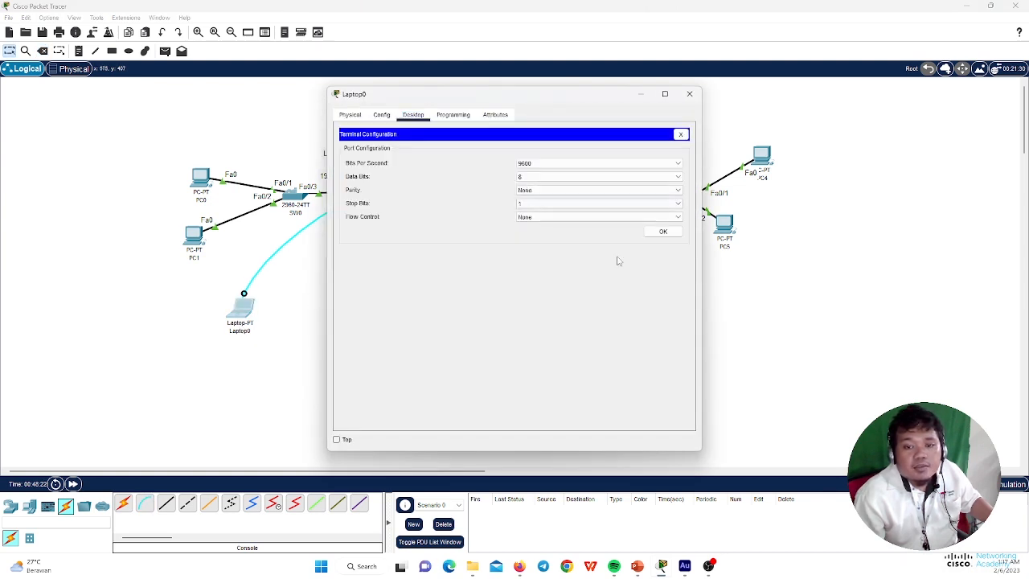
{"action": "left_click", "coordinate": [663, 232]}
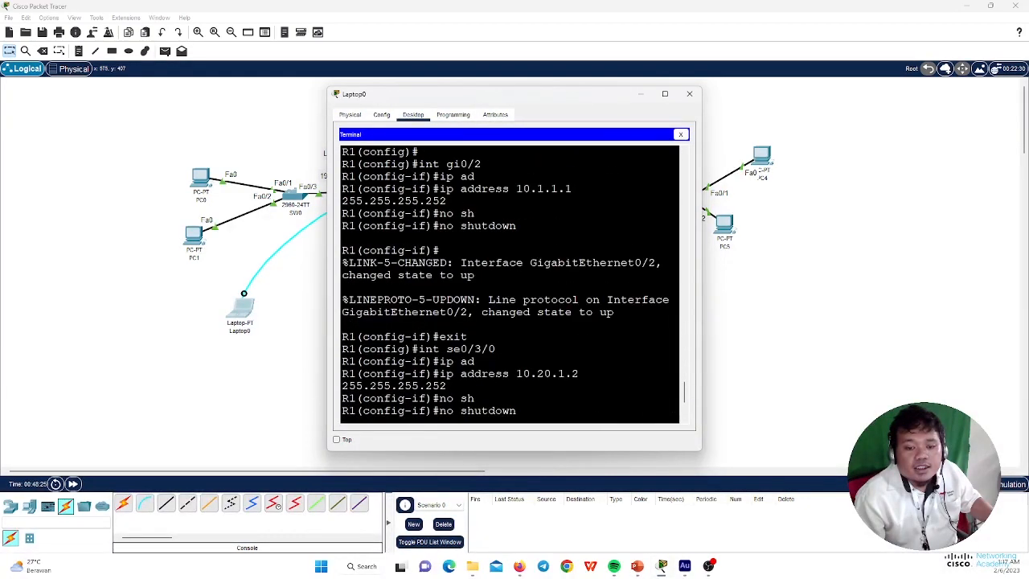
{"action": "key", "text": "Return"}
{"action": "key", "text": "Return"}
{"action": "key", "text": "Return"}
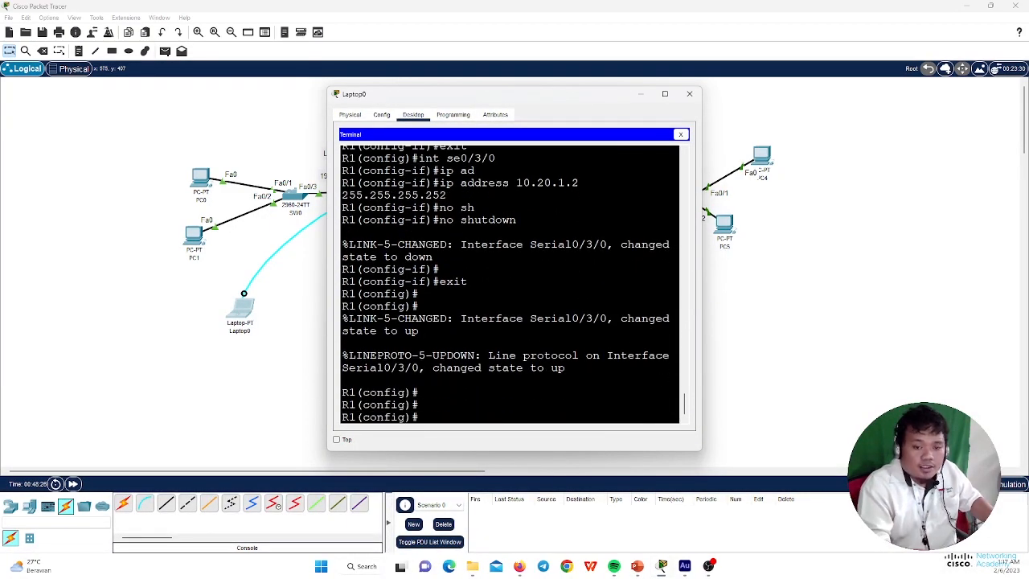
{"action": "left_click_drag", "start_coordinate": [542, 99], "coordinate": [802, 90]}
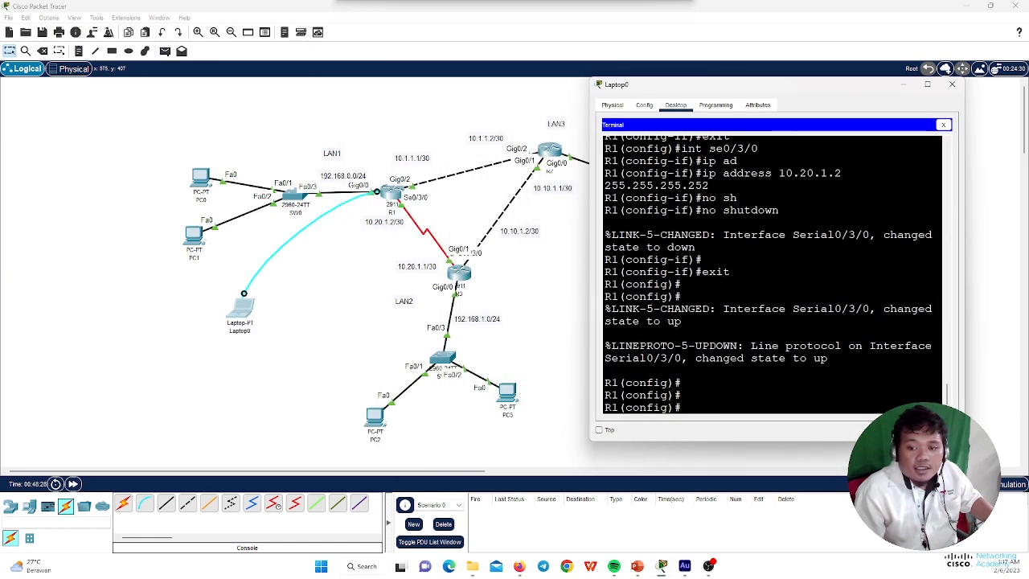
Create interface loopback1 on R1 with address 1.1.1.1 and mask 255.255.255.255, and return to global configuration mode.
{"action": "type", "text": "int"}
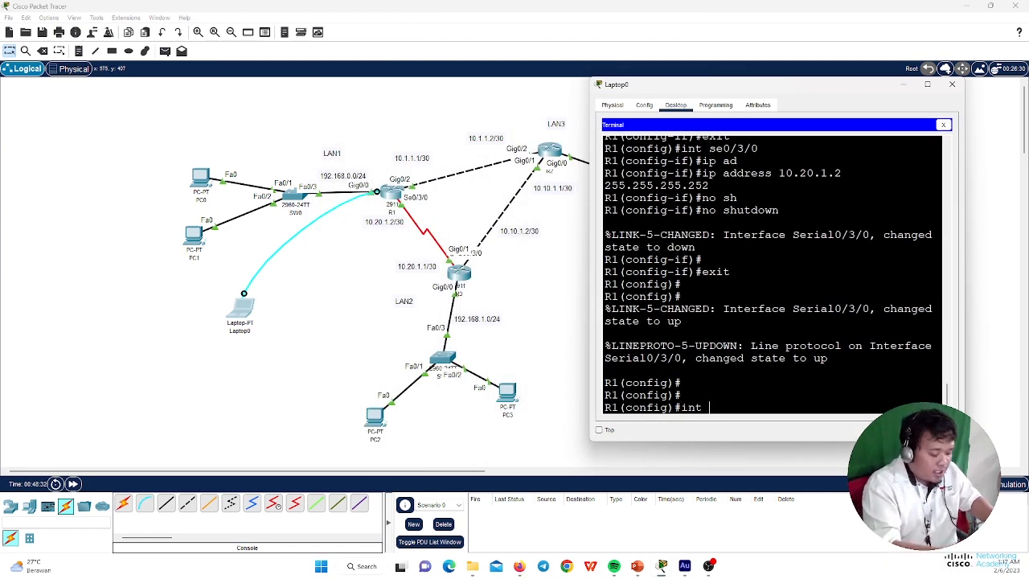
{"action": "type", "text": " loopba"}
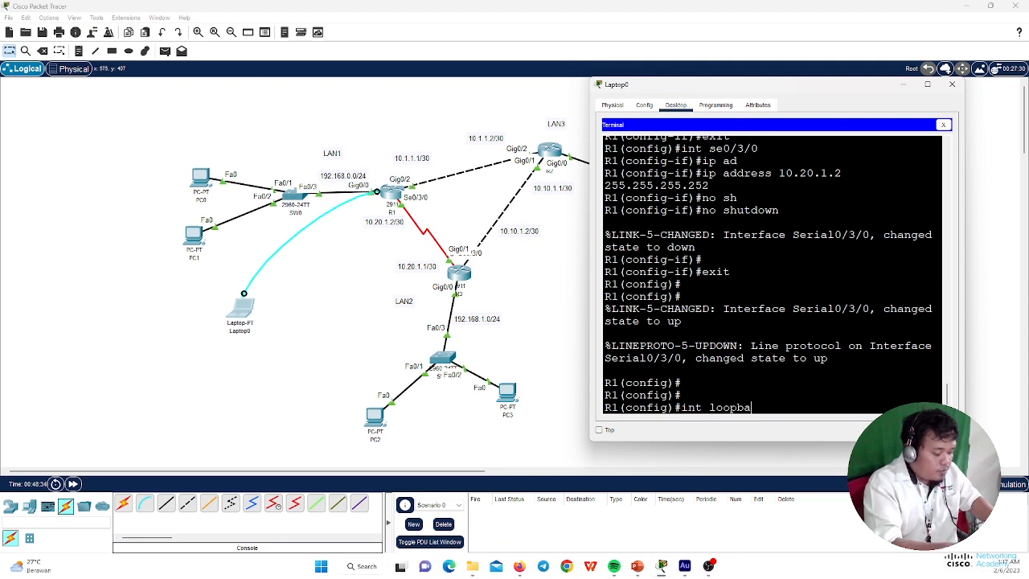
{"action": "type", "text": "ck1"}
{"action": "key", "text": "Return"}
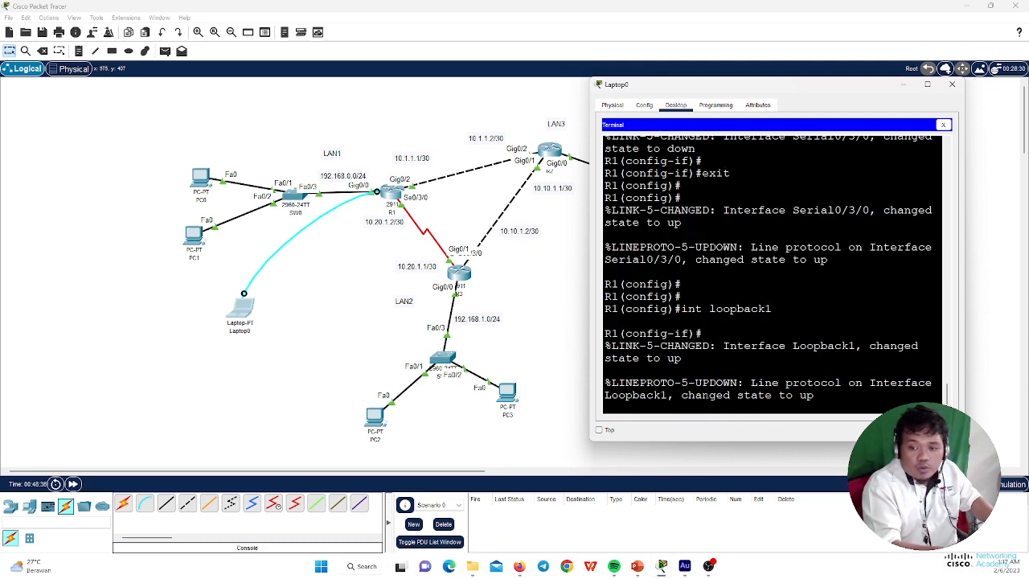
{"action": "type", "text": "ip ad"}
{"action": "key", "text": "Tab"}
{"action": "type", "text": "1"}
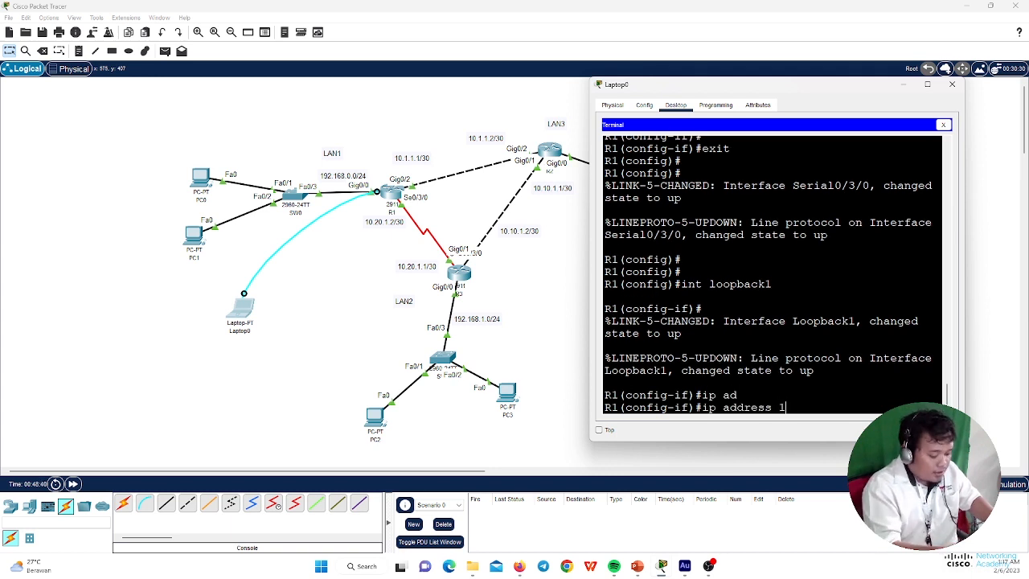
{"action": "type", "text": ".1.1.1"}
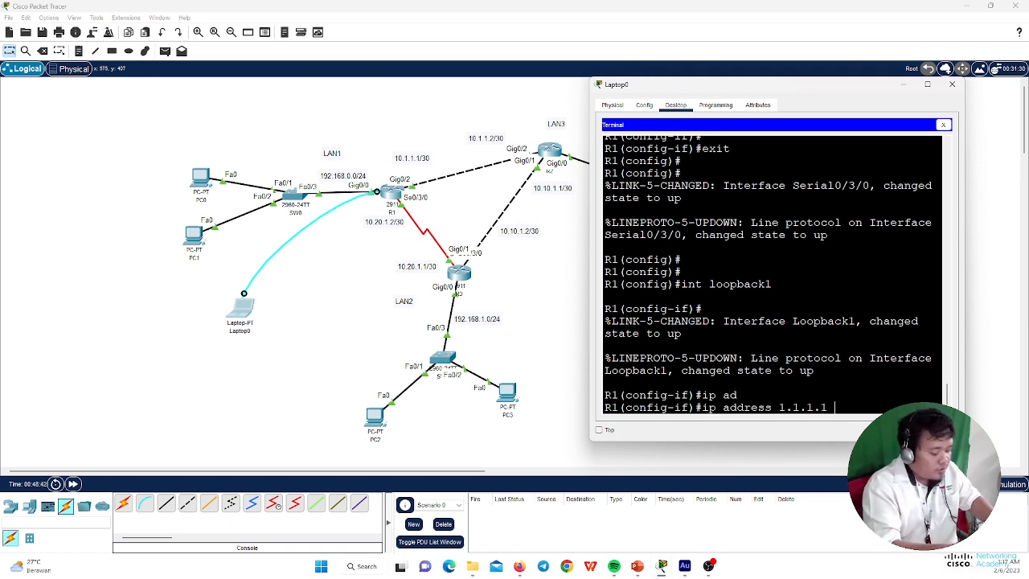
{"action": "type", "text": " 255.255.25"}
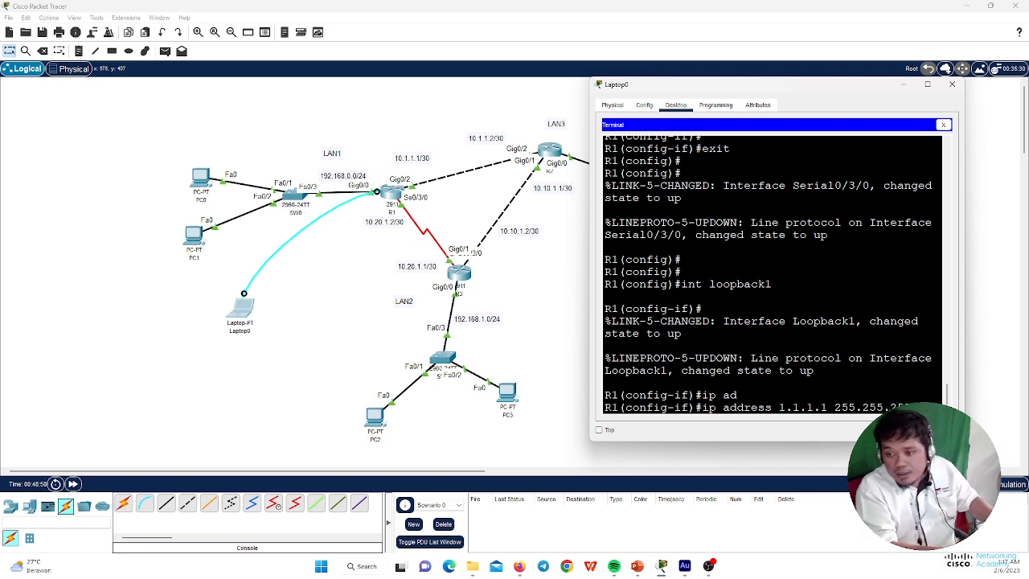
{"action": "key", "text": "Return"}
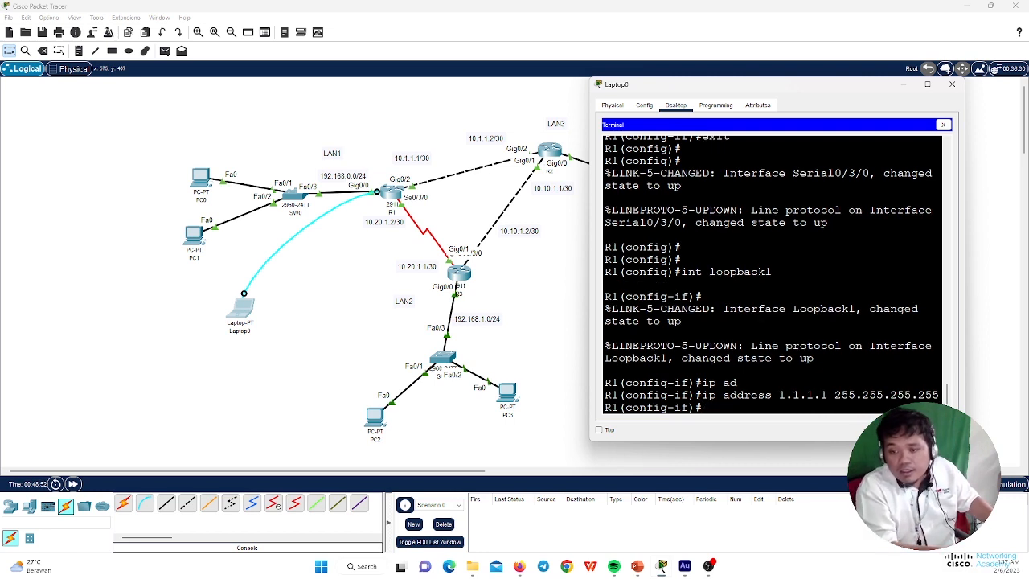
{"action": "type", "text": "exit"}
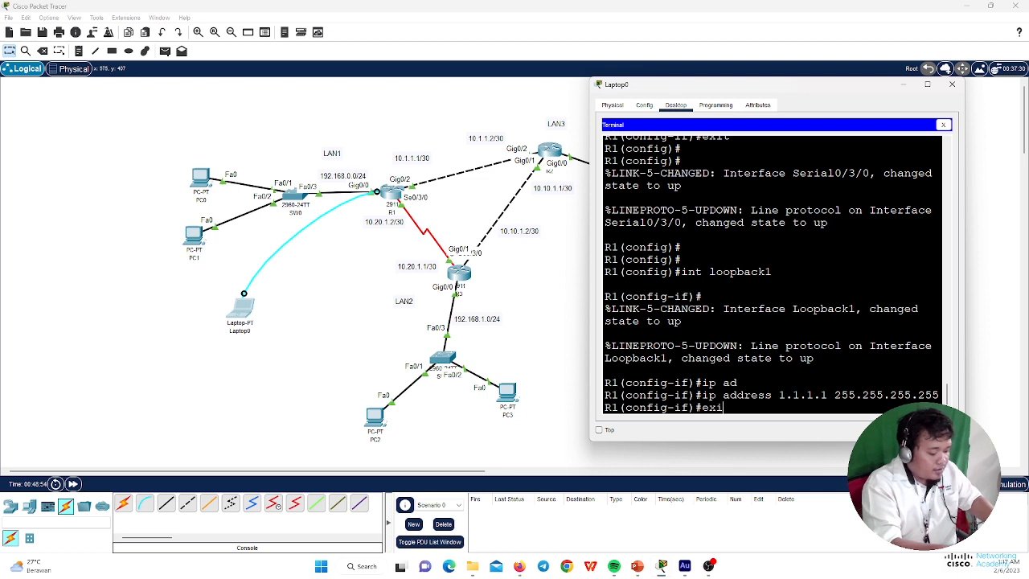
{"action": "key", "text": "Return"}
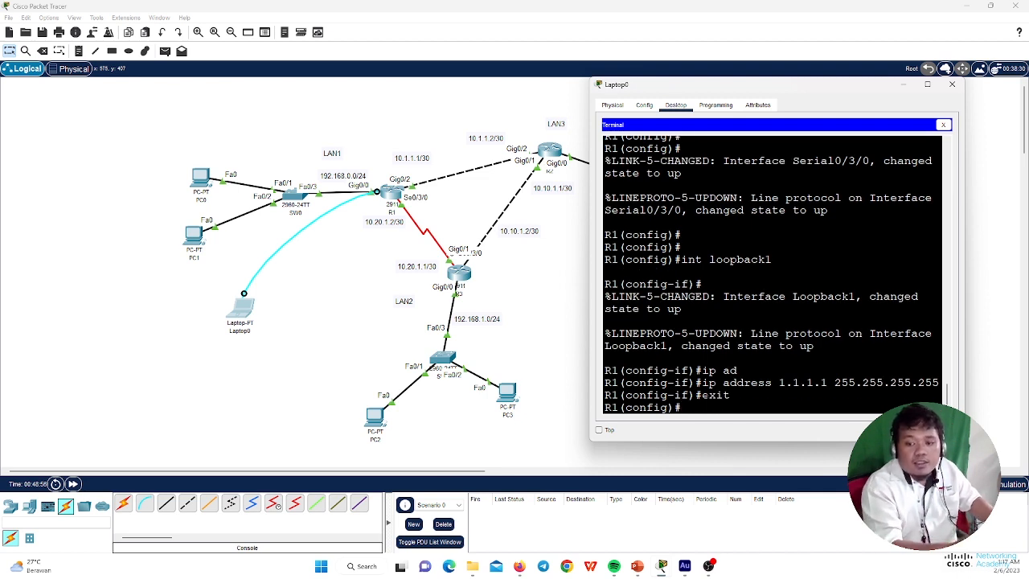
Start OSPF routing process 10 on R1.
{"action": "type", "text": "router osp"}
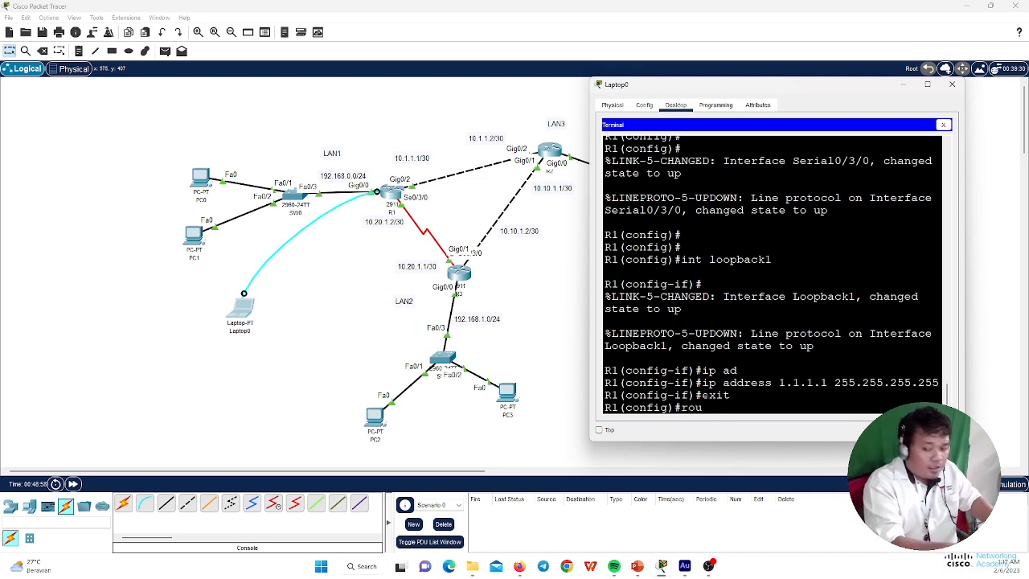
{"action": "key", "text": "Tab"}
{"action": "type", "text": "osp"}
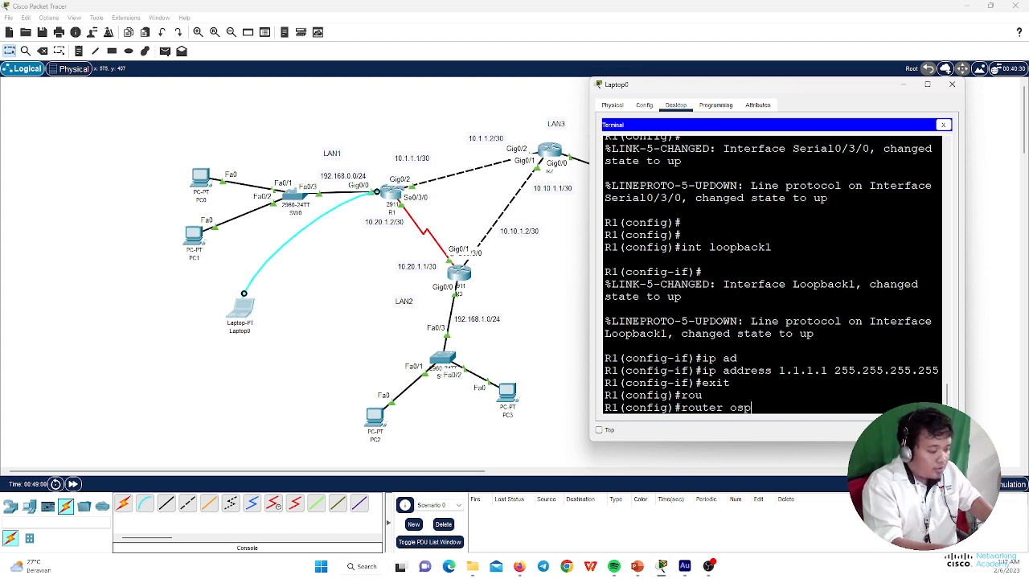
{"action": "key", "text": "Tab"}
{"action": "key", "text": "Return"}
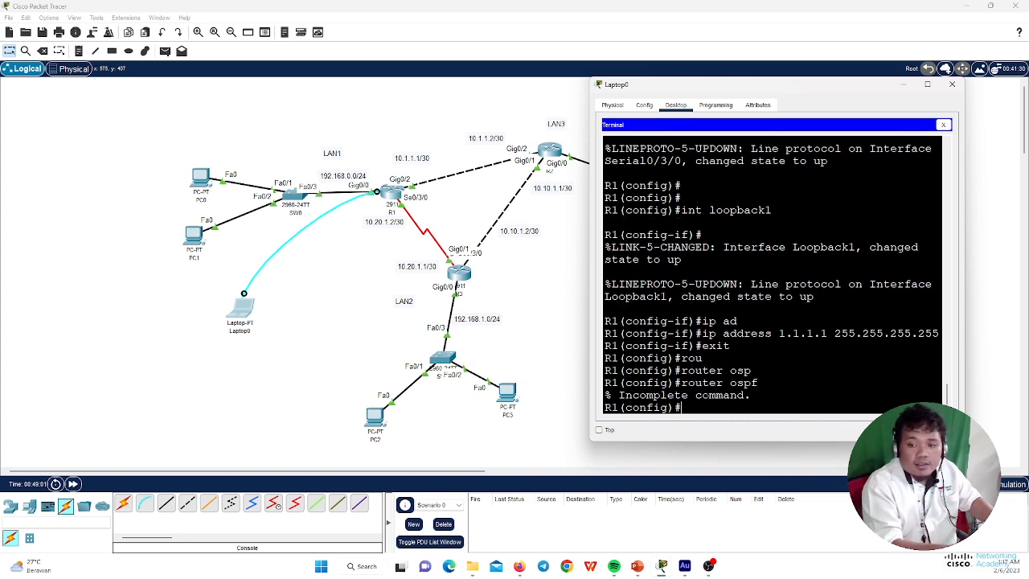
{"action": "key", "text": "Up"}
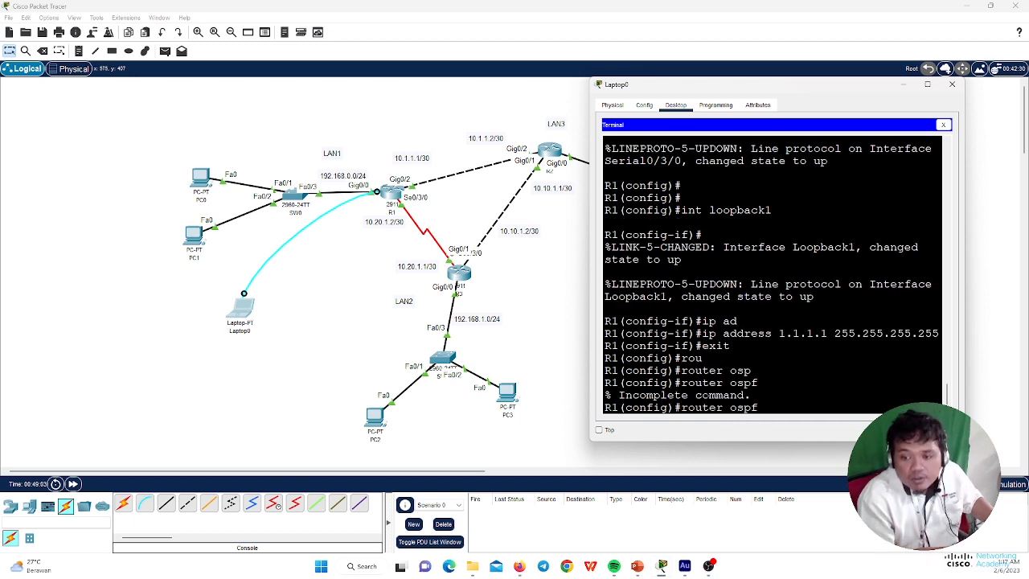
{"action": "type", "text": "10"}
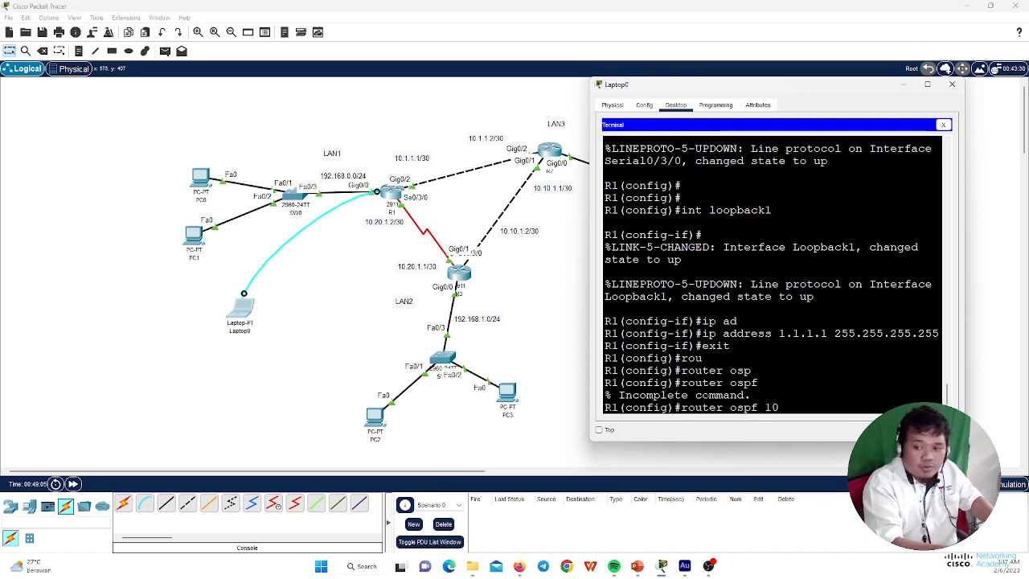
{"action": "key", "text": "Return"}
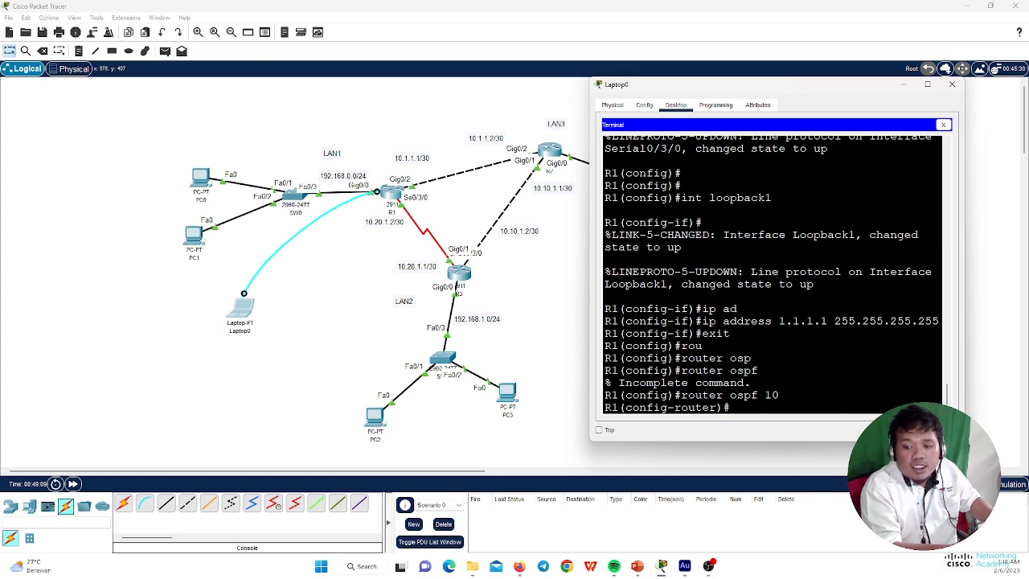
Set R1's OSPF router ID to 1.1.1.1.
{"action": "type", "text": "rou"}
{"action": "key", "text": "Tab"}
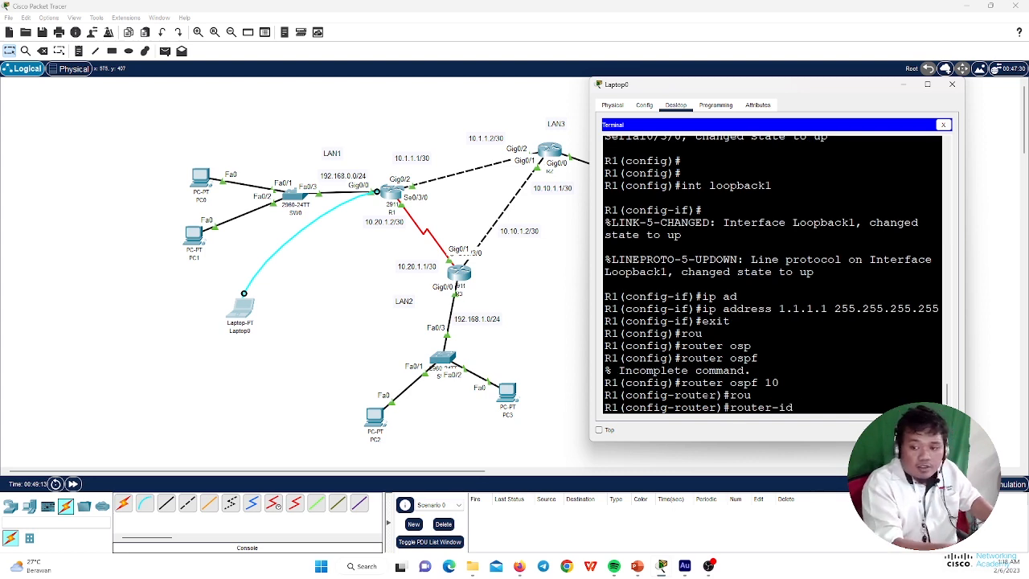
{"action": "type", "text": "1.1.1.1"}
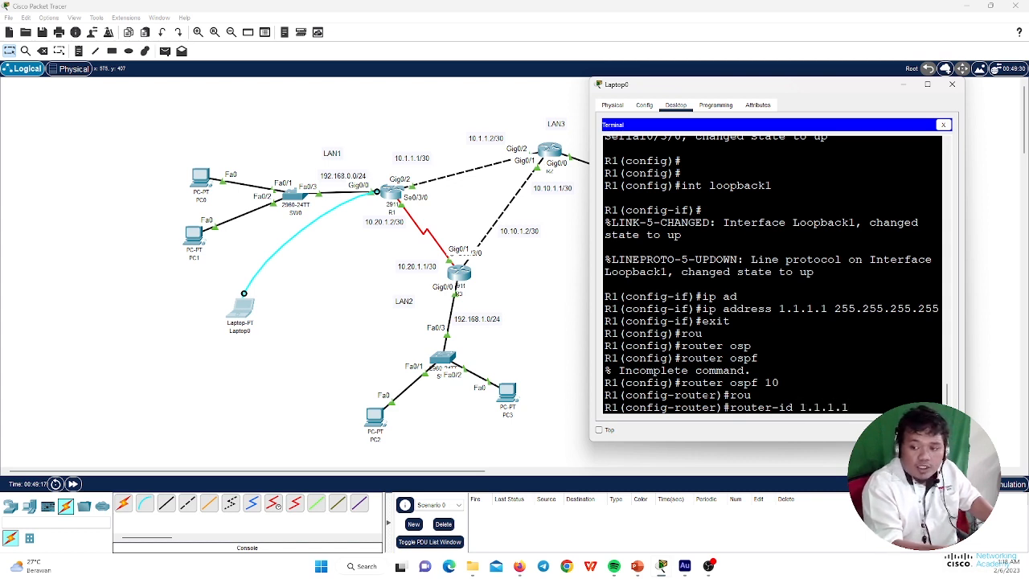
{"action": "key", "text": "Return"}
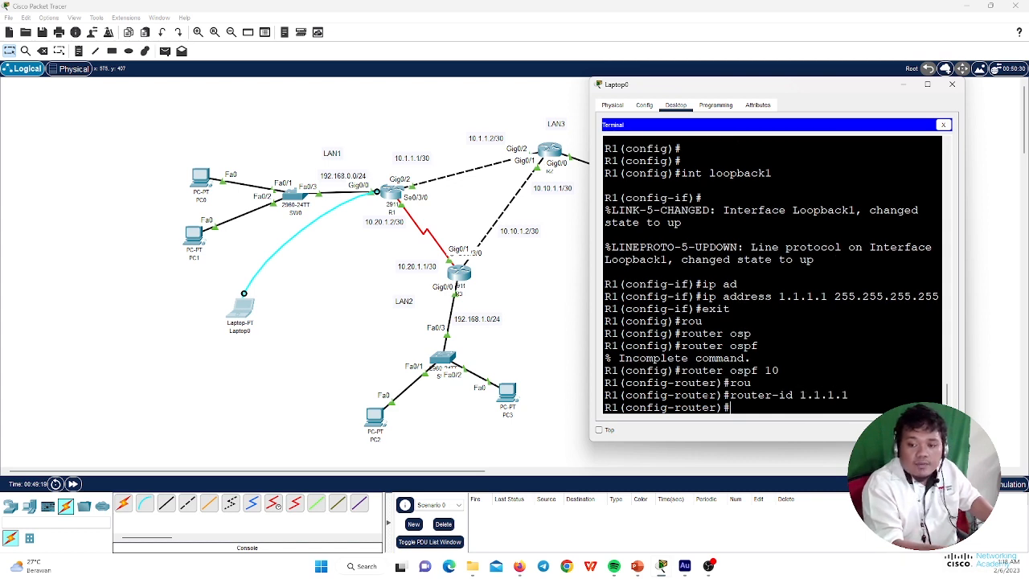
Advertise R1's LAN1 network 192.168.0.0 with wildcard mask 0.0.0.255 in OSPF area 0.
{"action": "type", "text": "netw"}
{"action": "key", "text": "Tab"}
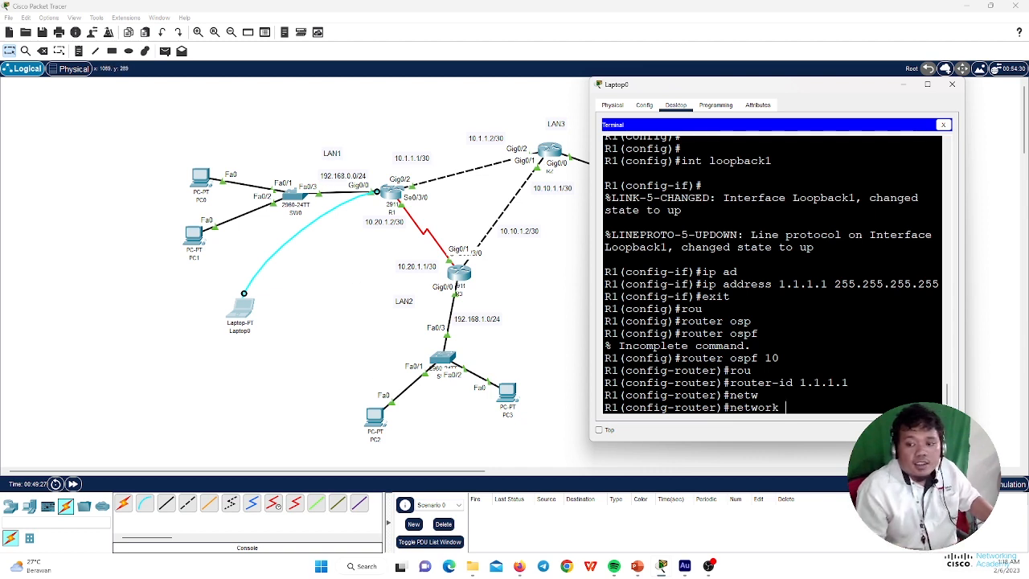
{"action": "type", "text": "192.1"}
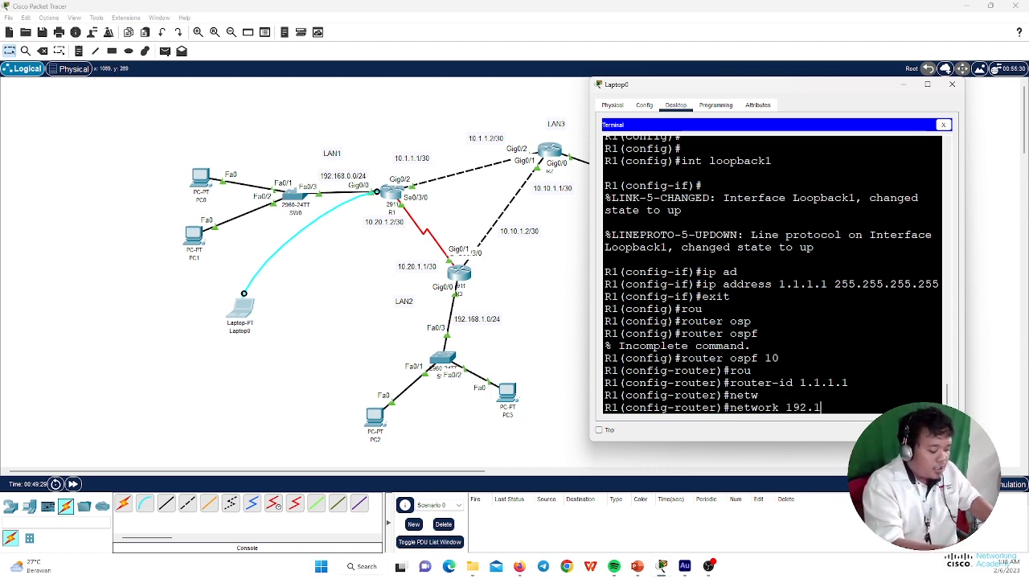
{"action": "type", "text": "68."}
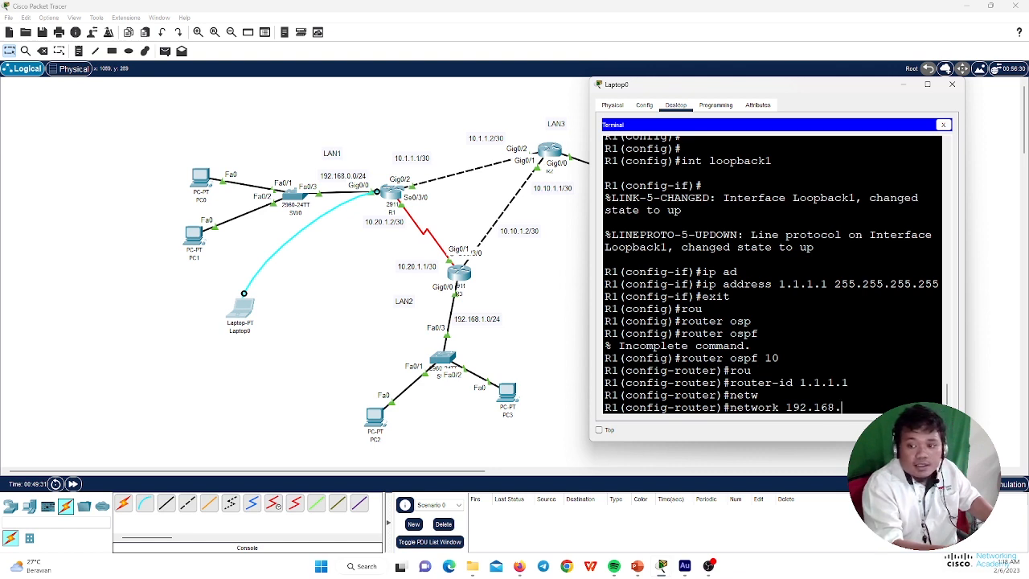
{"action": "type", "text": "0"}
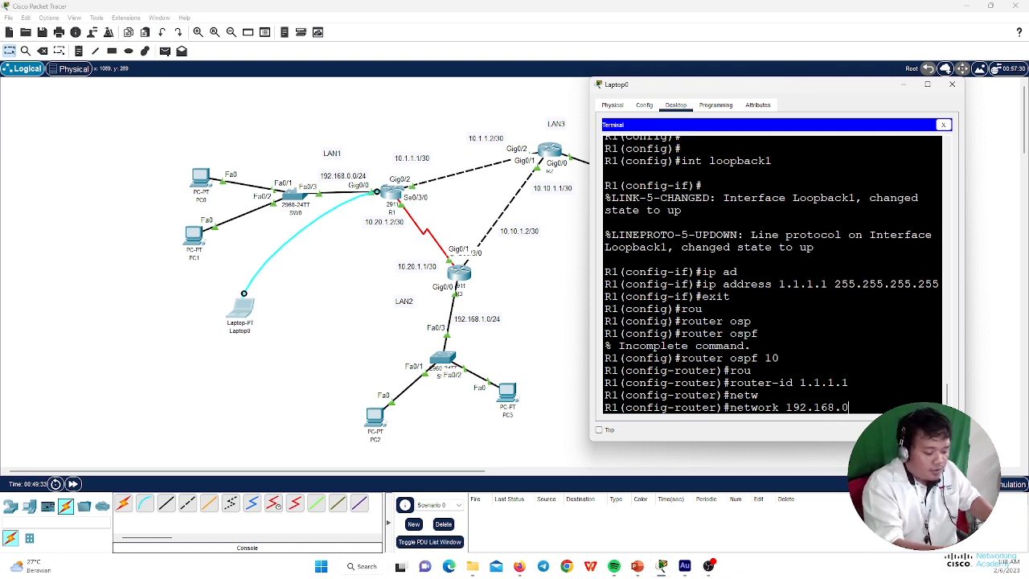
{"action": "type", "text": ".0 "}
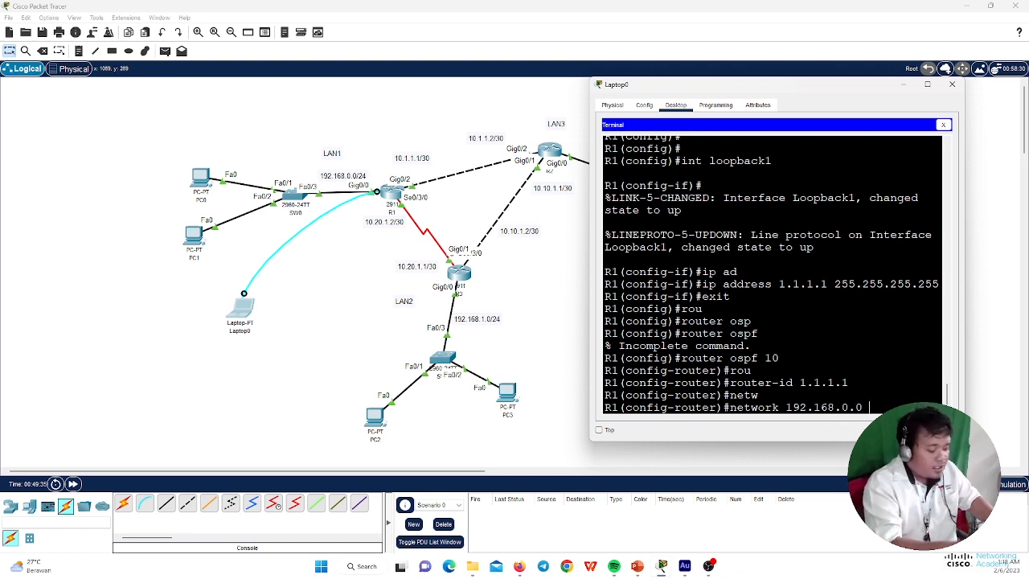
{"action": "type", "text": "0.0.0"}
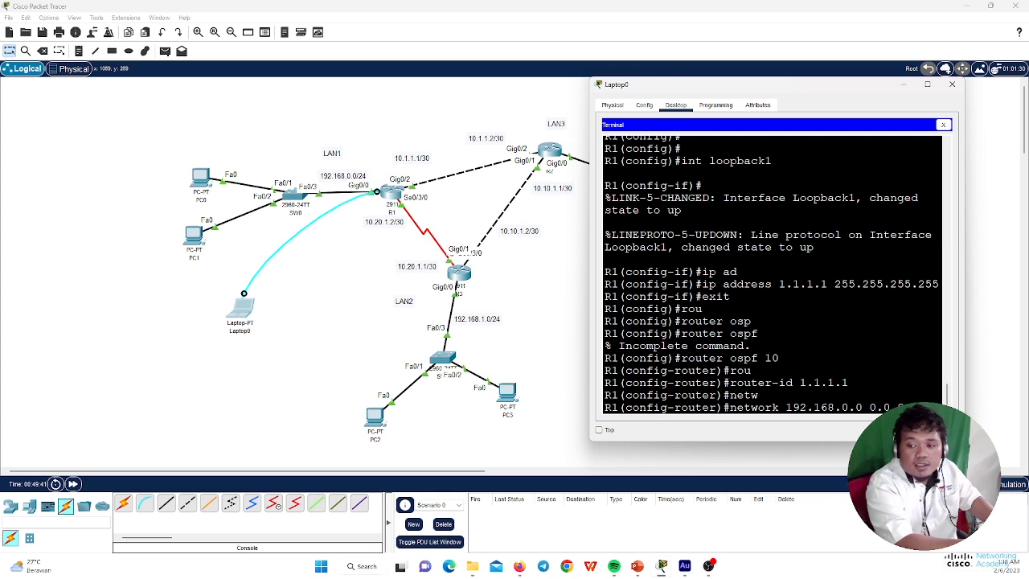
{"action": "type", "text": ".255 are"}
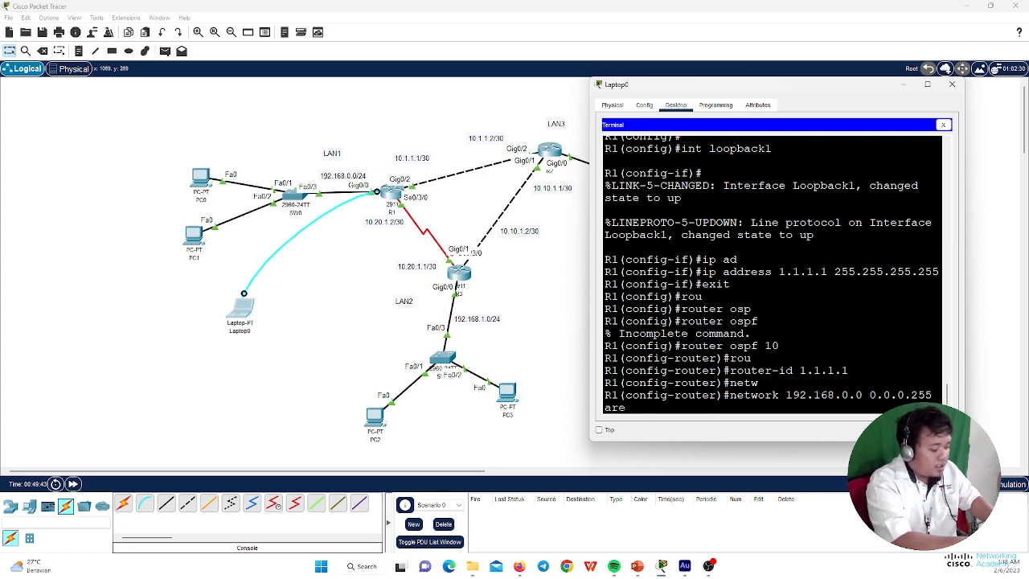
{"action": "type", "text": "a 0"}
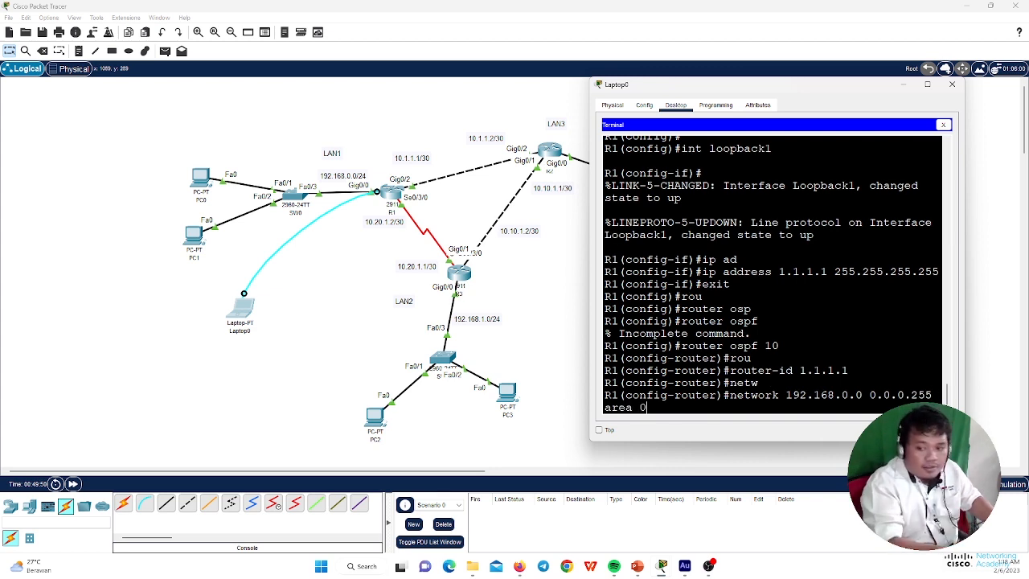
{"action": "key", "text": "Return"}
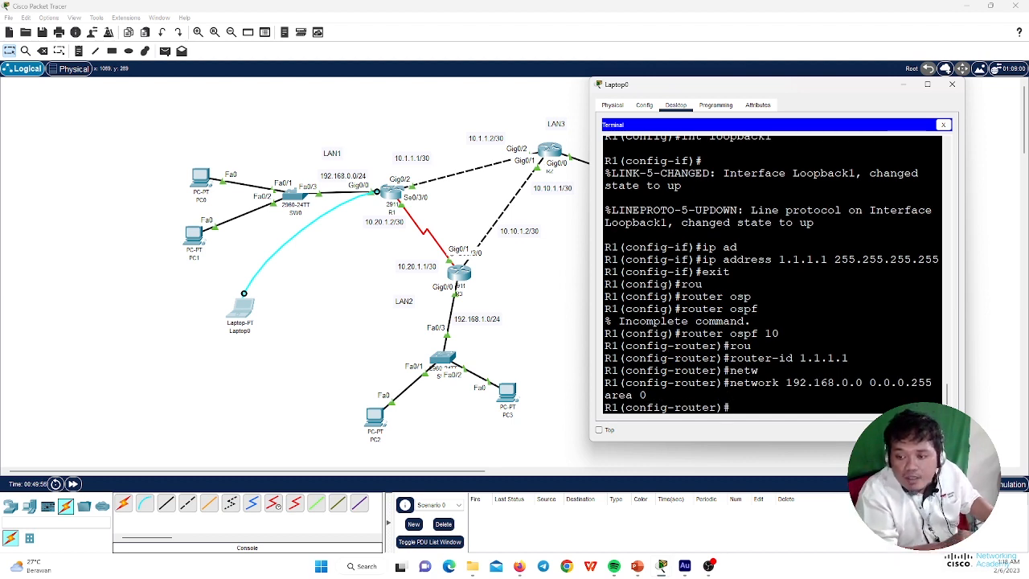
Advertise R1's serial link network 10.20.1.0 with wildcard mask 0.0.0.3 in OSPF area 0.
{"action": "type", "text": "netw"}
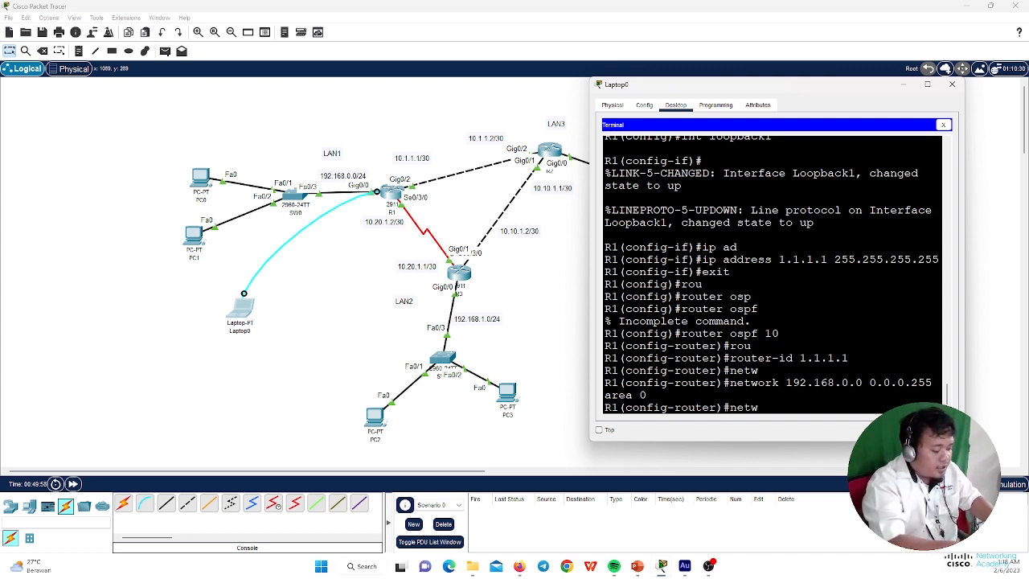
{"action": "key", "text": "Tab"}
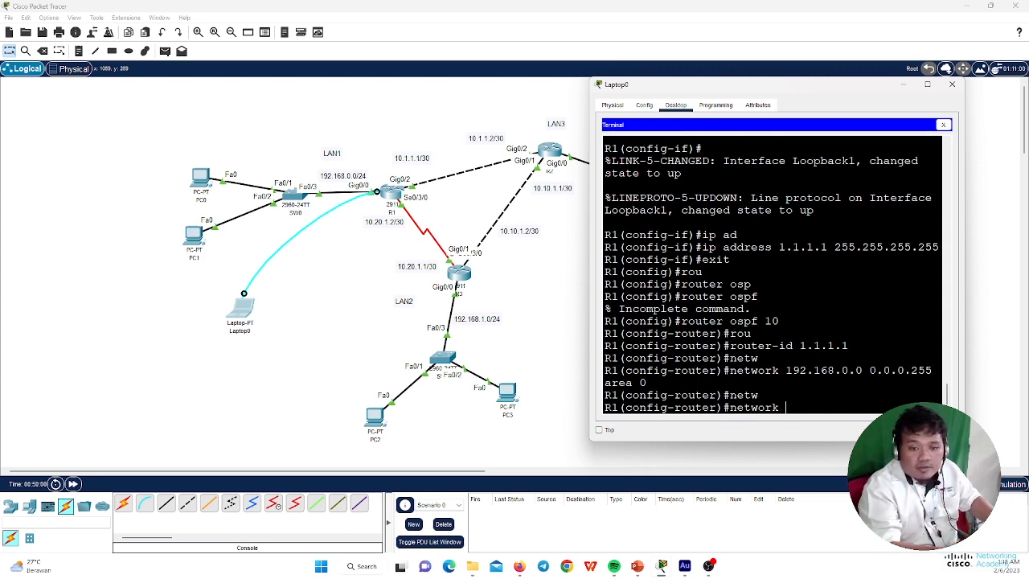
{"action": "type", "text": "10.20."}
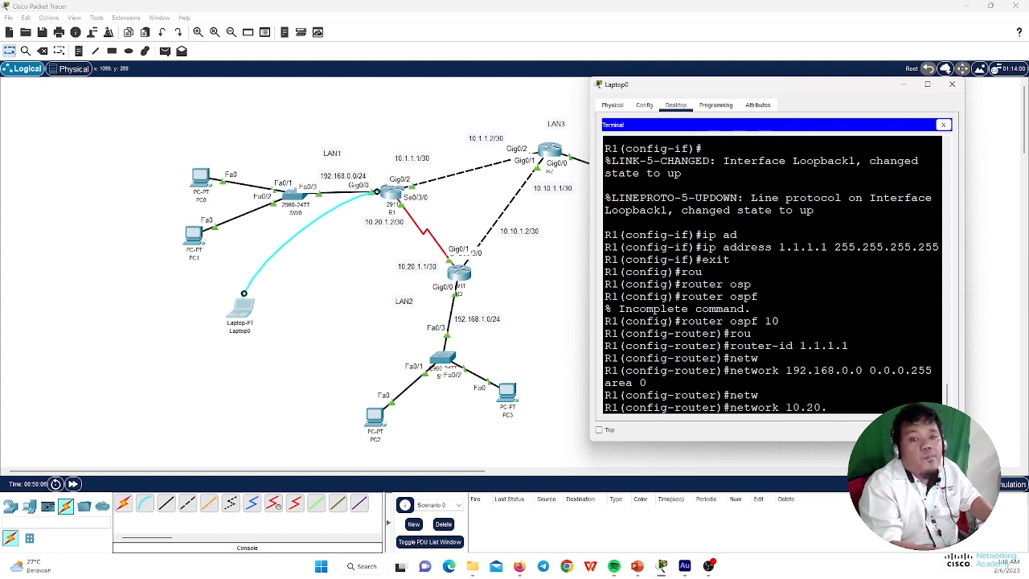
{"action": "type", "text": "1.0"}
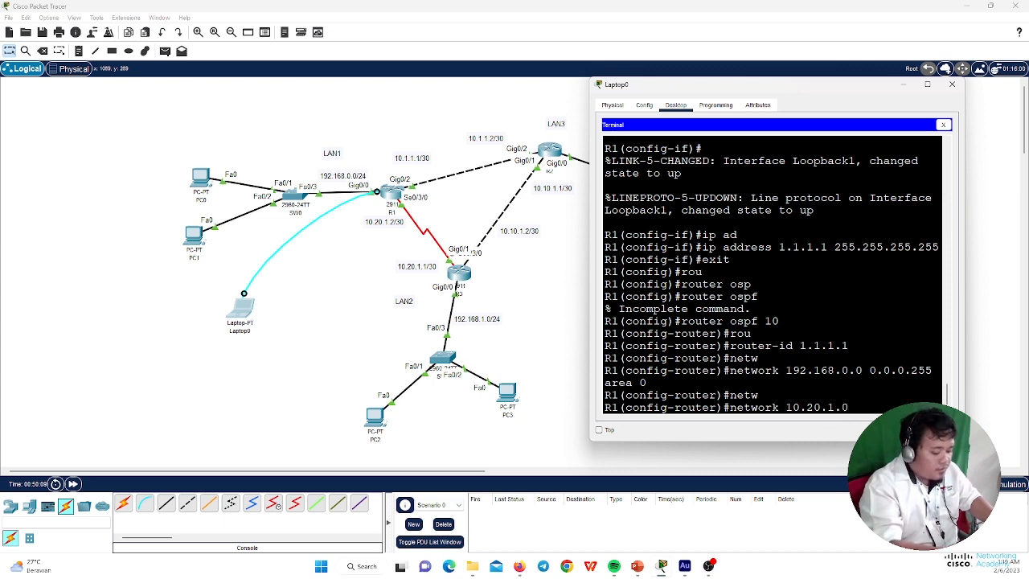
{"action": "type", "text": " 0.0.0"}
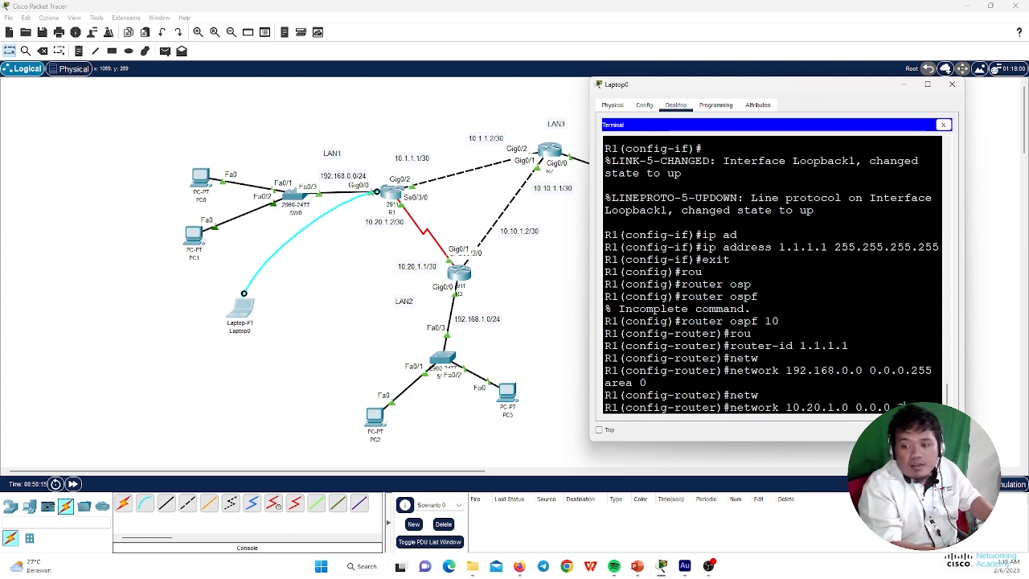
{"action": "key", "text": "Tab"}
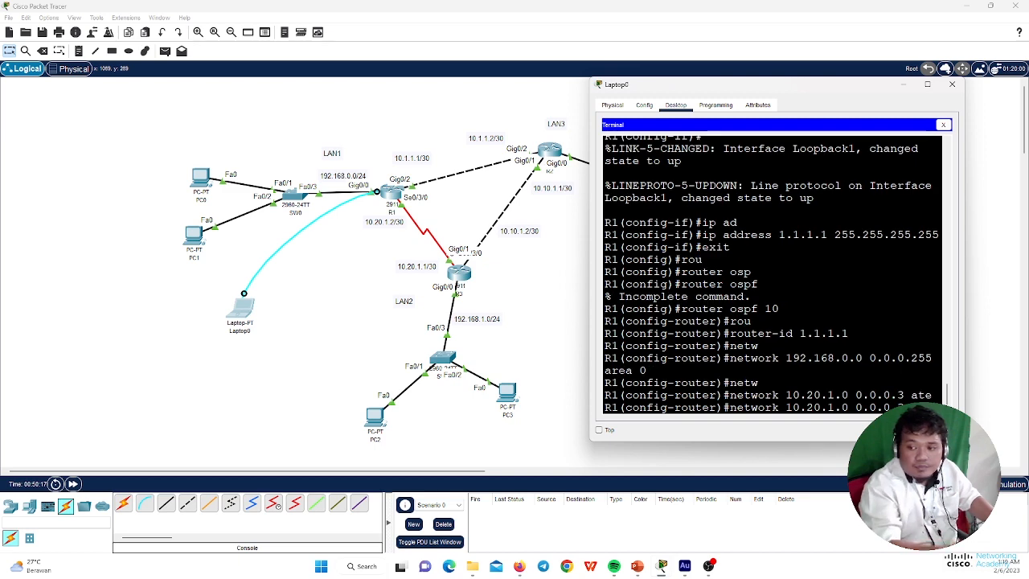
{"action": "key", "text": "Tab"}
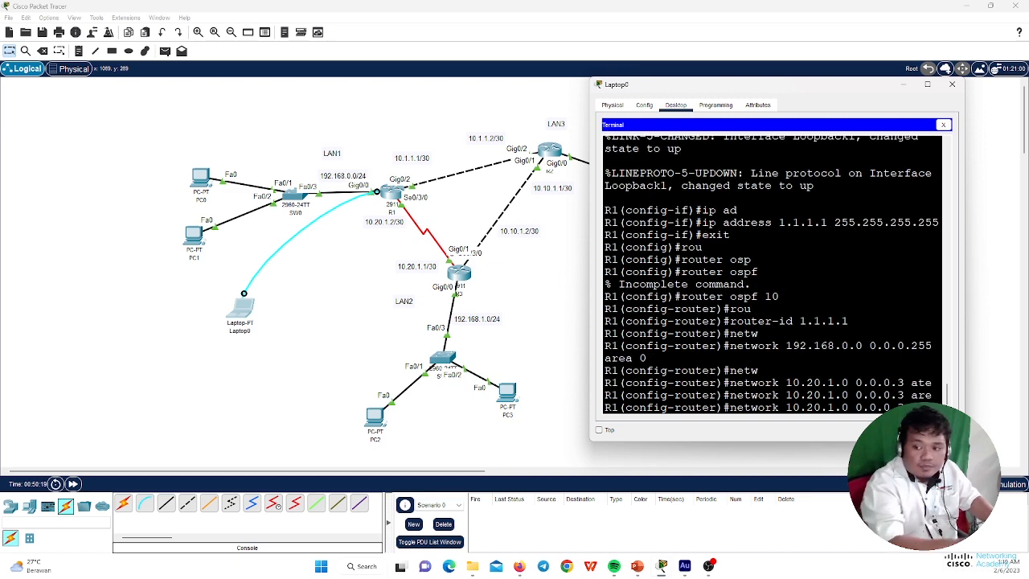
{"action": "type", "text": "0"}
{"action": "key", "text": "Return"}
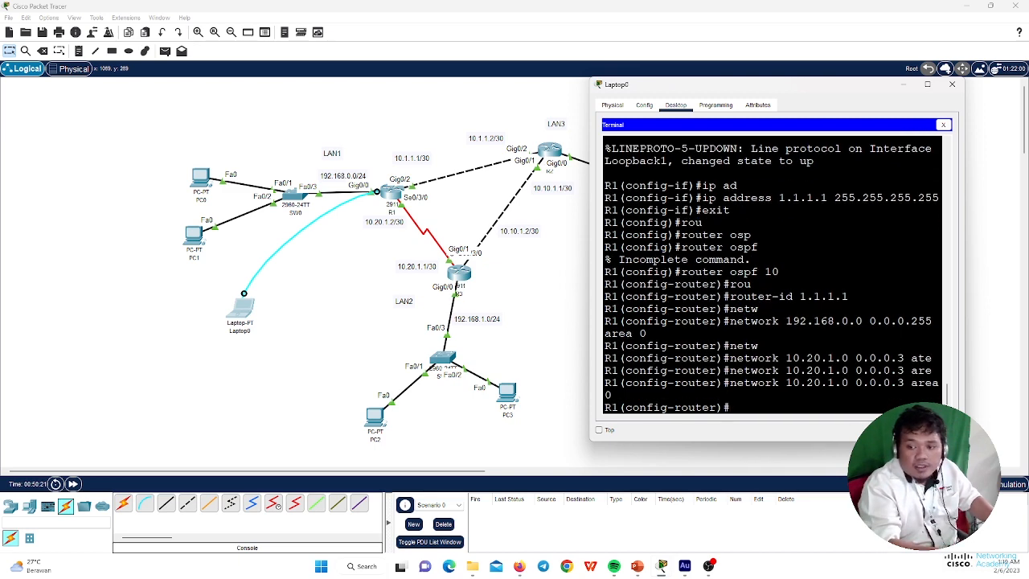
Advertise R1's link network 10.1.1.0 with wildcard mask 0.0.0.3 in OSPF area 0 and leave router configuration mode.
{"action": "type", "text": "netw"}
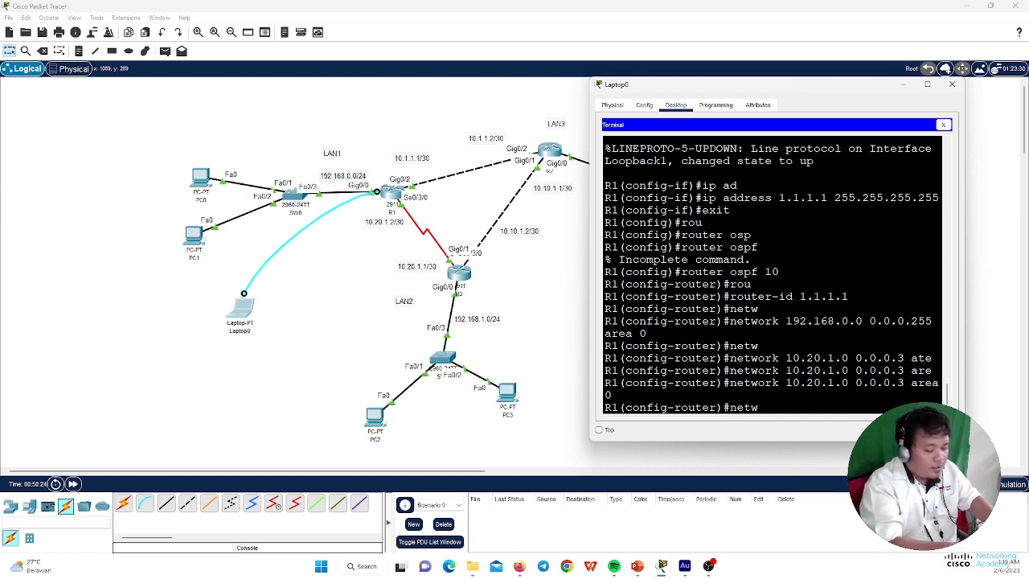
{"action": "key", "text": "Tab"}
{"action": "type", "text": "10"}
{"action": "type", "text": ".1.1"}
{"action": "type", "text": "."}
{"action": "type", "text": "0"}
{"action": "type", "text": " 0."}
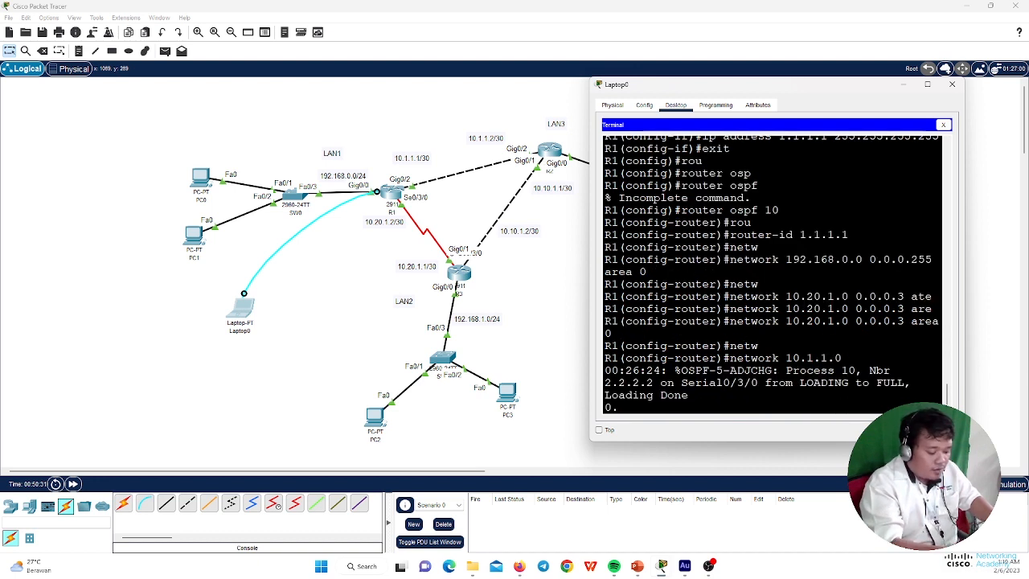
{"action": "type", "text": "0.0"}
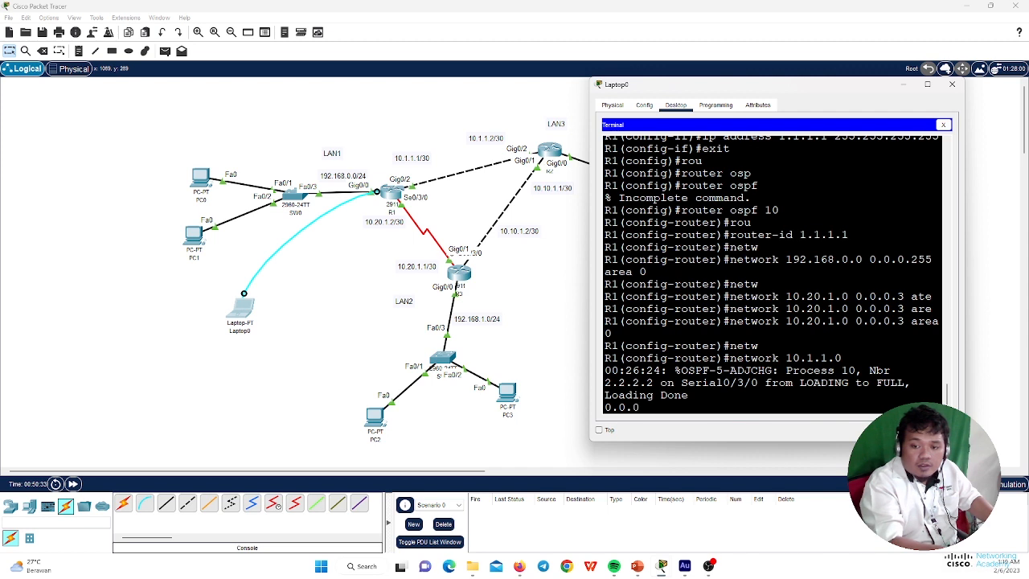
{"action": "type", "text": "3"}
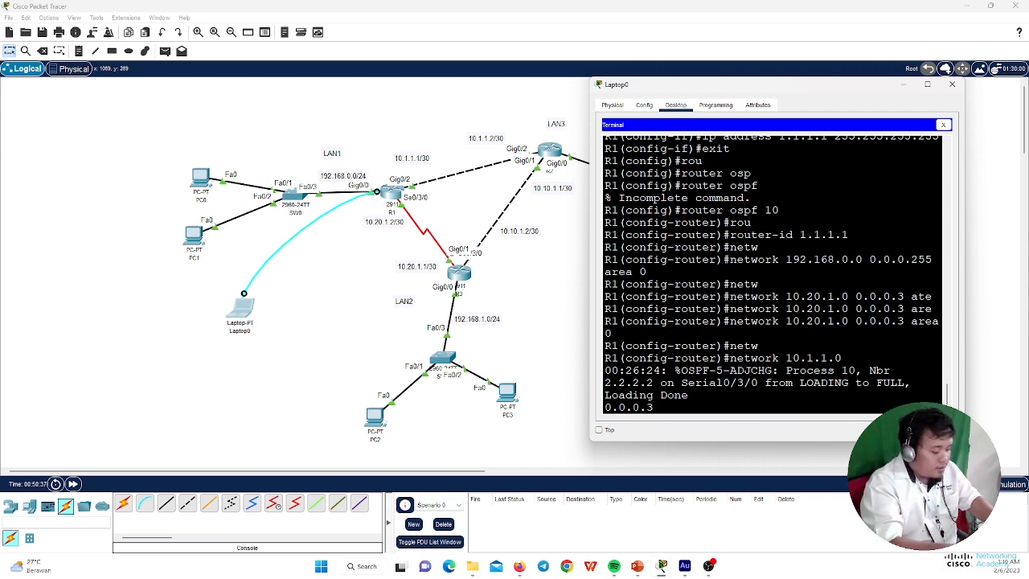
{"action": "type", "text": " are"}
{"action": "key", "text": "Tab"}
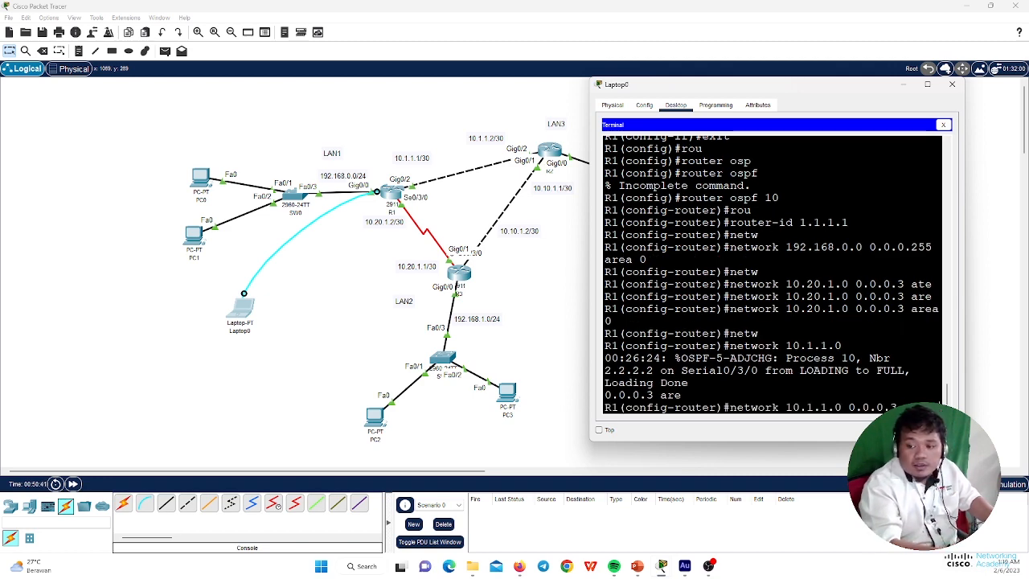
{"action": "type", "text": "0"}
{"action": "key", "text": "Return"}
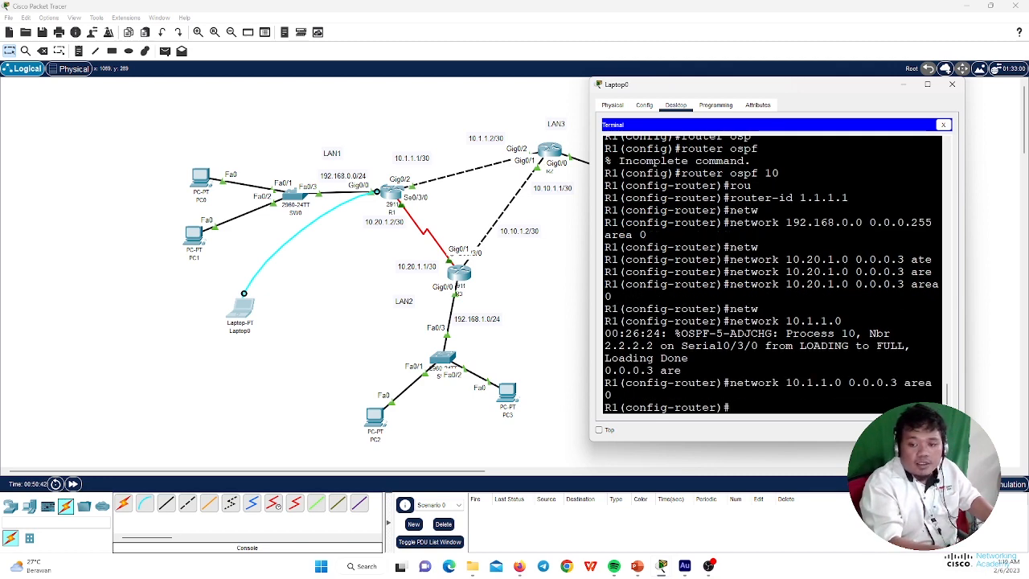
{"action": "key", "text": "Return"}
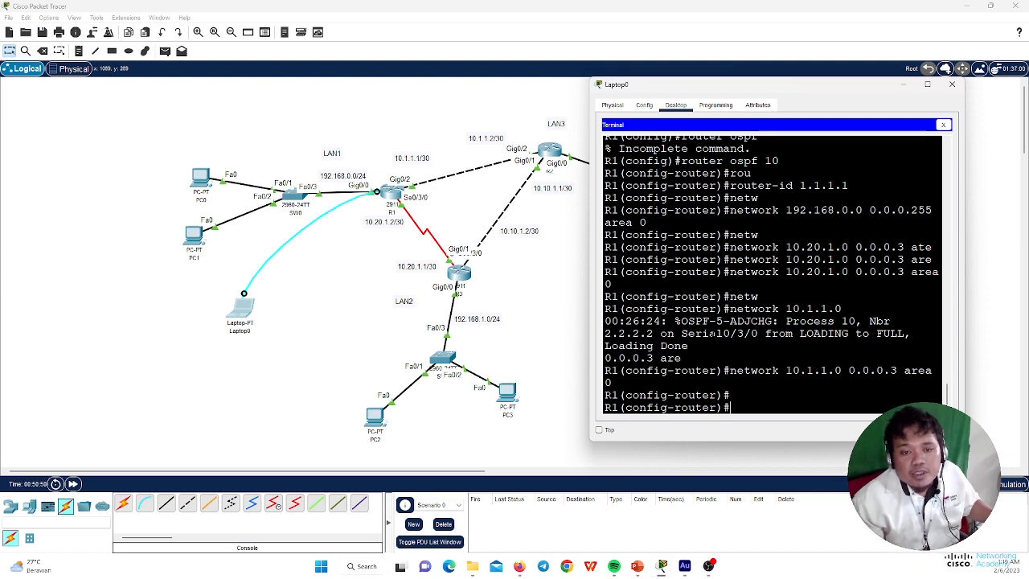
{"action": "type", "text": "exit"}
{"action": "key", "text": "Return"}
{"action": "key", "text": "Return"}
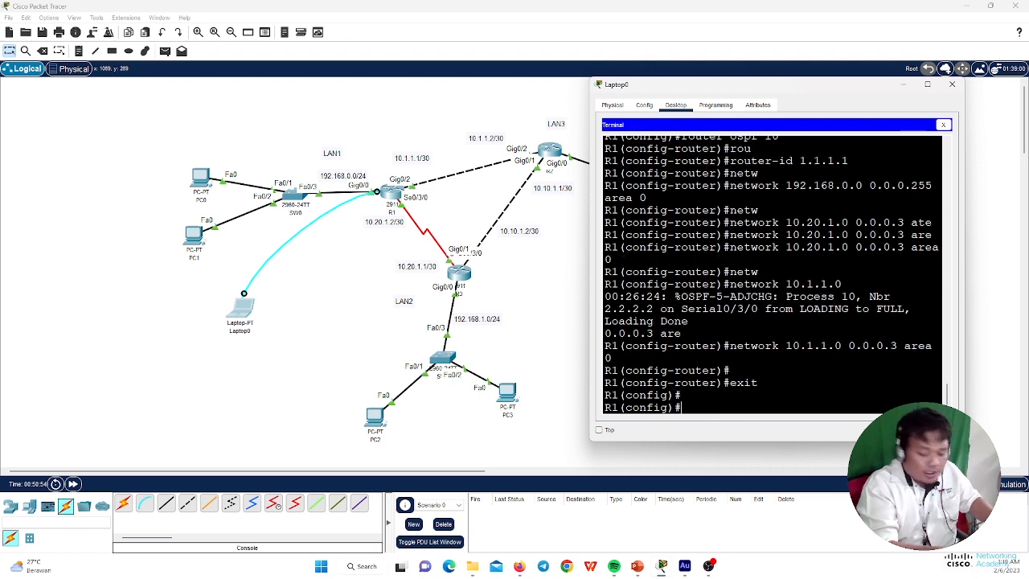
Display R1's IP routing table in a widened terminal window and page through to its end.
{"action": "type", "text": "do sh ip route"}
{"action": "key", "text": "Return"}
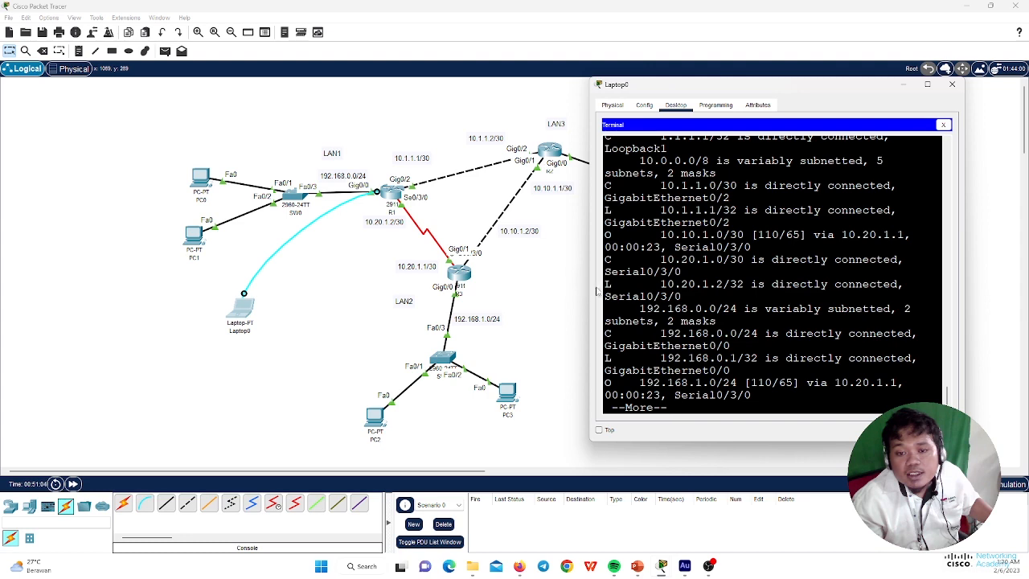
{"action": "left_click_drag", "start_coordinate": [588, 291], "coordinate": [251, 292]}
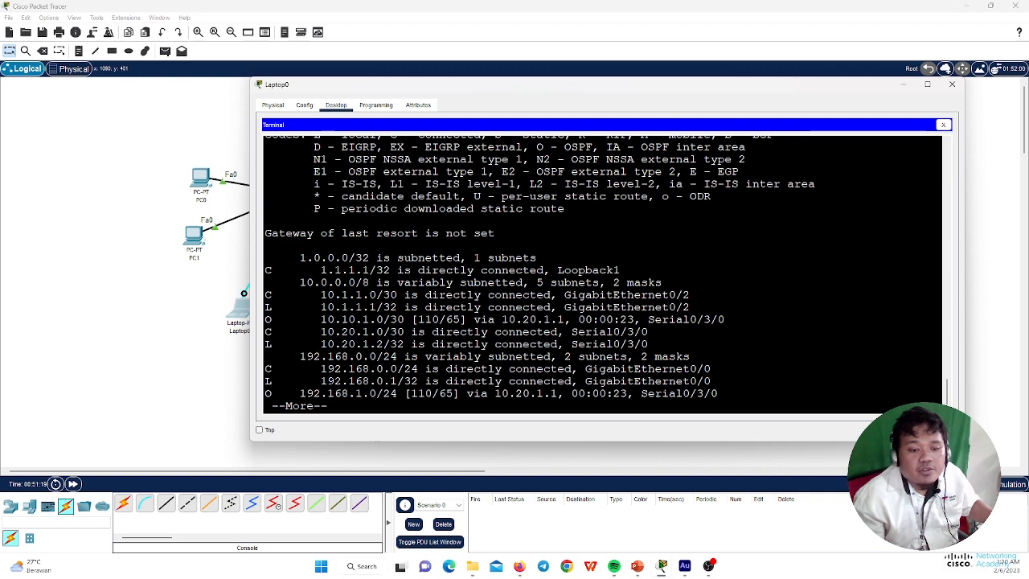
{"action": "key", "text": "space"}
{"action": "key", "text": "Return"}
{"action": "key", "text": "Return"}
{"action": "key", "text": "Return"}
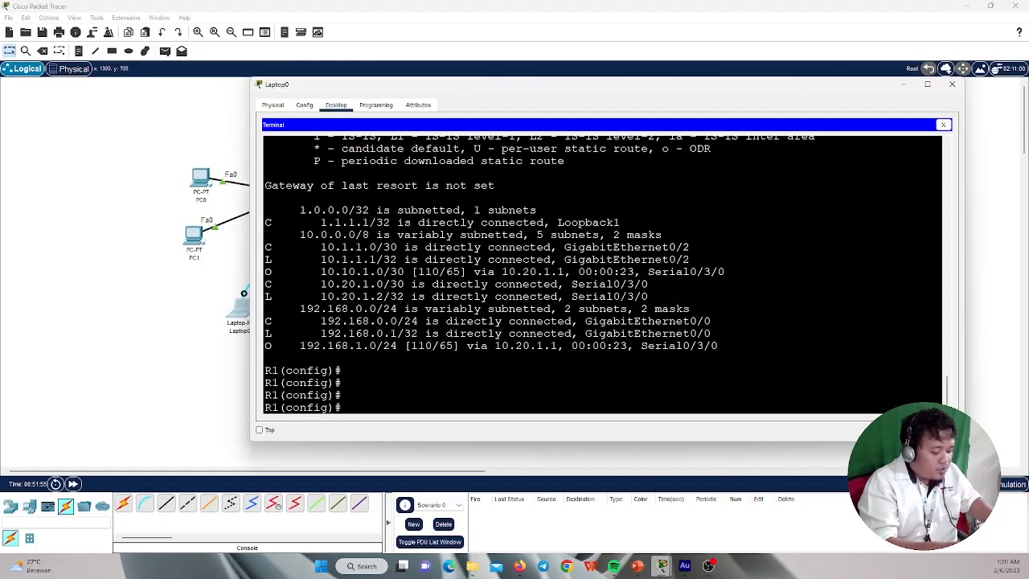
List R1's OSPF neighbors and compare them with the router links in the topology.
{"action": "type", "text": "do"}
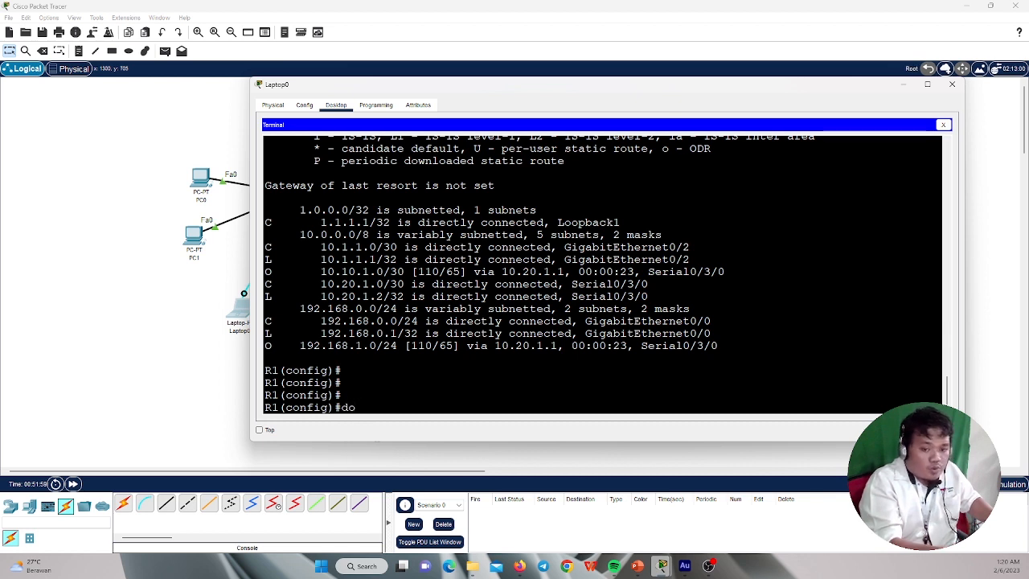
{"action": "type", "text": " sh ip"}
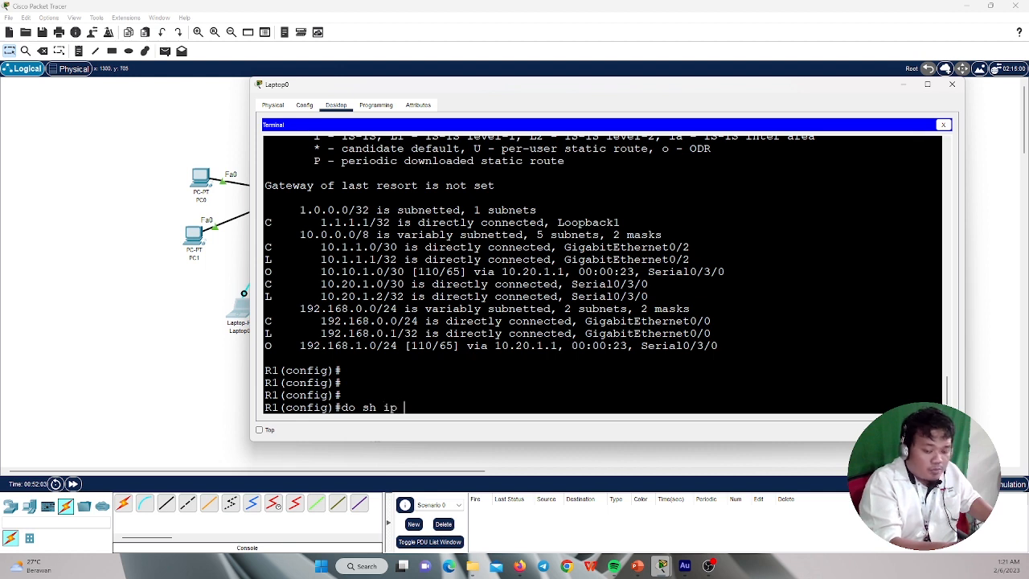
{"action": "type", "text": " ospf"}
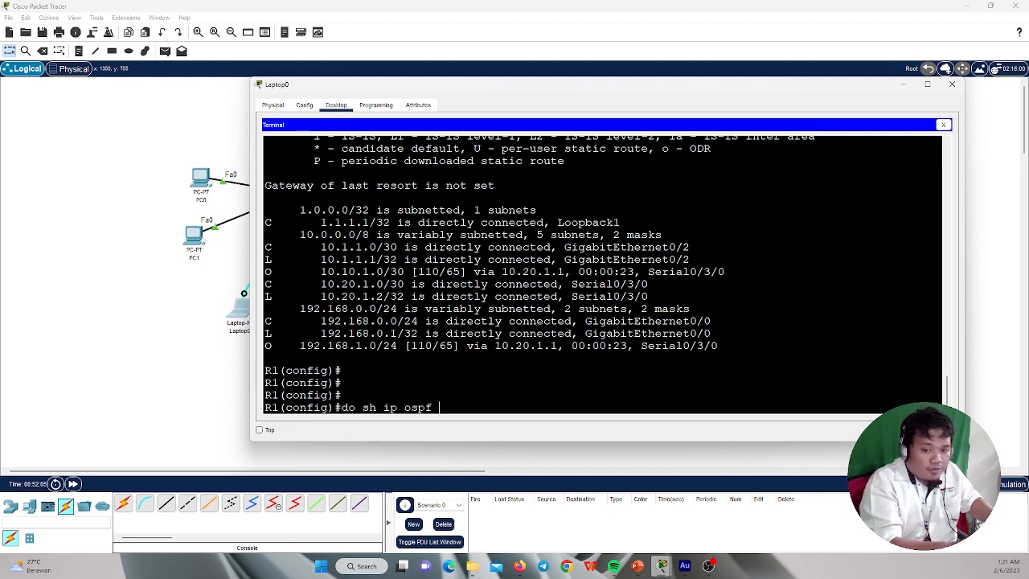
{"action": "type", "text": " neigh"}
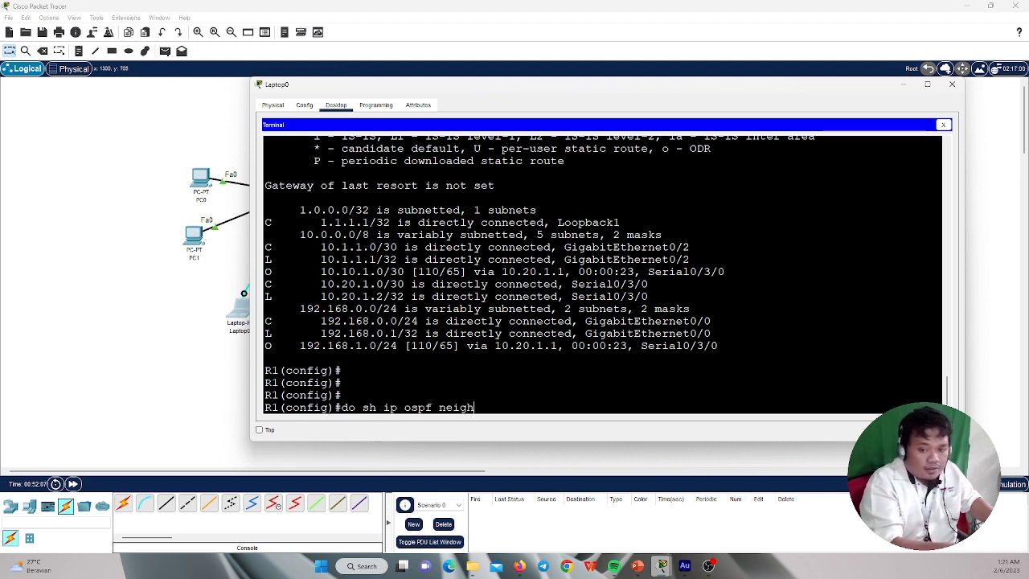
{"action": "key", "text": "Return"}
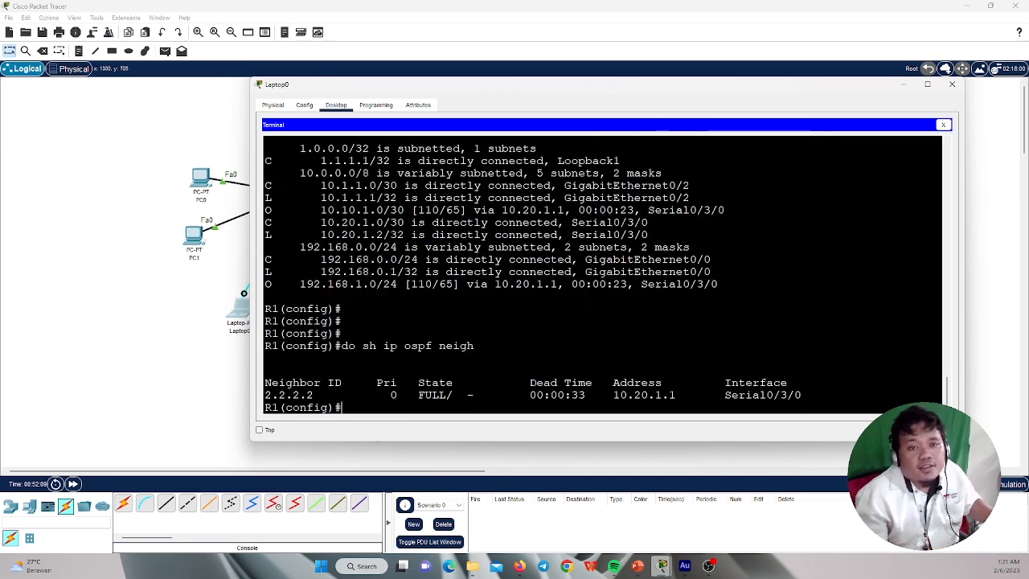
{"action": "left_click_drag", "start_coordinate": [566, 90], "coordinate": [743, 70]}
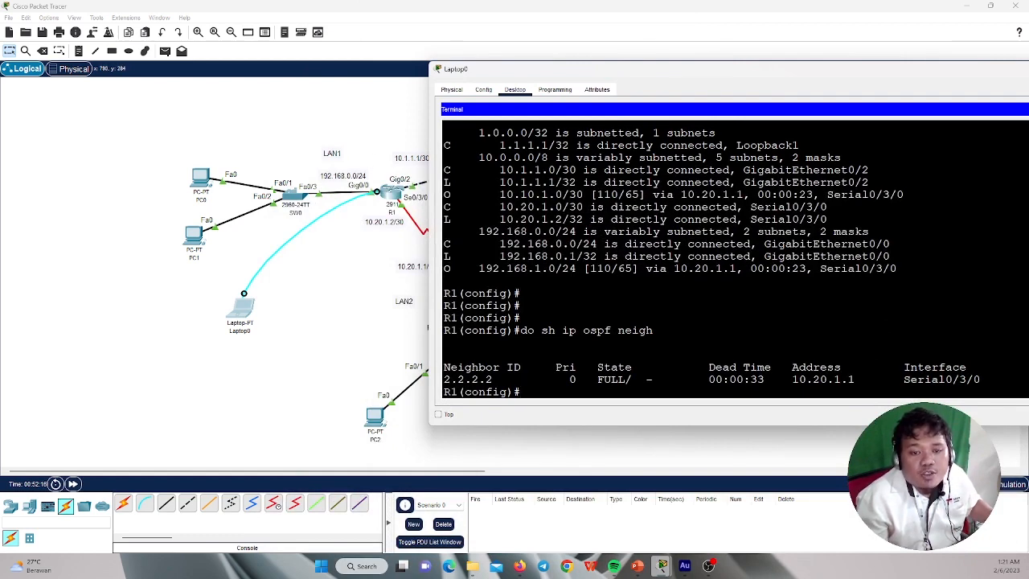
{"action": "left_click_drag", "start_coordinate": [532, 77], "coordinate": [398, 243]}
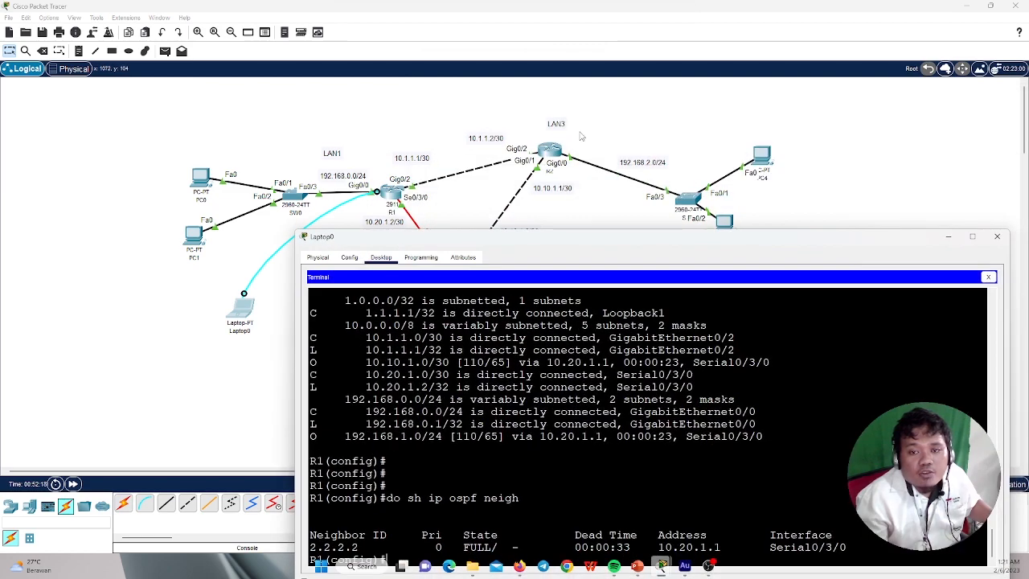
{"action": "left_click_drag", "start_coordinate": [556, 243], "coordinate": [532, 62]}
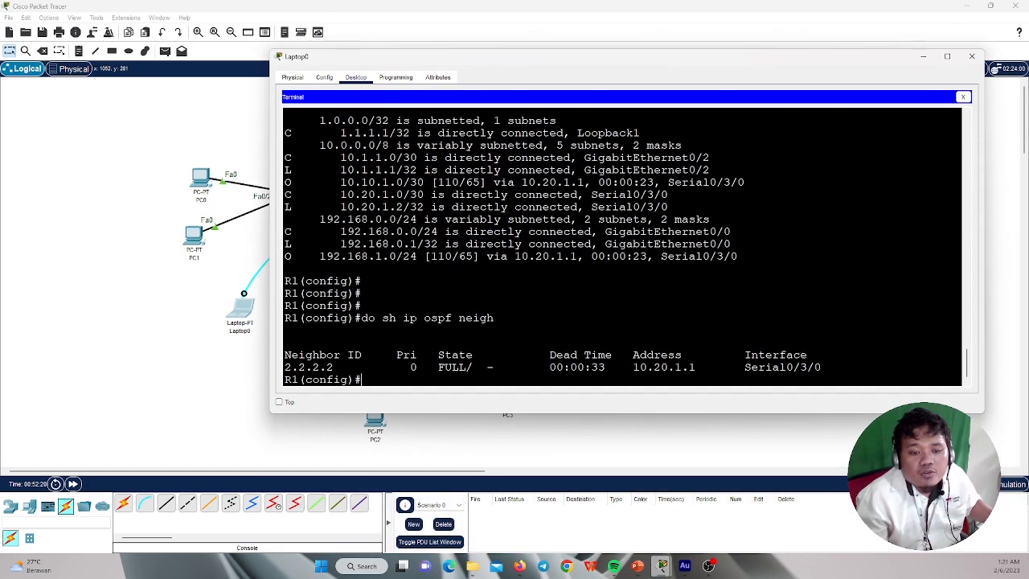
Display R1's OSPF link-state database.
{"action": "type", "text": "do"}
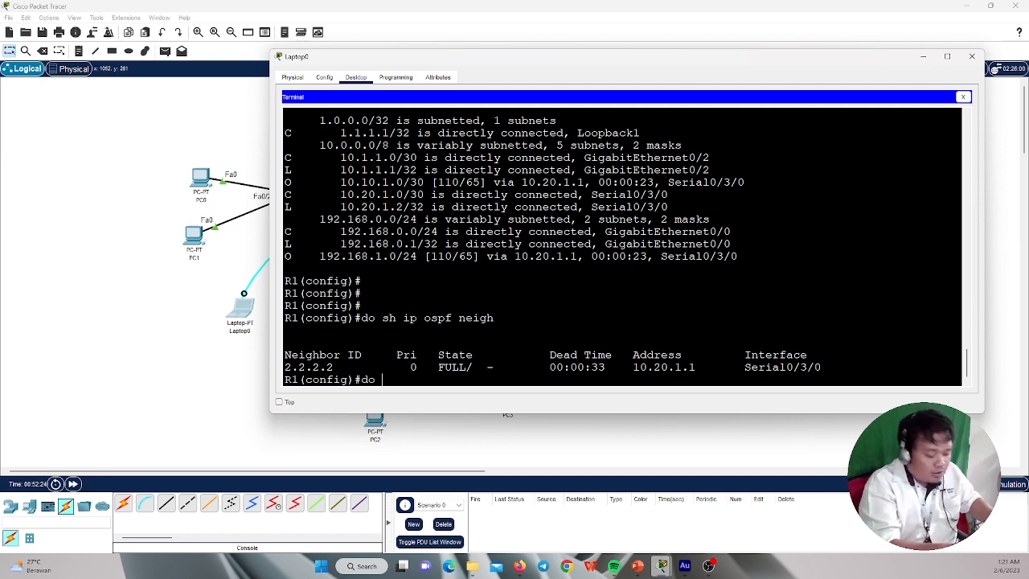
{"action": "type", "text": " sh ipmospf"}
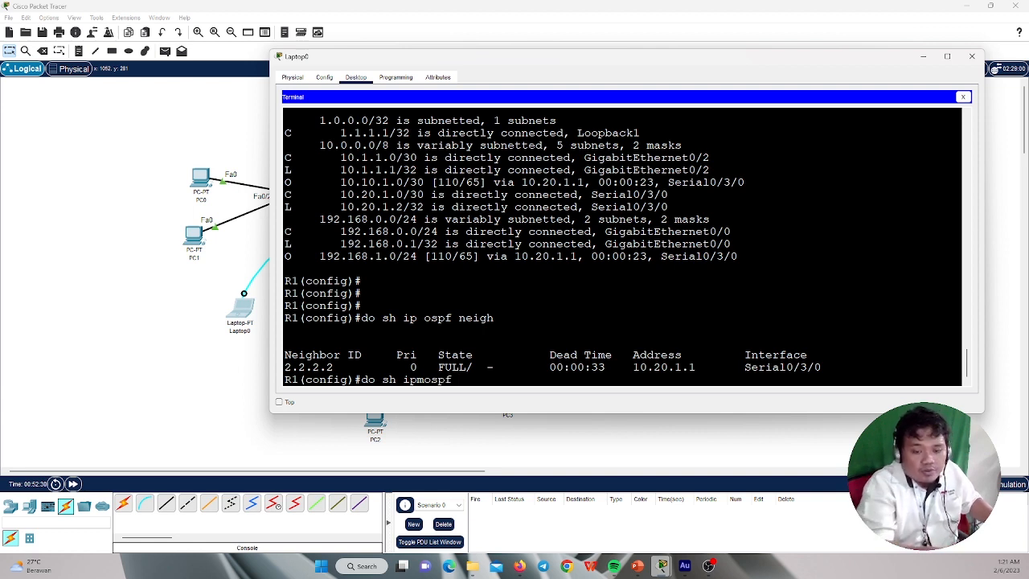
{"action": "key", "text": "BackSpace"}
{"action": "key", "text": "BackSpace"}
{"action": "key", "text": "BackSpace"}
{"action": "key", "text": "BackSpace"}
{"action": "key", "text": "BackSpace"}
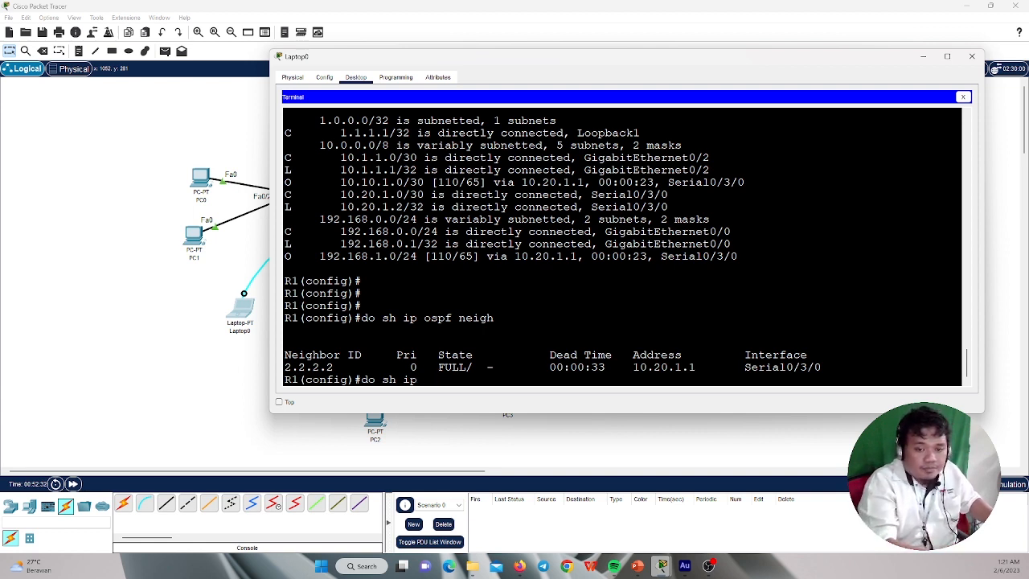
{"action": "type", "text": "ospf"}
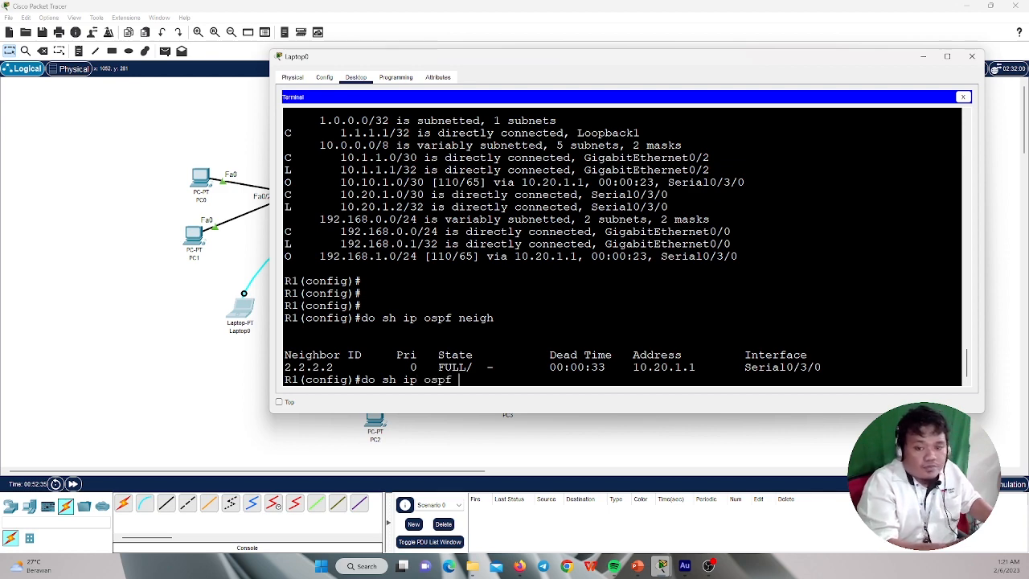
{"action": "left_click_drag", "start_coordinate": [512, 57], "coordinate": [580, 49]}
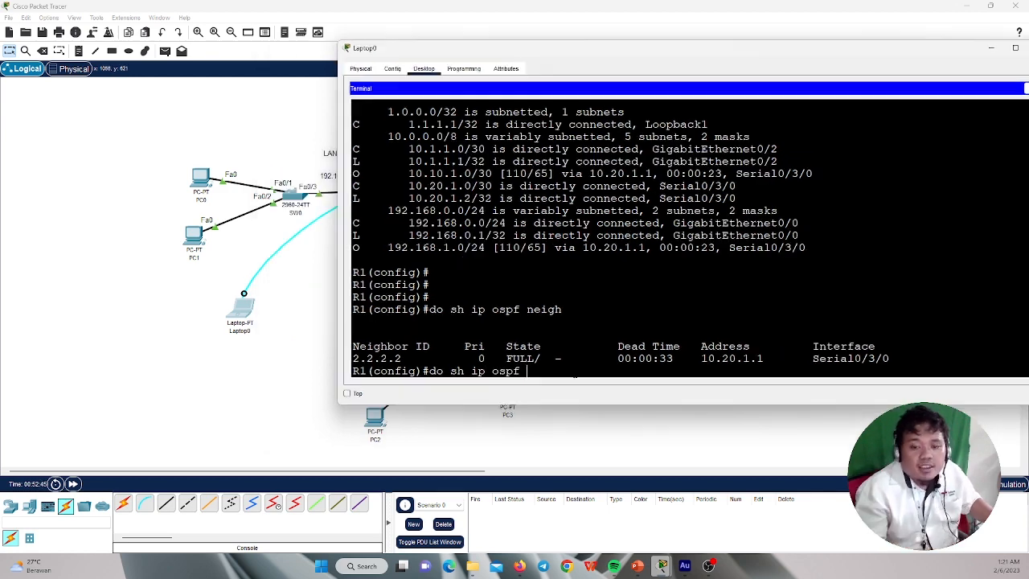
{"action": "type", "text": "databse"}
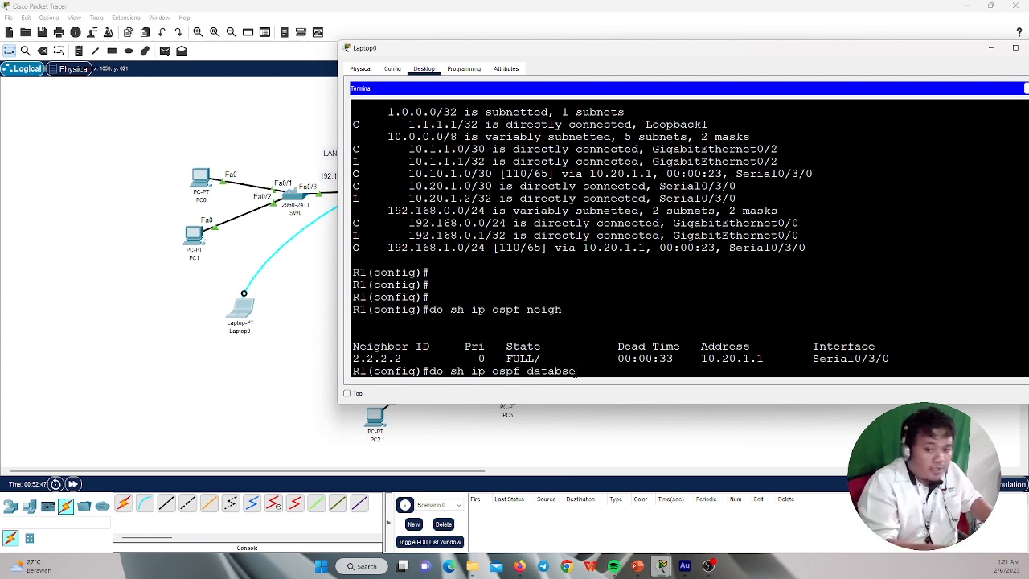
{"action": "key", "text": "Return"}
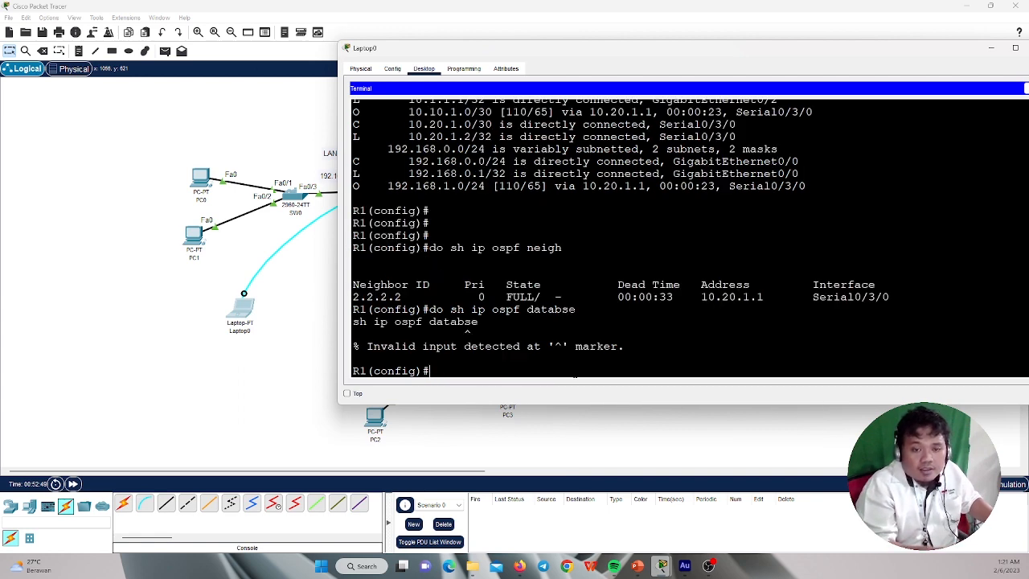
{"action": "key", "text": "Up"}
{"action": "key", "text": "Left"}
{"action": "type", "text": "a"}
{"action": "key", "text": "Return"}
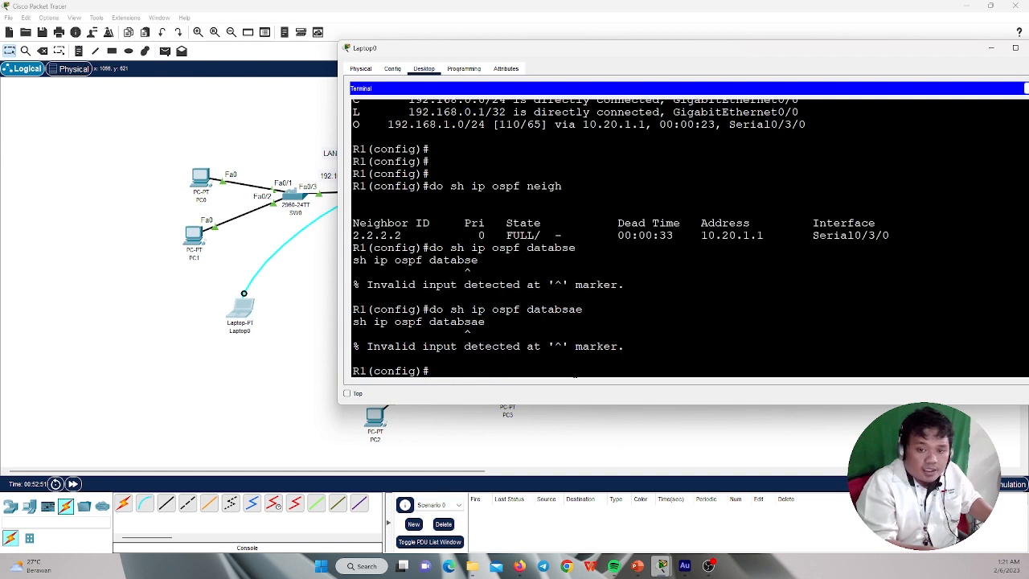
{"action": "key", "text": "Up"}
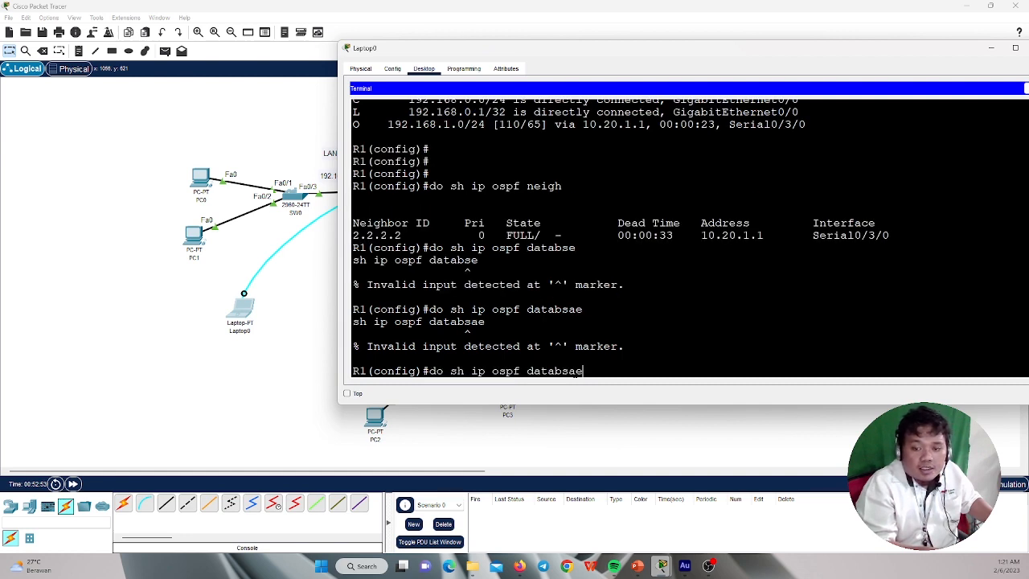
{"action": "key", "text": "BackSpace"}
{"action": "key", "text": "BackSpace"}
{"action": "key", "text": "BackSpace"}
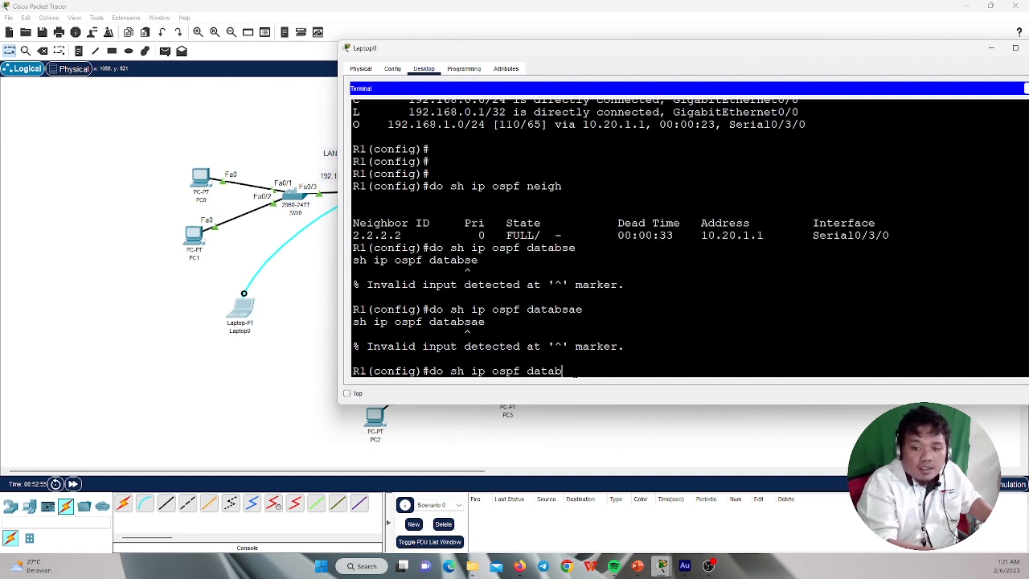
{"action": "key", "text": "Return"}
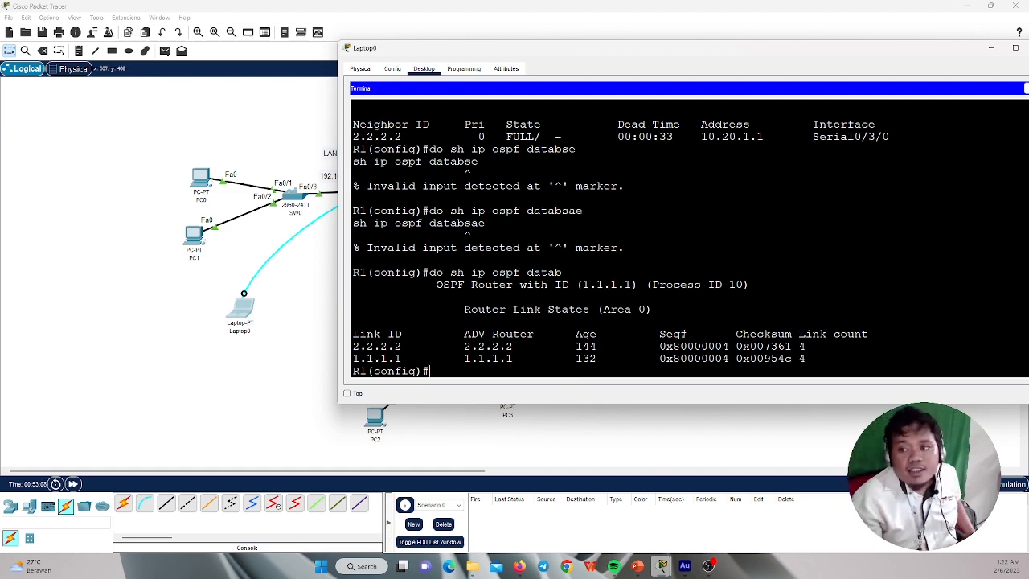
Close Laptop0's window and delete the console cable between Laptop0 and R1.
{"action": "left_click_drag", "start_coordinate": [604, 53], "coordinate": [471, 105]}
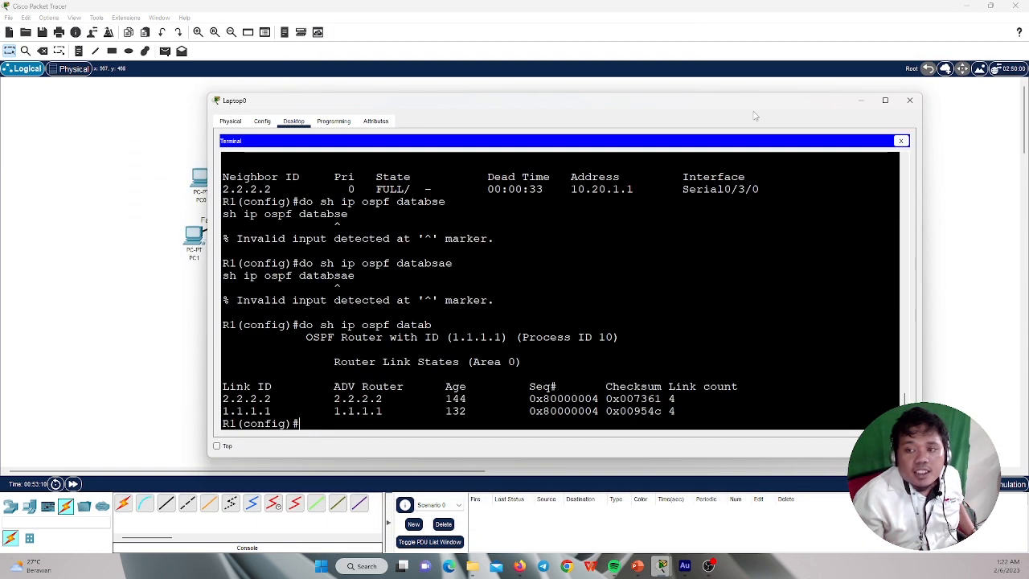
{"action": "left_click", "coordinate": [908, 102]}
{"action": "left_click_drag", "start_coordinate": [317, 264], "coordinate": [257, 225]}
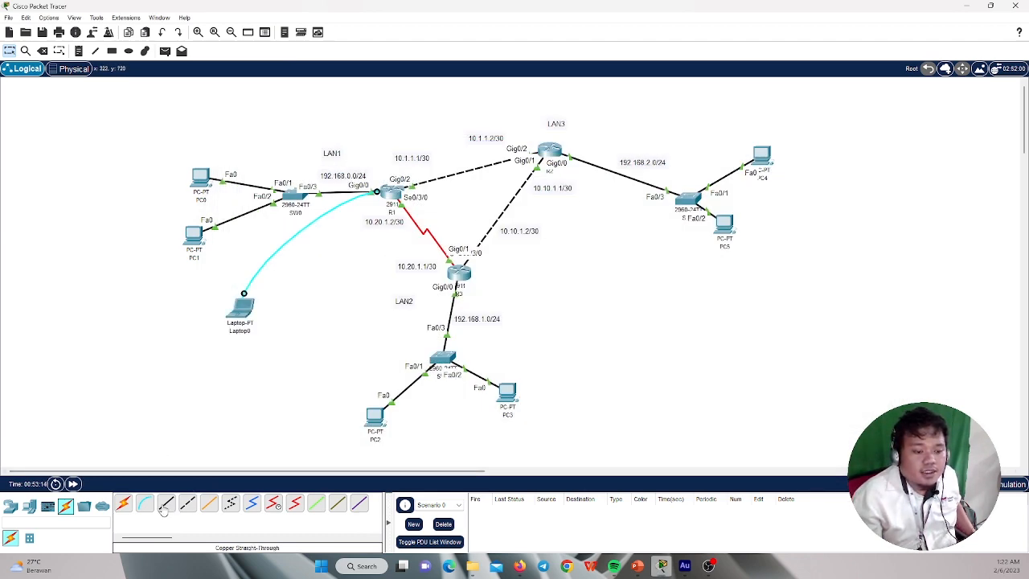
{"action": "left_click", "coordinate": [43, 51]}
{"action": "left_click", "coordinate": [297, 231]}
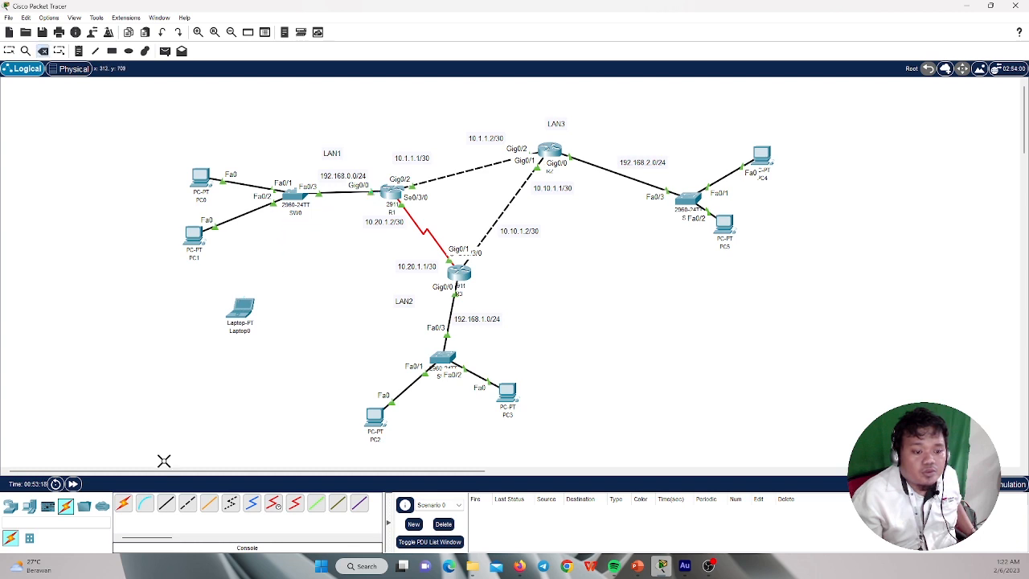
Connect a console cable from Laptop0 to the console port of the LAN3 router.
{"action": "left_click", "coordinate": [144, 502]}
{"action": "left_click", "coordinate": [241, 309]}
{"action": "left_click", "coordinate": [269, 316]}
{"action": "left_click", "coordinate": [552, 144]}
{"action": "left_click", "coordinate": [568, 151]}
Open a terminal session on Laptop0 with the default port settings to reach the R3 console prompt.
{"action": "left_click", "coordinate": [247, 310]}
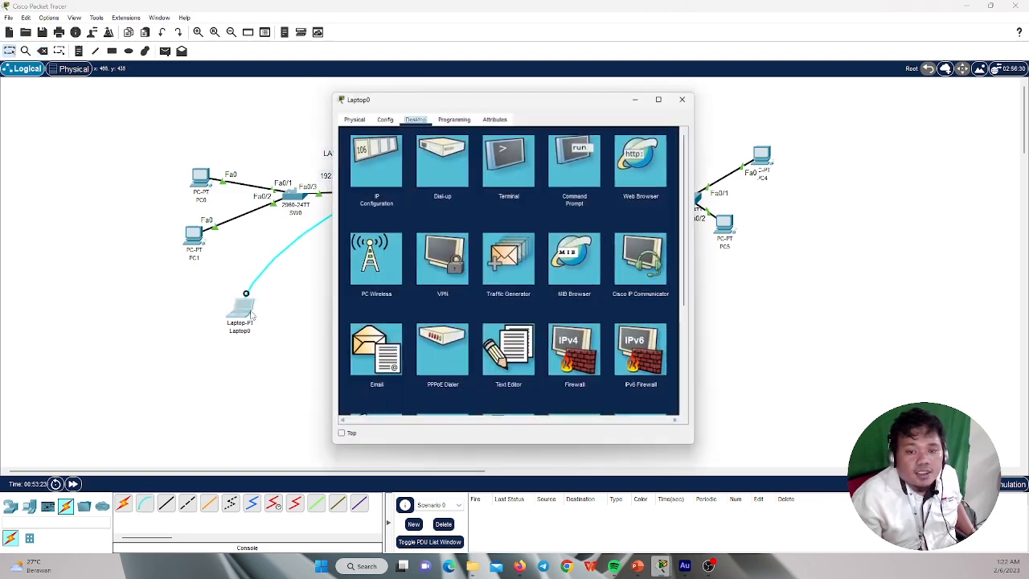
{"action": "left_click", "coordinate": [515, 167]}
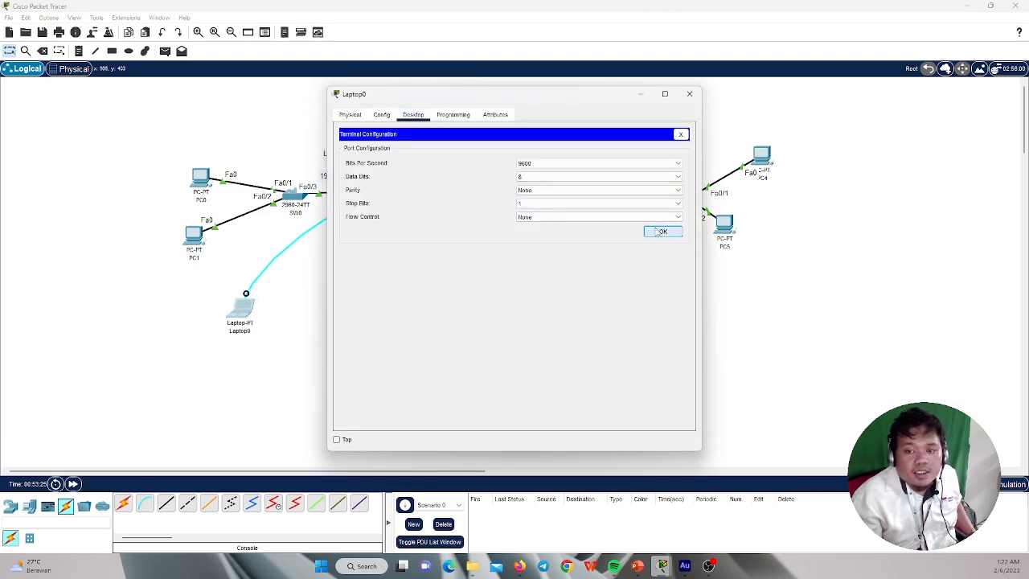
{"action": "left_click", "coordinate": [659, 230]}
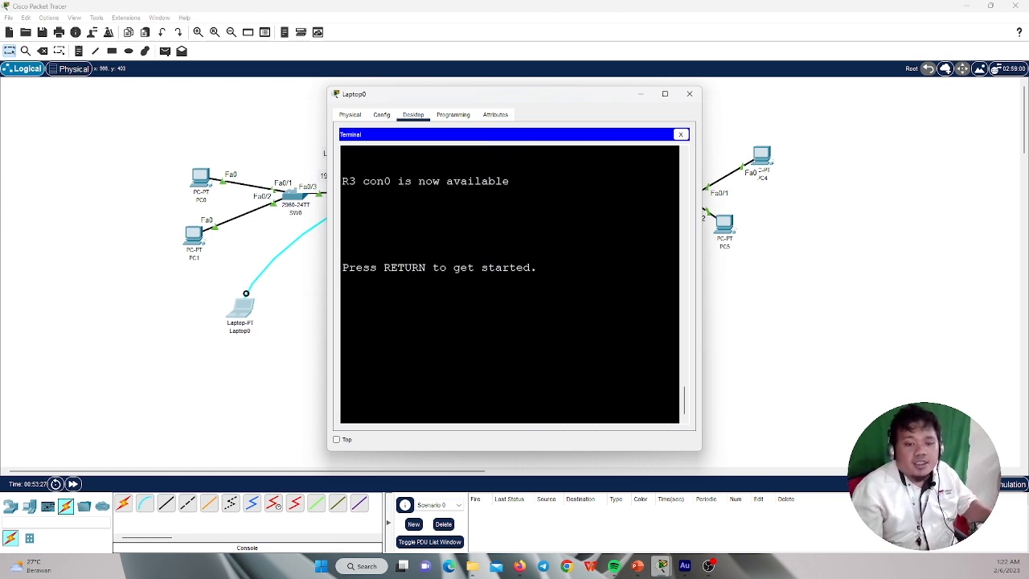
{"action": "key", "text": "Return"}
{"action": "key", "text": "Return"}
Enter privileged mode and global configuration mode on R3.
{"action": "type", "text": "en"}
{"action": "key", "text": "Tab"}
{"action": "key", "text": "Return"}
{"action": "type", "text": "co"}
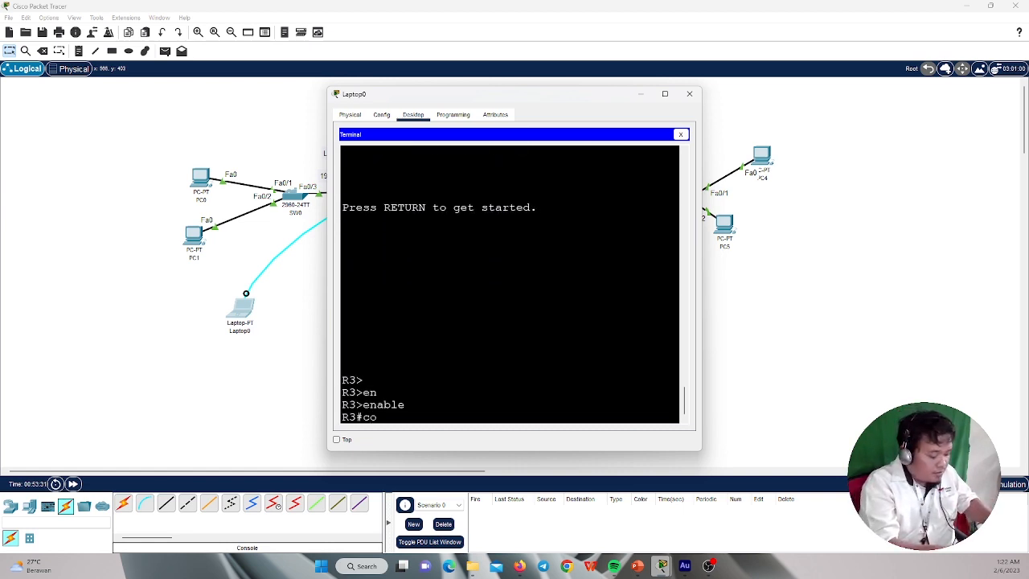
{"action": "type", "text": "nf t"}
{"action": "key", "text": "Return"}
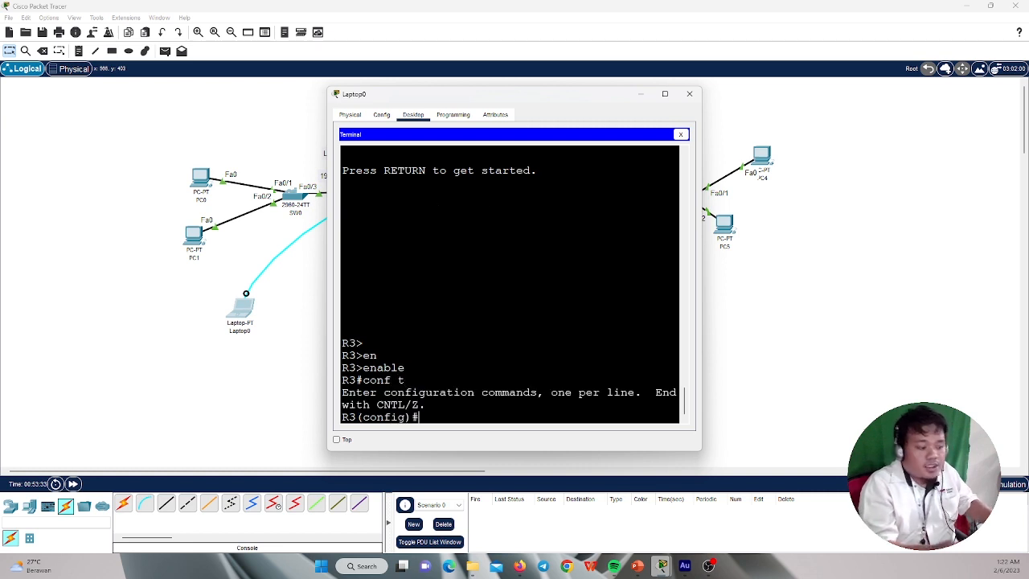
Try to create a loopback interface with 3.3.3.3 255.255.255.255 in a single interface command, without an interface number.
{"action": "left_click_drag", "start_coordinate": [502, 98], "coordinate": [622, 74]}
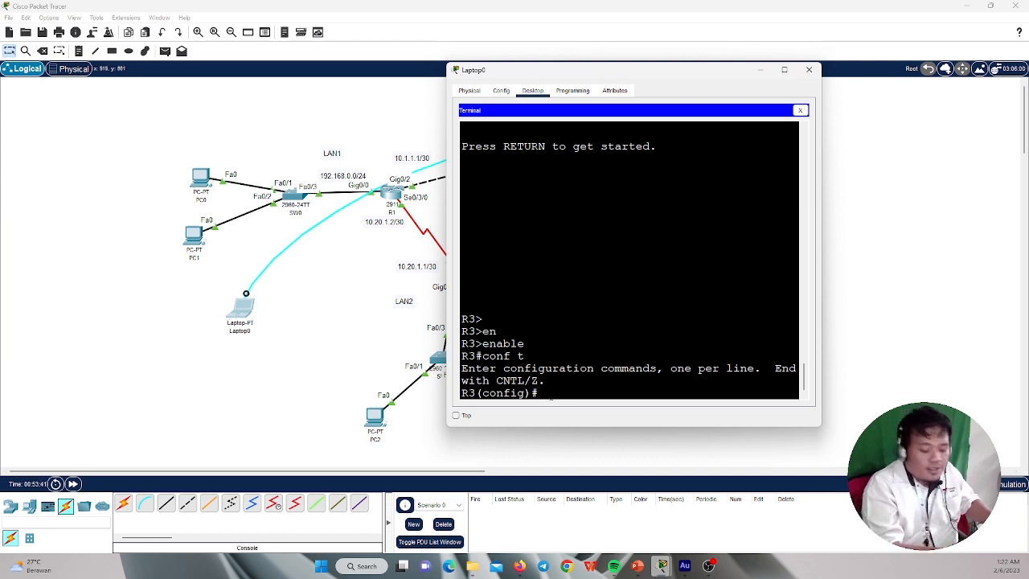
{"action": "type", "text": "in"}
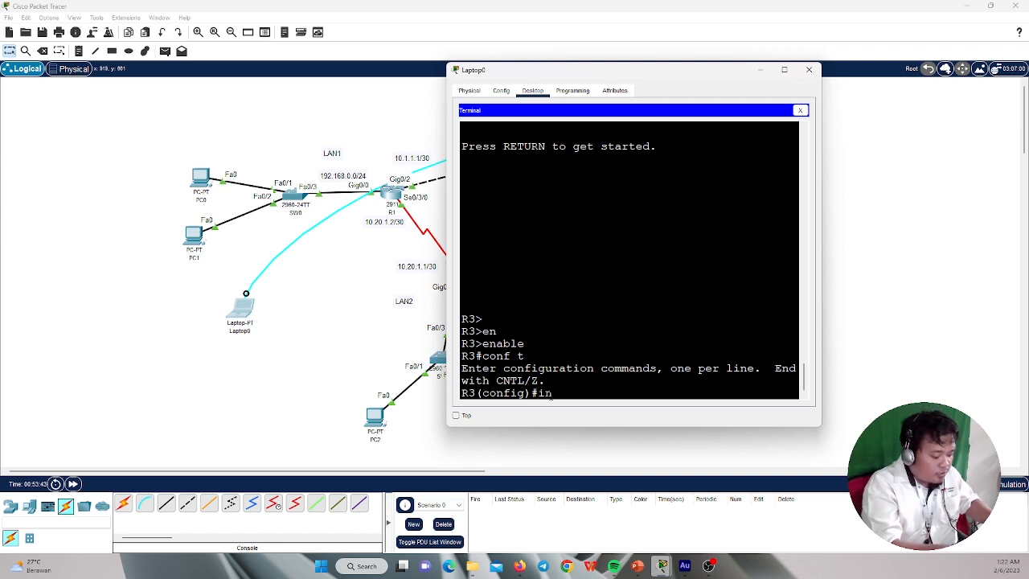
{"action": "type", "text": "t loopback"}
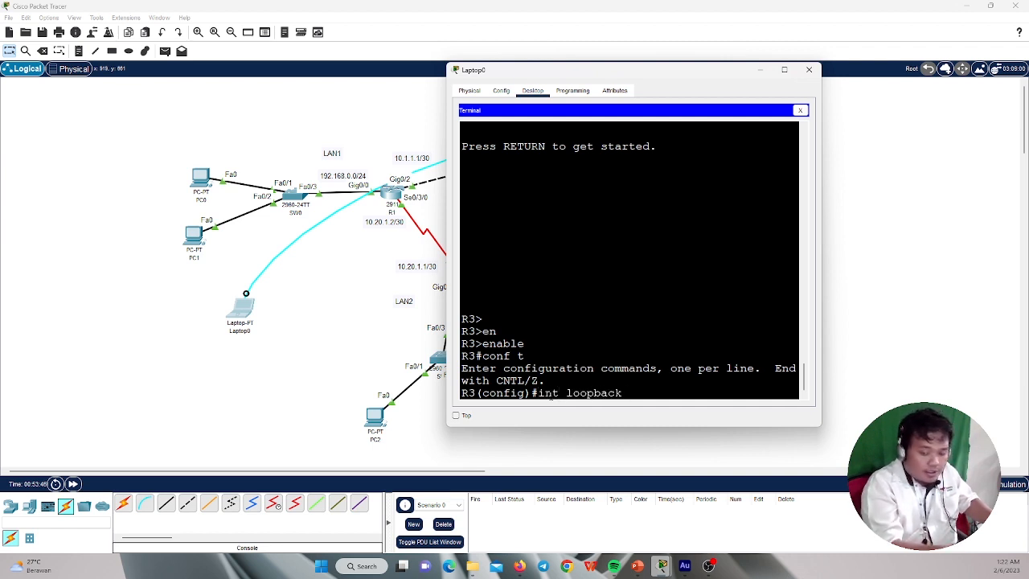
{"action": "type", "text": " 3.3.3.3"}
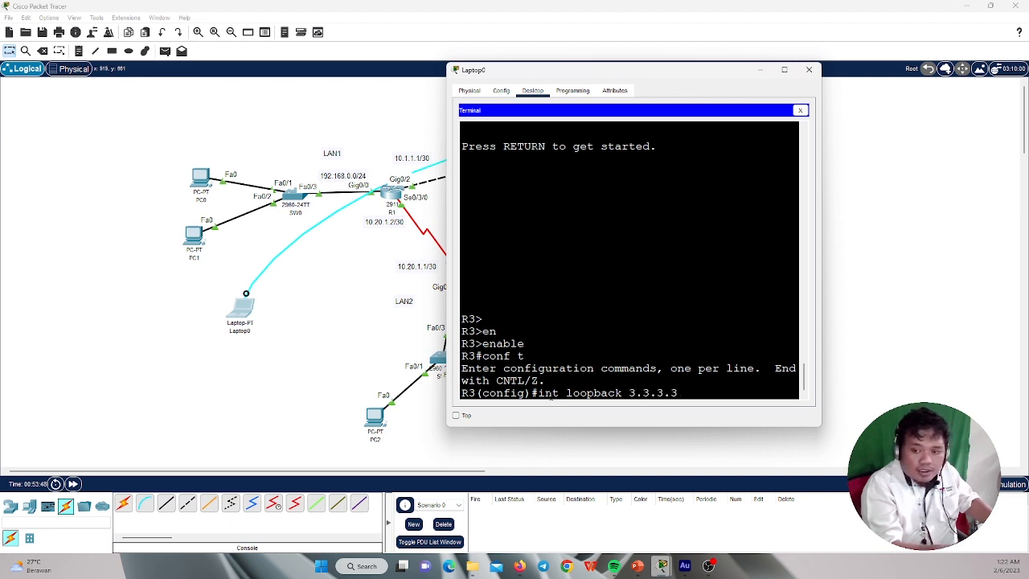
{"action": "type", "text": " 25"}
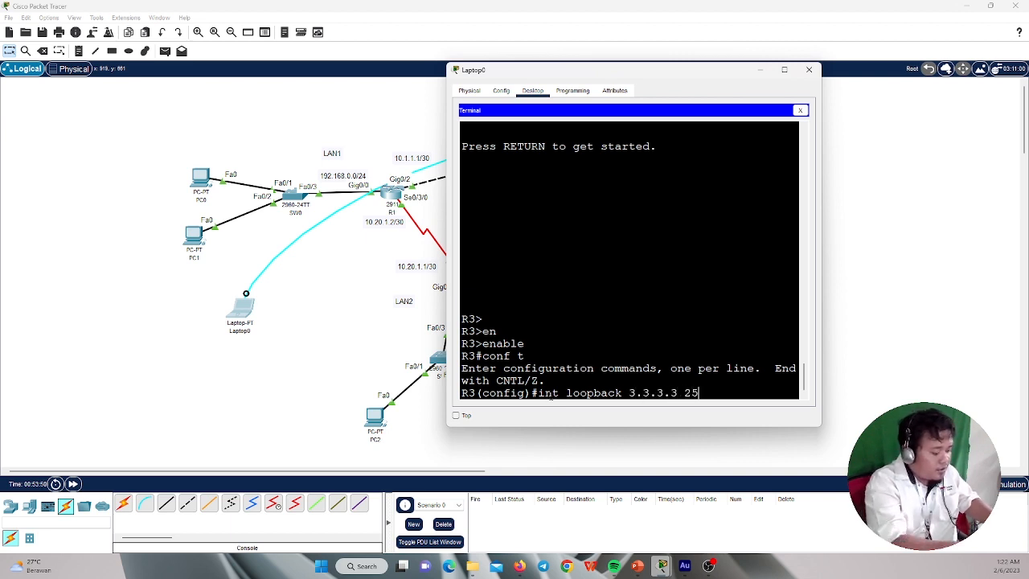
{"action": "type", "text": "5.255.2"}
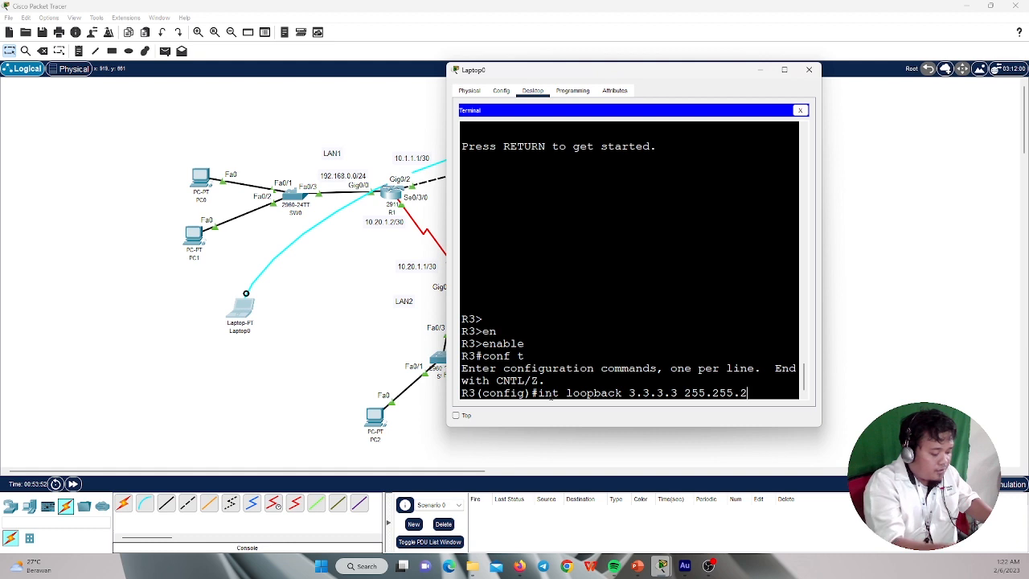
{"action": "type", "text": "55.255"}
{"action": "key", "text": "Return"}
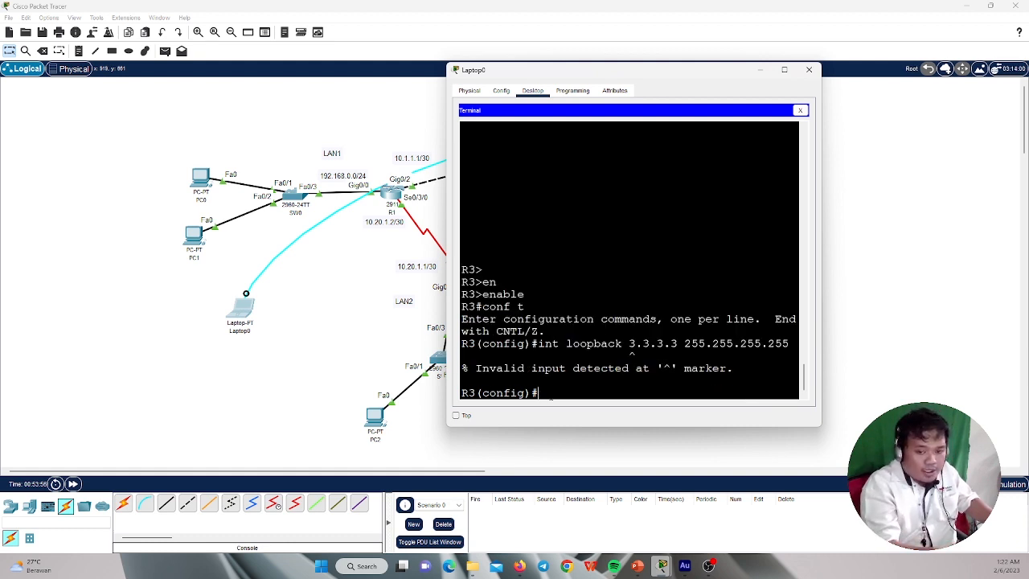
Try the single-line loopback command again with interface number 1 before 3.3.3.3 255.255.255.255.
{"action": "key", "text": "Up"}
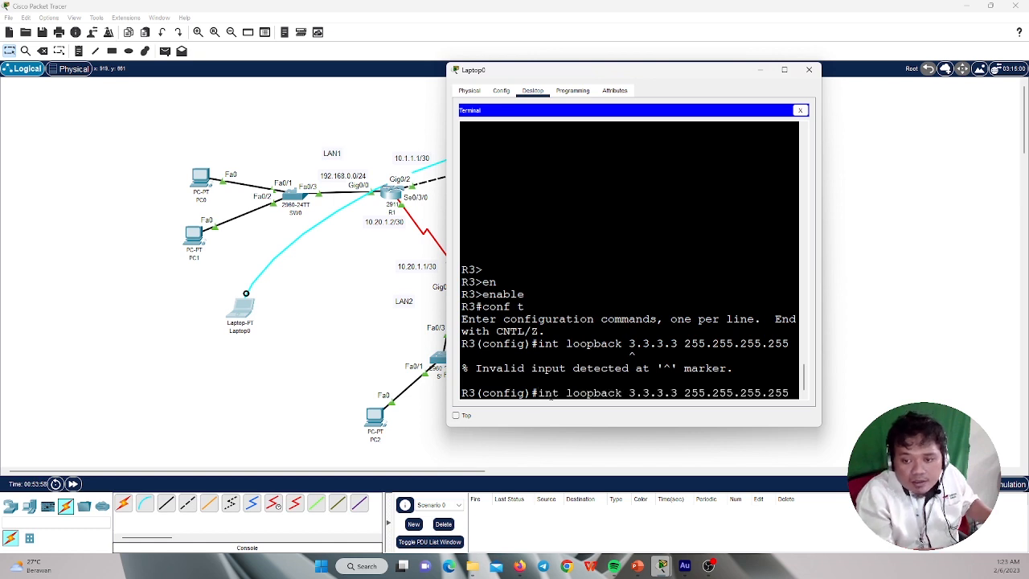
{"action": "key", "text": "Left"}
{"action": "key", "text": "Left"}
{"action": "key", "text": "Left"}
{"action": "key", "text": "Left"}
{"action": "key", "text": "Left"}
{"action": "key", "text": "Left"}
{"action": "key", "text": "Left"}
{"action": "key", "text": "Left"}
{"action": "key", "text": "Left"}
{"action": "key", "text": "Left"}
{"action": "key", "text": "Left"}
{"action": "key", "text": "Left"}
{"action": "key", "text": "Left"}
{"action": "key", "text": "Left"}
{"action": "key", "text": "Left"}
{"action": "key", "text": "Left"}
{"action": "key", "text": "Left"}
{"action": "key", "text": "Left"}
{"action": "key", "text": "Left"}
{"action": "key", "text": "Left"}
{"action": "key", "text": "Left"}
{"action": "type", "text": "1"}
{"action": "key", "text": "Return"}
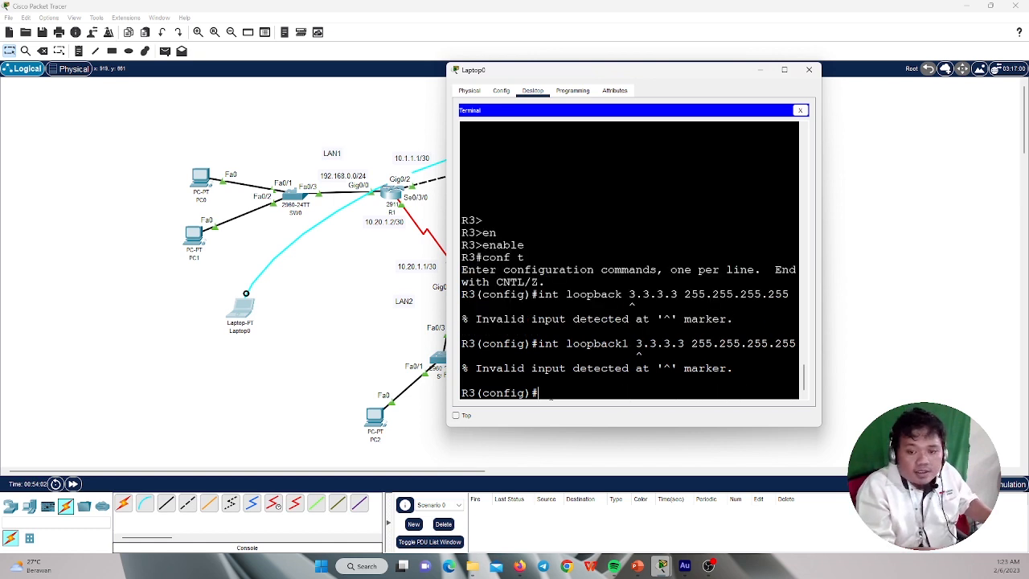
Create interface loopback1 on R3 by issuing the recalled command without the address and mask.
{"action": "key", "text": "Up"}
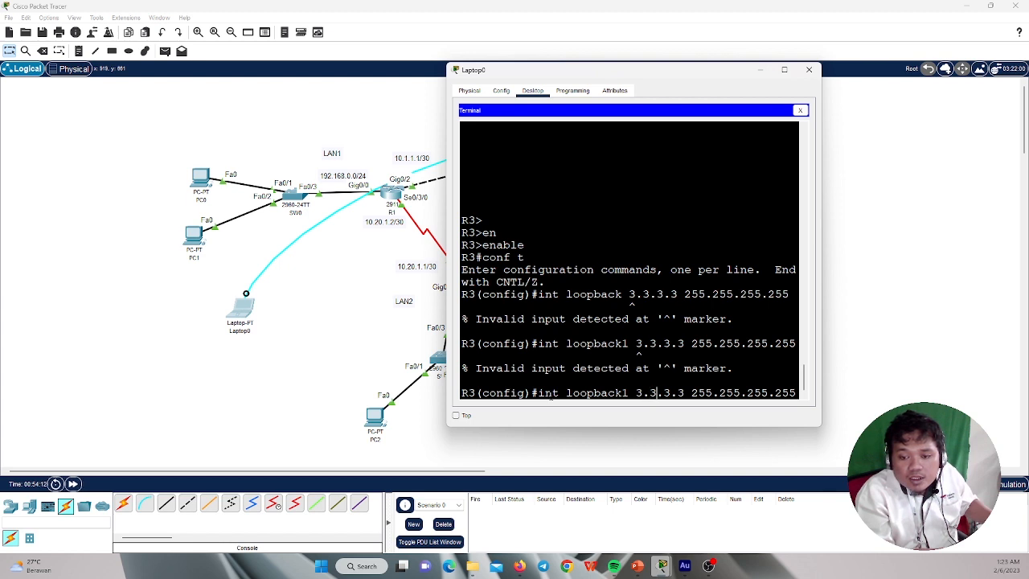
{"action": "key", "text": "BackSpace"}
{"action": "key", "text": "BackSpace"}
{"action": "key", "text": "BackSpace"}
{"action": "key", "text": "BackSpace"}
{"action": "key", "text": "BackSpace"}
{"action": "key", "text": "BackSpace"}
{"action": "key", "text": "BackSpace"}
{"action": "key", "text": "BackSpace"}
{"action": "key", "text": "BackSpace"}
{"action": "key", "text": "BackSpace"}
{"action": "key", "text": "BackSpace"}
{"action": "key", "text": "BackSpace"}
{"action": "key", "text": "BackSpace"}
{"action": "key", "text": "BackSpace"}
{"action": "key", "text": "BackSpace"}
{"action": "key", "text": "BackSpace"}
{"action": "key", "text": "BackSpace"}
{"action": "key", "text": "BackSpace"}
{"action": "key", "text": "BackSpace"}
{"action": "key", "text": "BackSpace"}
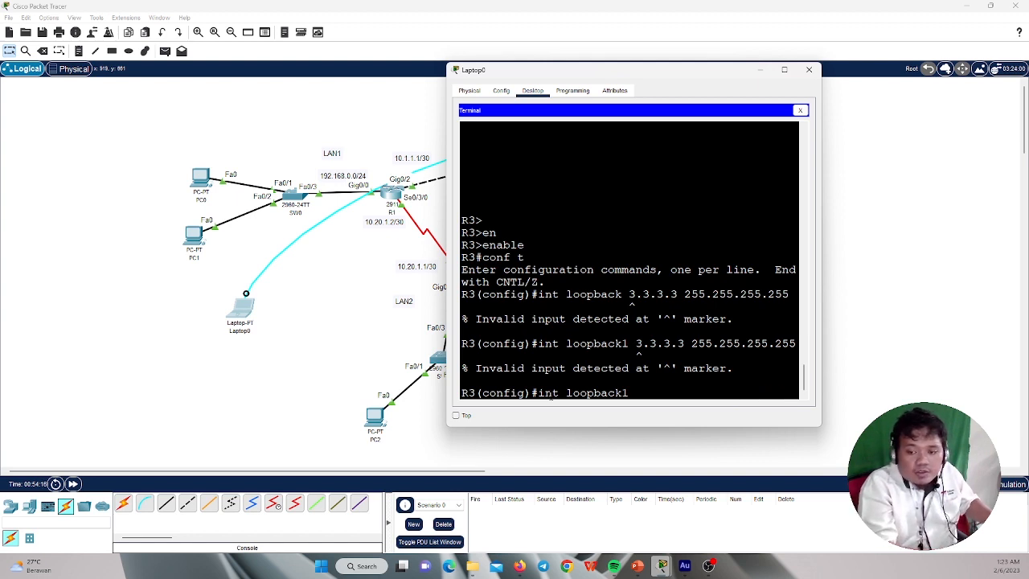
{"action": "key", "text": "Return"}
Assign IP address 3.3.3.3 with mask 255.255.255.255 to loopback1 and return to global configuration mode.
{"action": "type", "text": "ip ad"}
{"action": "key", "text": "Tab"}
{"action": "type", "text": "3.3.3.3"}
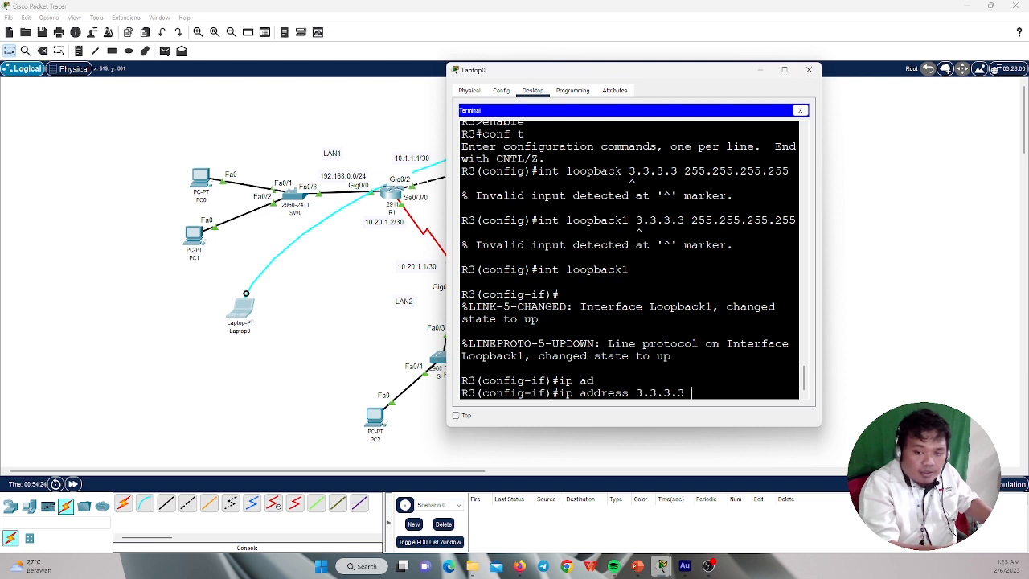
{"action": "type", "text": " 255.2"}
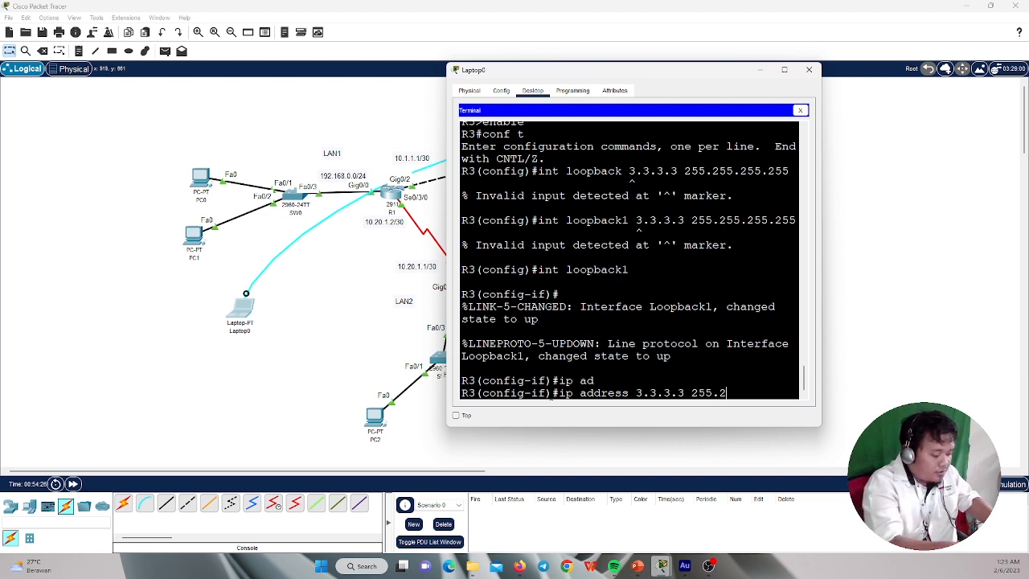
{"action": "type", "text": "55.255.255.2"}
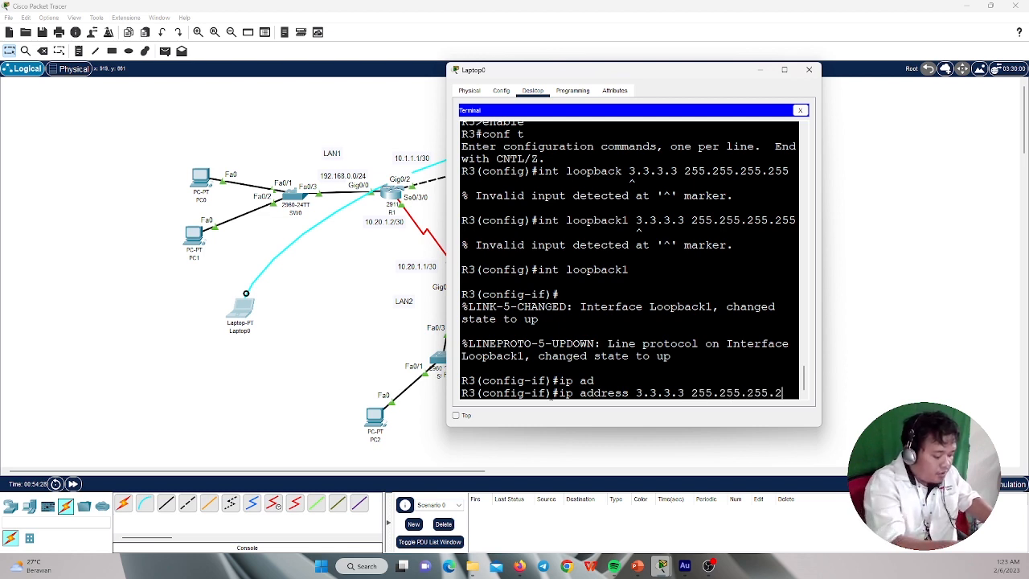
{"action": "type", "text": "5"}
{"action": "key", "text": "Return"}
{"action": "key", "text": "Return"}
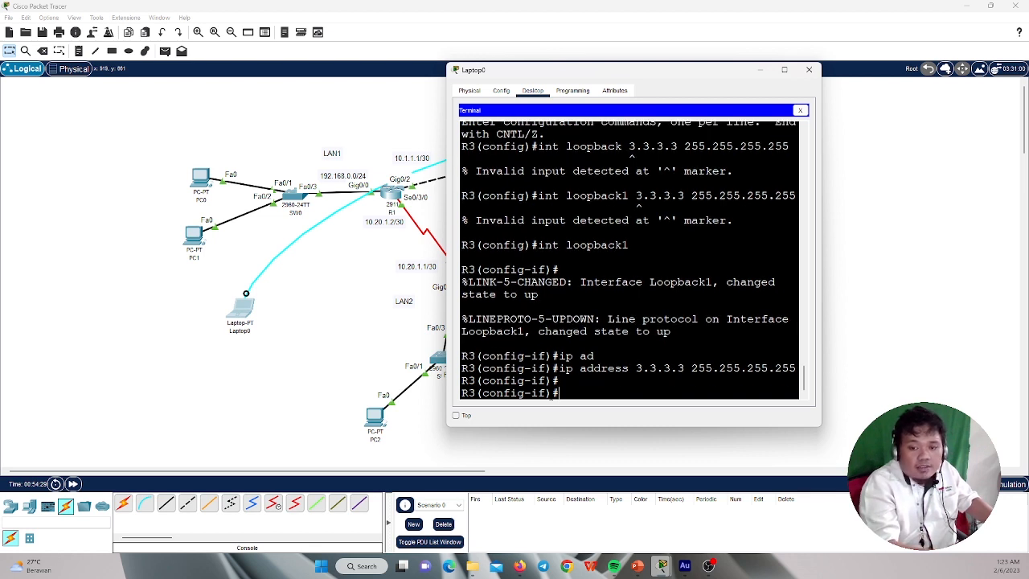
{"action": "type", "text": "exit"}
{"action": "key", "text": "Return"}
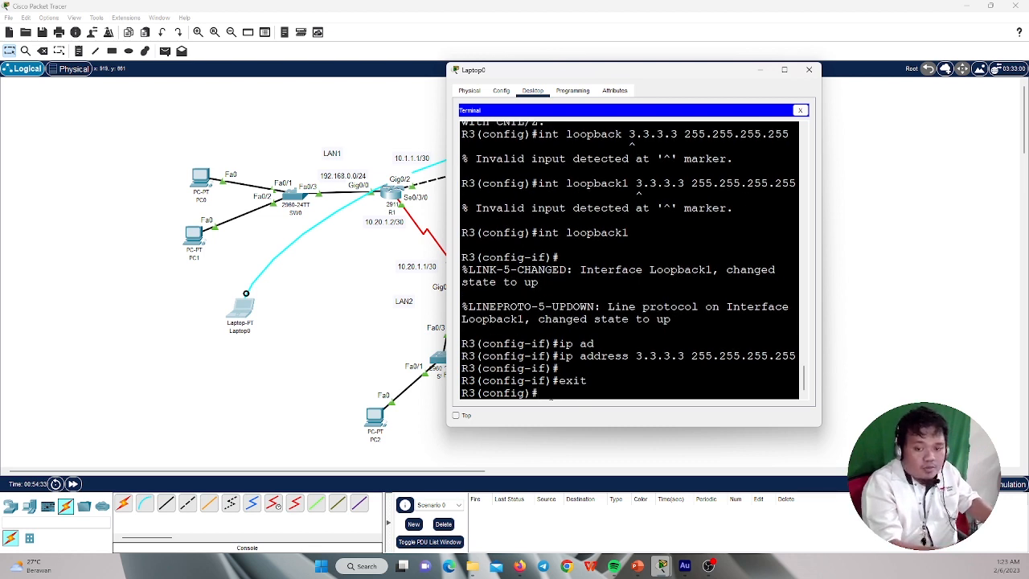
Start OSPF process 10 on R3 and set its router ID to 3.3.3.3.
{"action": "type", "text": "rou"}
{"action": "key", "text": "Tab"}
{"action": "type", "text": "osp"}
{"action": "key", "text": "Tab"}
{"action": "type", "text": "10"}
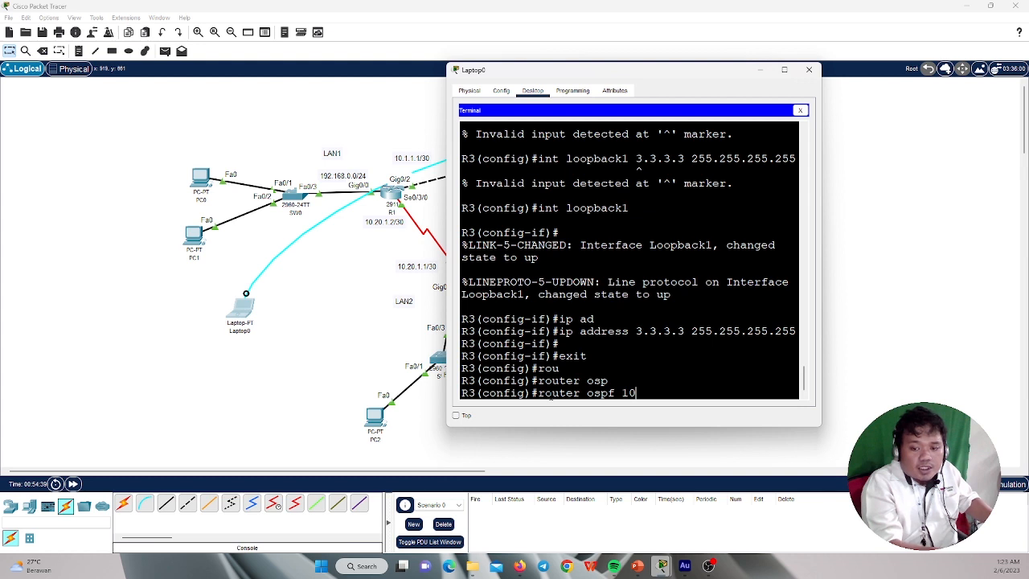
{"action": "key", "text": "Return"}
{"action": "type", "text": "router)#r"}
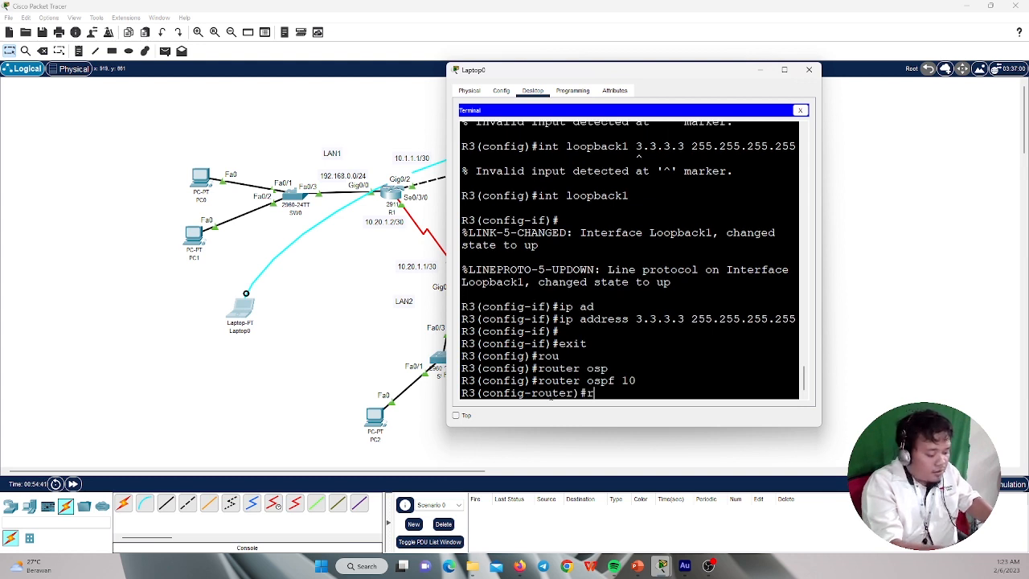
{"action": "key", "text": "Tab"}
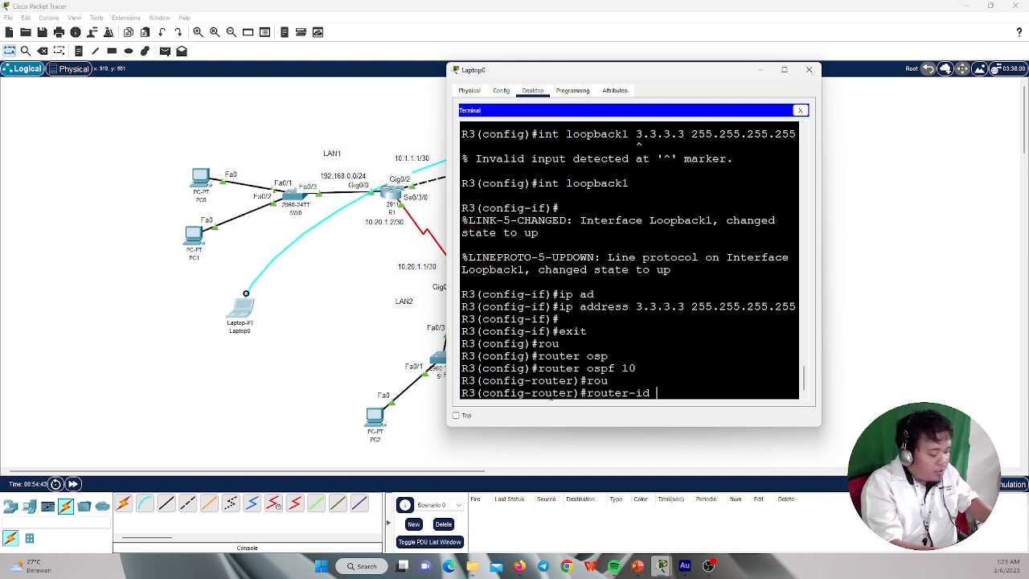
{"action": "type", "text": "3.3.3.3"}
{"action": "key", "text": "Return"}
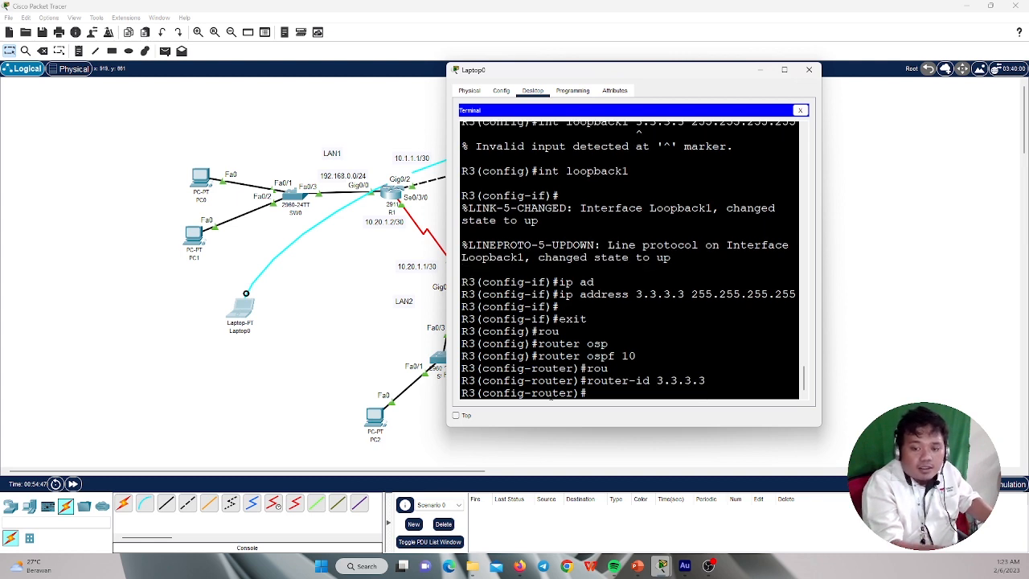
Try to add network 192.168.2.0 with wildcard mask 0.0.0.255 to OSPF without specifying an area.
{"action": "type", "text": "netw"}
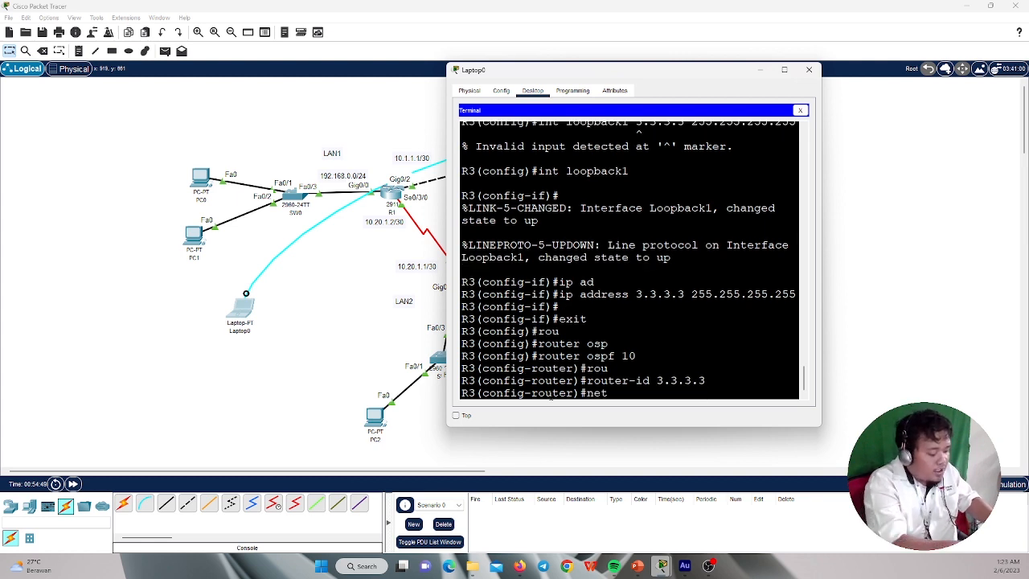
{"action": "key", "text": "Tab"}
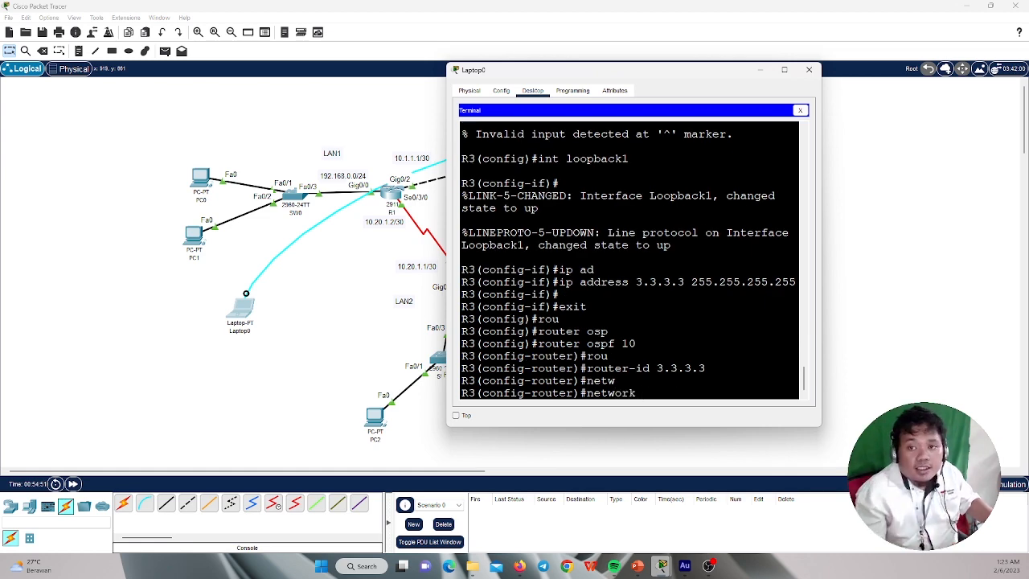
{"action": "left_click_drag", "start_coordinate": [666, 77], "coordinate": [877, 77]}
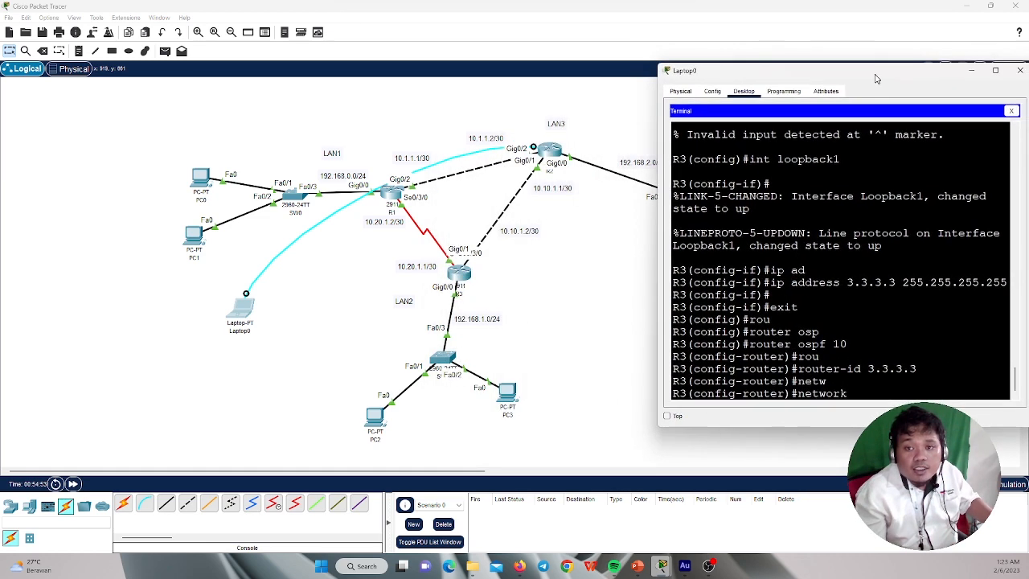
{"action": "type", "text": "192.168.2.0 0.0."}
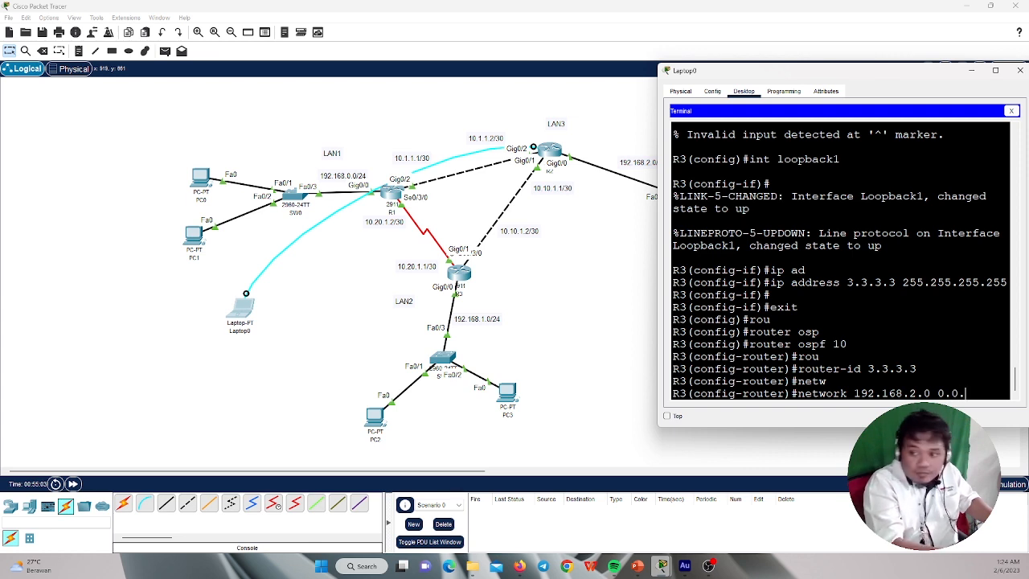
{"action": "type", "text": "255"}
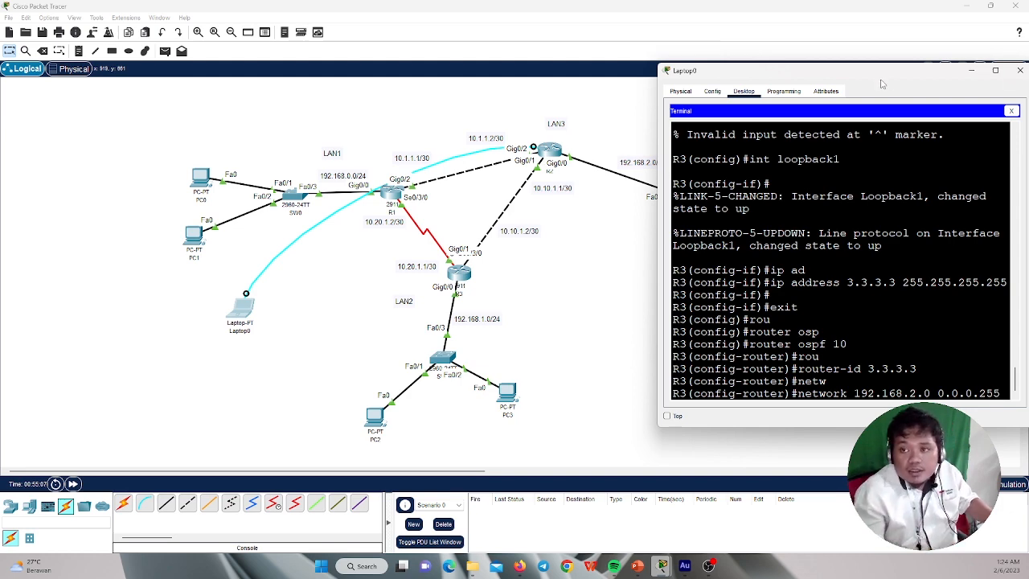
{"action": "left_click_drag", "start_coordinate": [880, 77], "coordinate": [797, 72]}
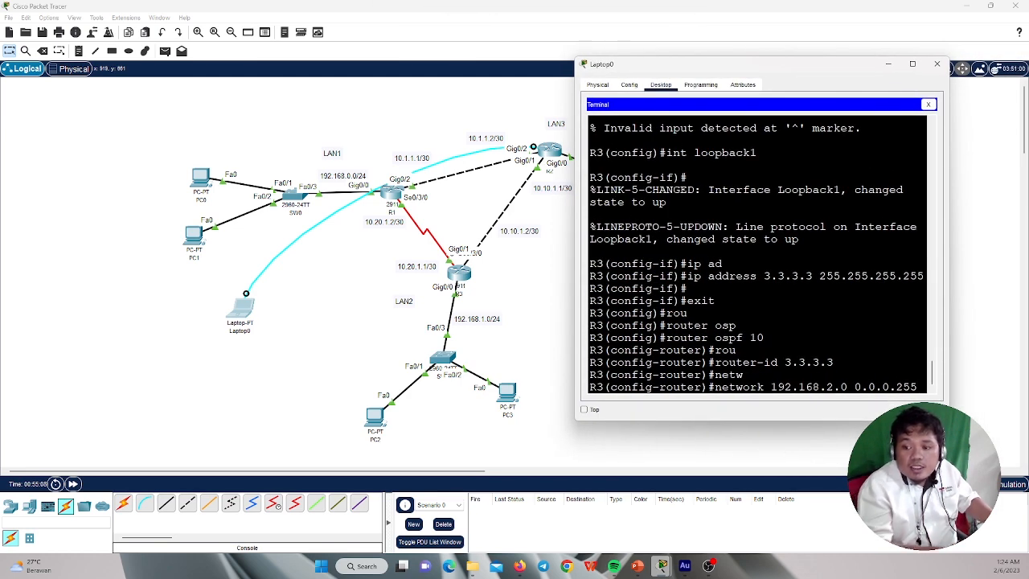
{"action": "key", "text": "Return"}
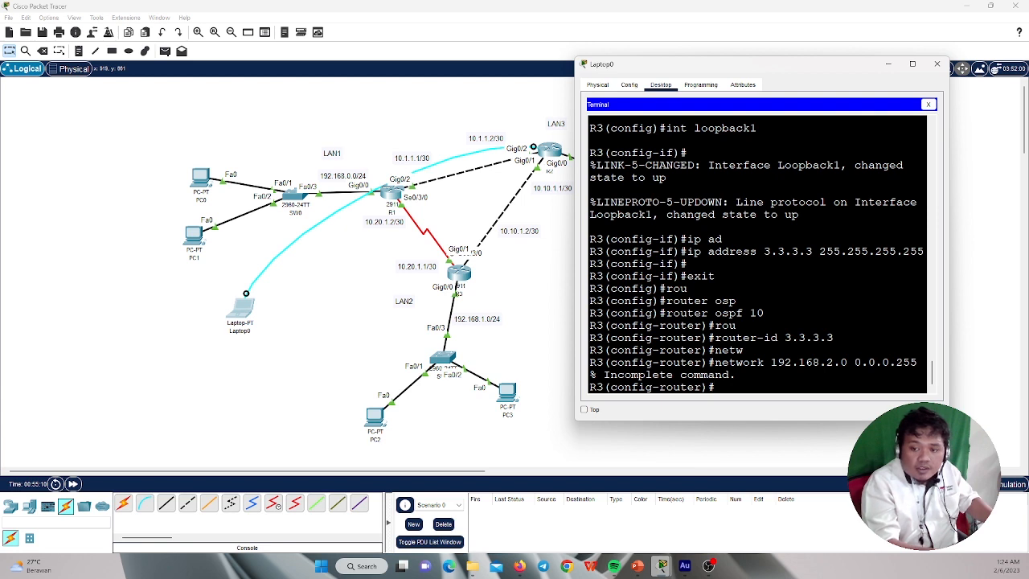
Advertise network 192.168.2.0 with wildcard mask 0.0.0.255 in OSPF area 0.
{"action": "key", "text": "Up"}
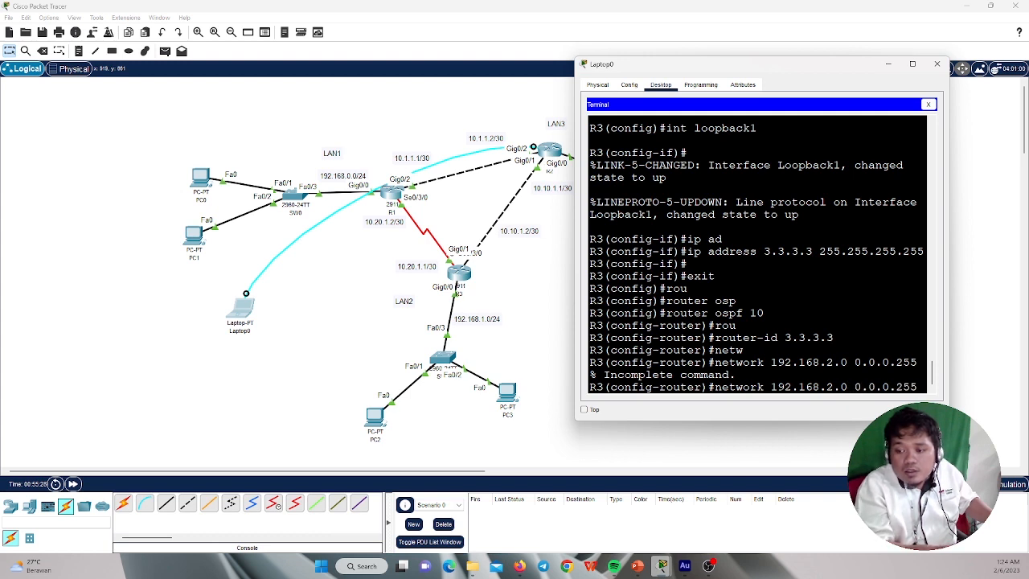
{"action": "type", "text": "are"}
{"action": "key", "text": "Tab"}
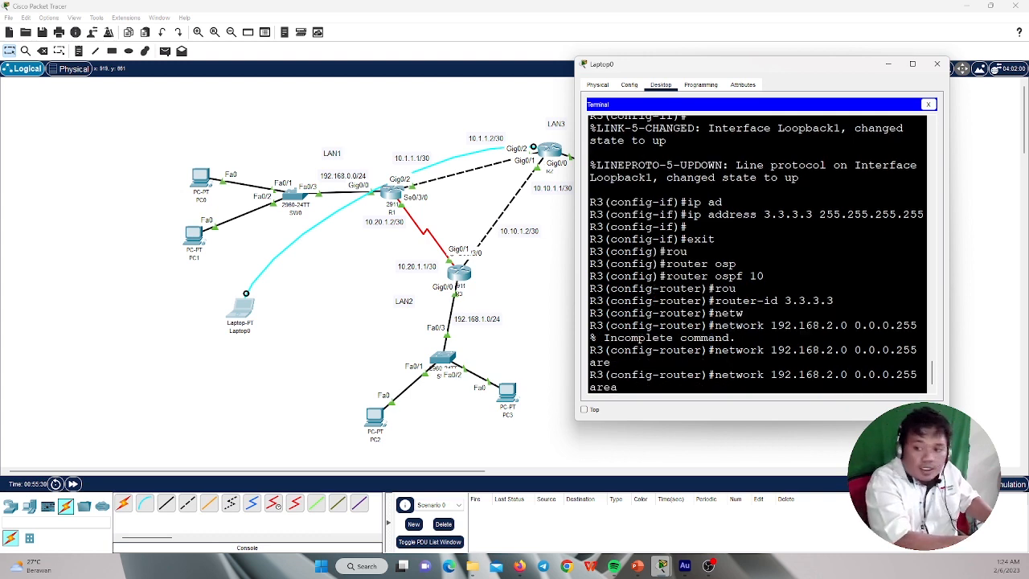
{"action": "type", "text": "0"}
{"action": "key", "text": "Return"}
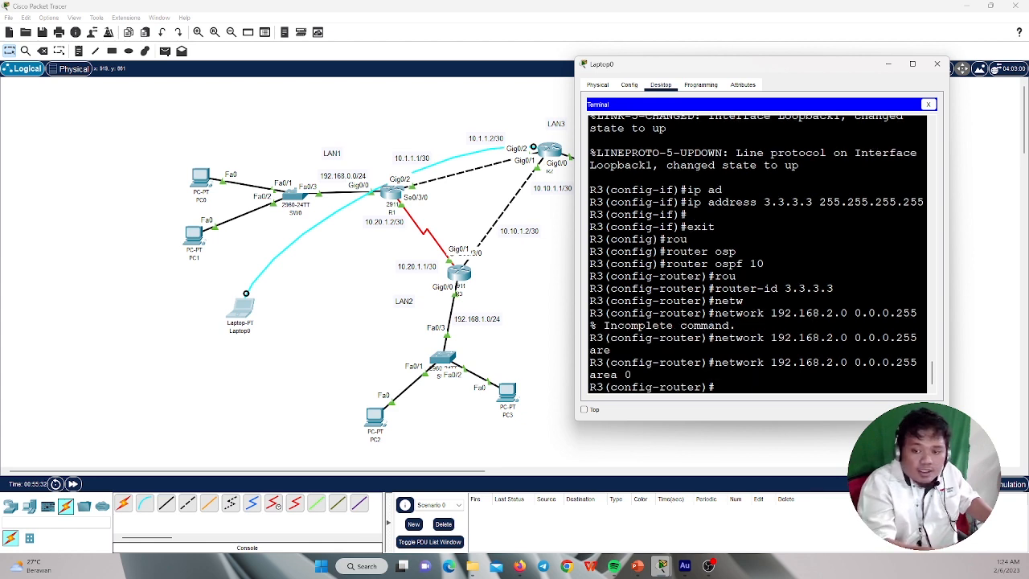
Advertise network 10.10.1.0 with wildcard mask 0.0.0.3 in OSPF area 0 on R3.
{"action": "type", "text": "netw"}
{"action": "key", "text": "Tab"}
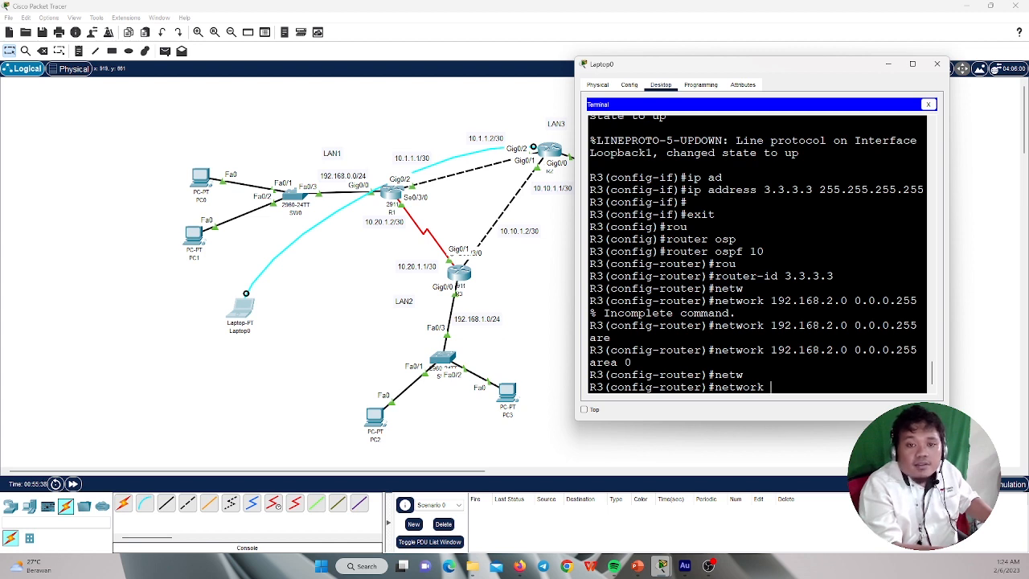
{"action": "type", "text": "10.1."}
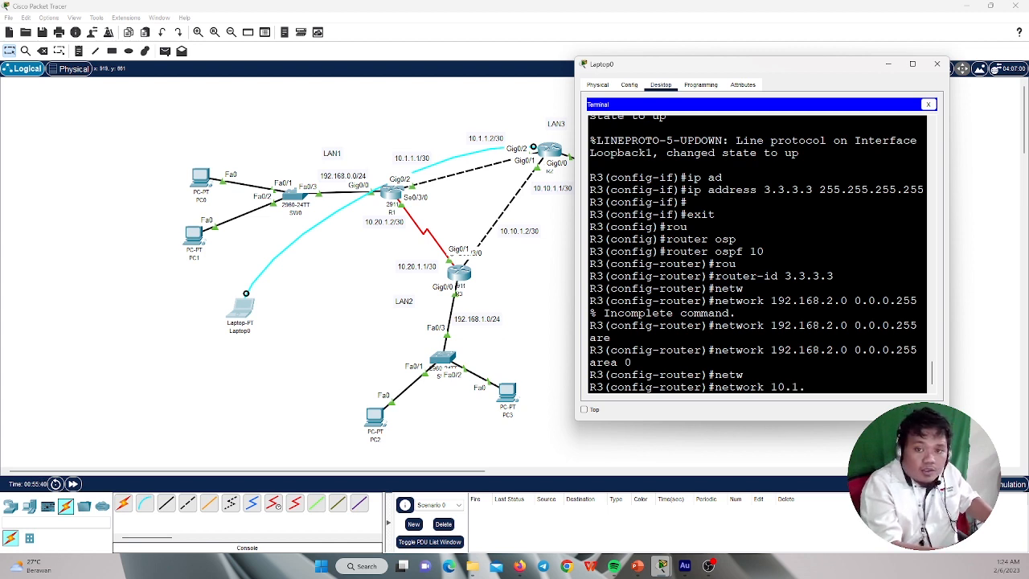
{"action": "key", "text": "BackSpace"}
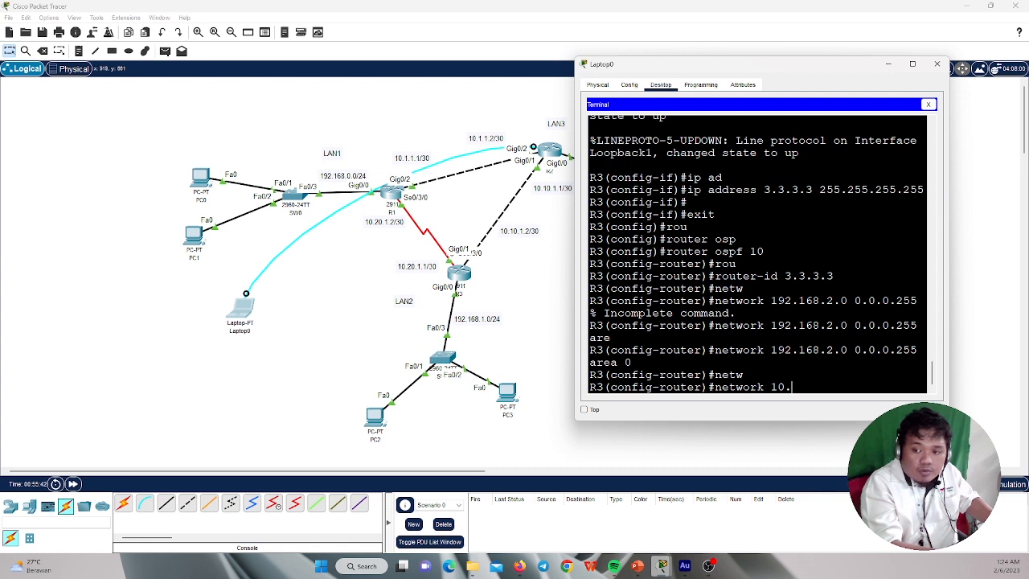
{"action": "type", "text": "10."}
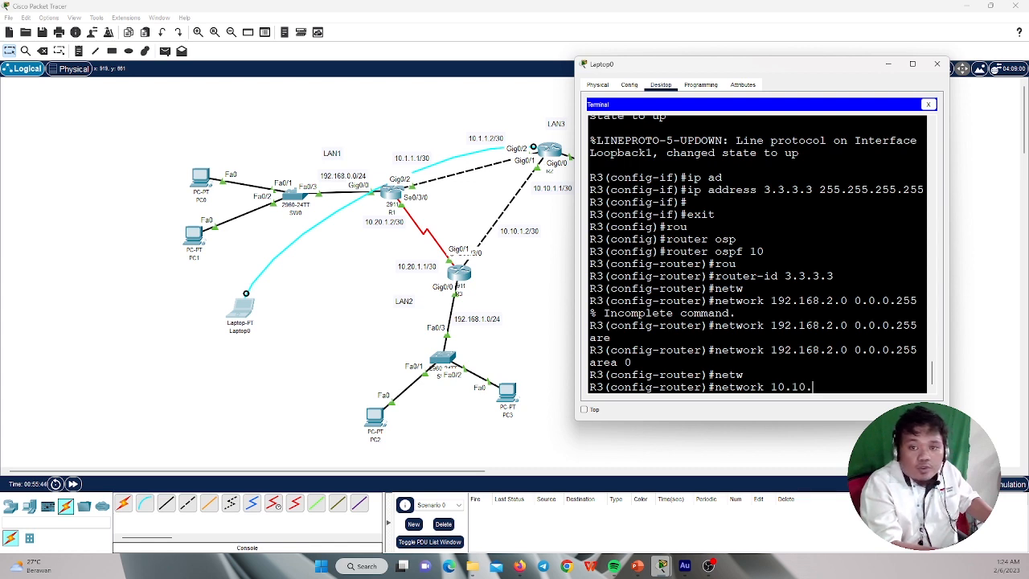
{"action": "type", "text": "1.0 "}
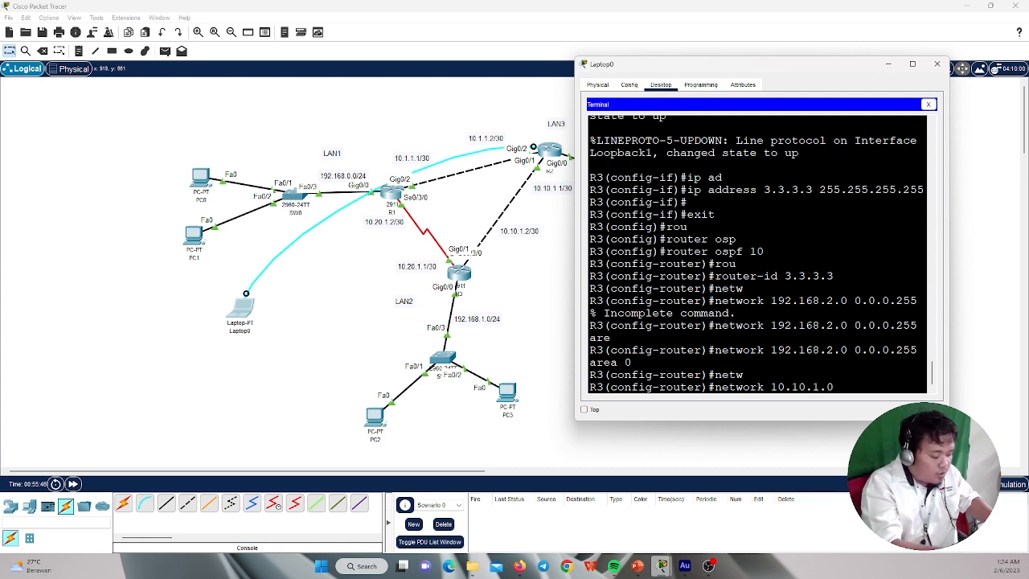
{"action": "type", "text": "2"}
{"action": "key", "text": "BackSpace"}
{"action": "type", "text": "0.0.0."}
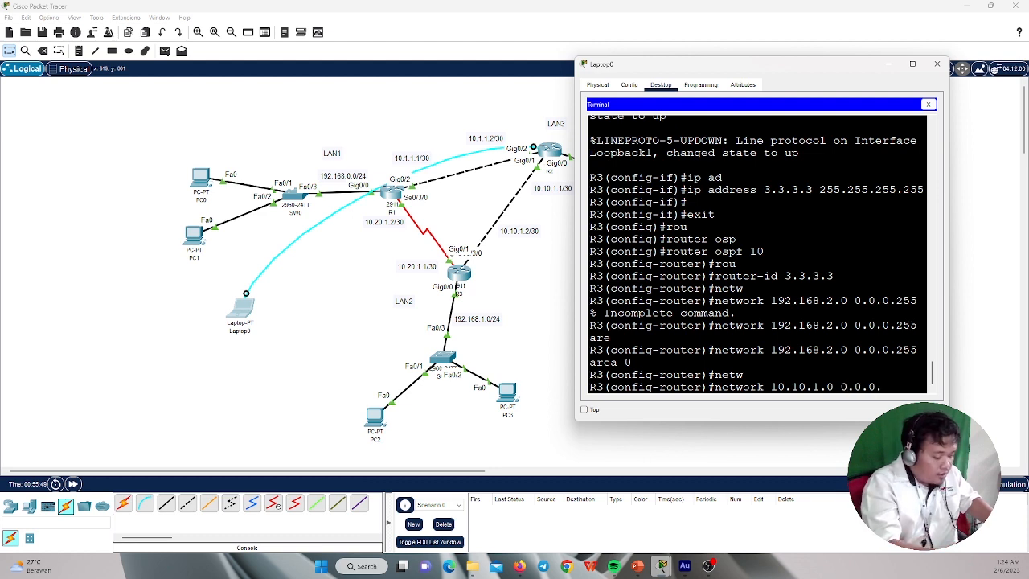
{"action": "type", "text": "3 area"}
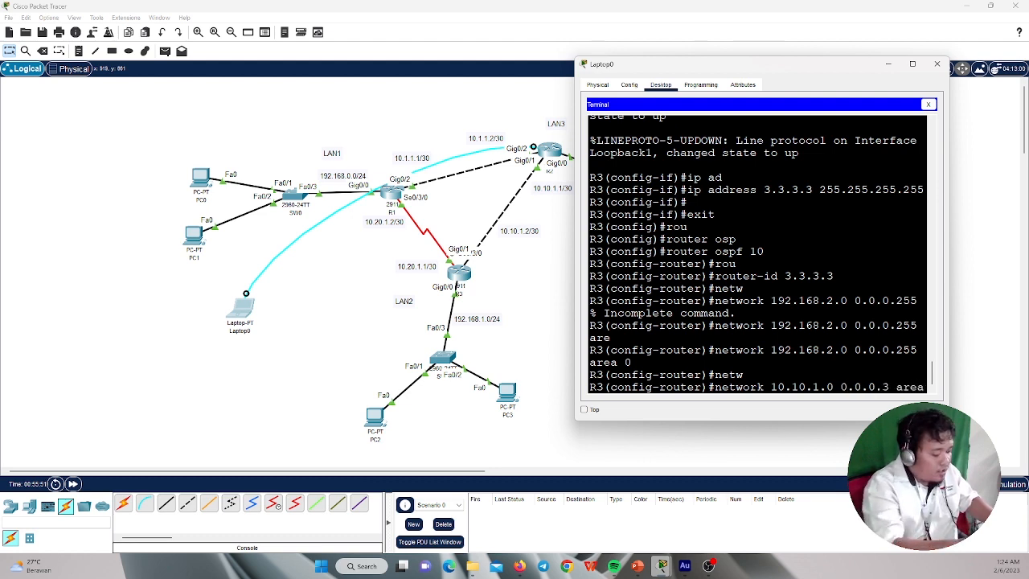
{"action": "type", "text": " 0"}
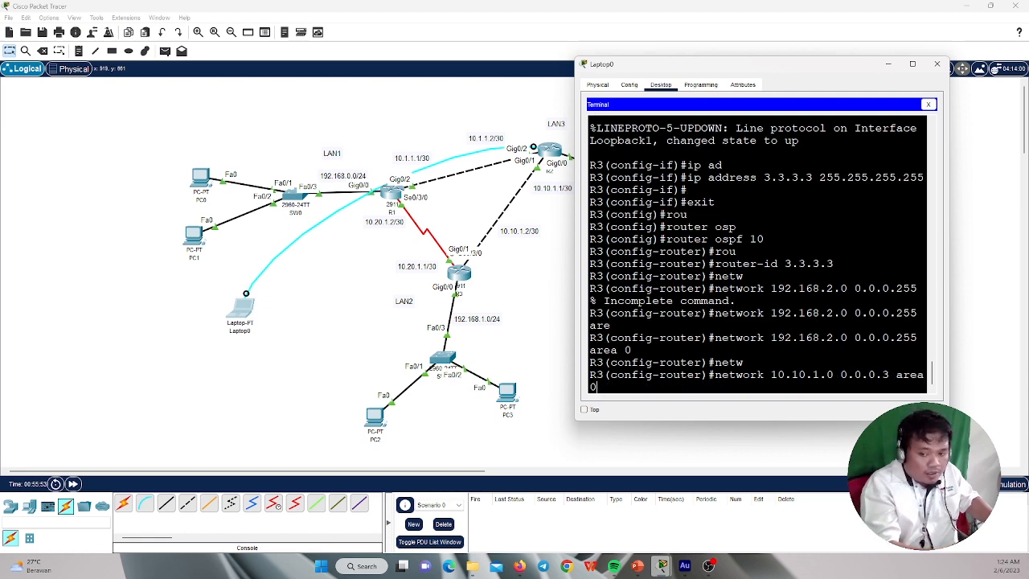
{"action": "key", "text": "Return"}
Advertise network 10.1.1.0 with wildcard mask 0.0.0.3 in OSPF area 0 on R3.
{"action": "type", "text": "netw"}
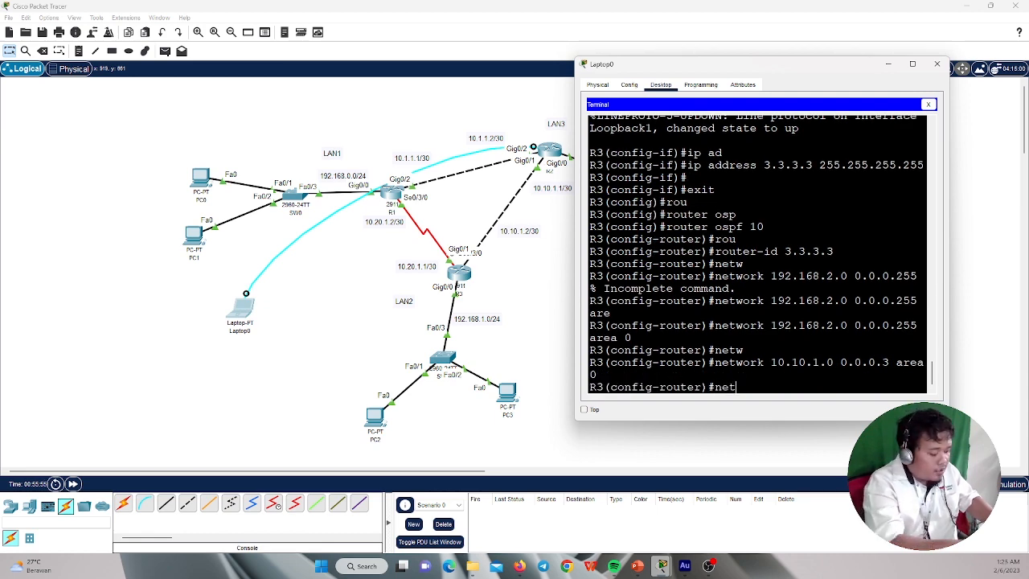
{"action": "key", "text": "Tab"}
{"action": "type", "text": "1"}
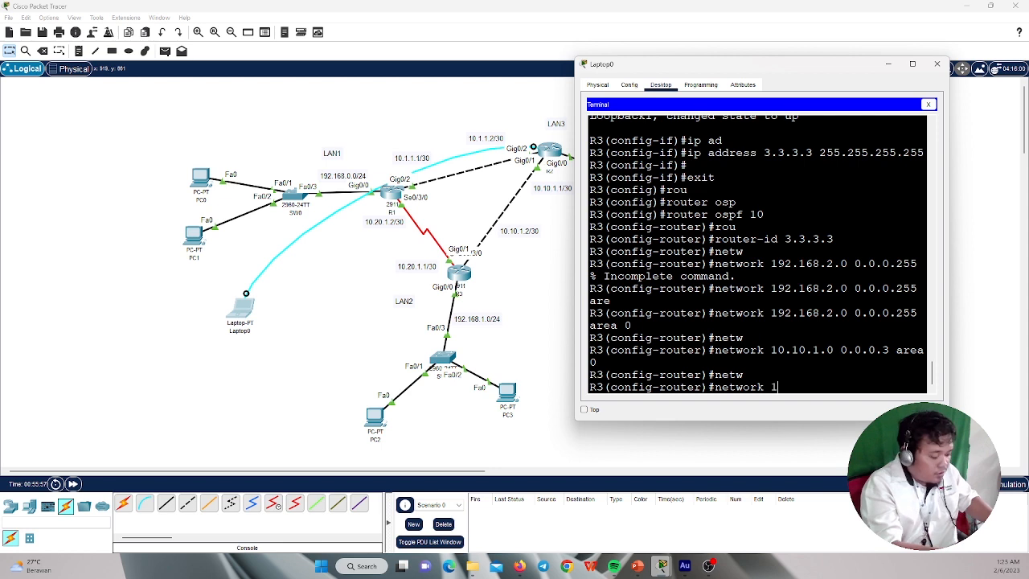
{"action": "type", "text": "0.1"}
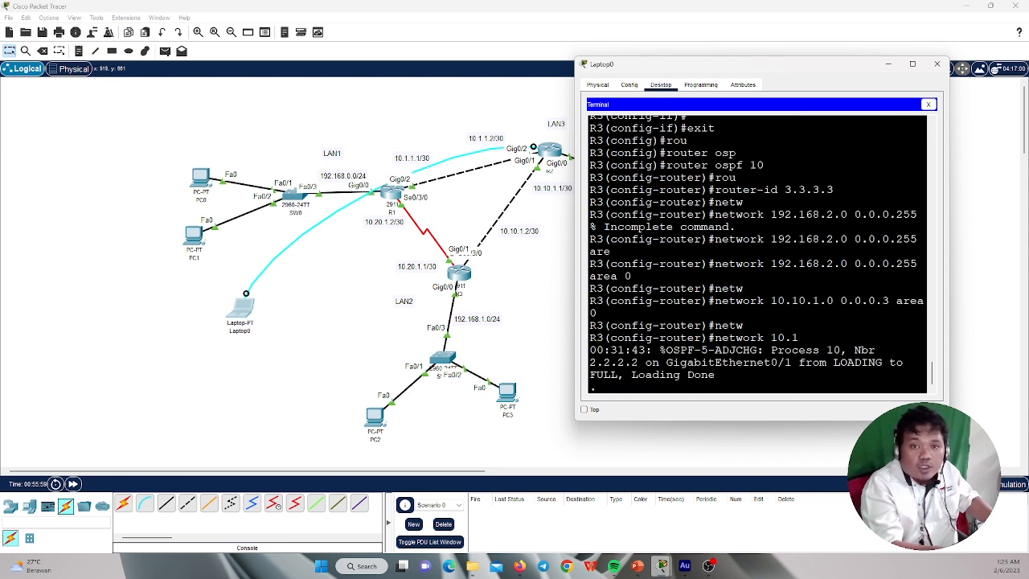
{"action": "type", "text": ".1.-"}
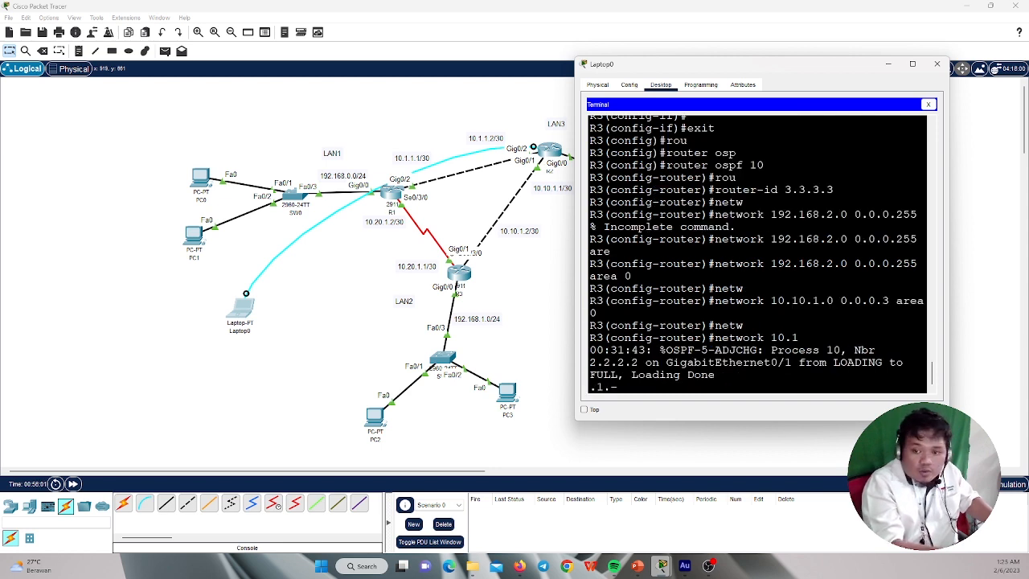
{"action": "type", "text": "0"}
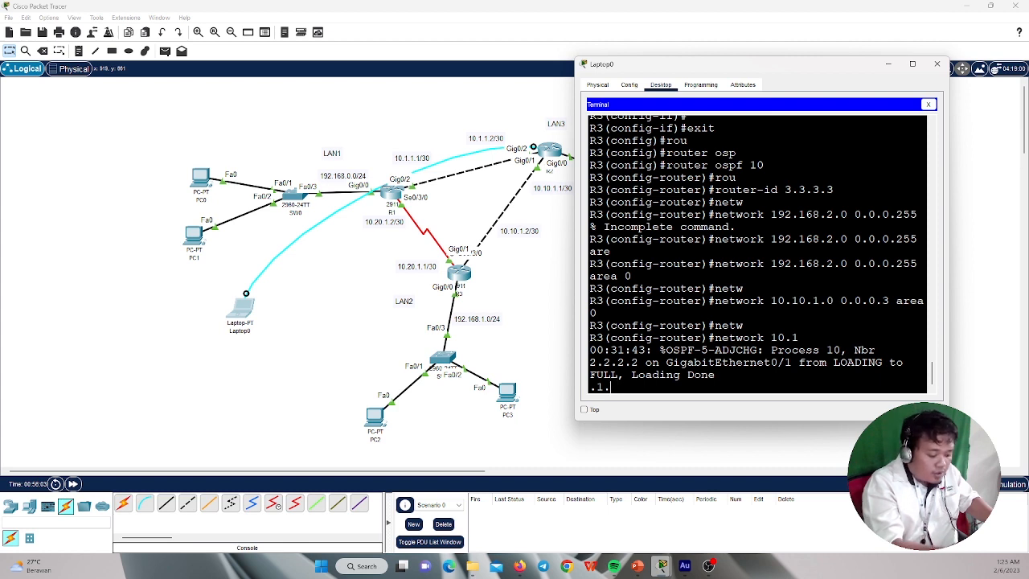
{"action": "type", "text": " 0.0.0."}
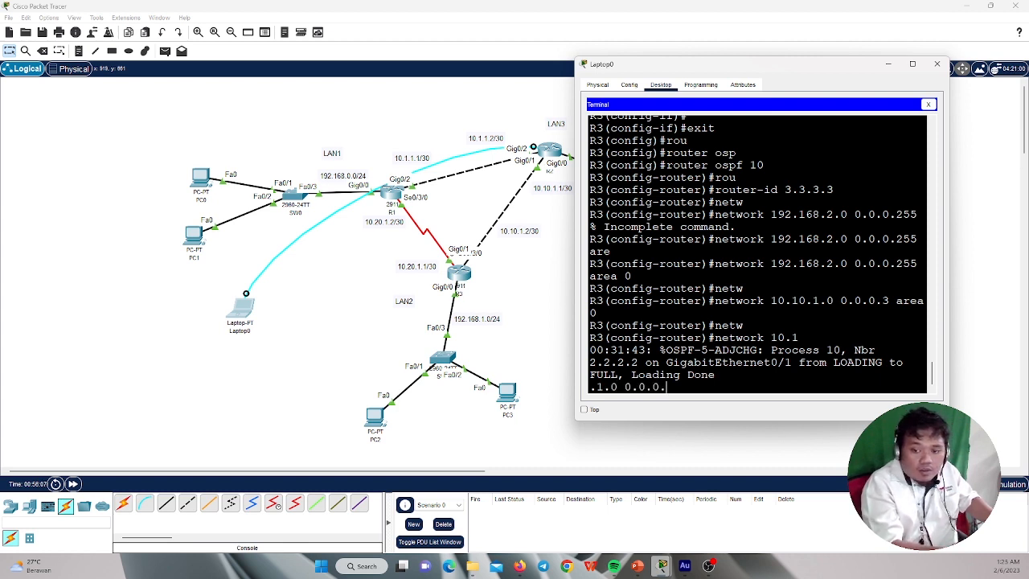
{"action": "type", "text": "3 are"}
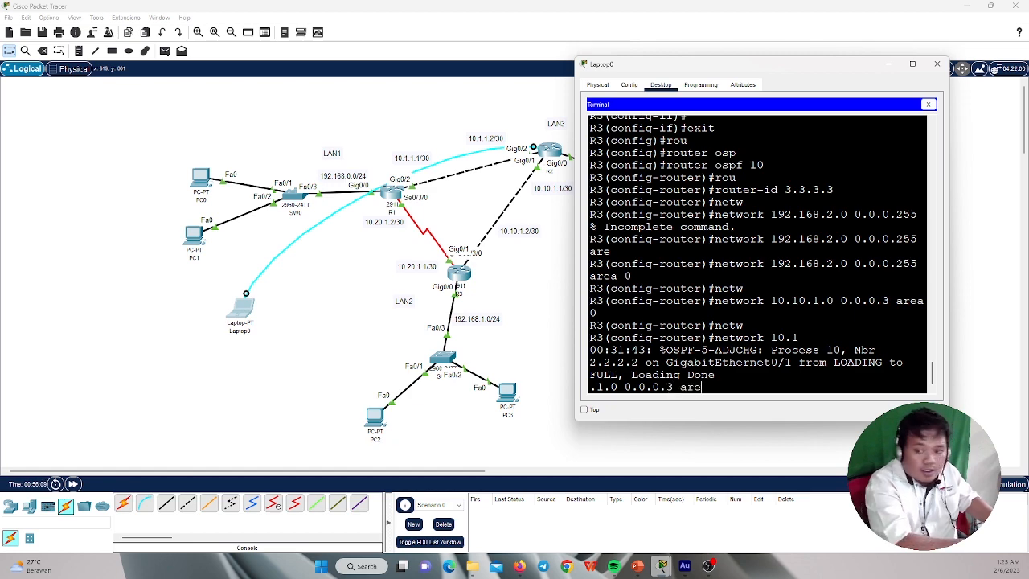
{"action": "key", "text": "Tab"}
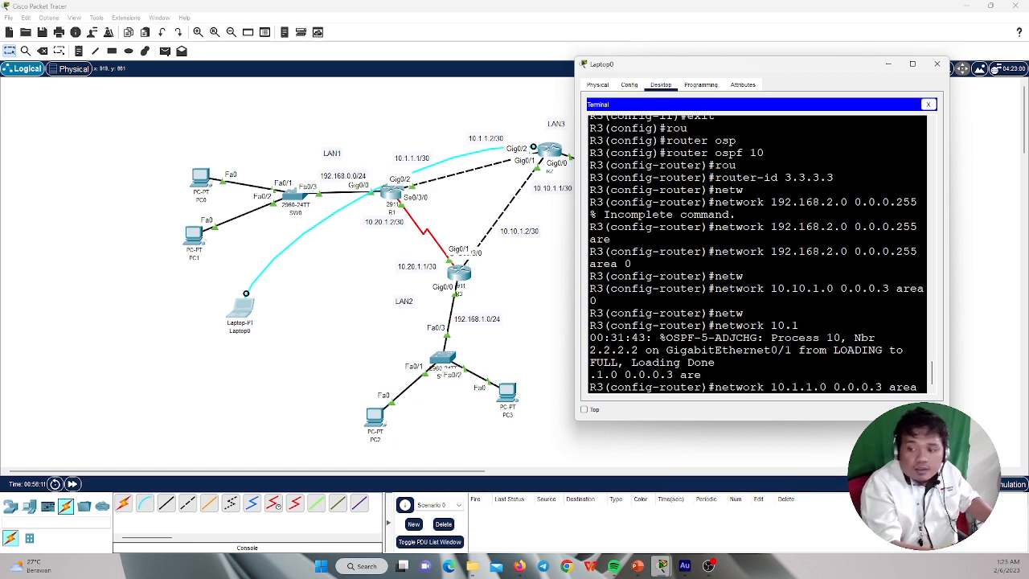
{"action": "type", "text": "0"}
{"action": "key", "text": "Return"}
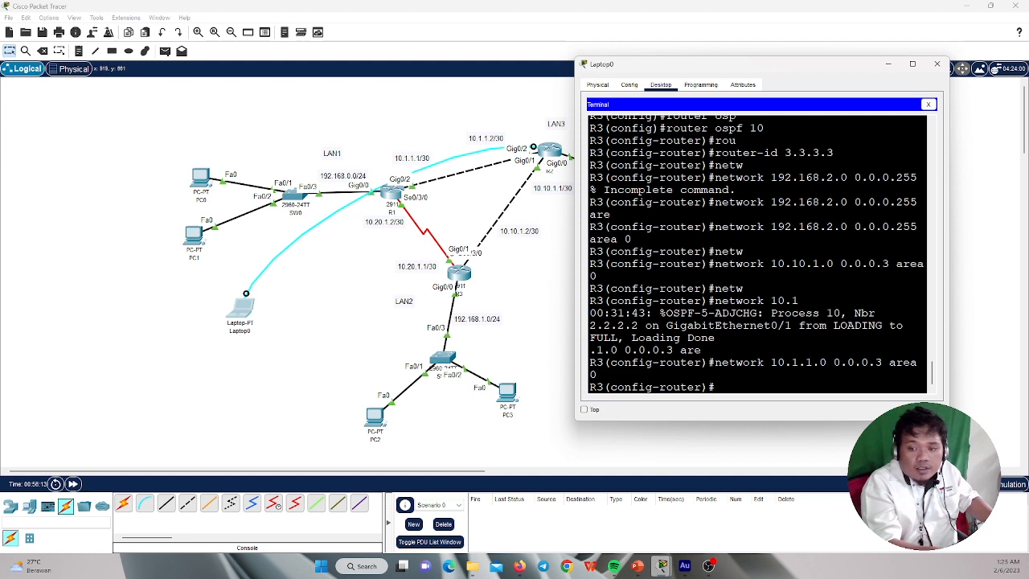
Leave OSPF router configuration and return to R3's global configuration mode.
{"action": "key", "text": "Return"}
{"action": "type", "text": "exit"}
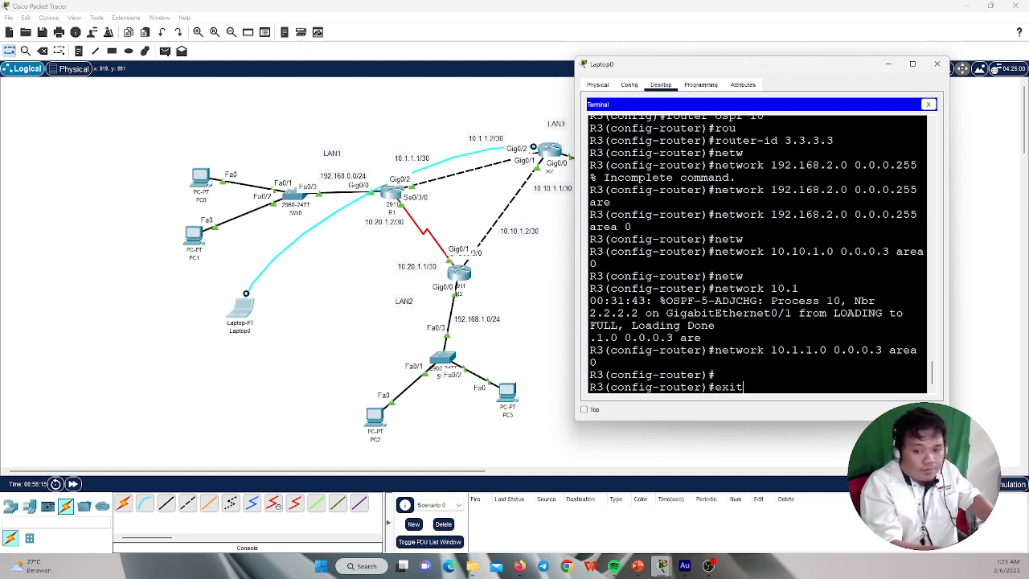
{"action": "key", "text": "Return"}
{"action": "key", "text": "Return"}
{"action": "type", "text": "do"}
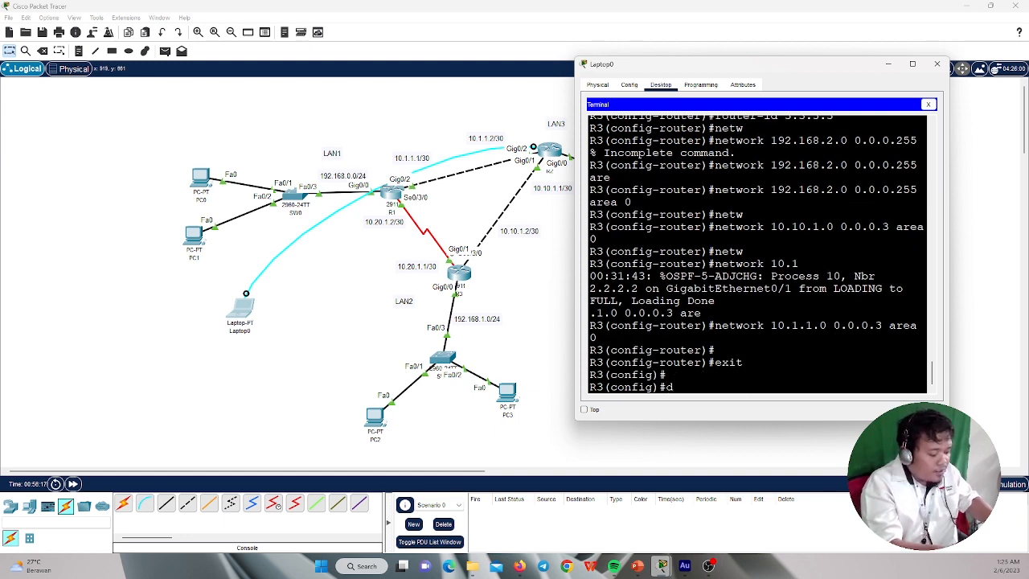
{"action": "key", "text": "Return"}
{"action": "key", "text": "Return"}
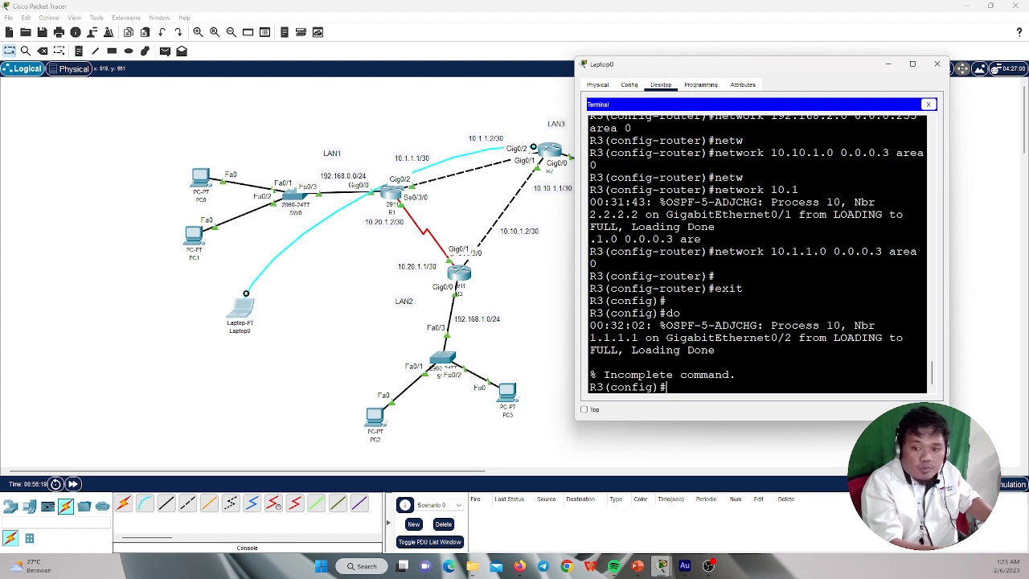
List R3's OSPF neighbors with do sh ip ospf neig, widen the terminal window to read the table, and close Laptop0.
{"action": "type", "text": "do sh ip"}
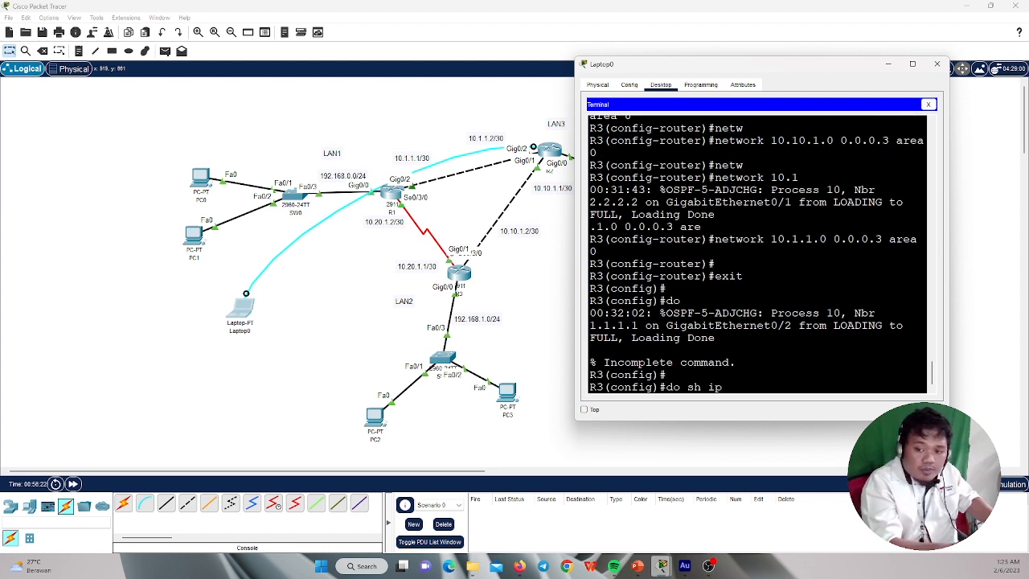
{"action": "type", "text": " ospf neig"}
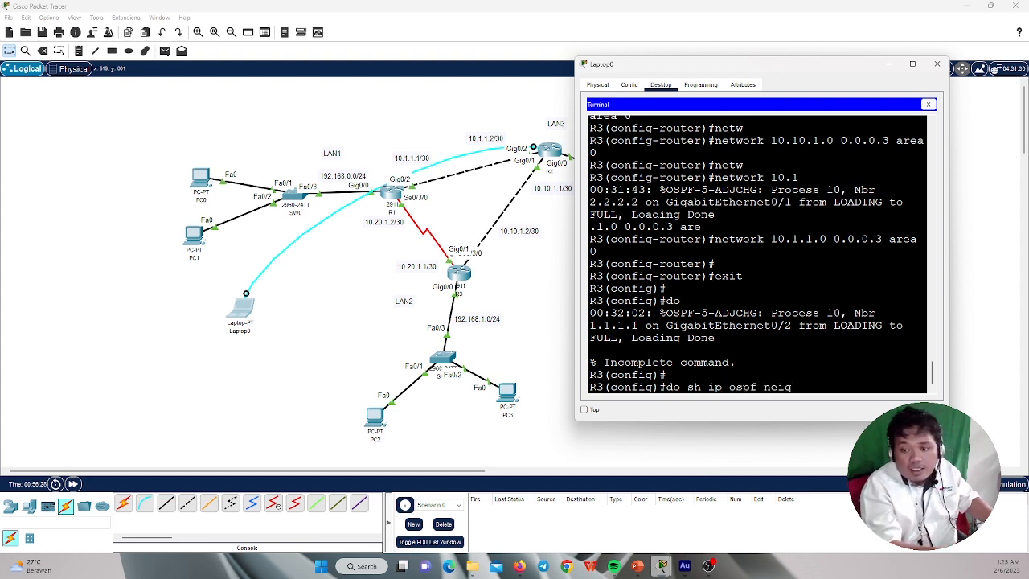
{"action": "key", "text": "Return"}
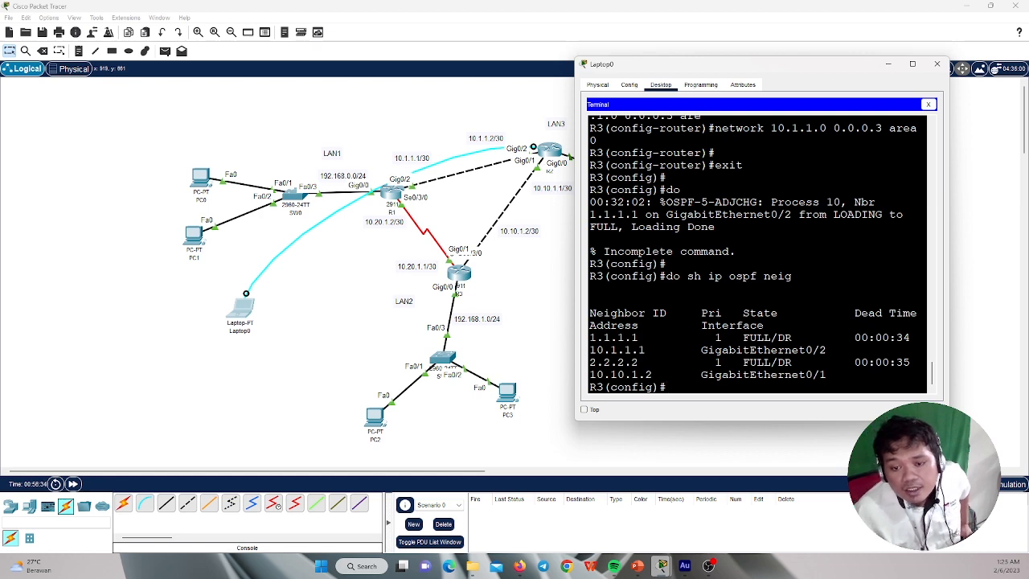
{"action": "left_click_drag", "start_coordinate": [576, 331], "coordinate": [384, 356]}
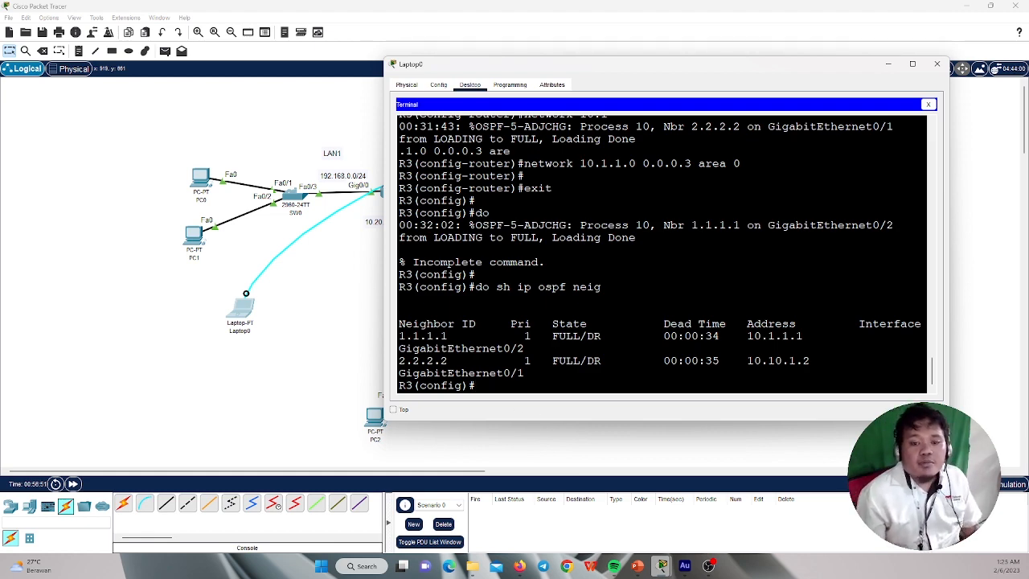
{"action": "left_click_drag", "start_coordinate": [522, 71], "coordinate": [688, 20]}
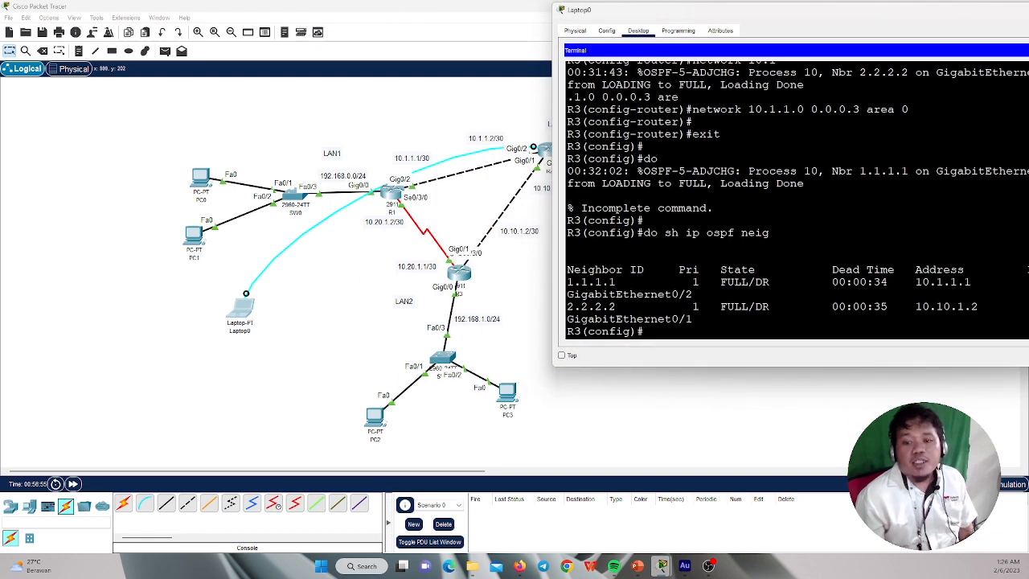
{"action": "left_click_drag", "start_coordinate": [665, 16], "coordinate": [430, 102]}
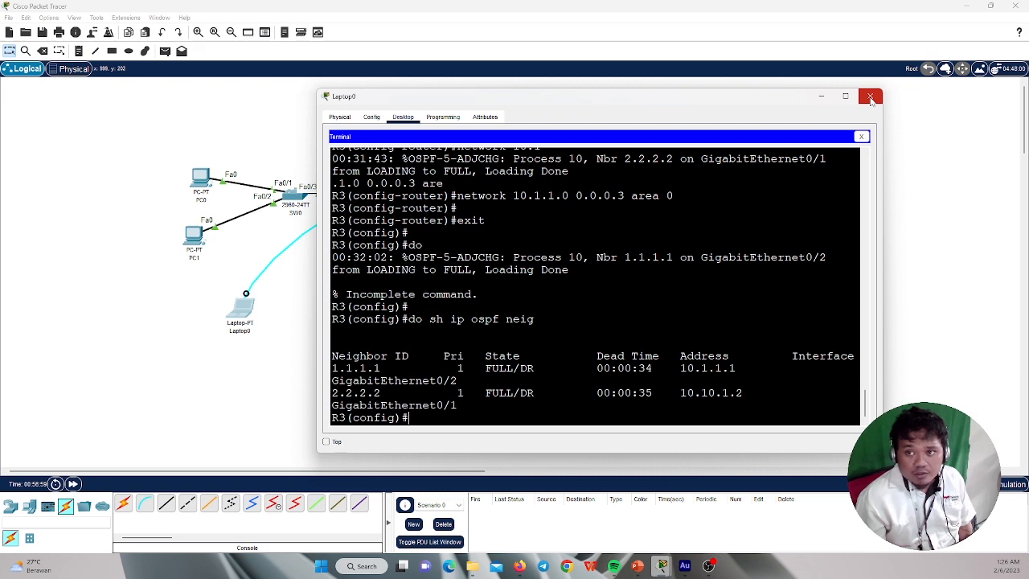
{"action": "left_click", "coordinate": [870, 97]}
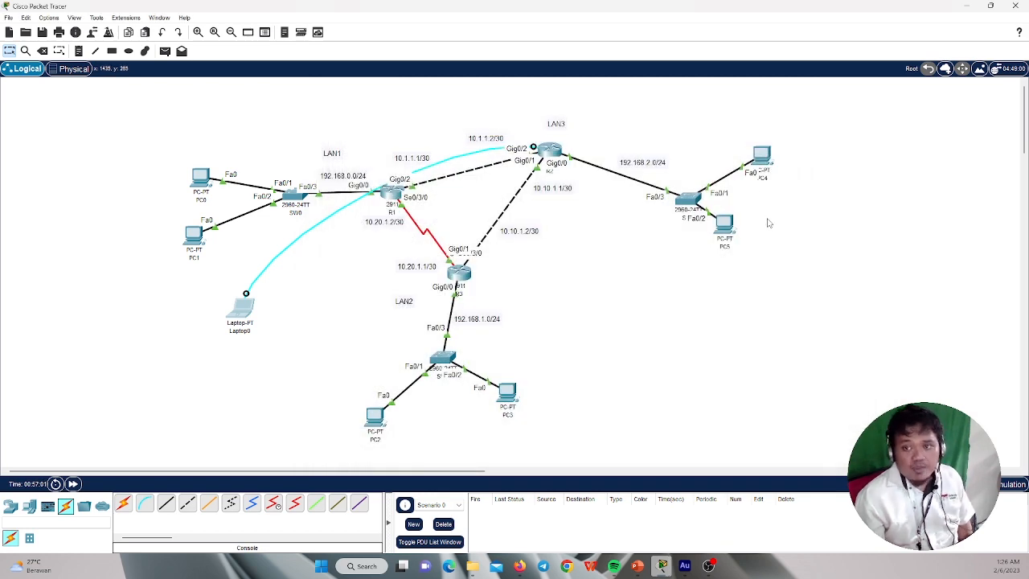
Check PC4's IP configuration for its IPv4 address and close its window.
{"action": "left_click", "coordinate": [768, 161]}
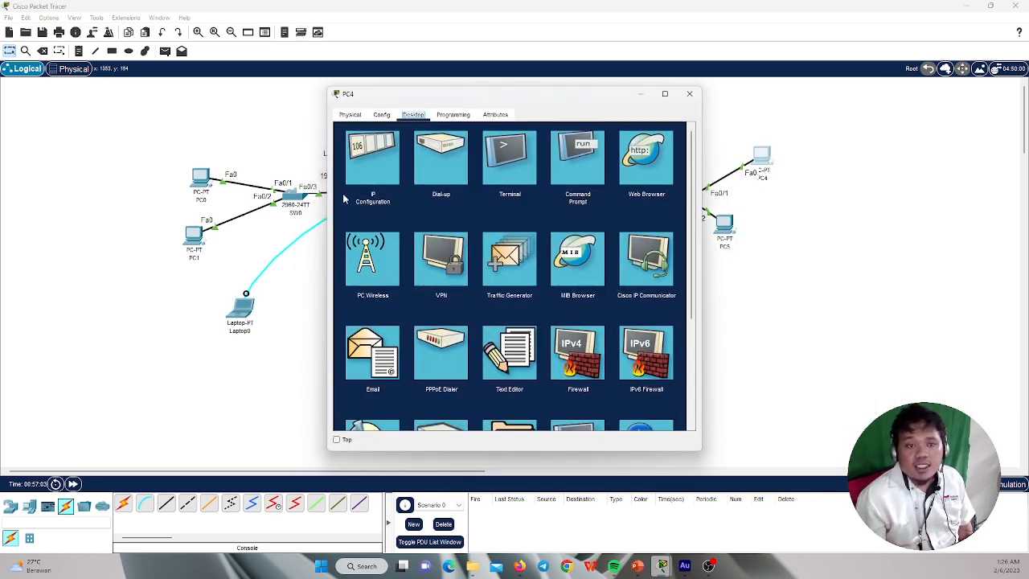
{"action": "left_click", "coordinate": [363, 177]}
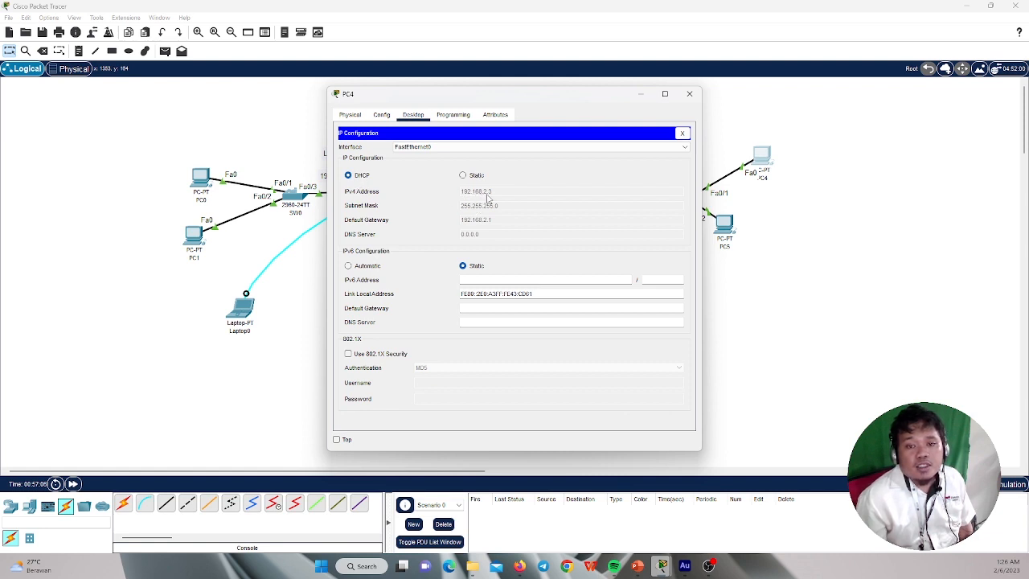
{"action": "left_click", "coordinate": [688, 93]}
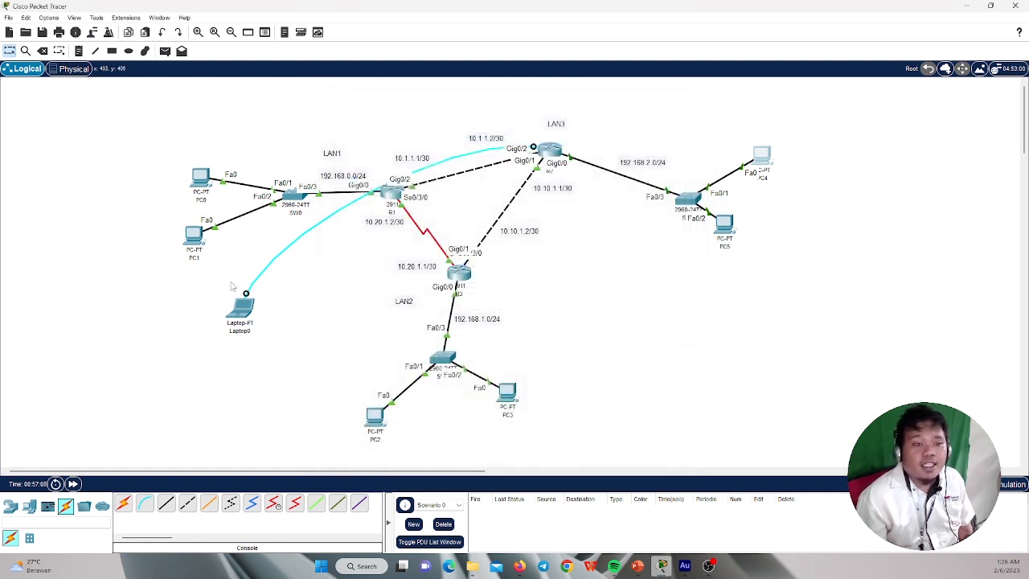
Ping 192.168.2.3 from PC1's Command Prompt to test connectivity between LAN1 and LAN3, and close PC1's window.
{"action": "left_click", "coordinate": [197, 238]}
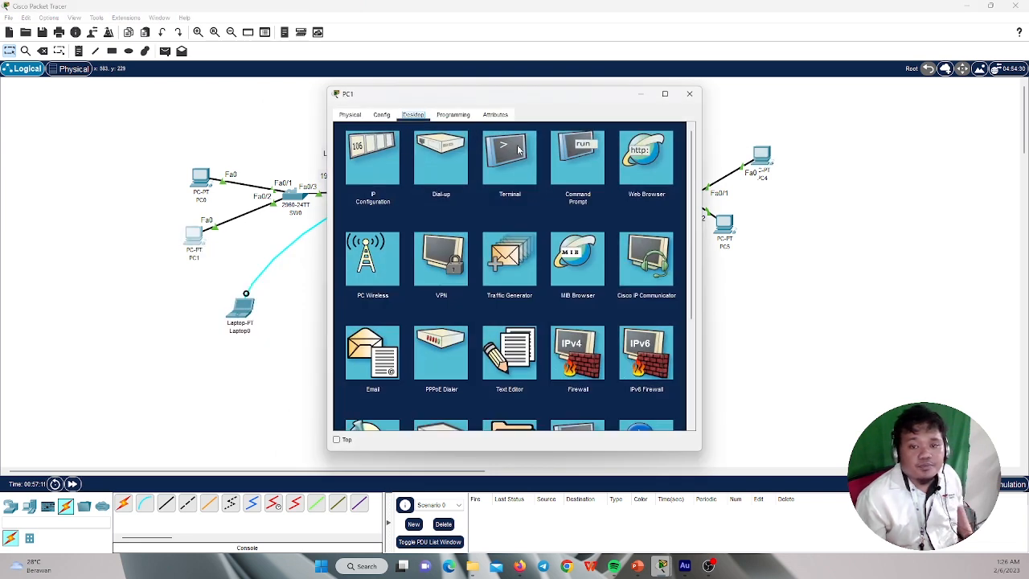
{"action": "left_click", "coordinate": [589, 152]}
{"action": "type", "text": "pi"}
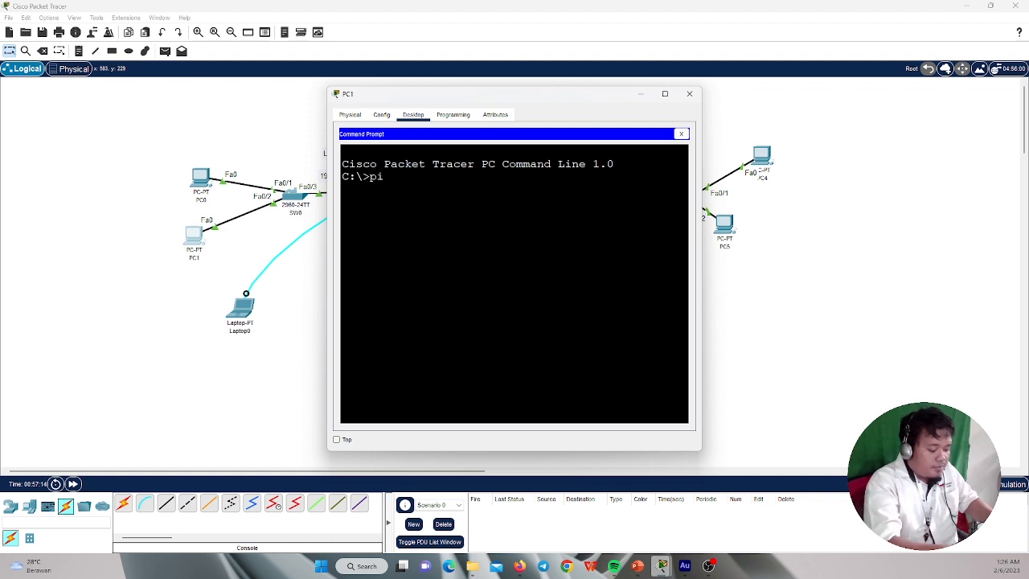
{"action": "type", "text": "ng 192.1"}
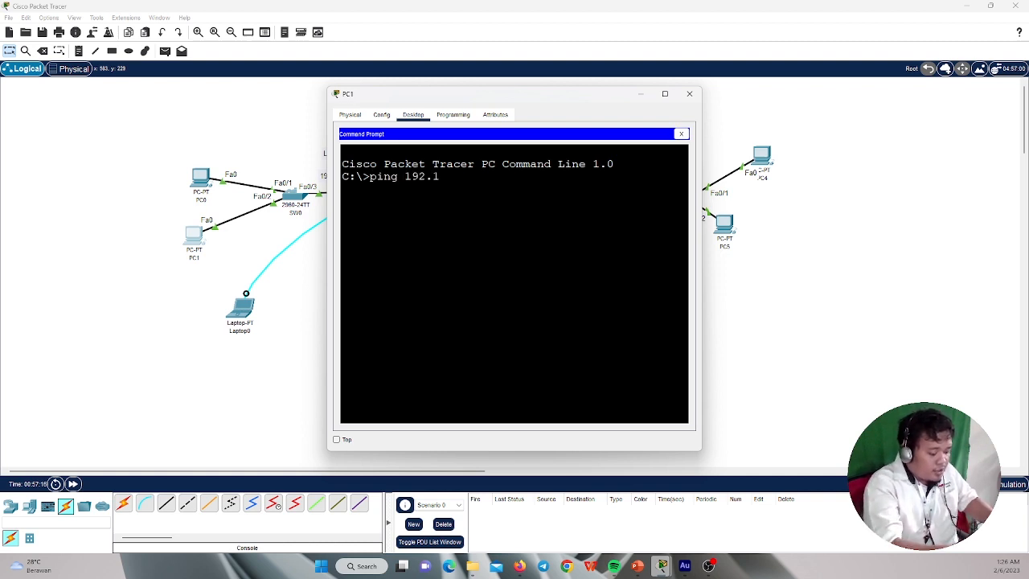
{"action": "type", "text": "68.2.3"}
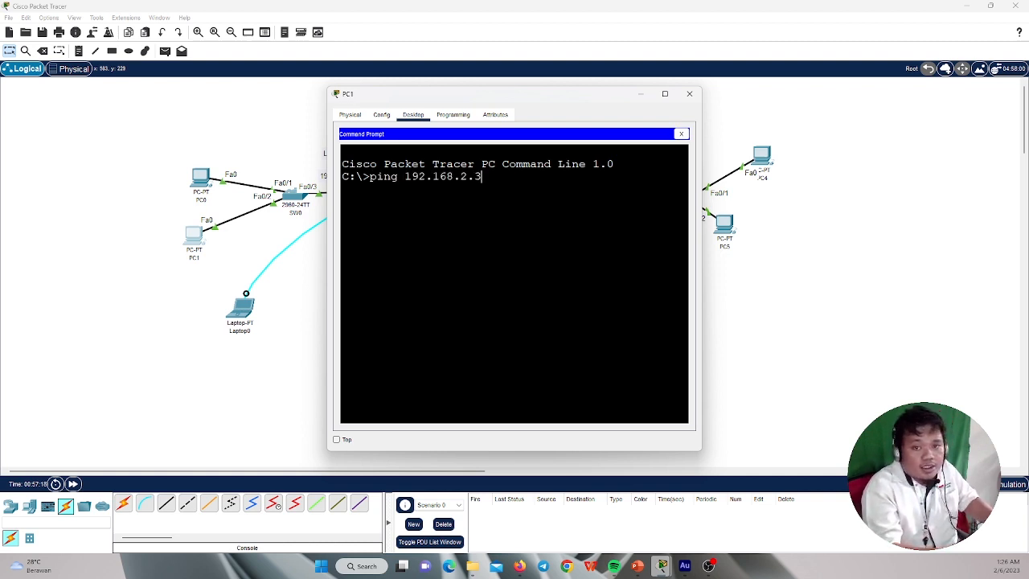
{"action": "key", "text": "Return"}
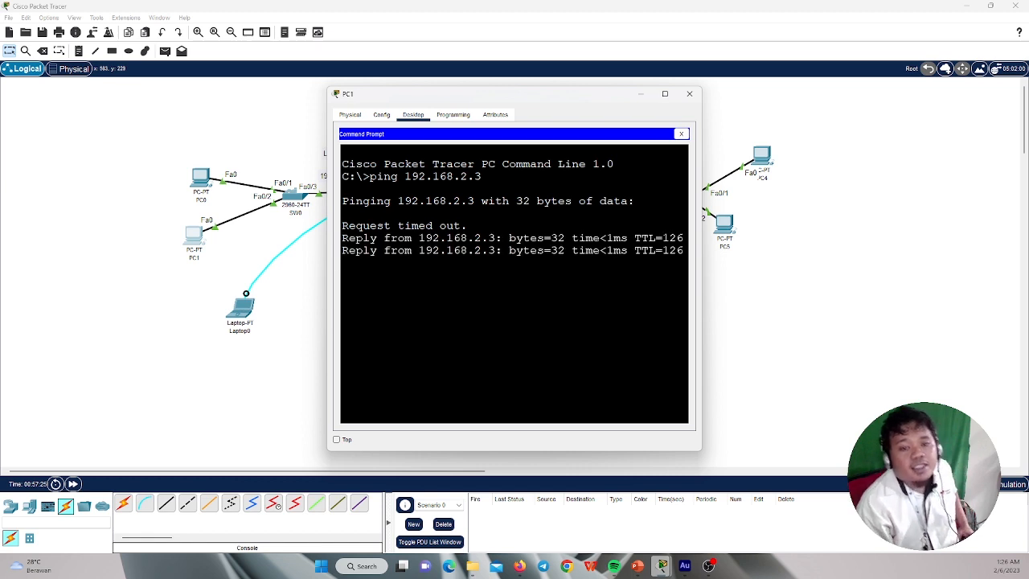
{"action": "left_click", "coordinate": [689, 96]}
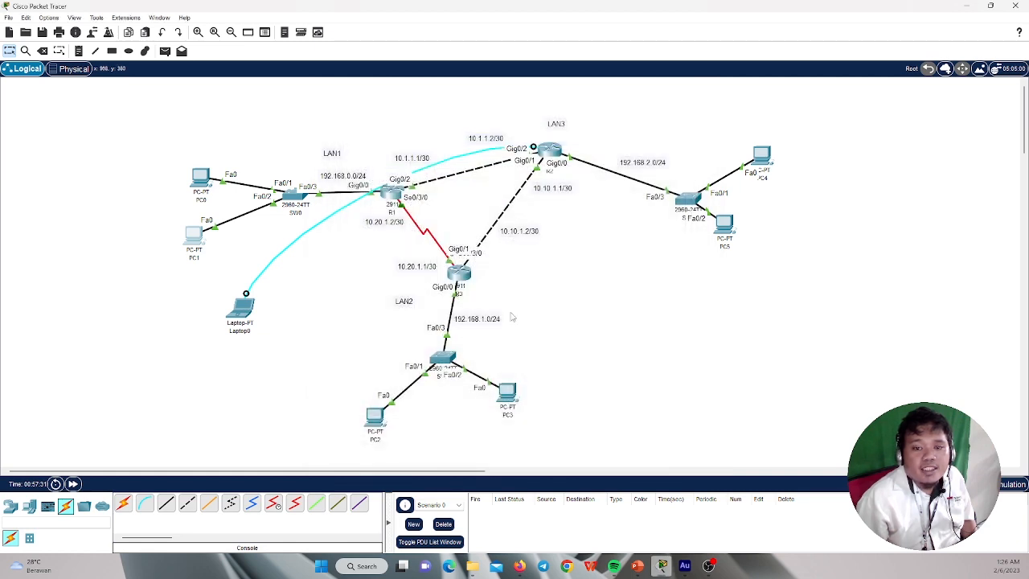